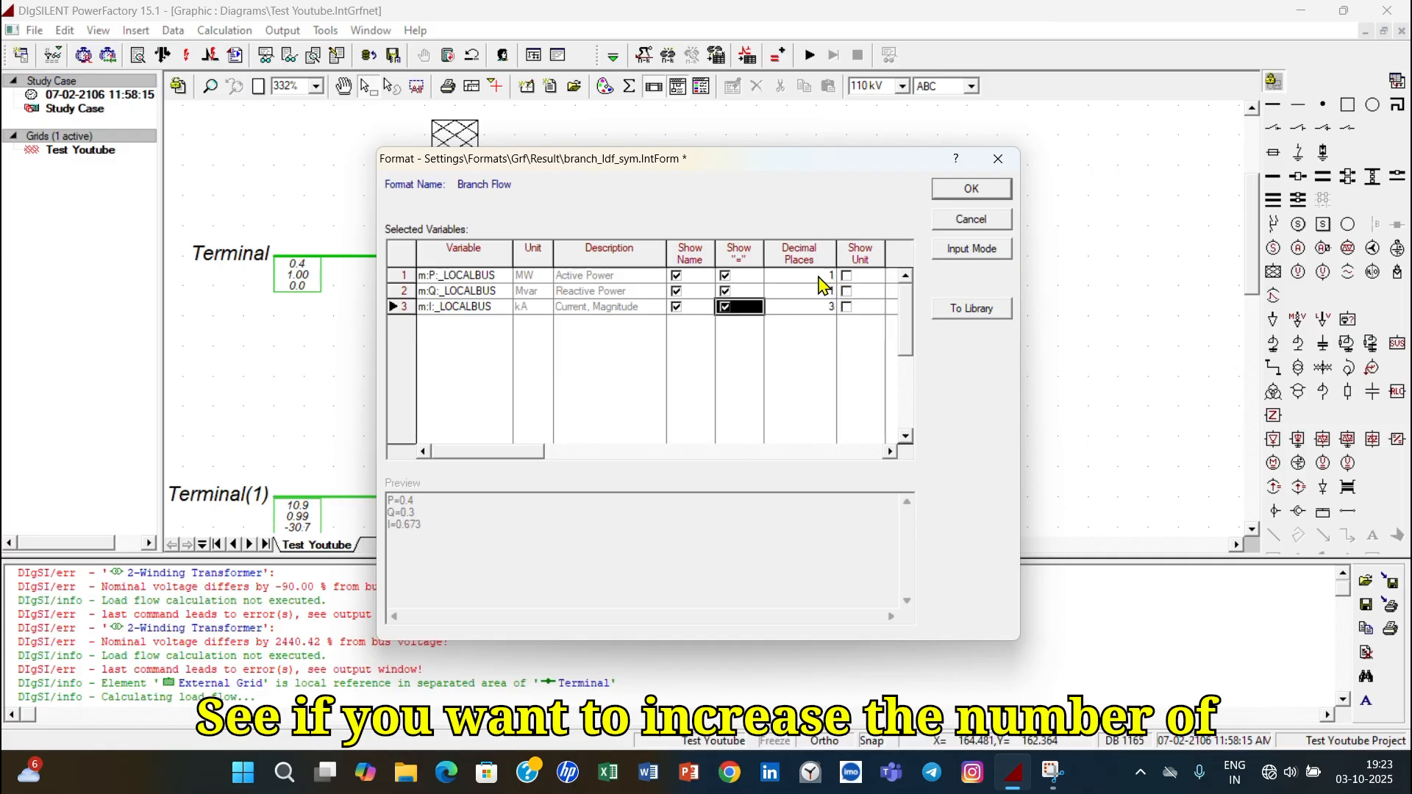
- Set the decimal places to 2 for active power and reactive power in the Branch Flow result format
click(816, 275)
text(2)
click(823, 291)
text(2)
click(816, 306)
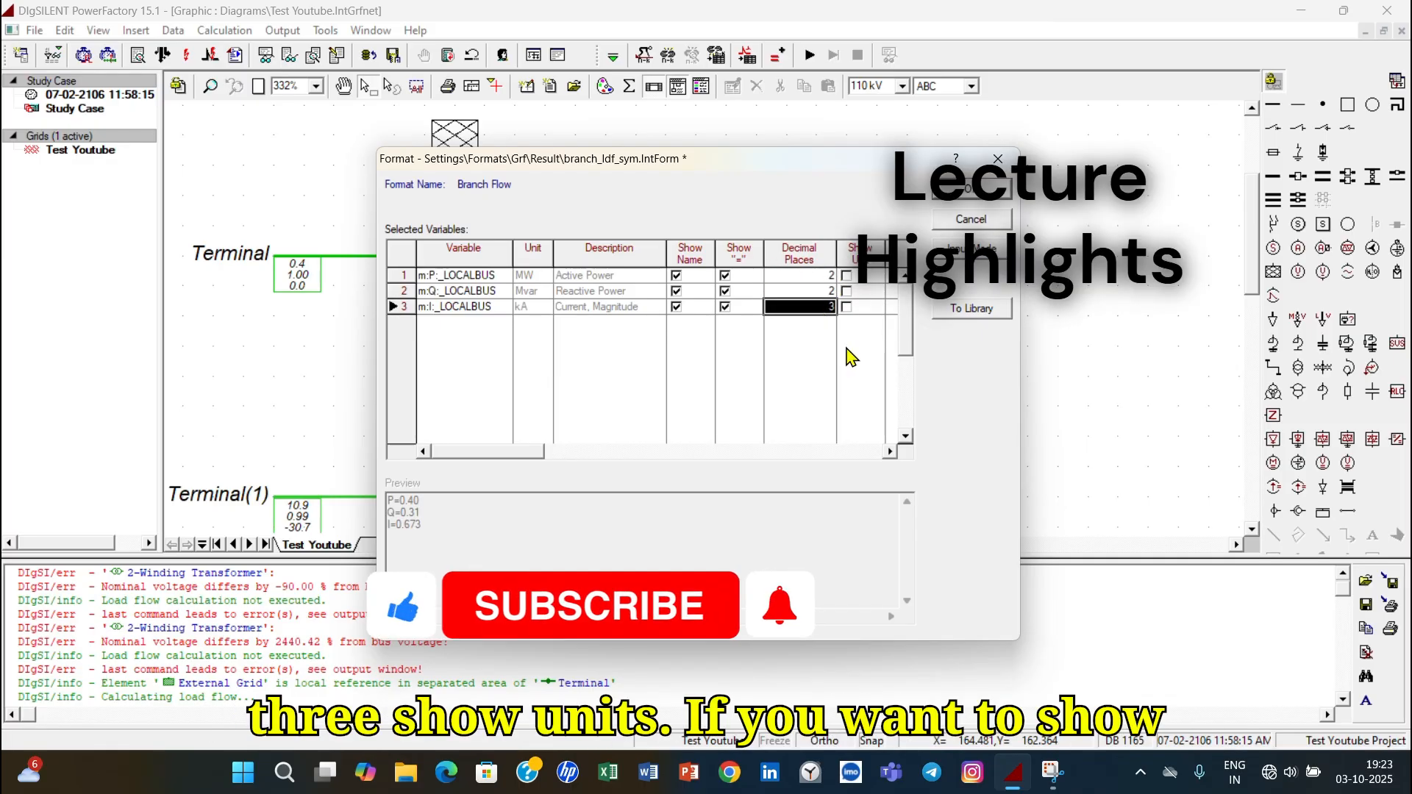
- Show the units for active power, reactive power and current magnitude, and apply the Branch Flow format to the diagram
click(847, 276)
click(846, 278)
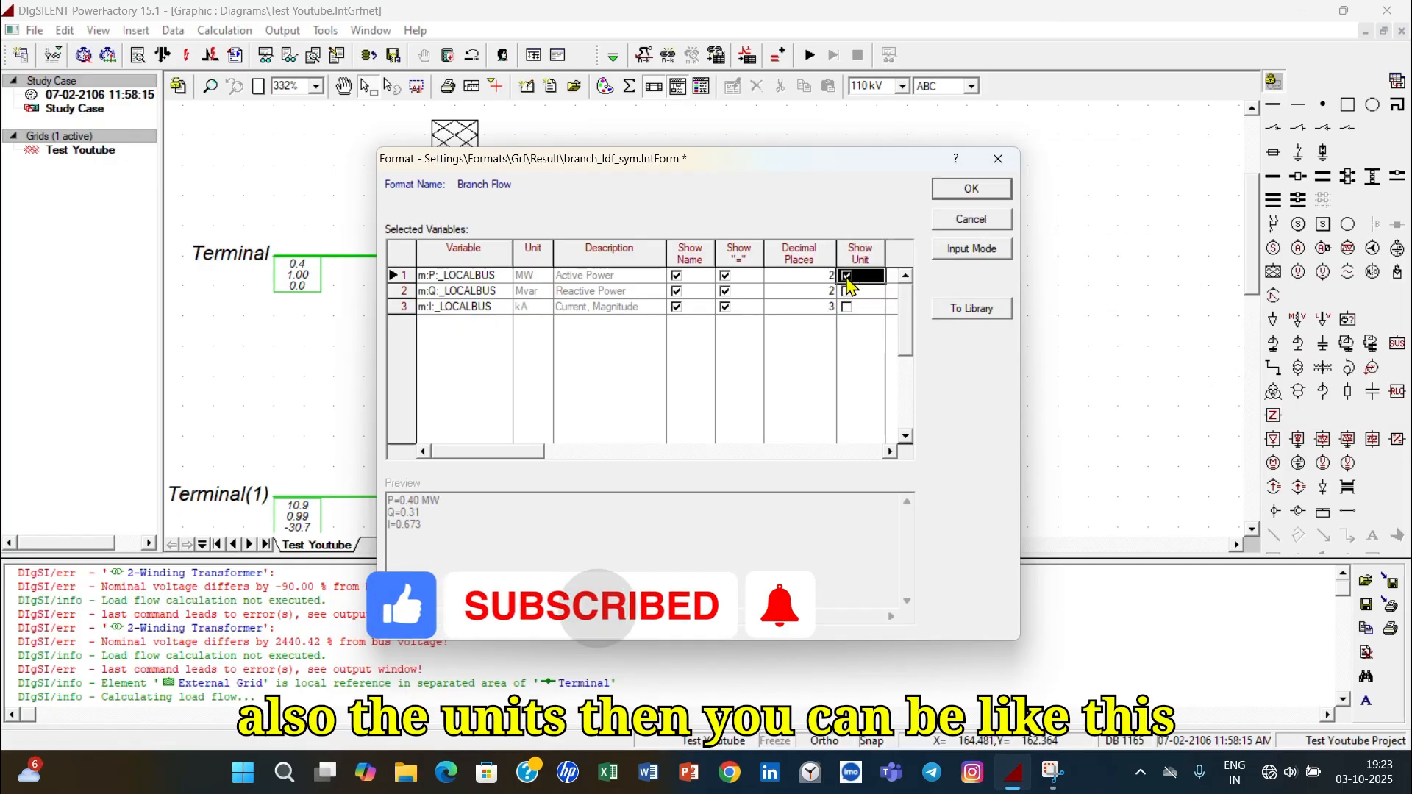
click(846, 292)
click(845, 307)
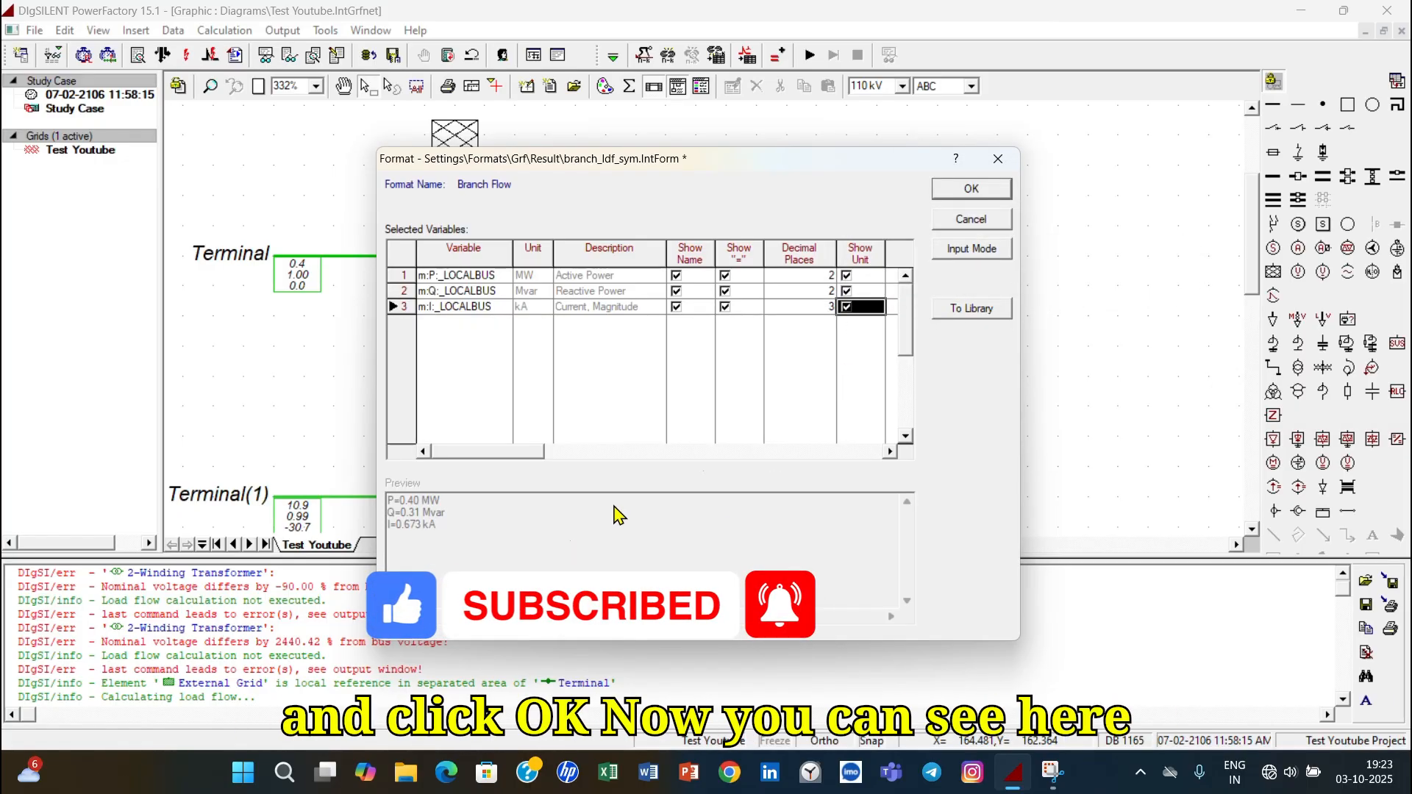
click(978, 190)
click(534, 329)
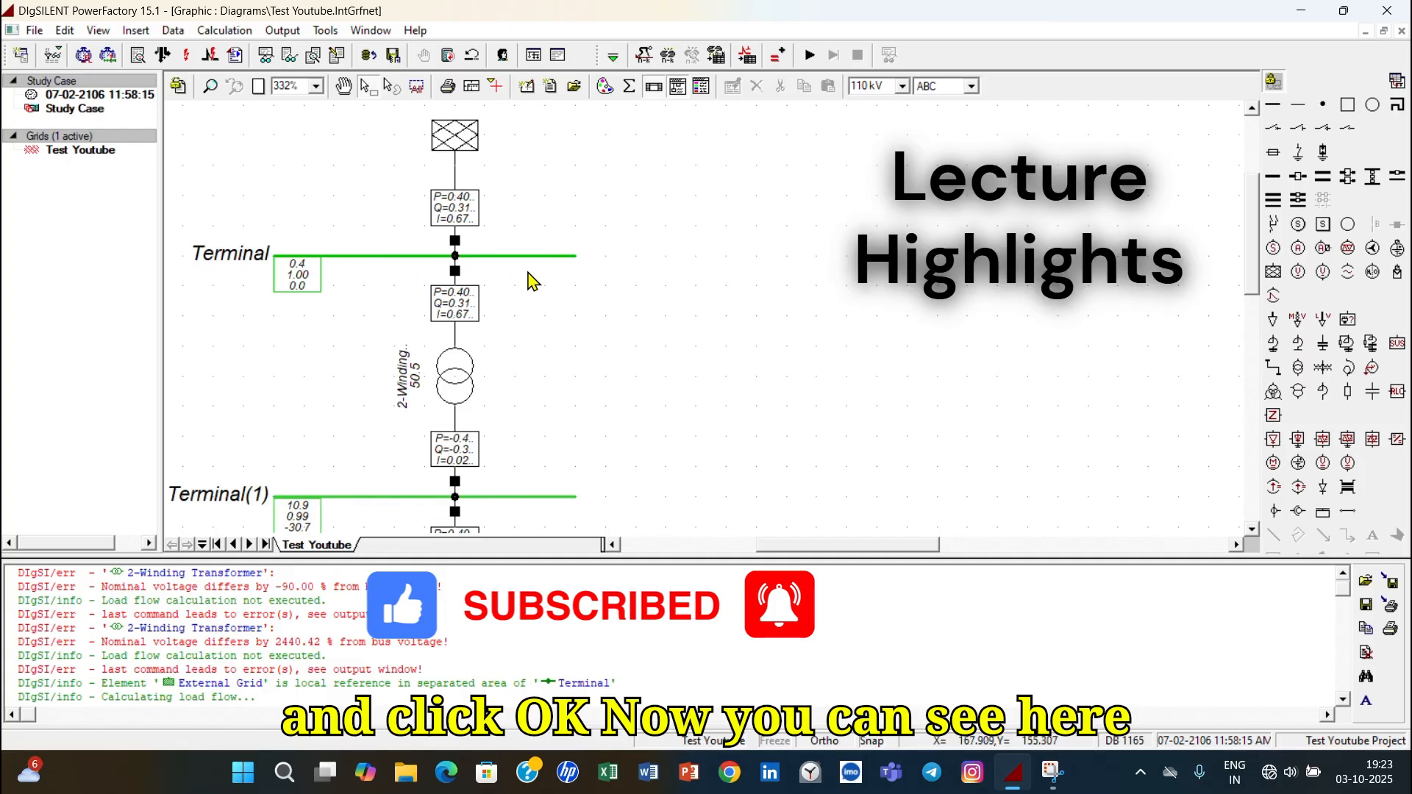
- Adapt the width of the External Grid's result box to fit its text
scroll(506, 404, down, 2)
scroll(478, 346, up, 3)
click(475, 261)
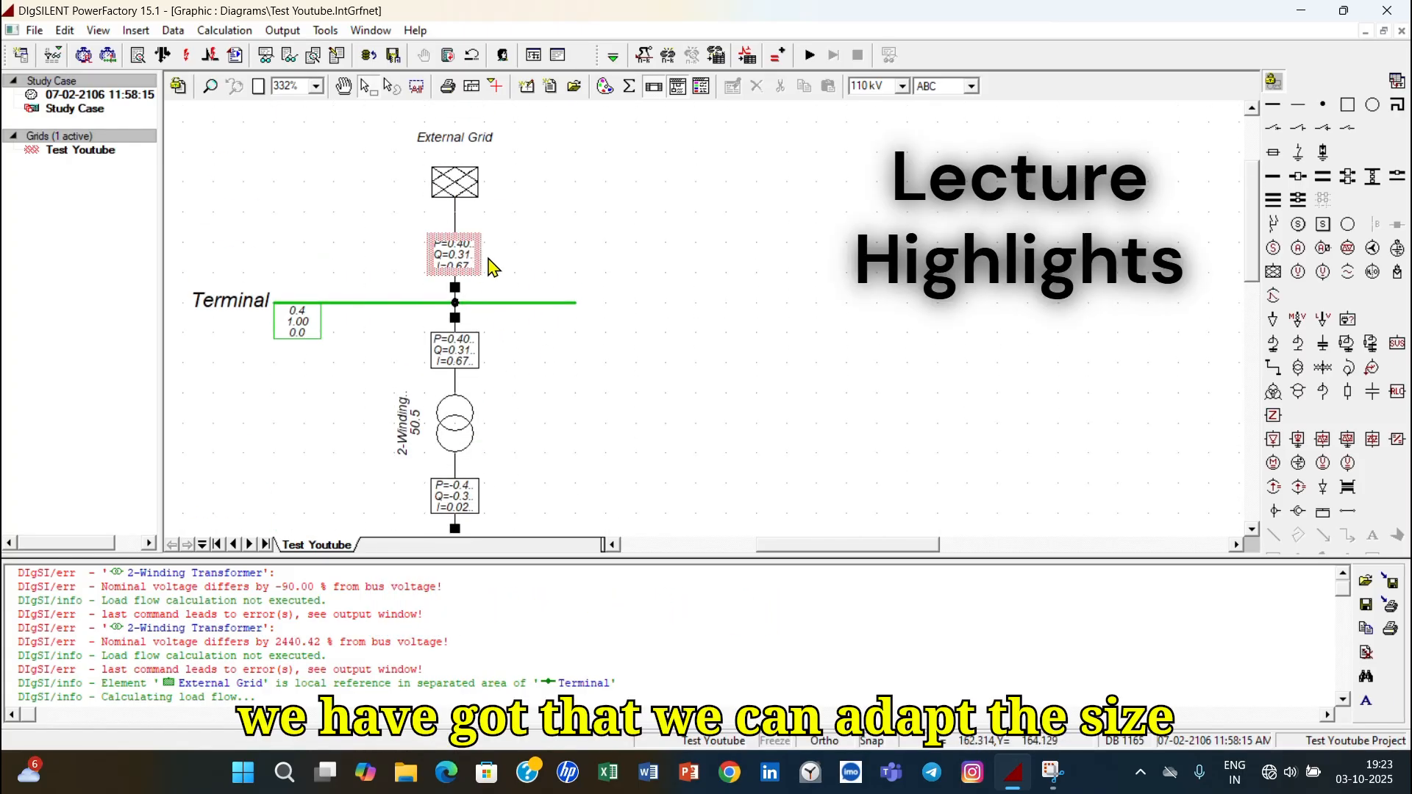
right_click(474, 257)
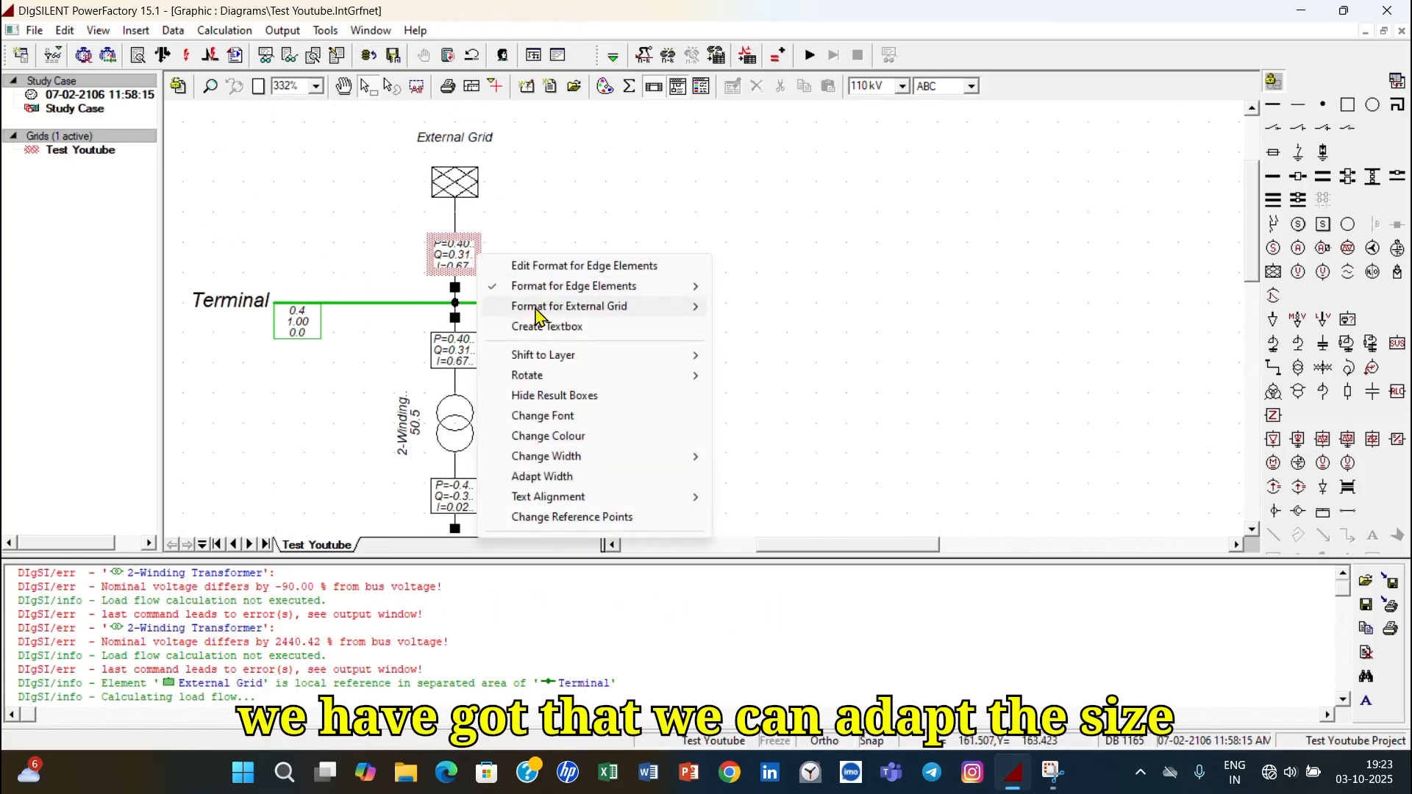
click(548, 476)
scroll(593, 397, down, 2)
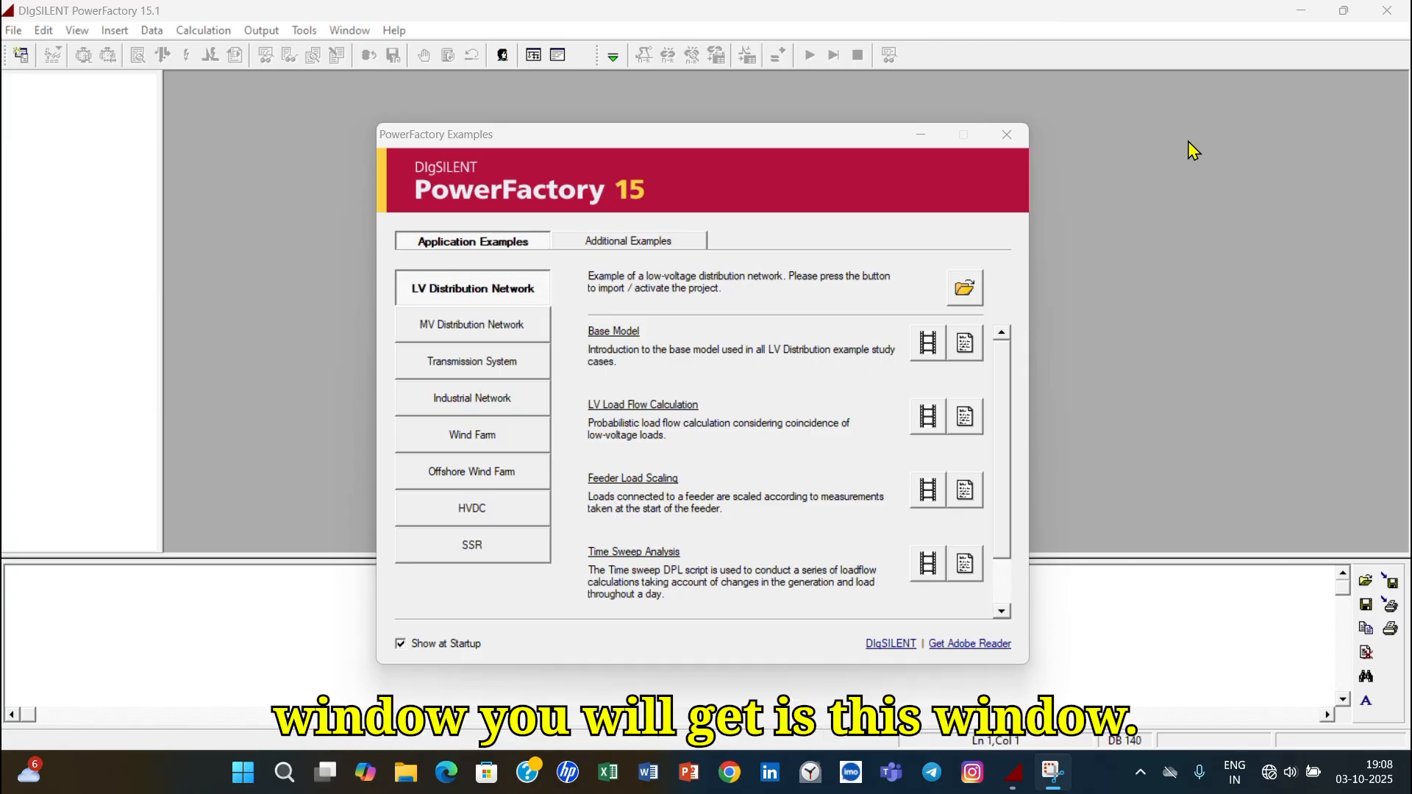
- Close the examples window and start a new project named Test Youtube Project
click(1007, 135)
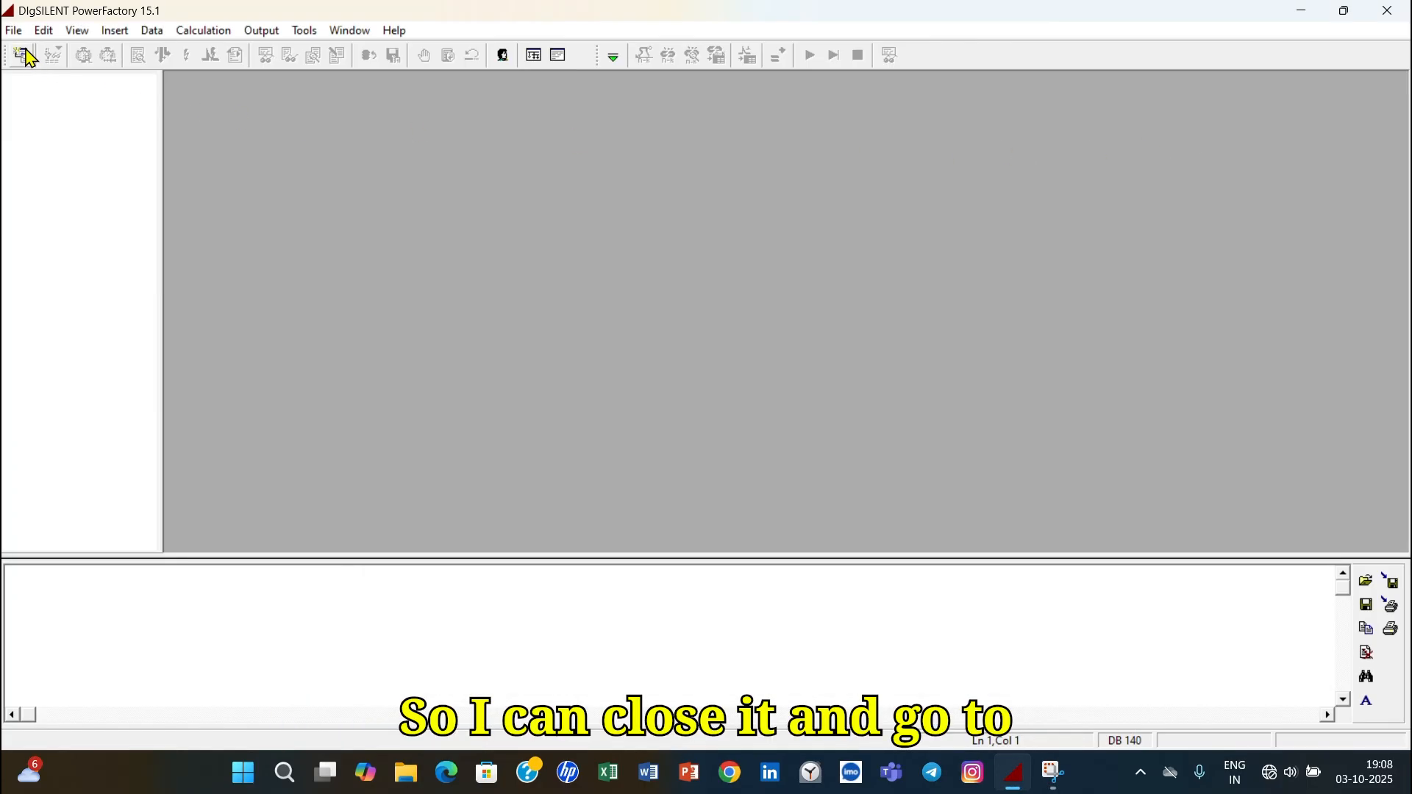
click(13, 30)
mouse_move(37, 58)
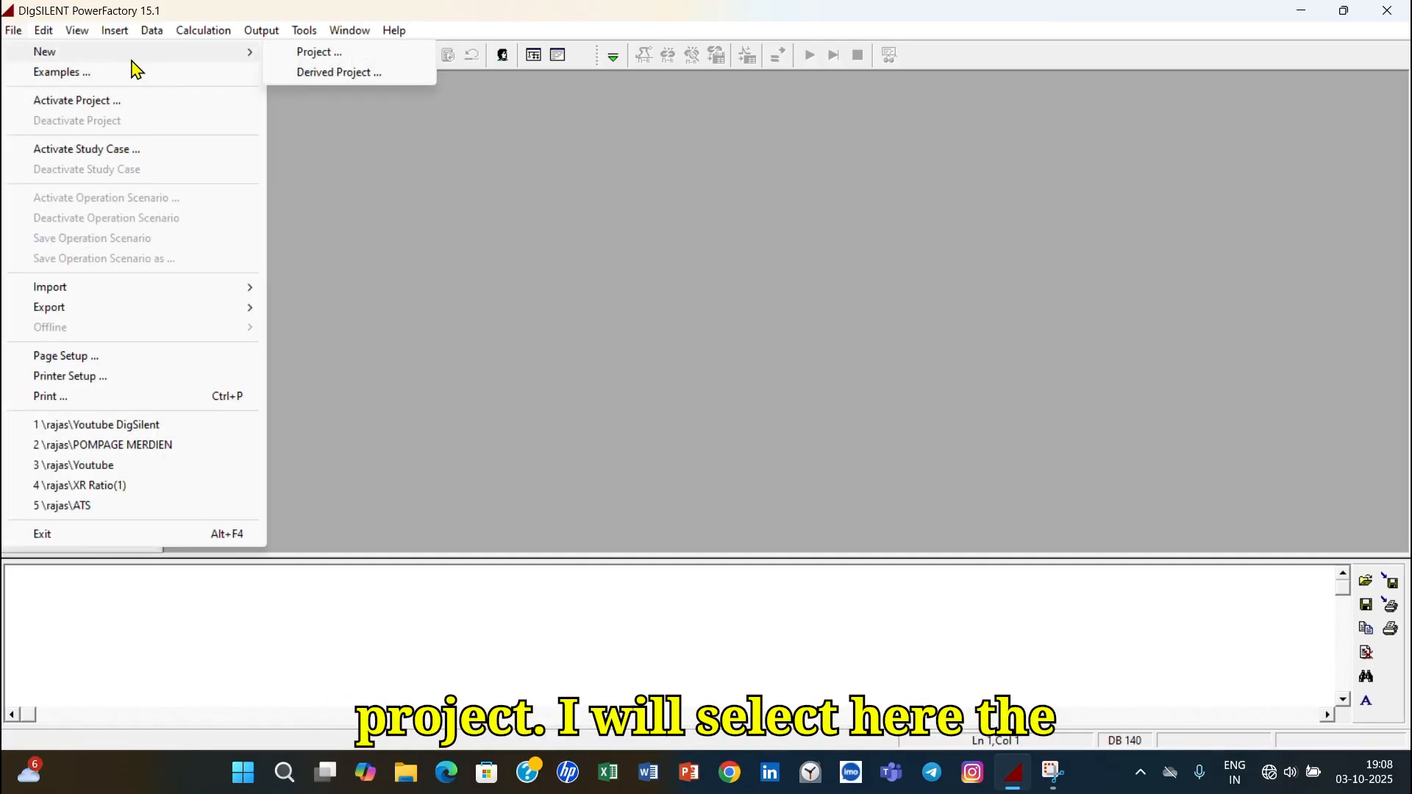
mouse_move(212, 57)
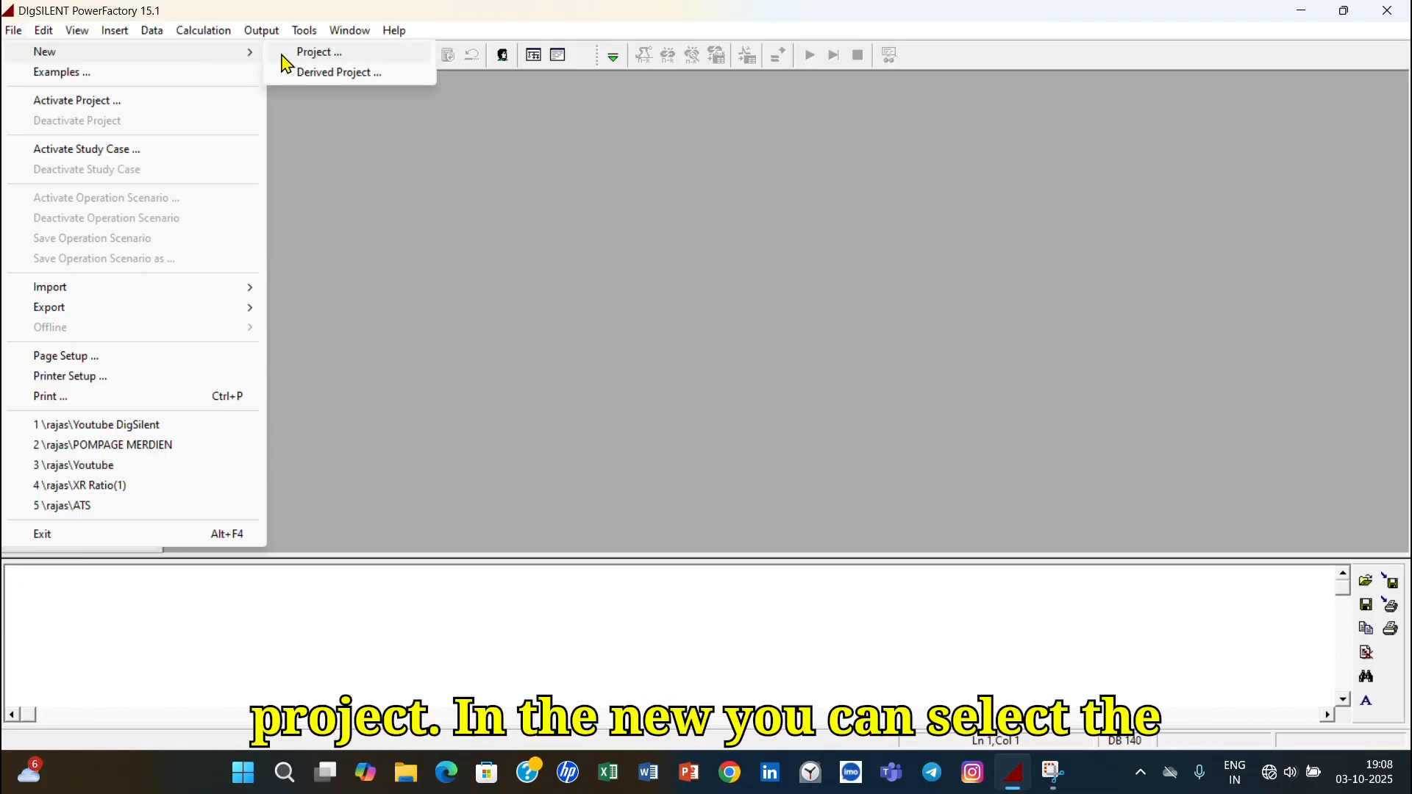
click(310, 52)
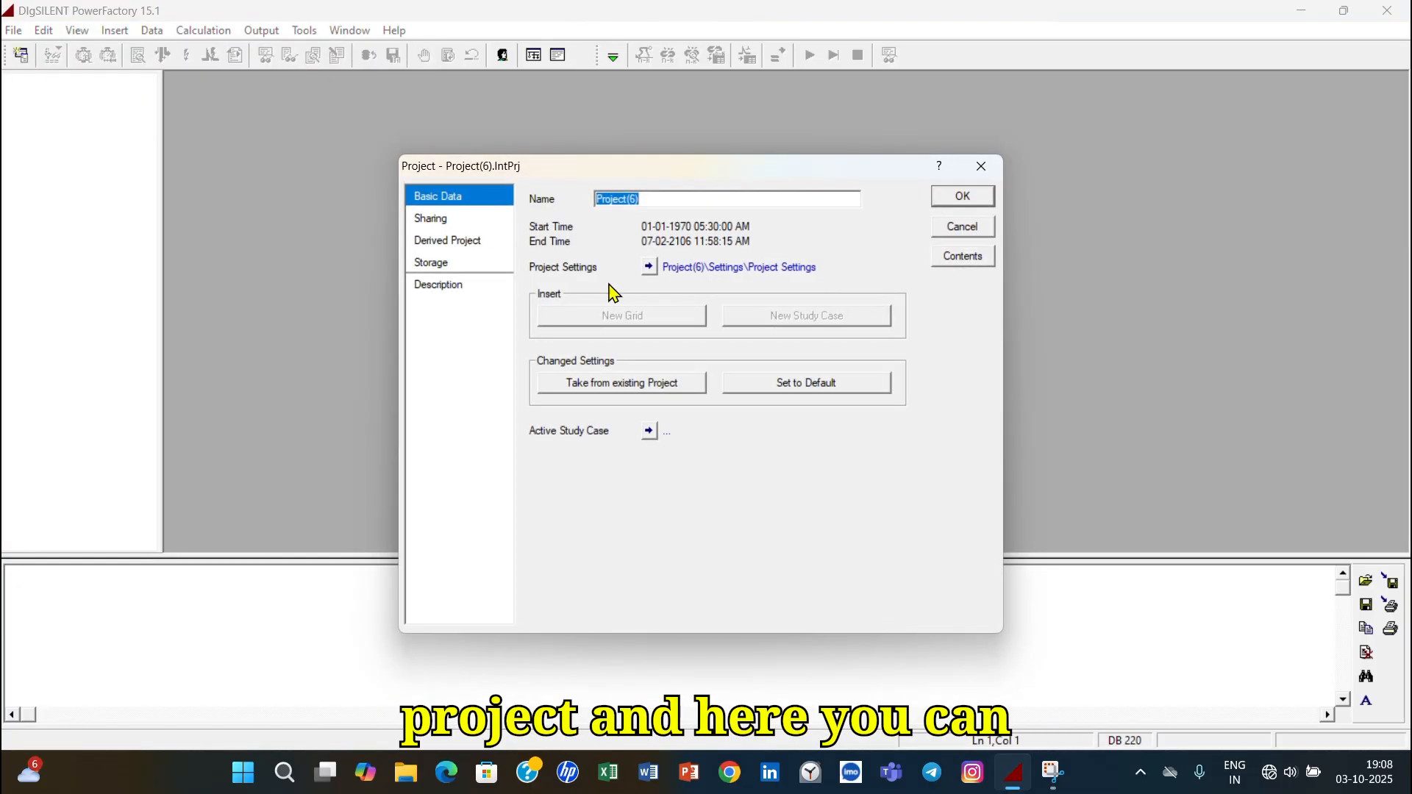
click(659, 205)
drag(659, 205, 558, 205)
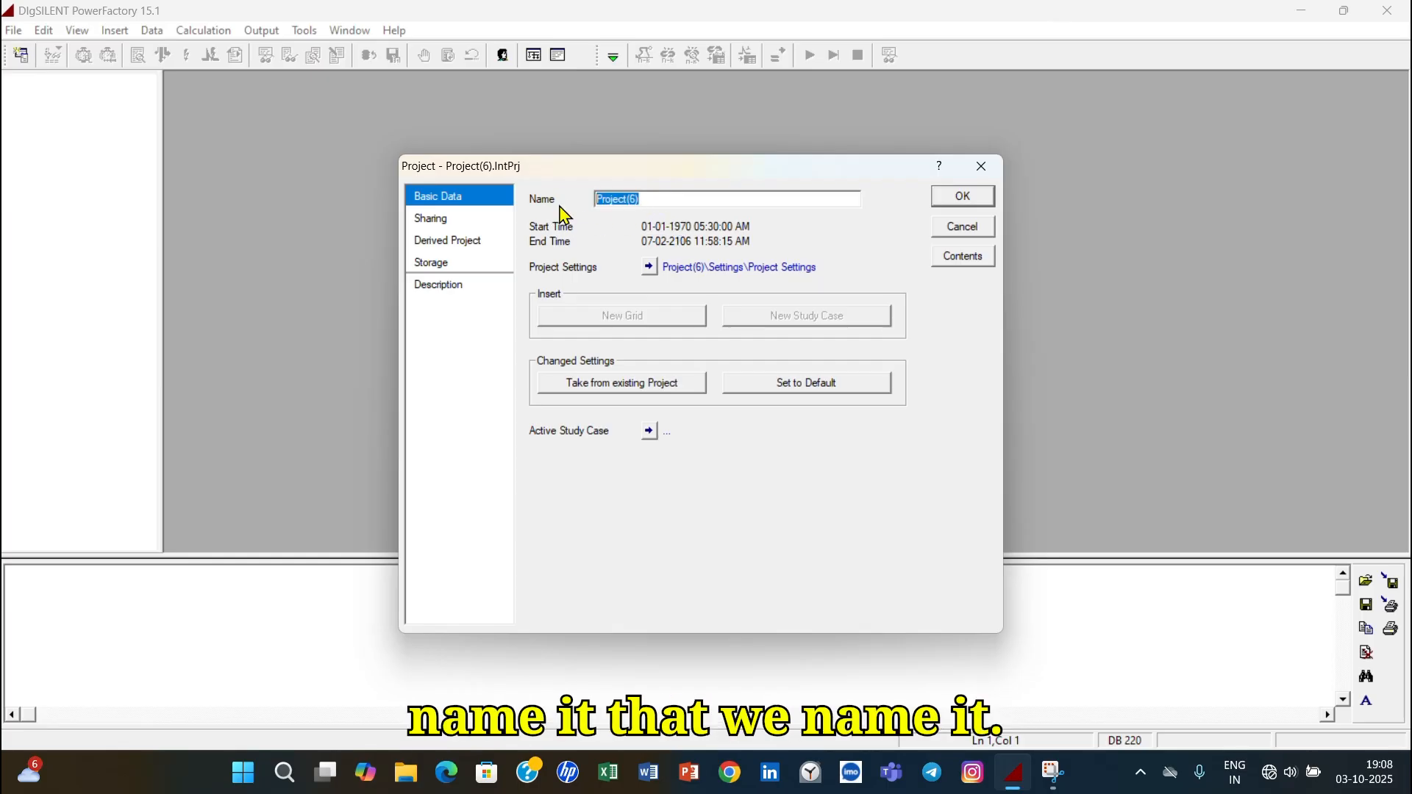
text(T)
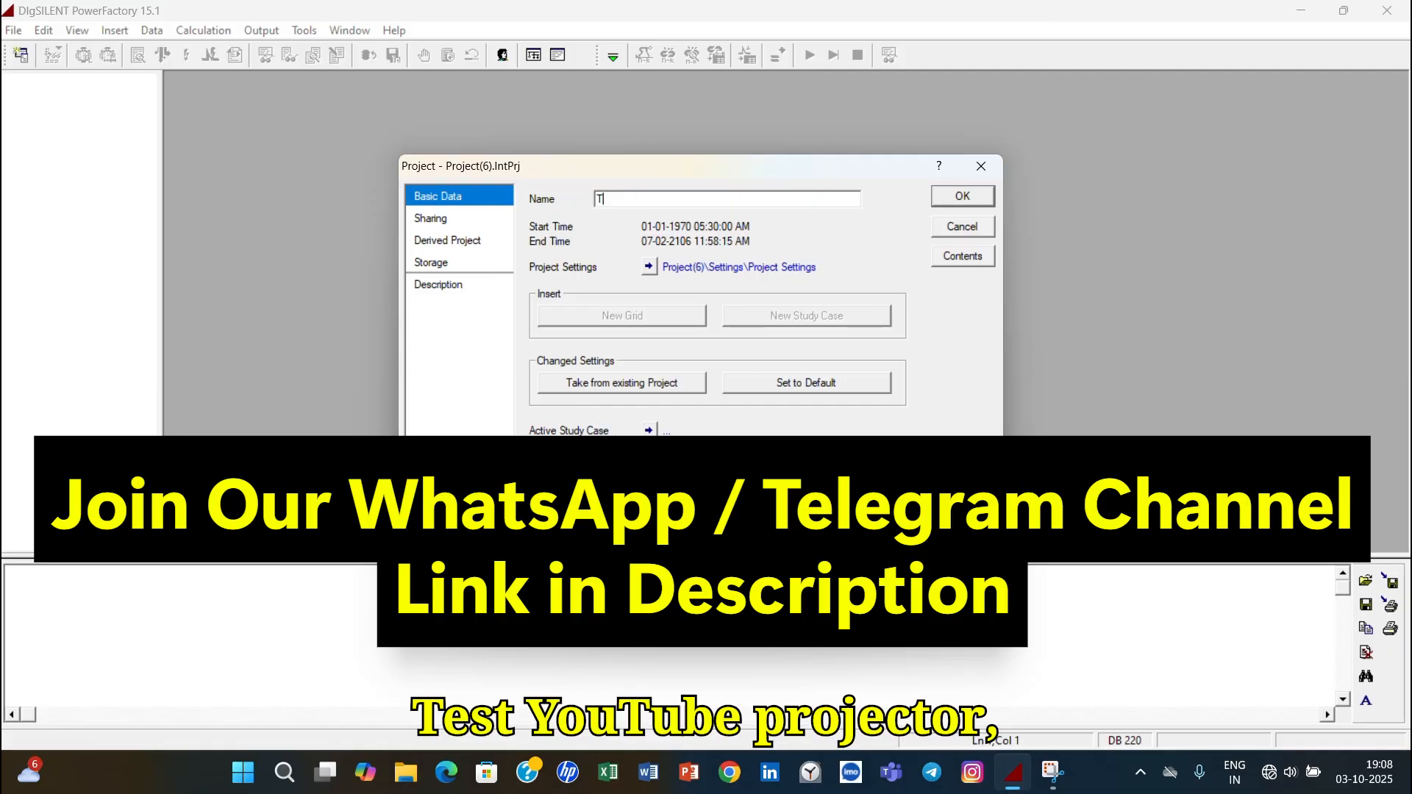
text(est Youtube)
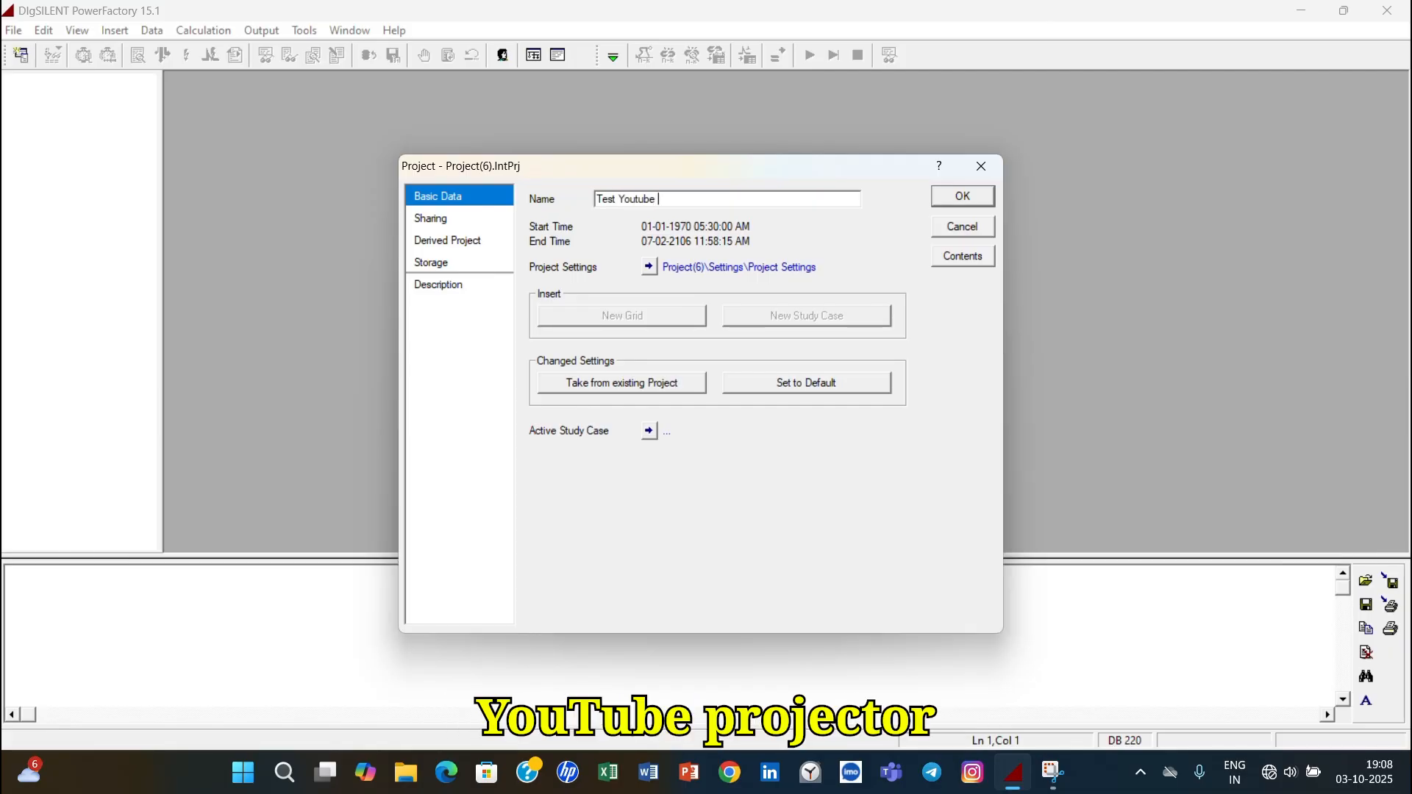
text( Project)
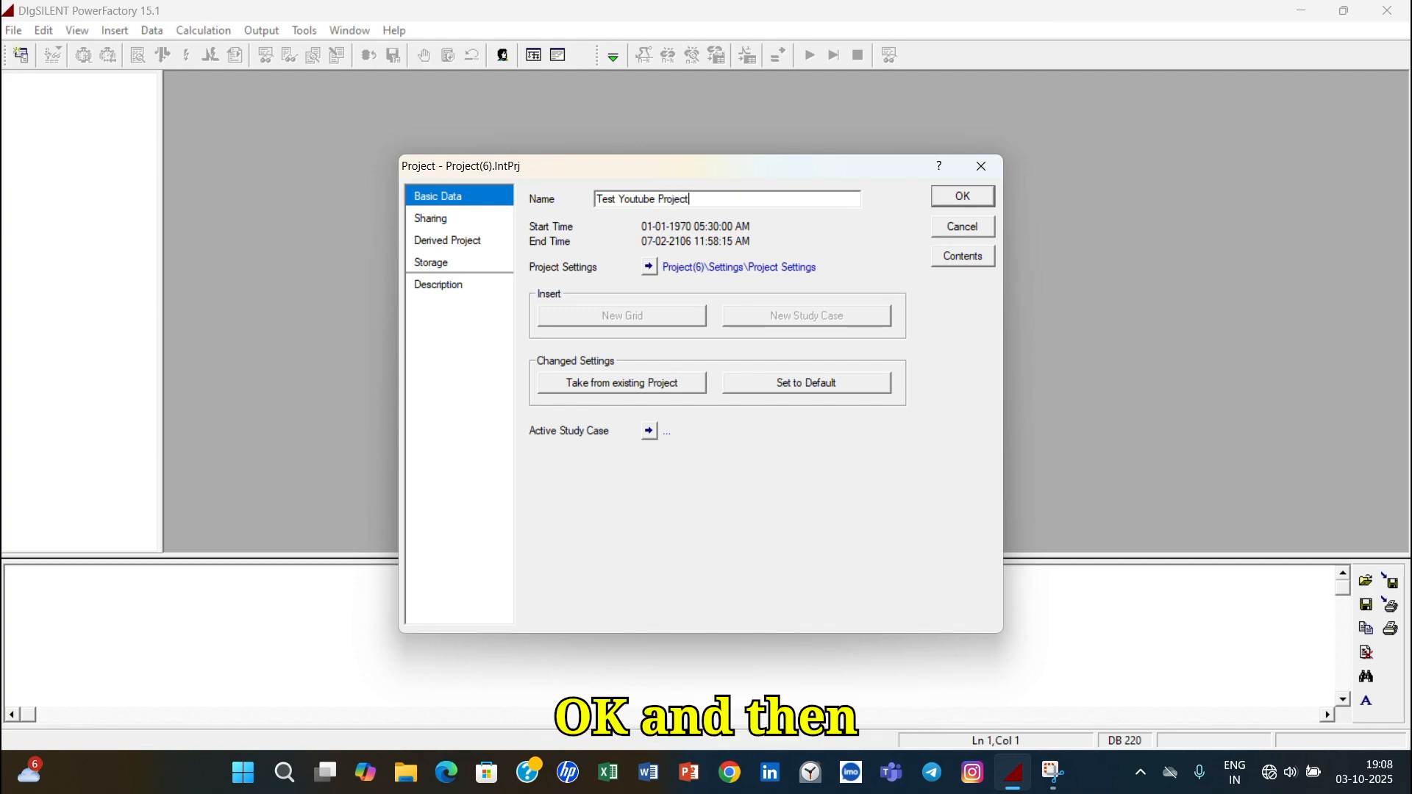
- In the project's input settings, try the lines/cables length unit without a prefix and return it to k, with metric units
click(648, 267)
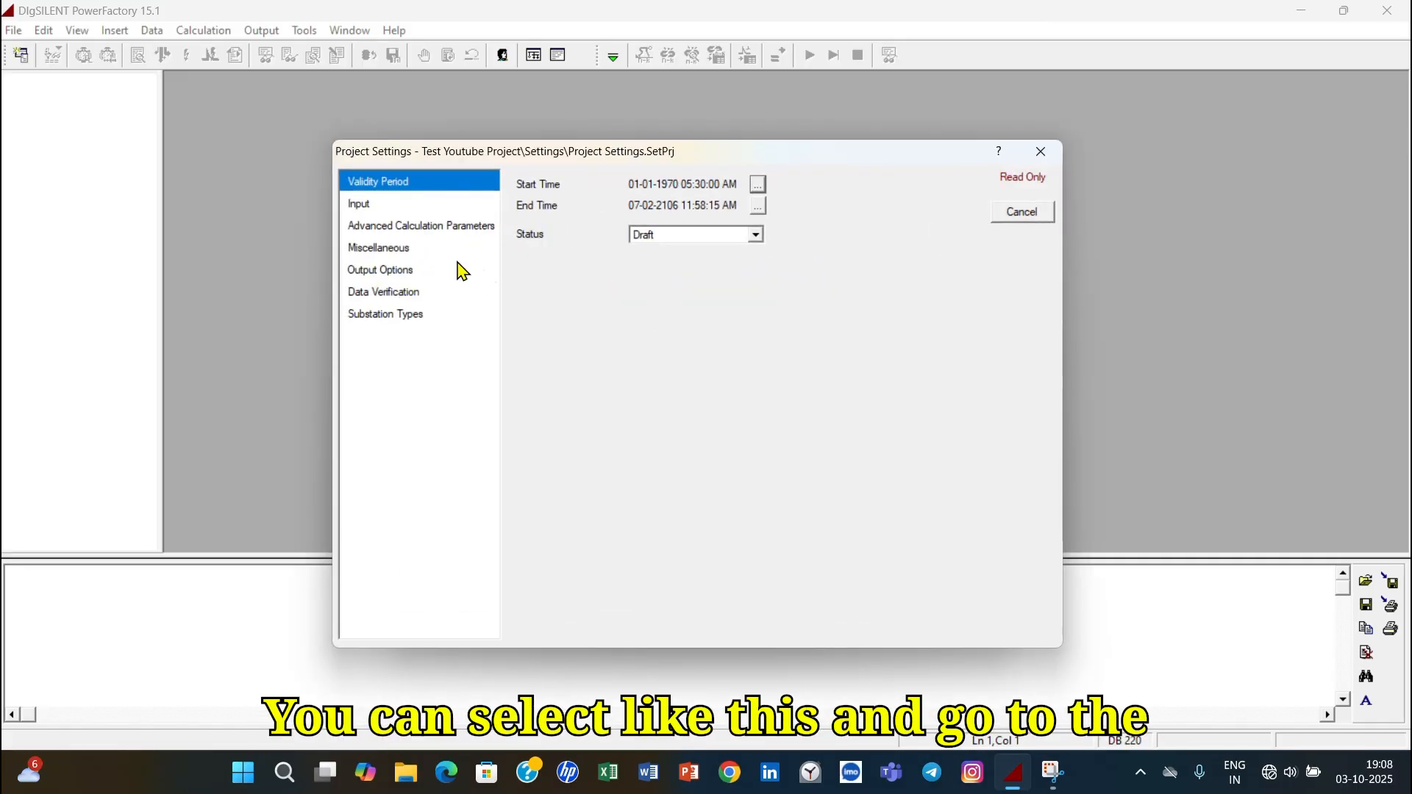
click(403, 206)
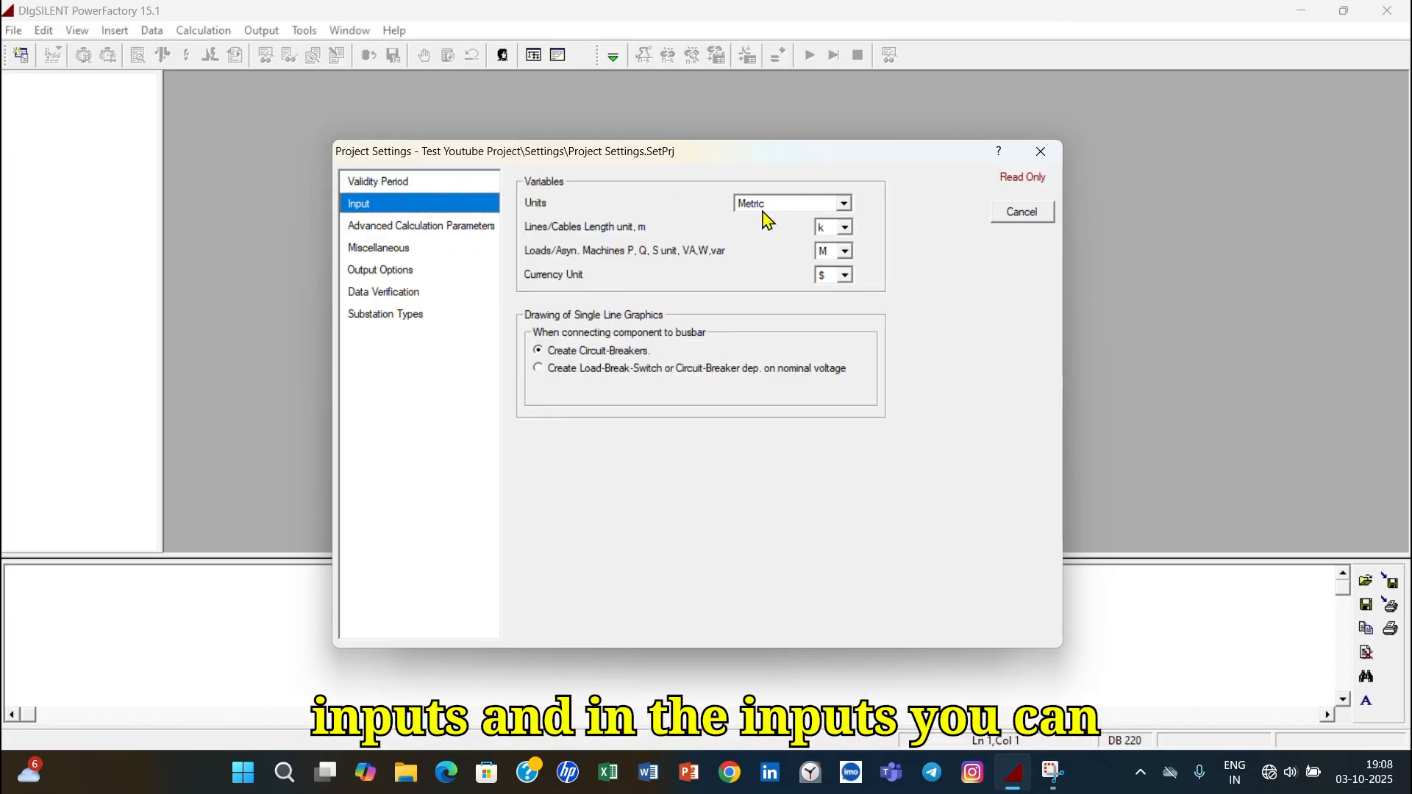
click(846, 210)
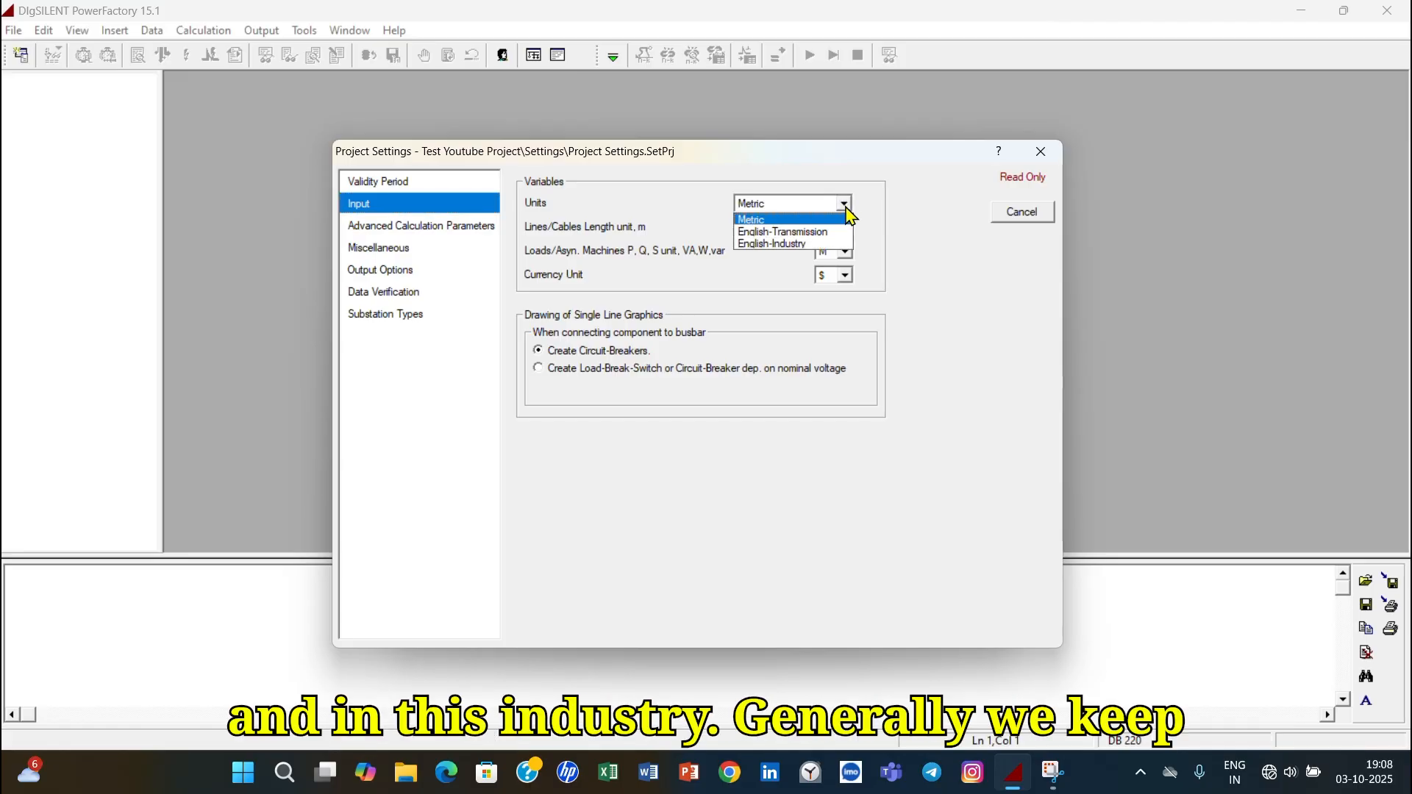
click(846, 210)
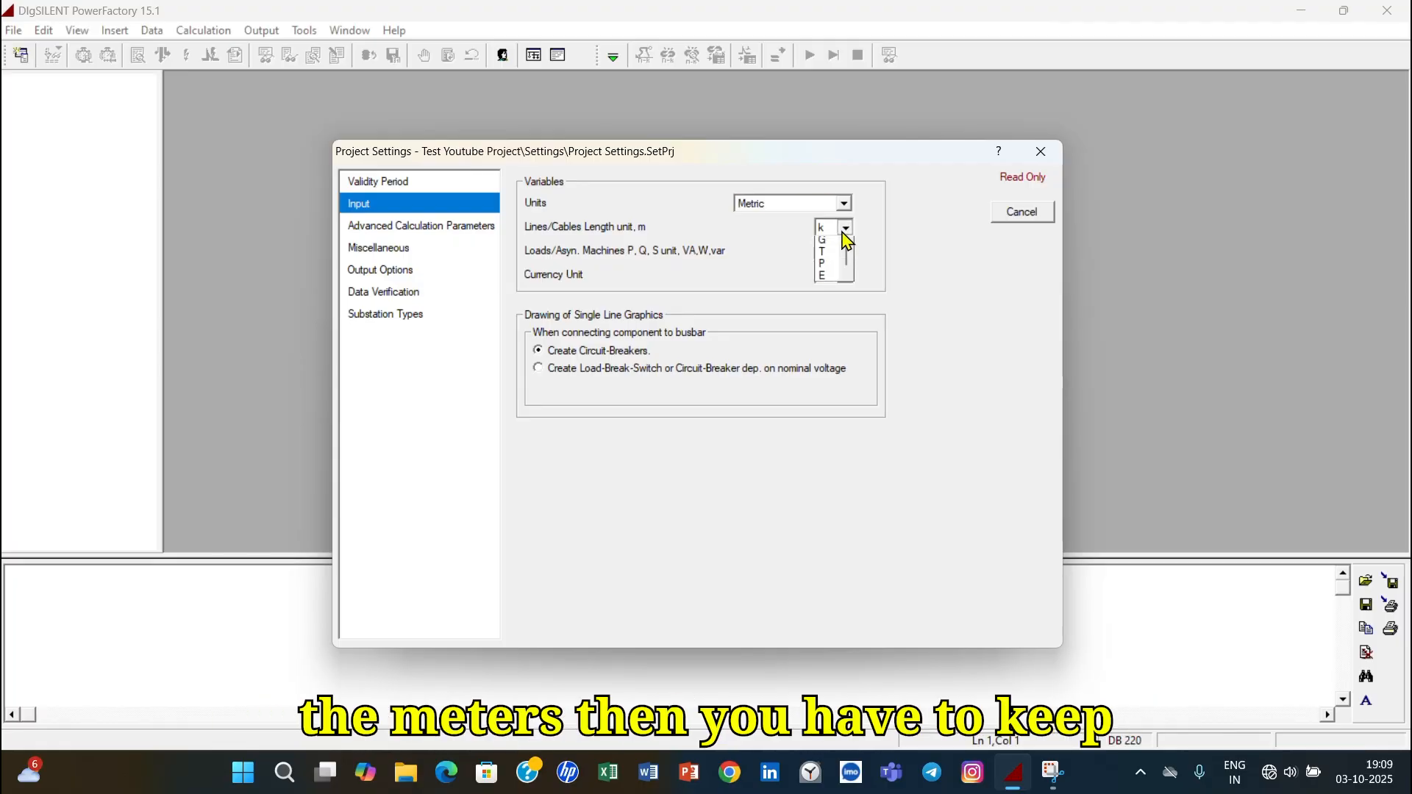
click(845, 229)
click(825, 279)
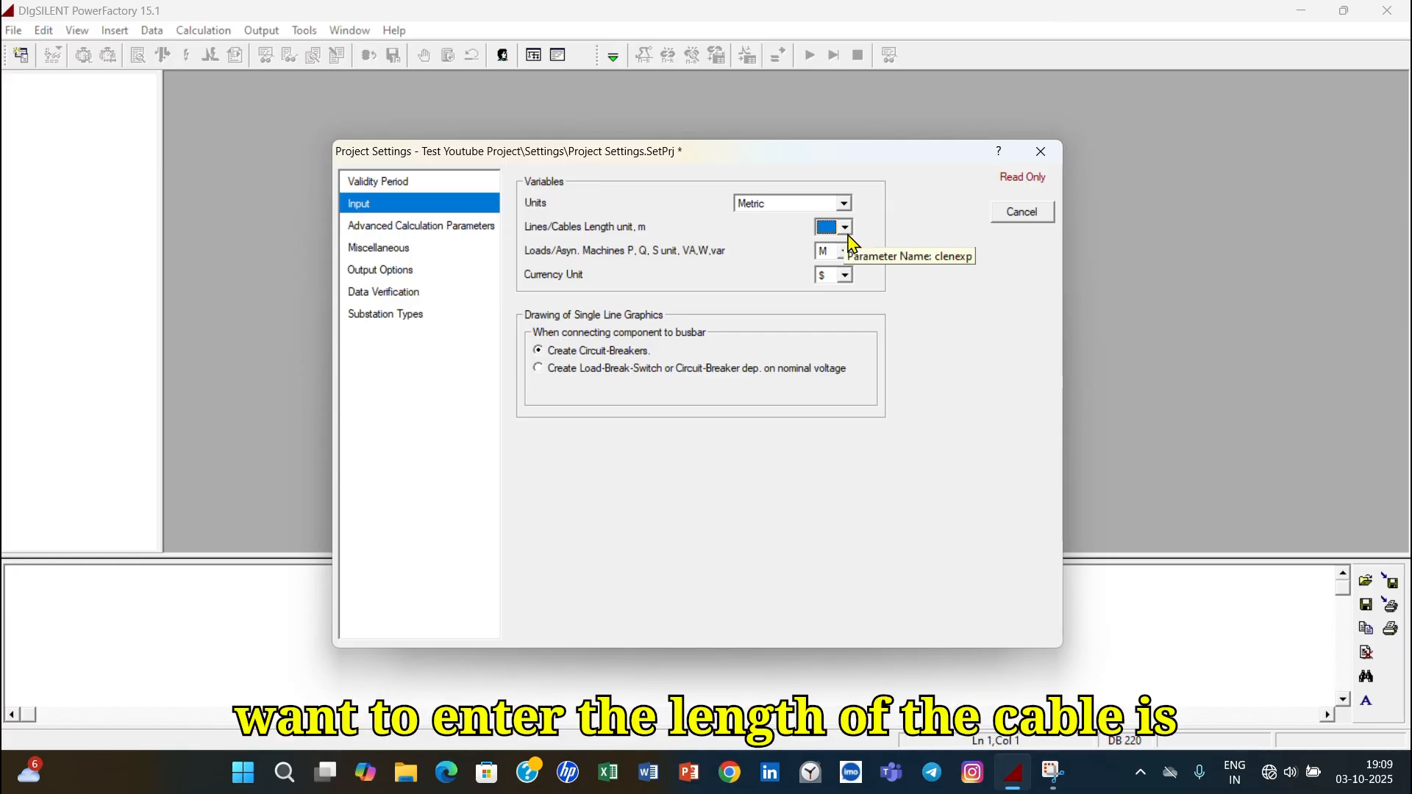
click(846, 228)
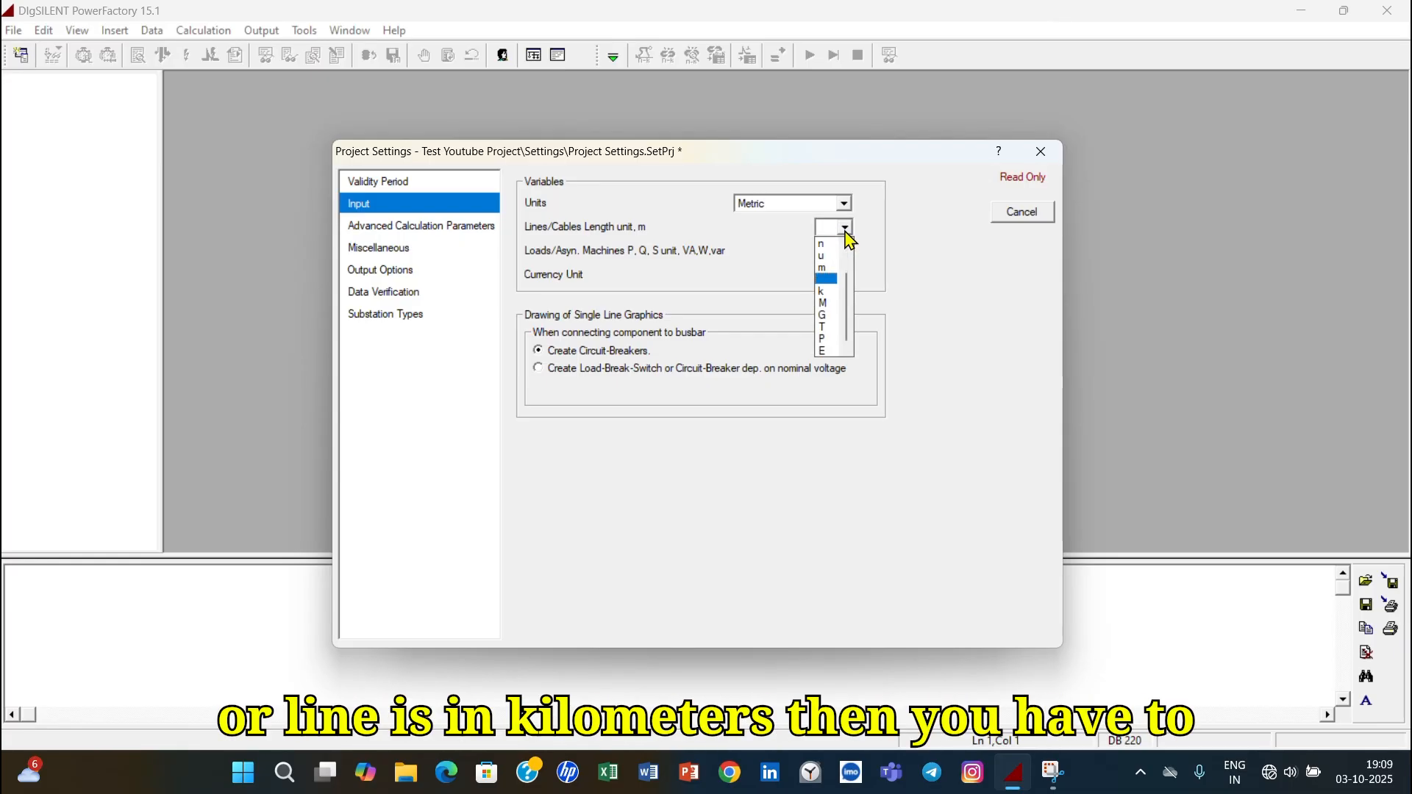
click(826, 292)
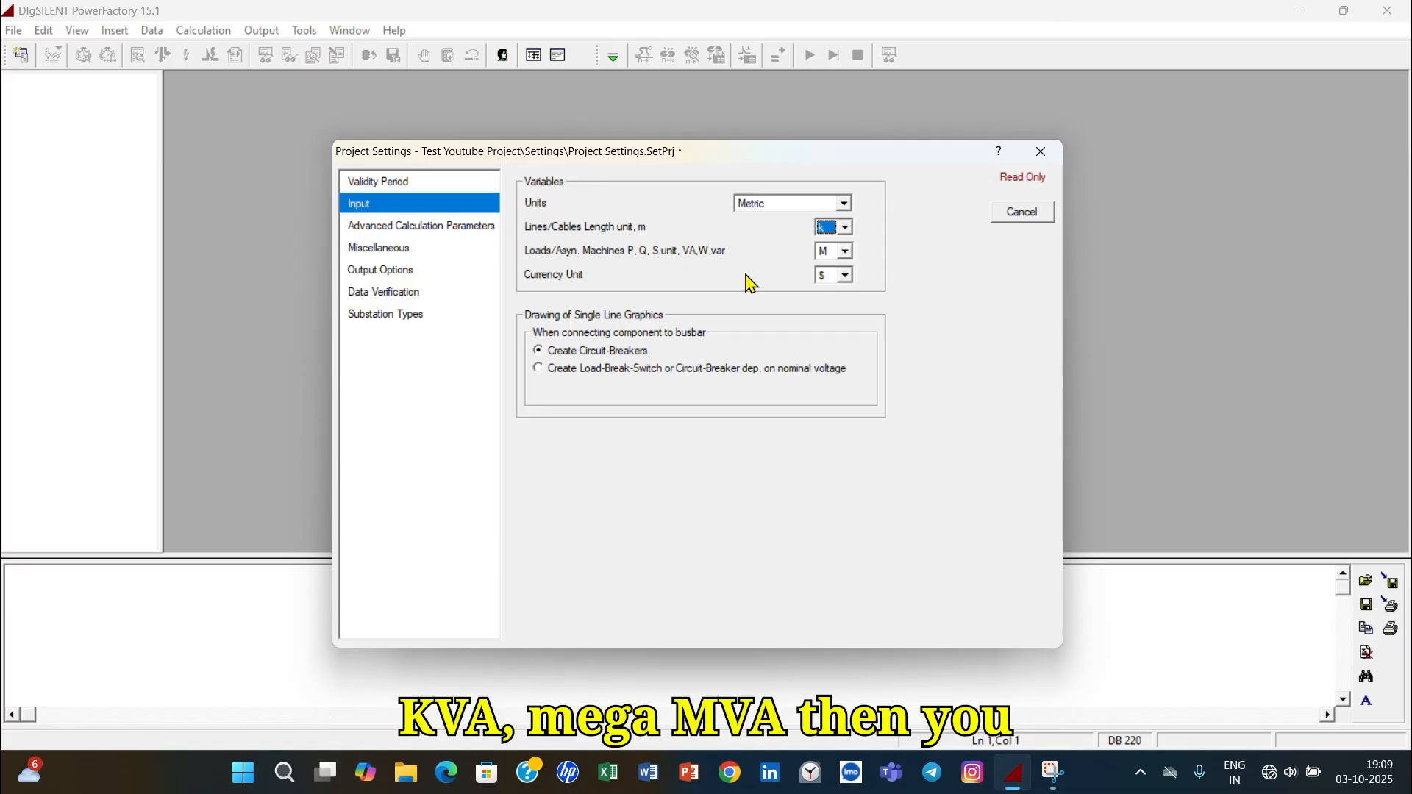
- Try to set the P, Q, S unit prefix for loads and asynchronous machines to k
click(844, 252)
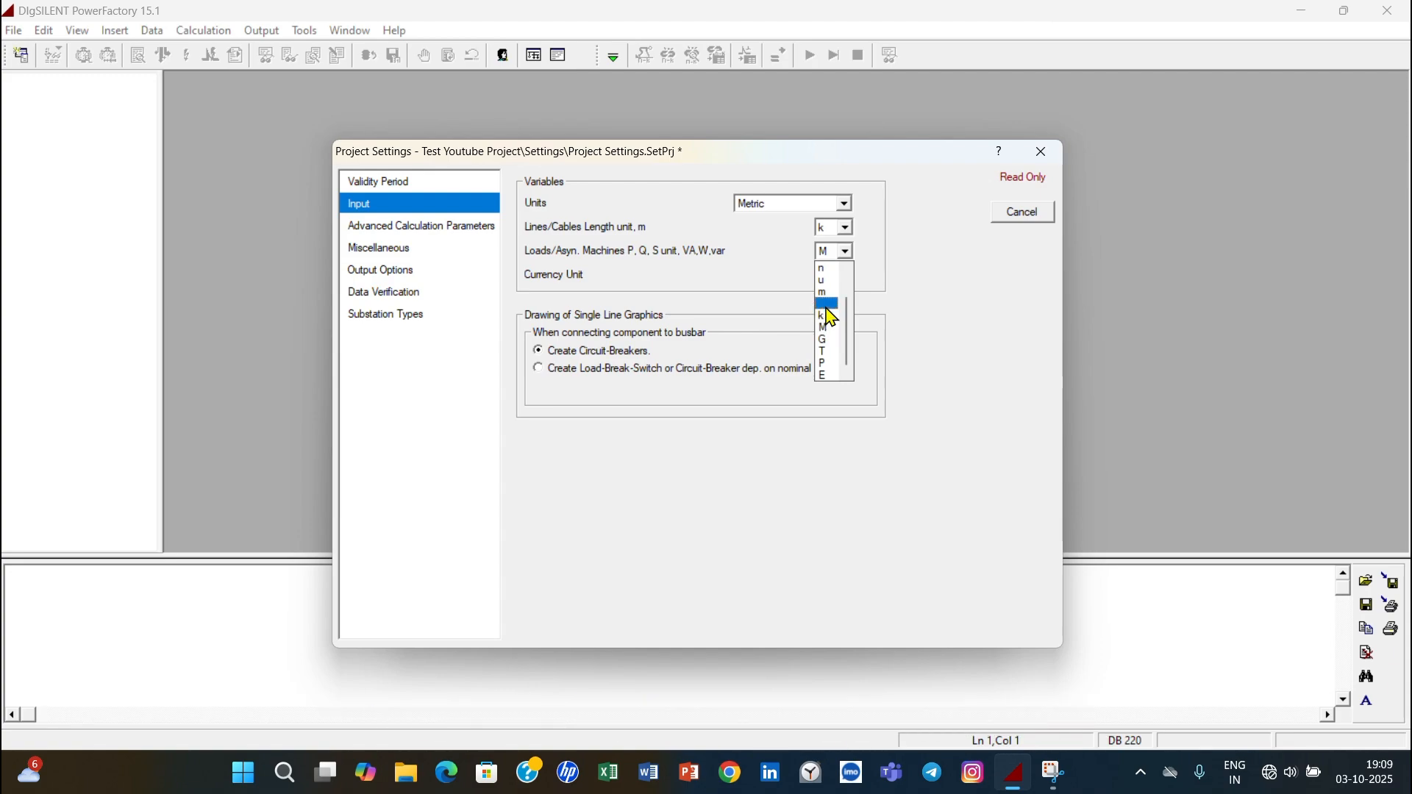
click(828, 306)
click(846, 251)
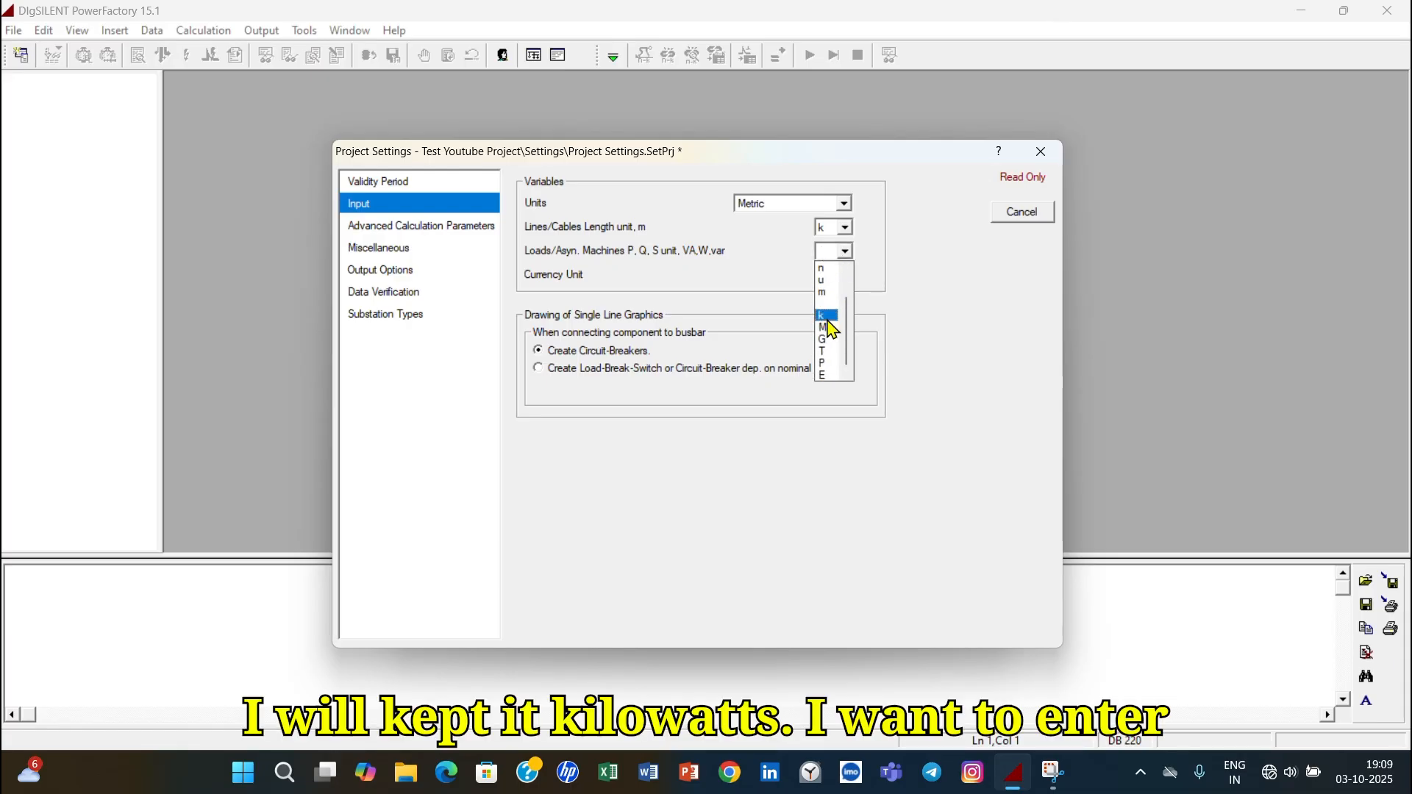
click(827, 320)
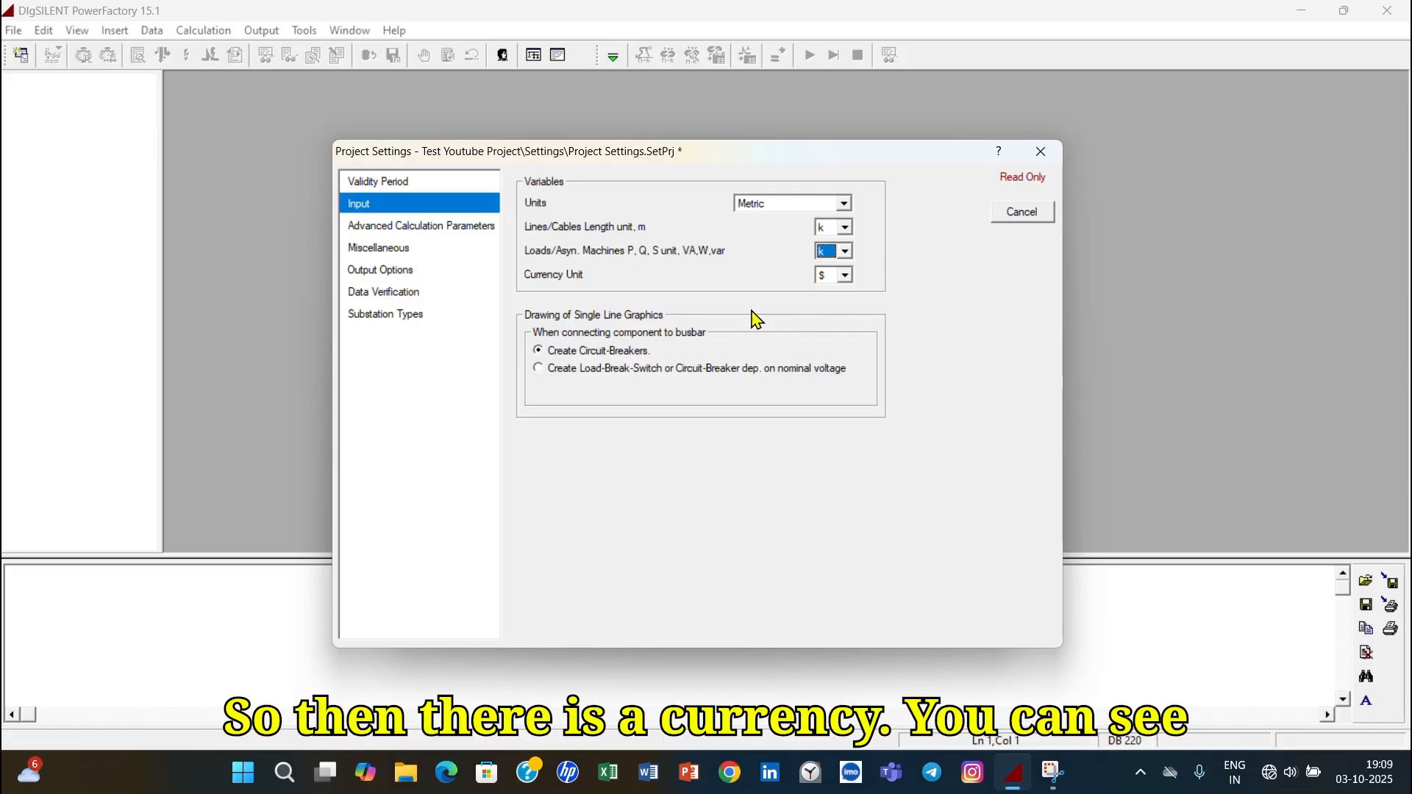
- Review the currency unit choices and the validity period status choices, and close the project settings
click(846, 275)
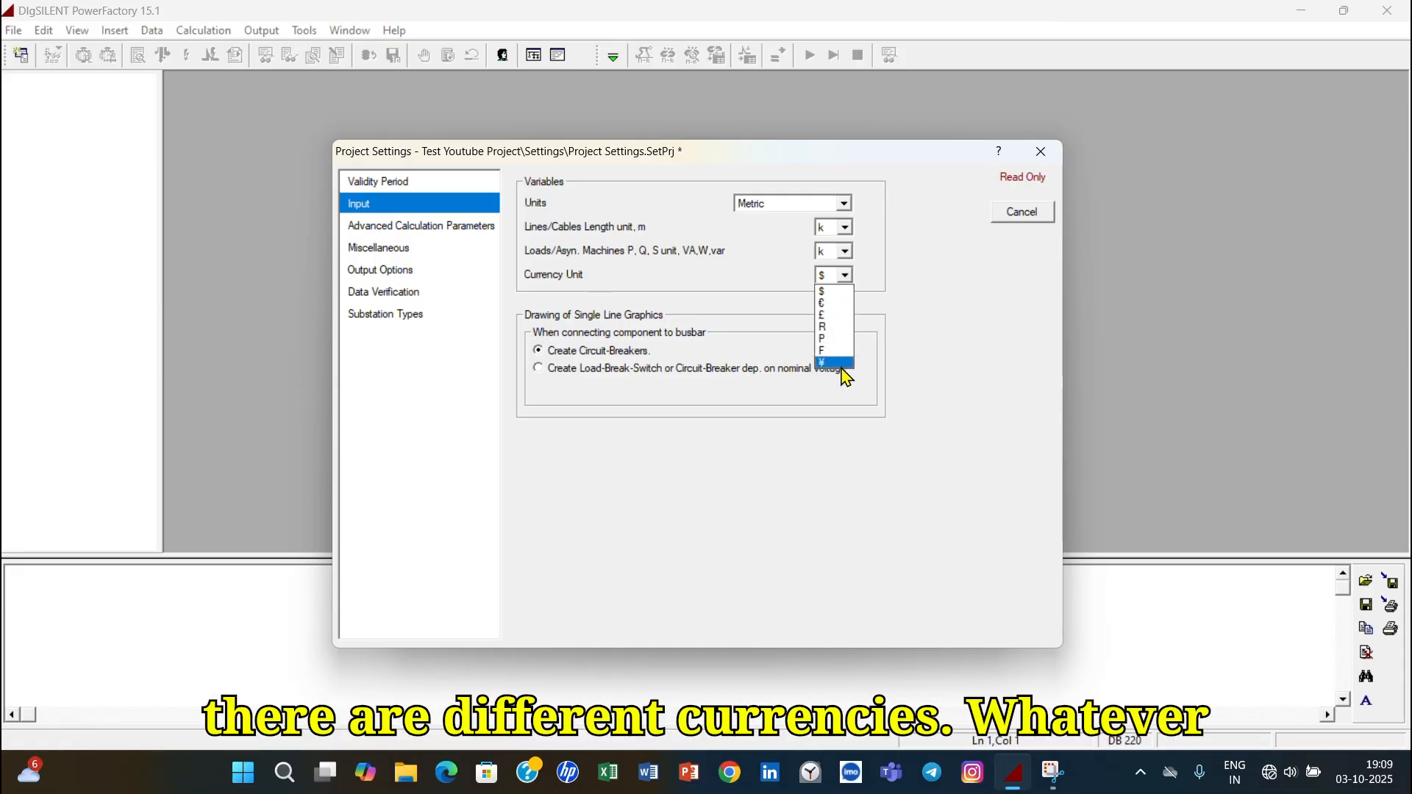
click(877, 278)
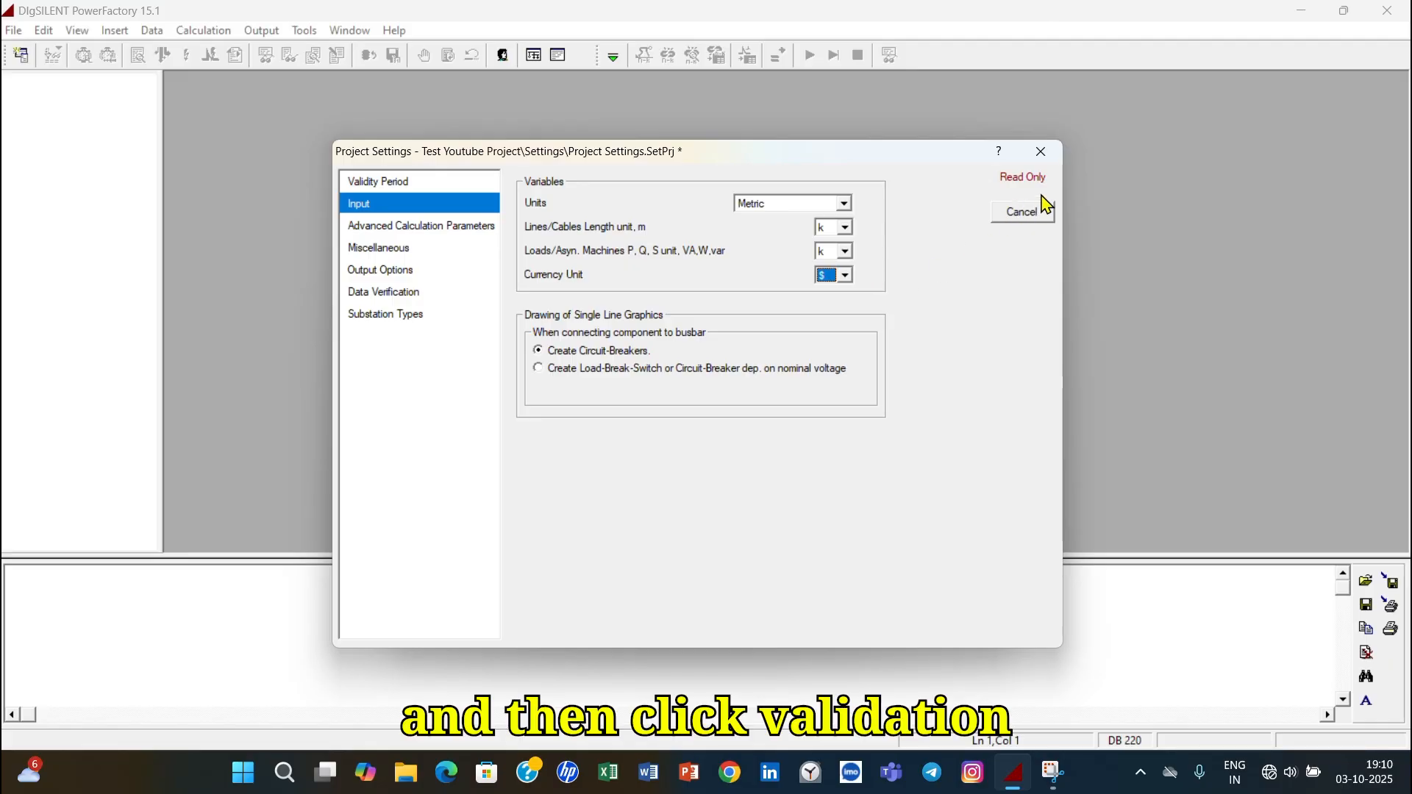
click(373, 181)
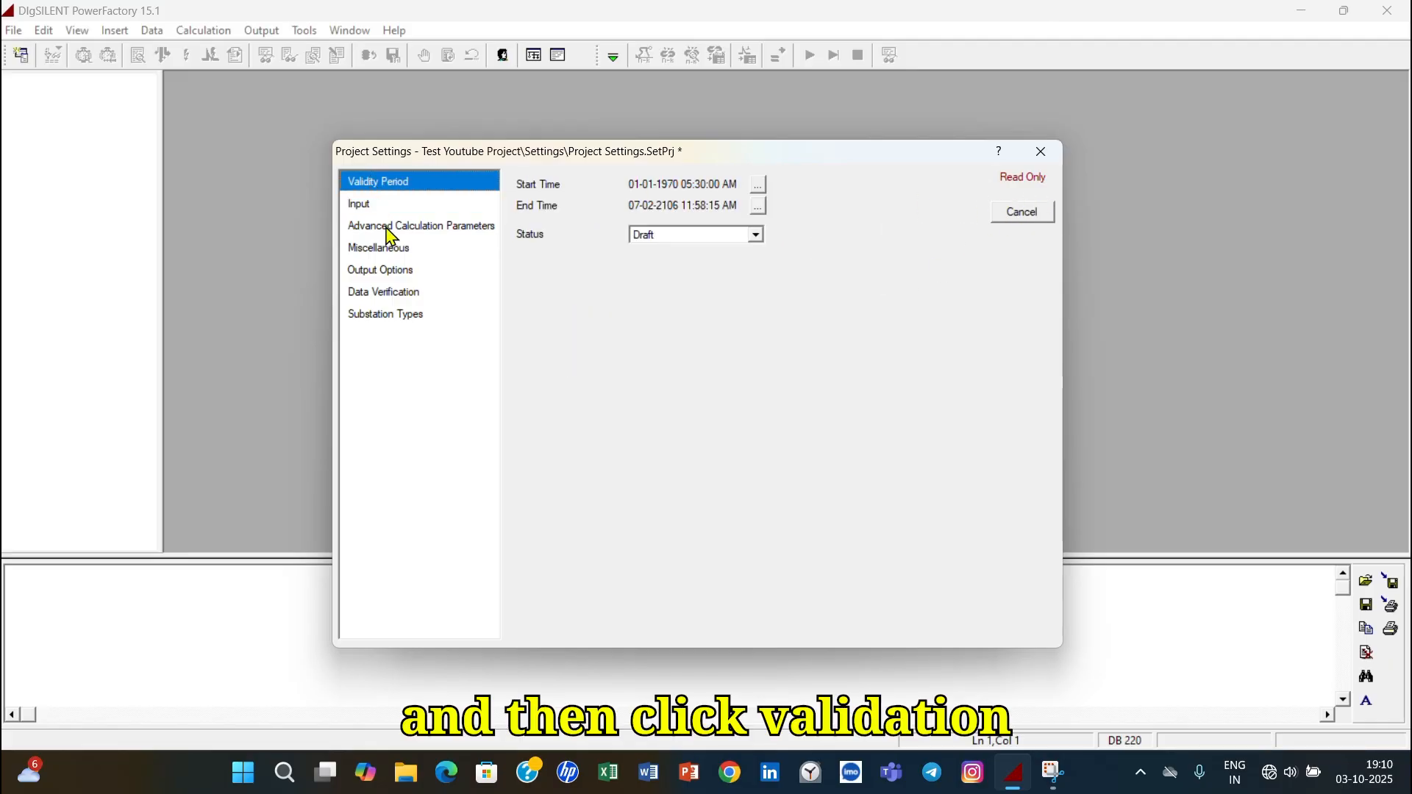
click(756, 235)
click(756, 244)
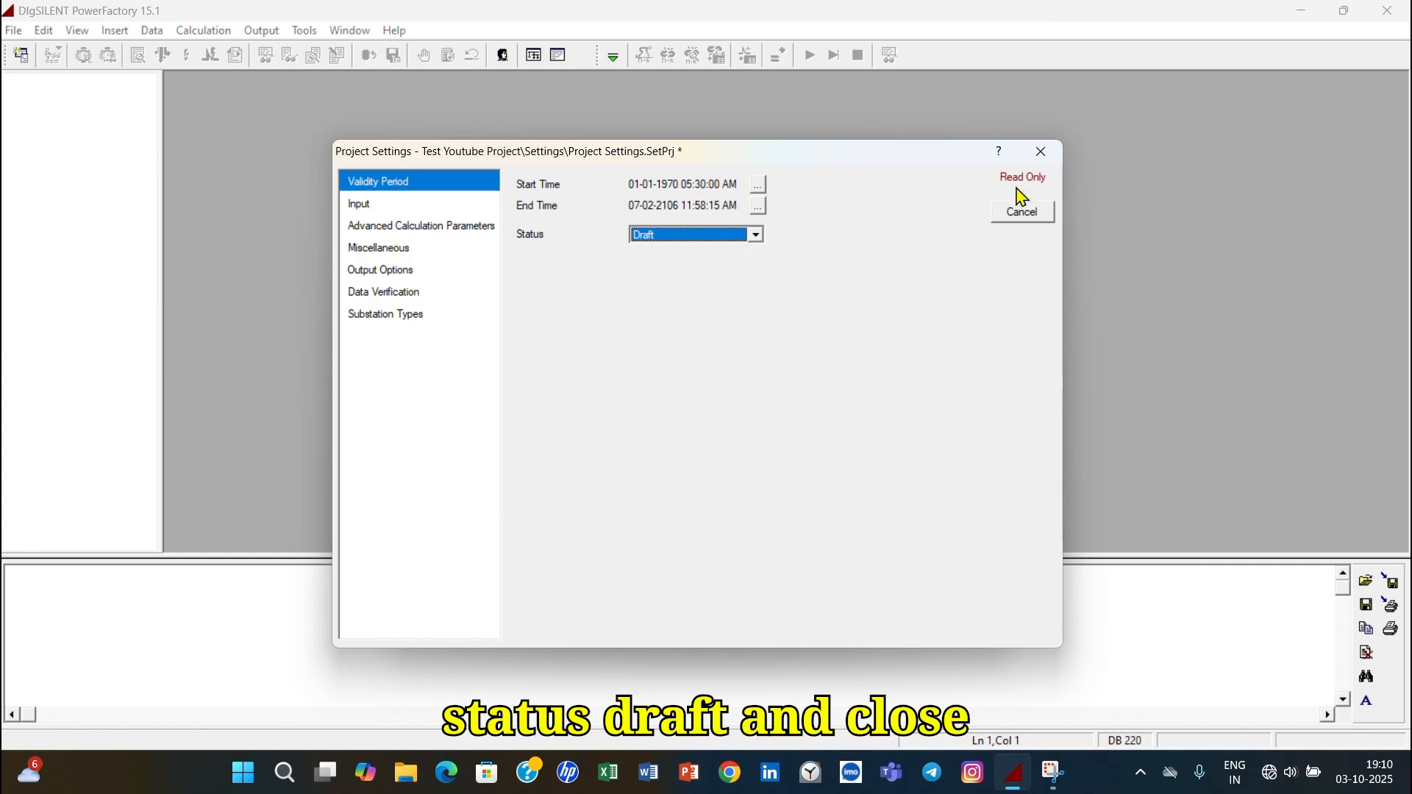
click(1041, 153)
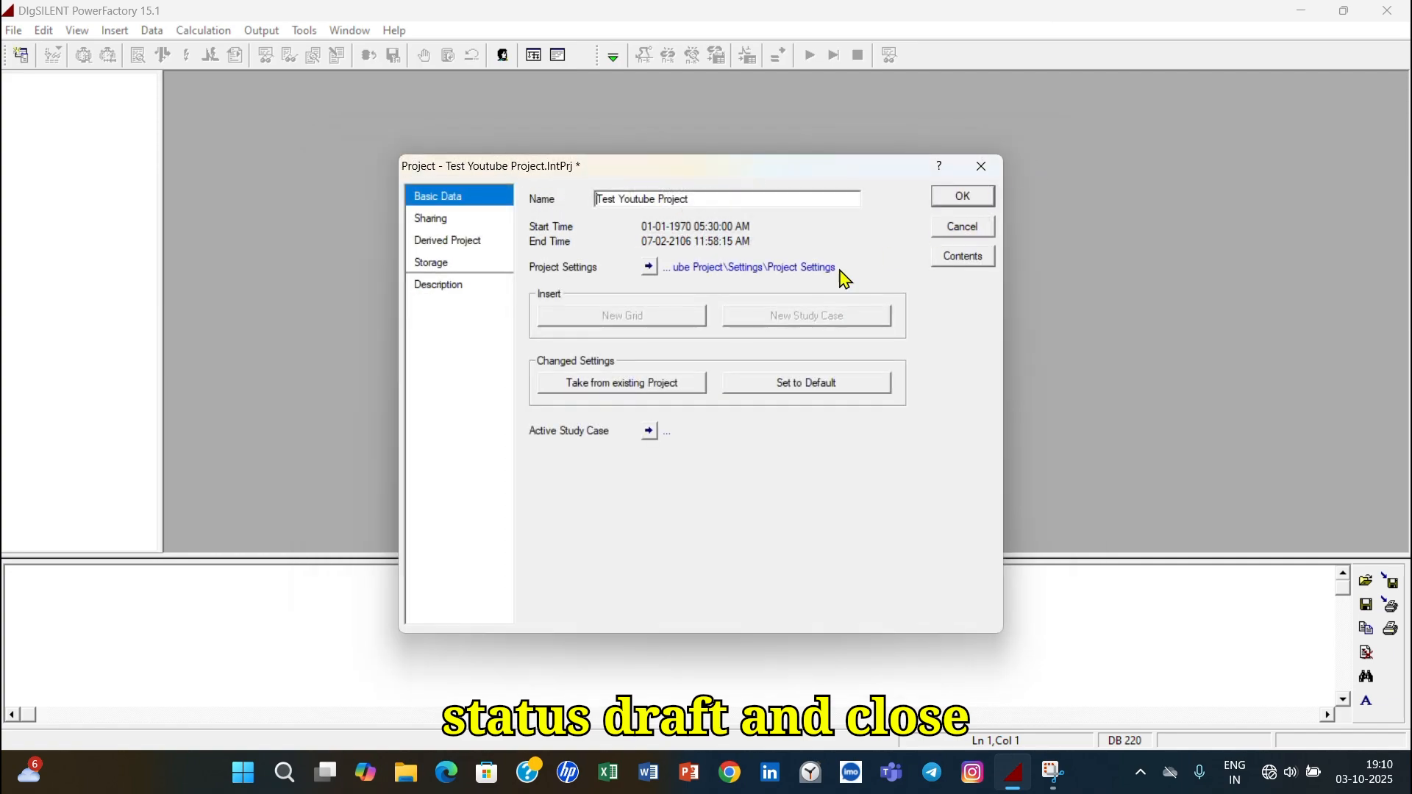
- Confirm the new project and name its grid Test Youtube
click(951, 200)
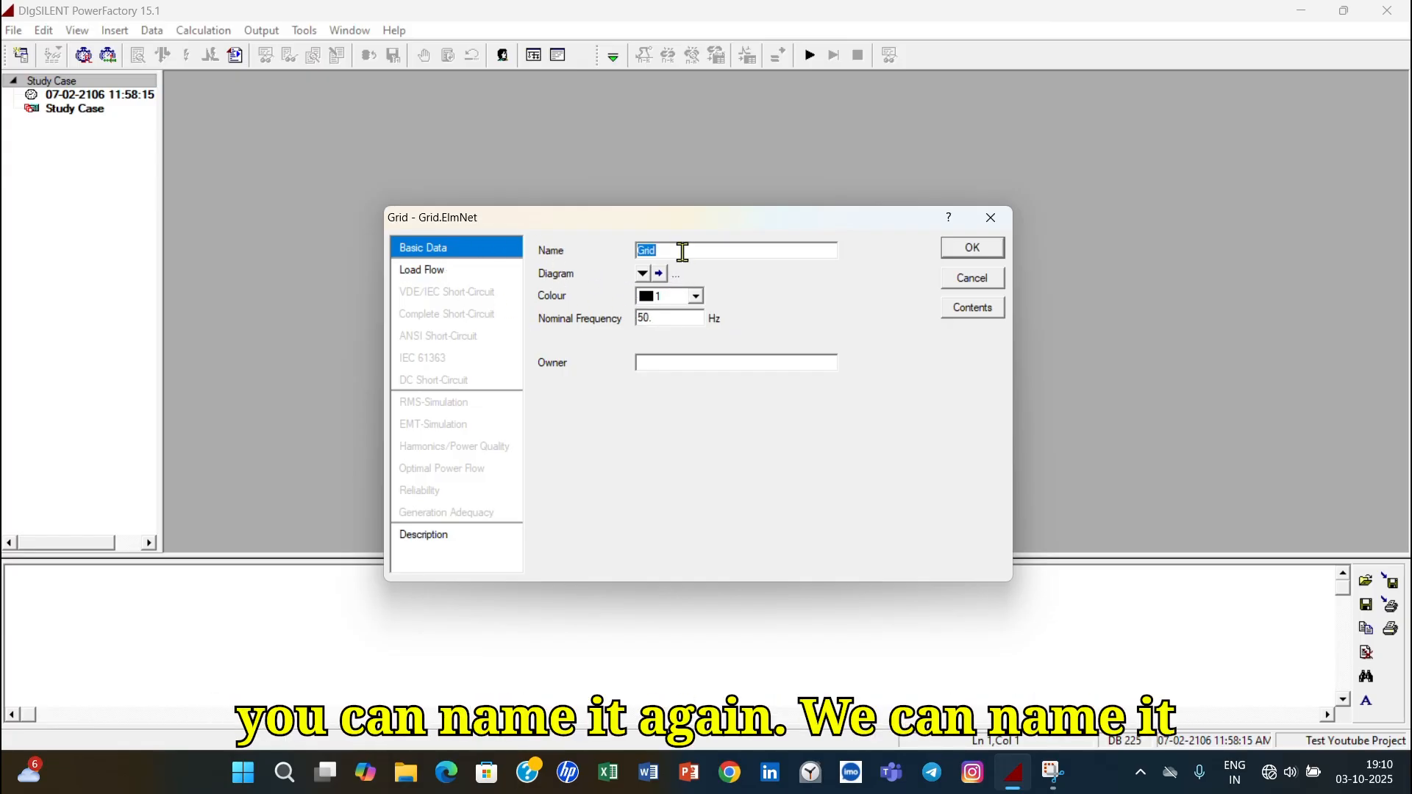
text(Test)
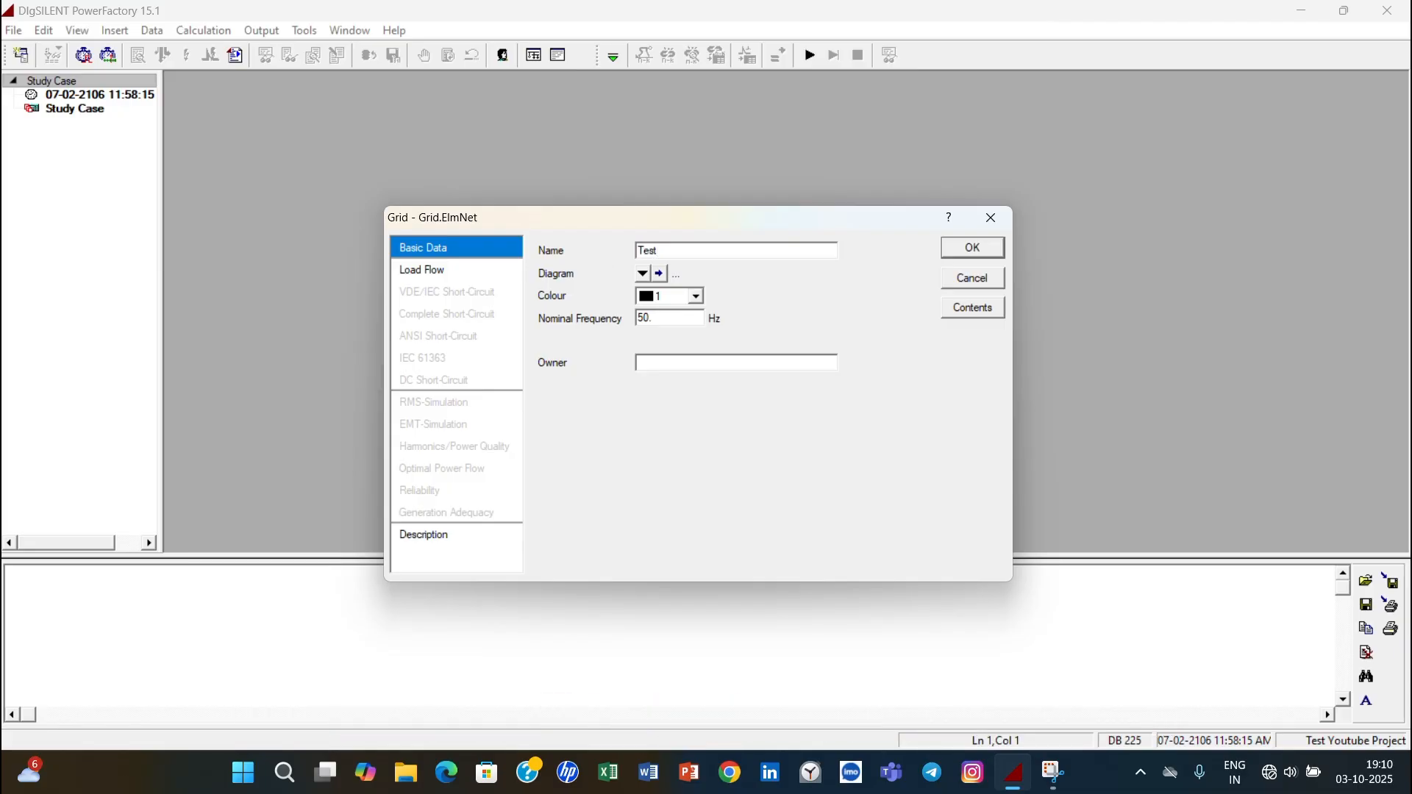
text( Youtube)
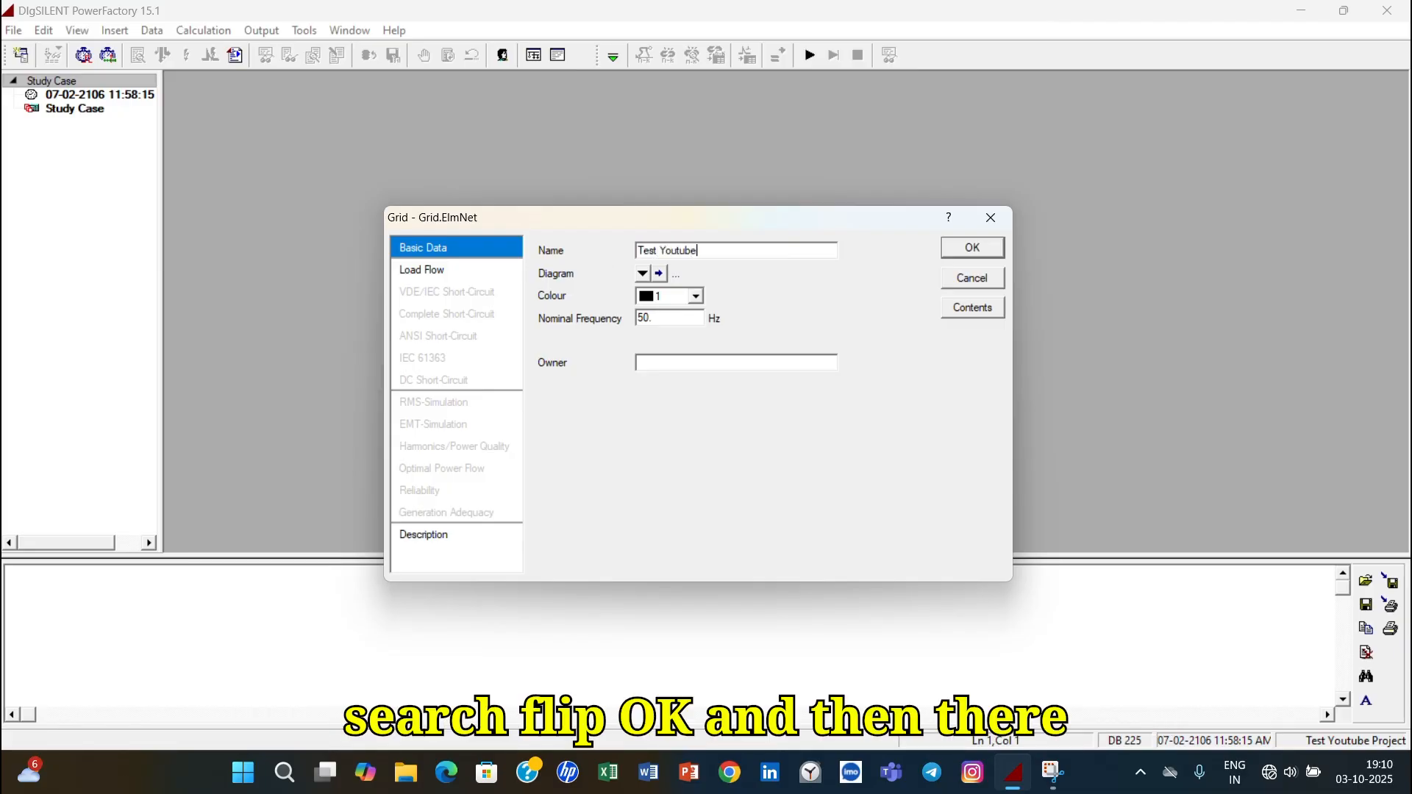
- Review the grid's nominal frequency, owner and load flow settings, and create the grid with 50 Hz
click(655, 318)
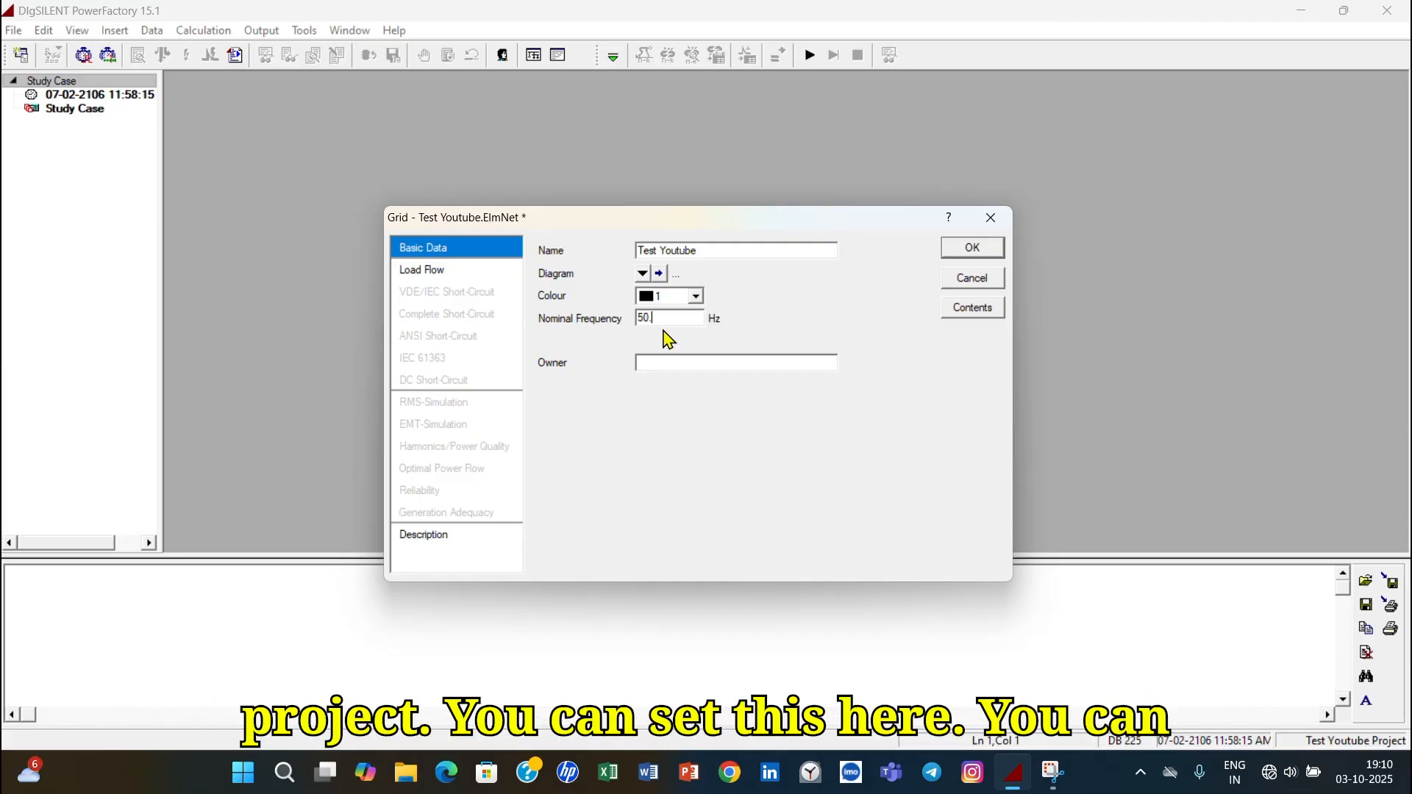
click(649, 362)
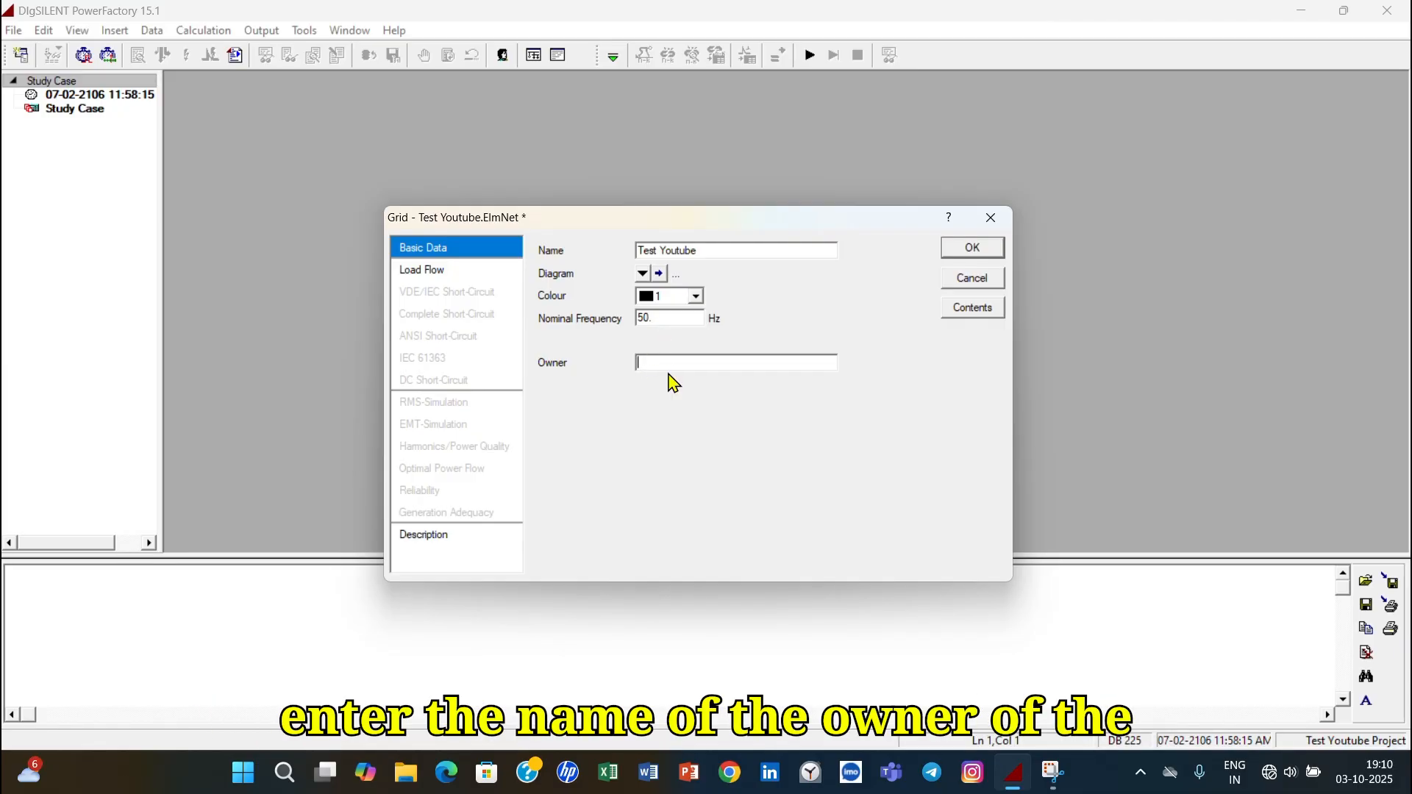
click(450, 277)
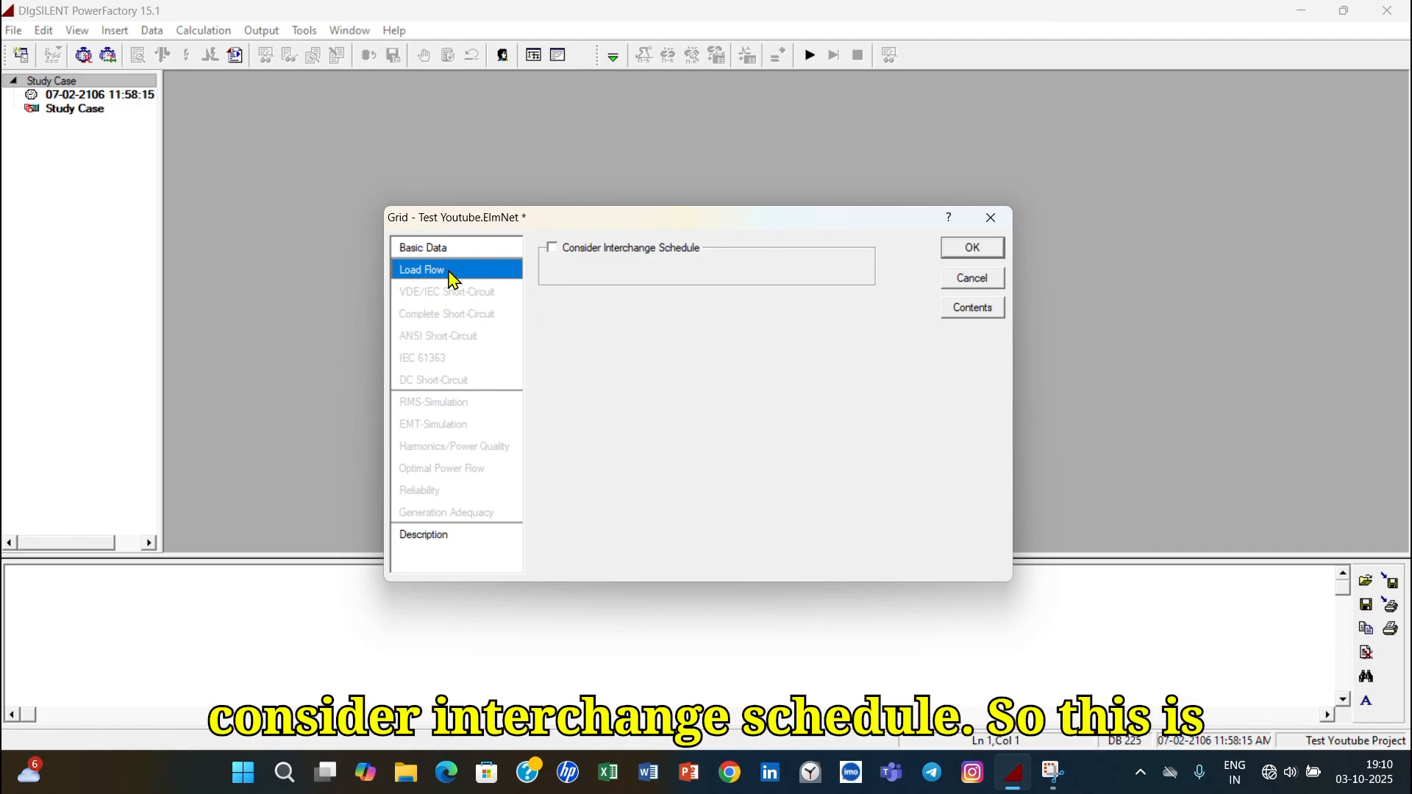
click(454, 250)
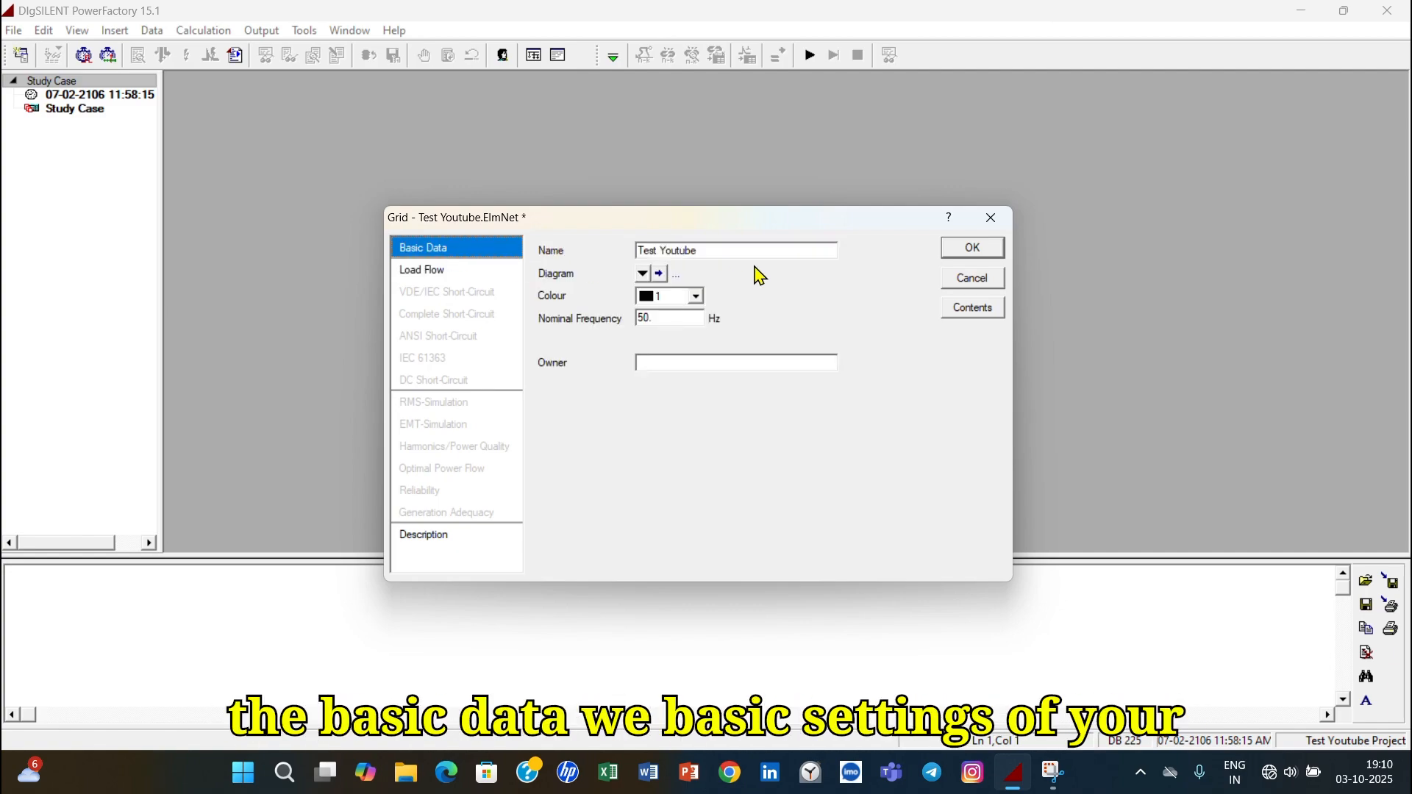
click(973, 249)
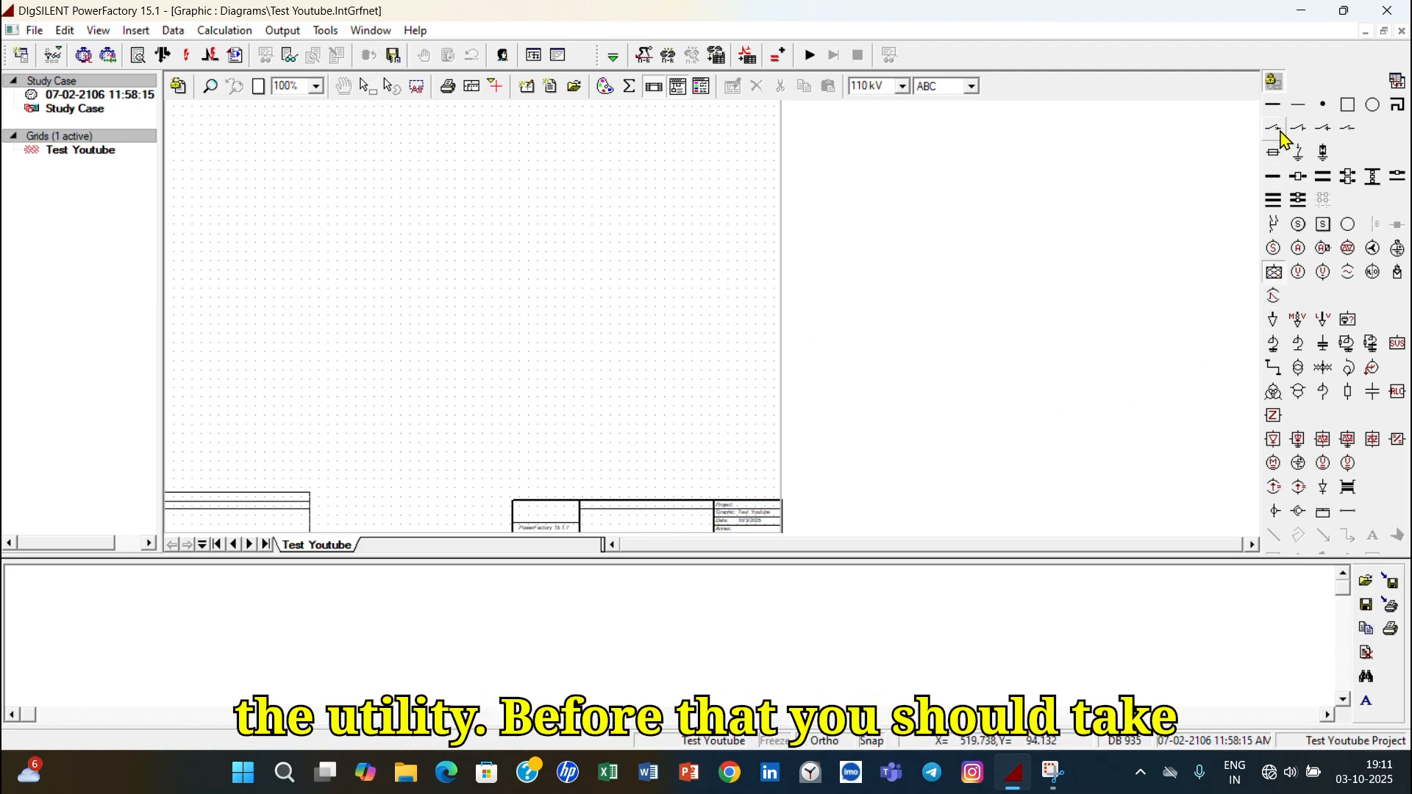
- Place a horizontal busbar terminal in the upper middle of the diagram and lengthen it to the right
click(1273, 105)
click(440, 210)
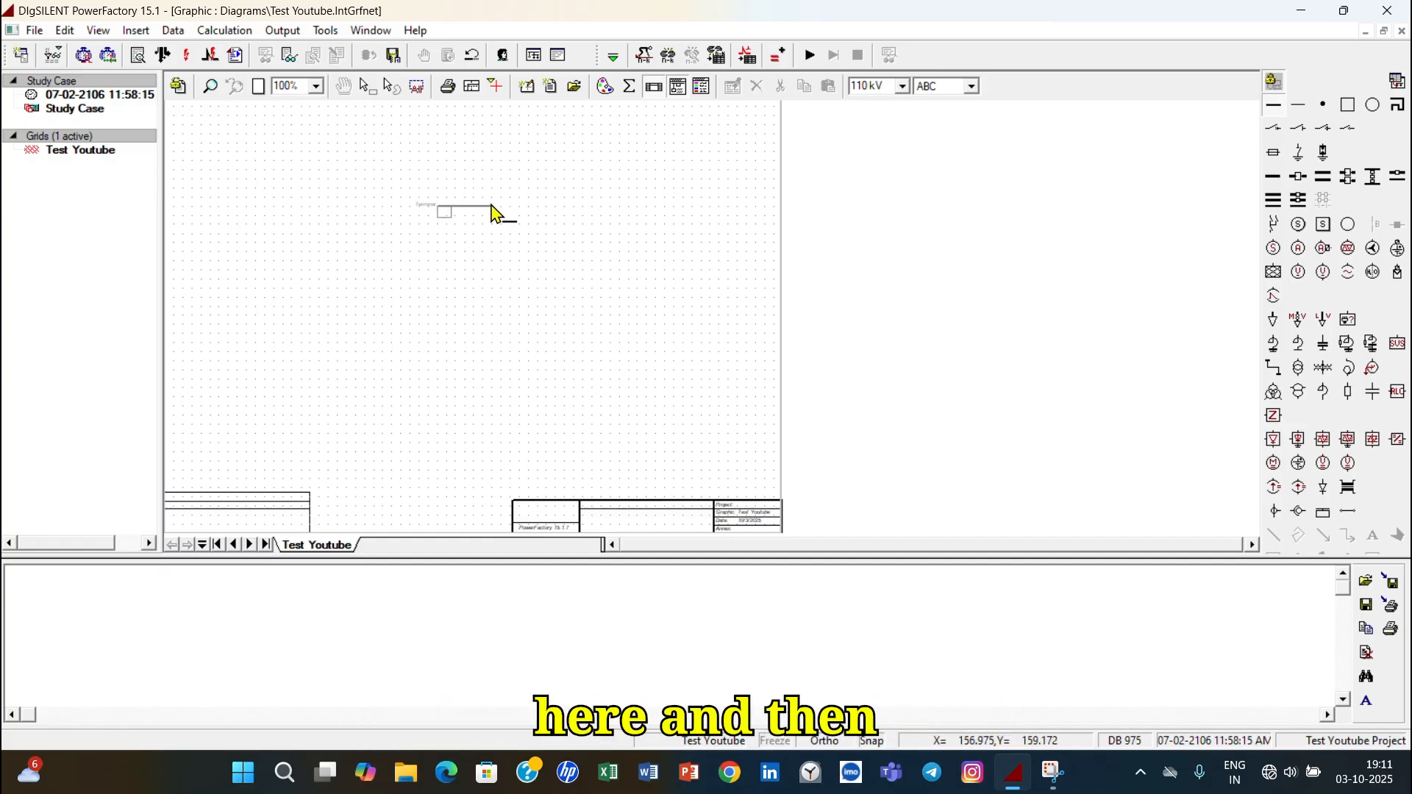
key(Escape)
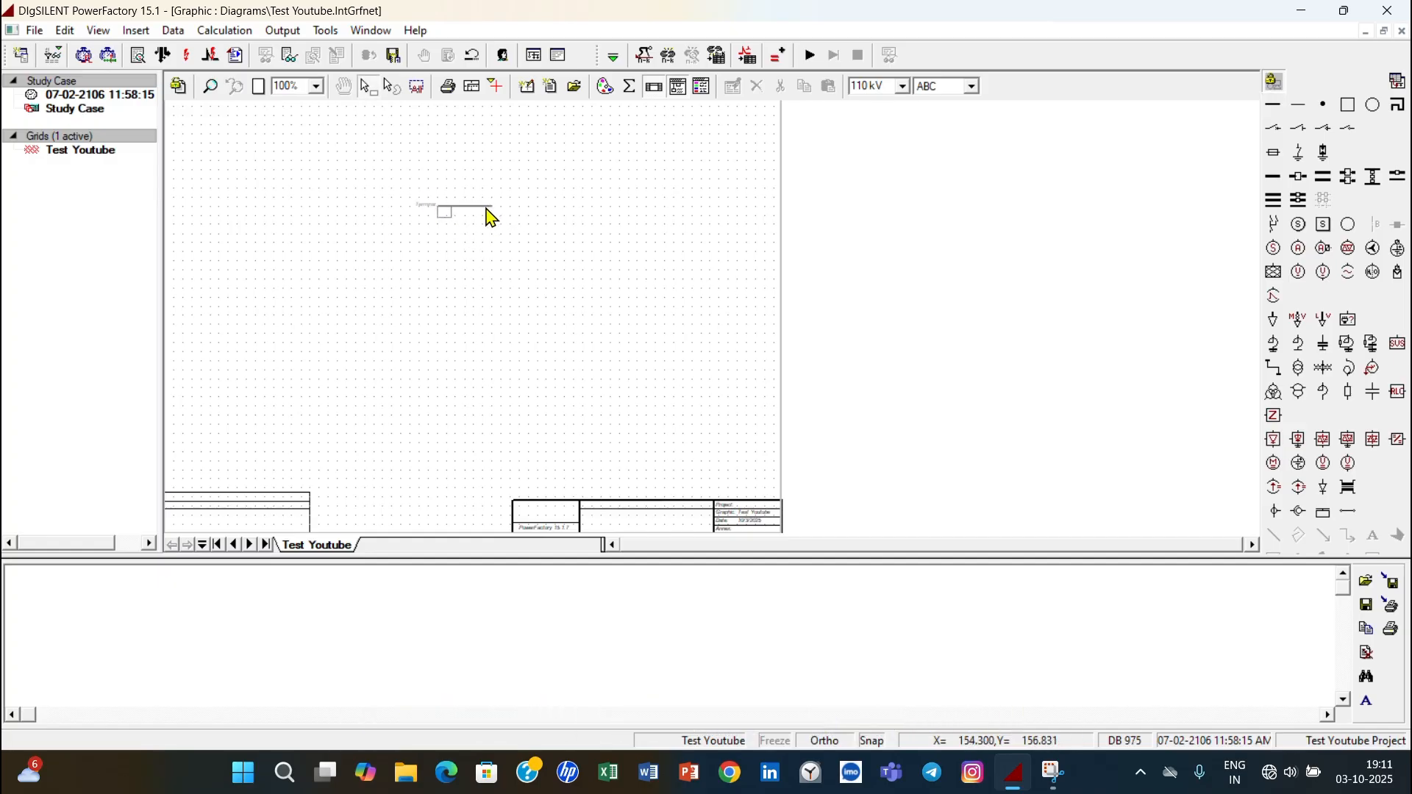
click(490, 207)
drag(492, 206, 529, 208)
click(530, 243)
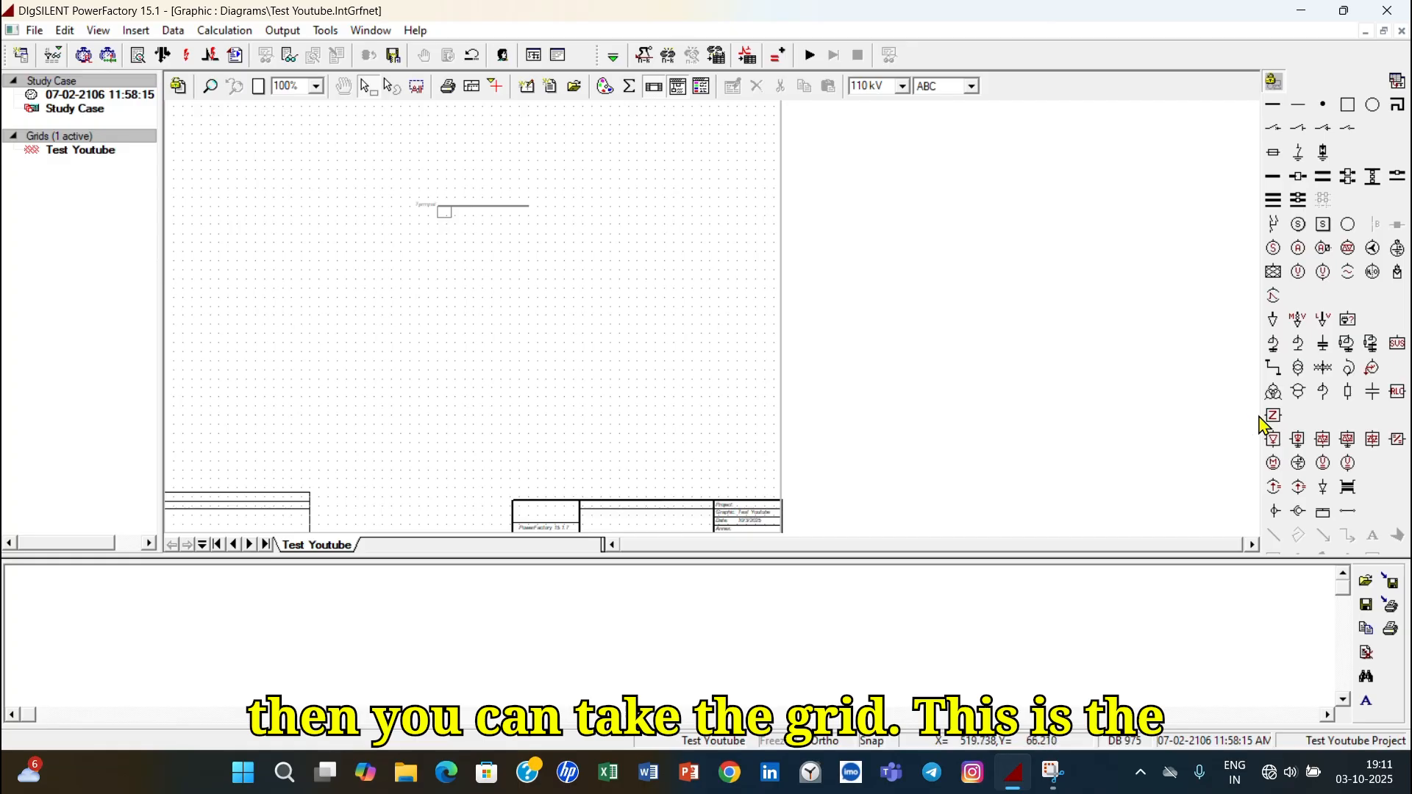
- Place an external grid connected to the middle of the busbar
click(1274, 272)
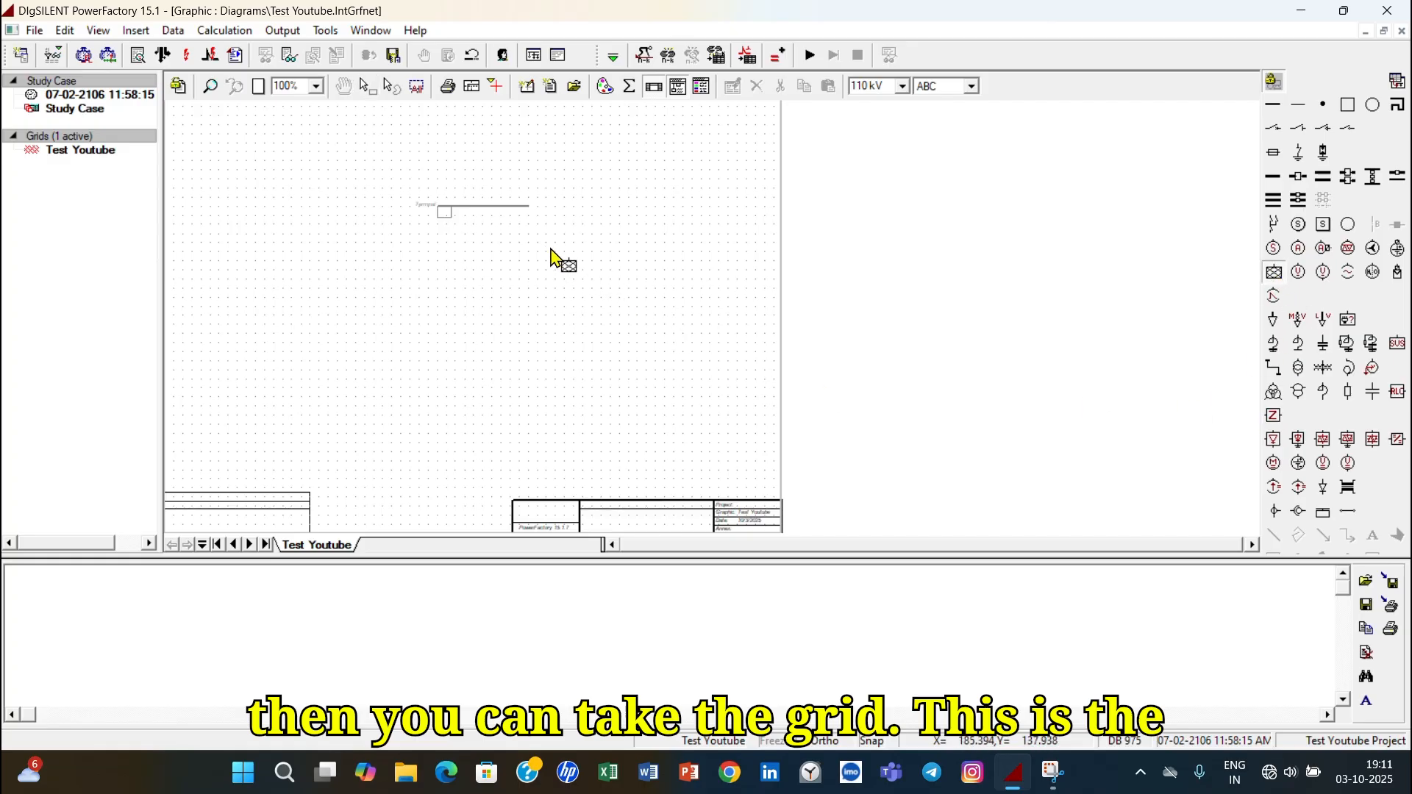
click(490, 210)
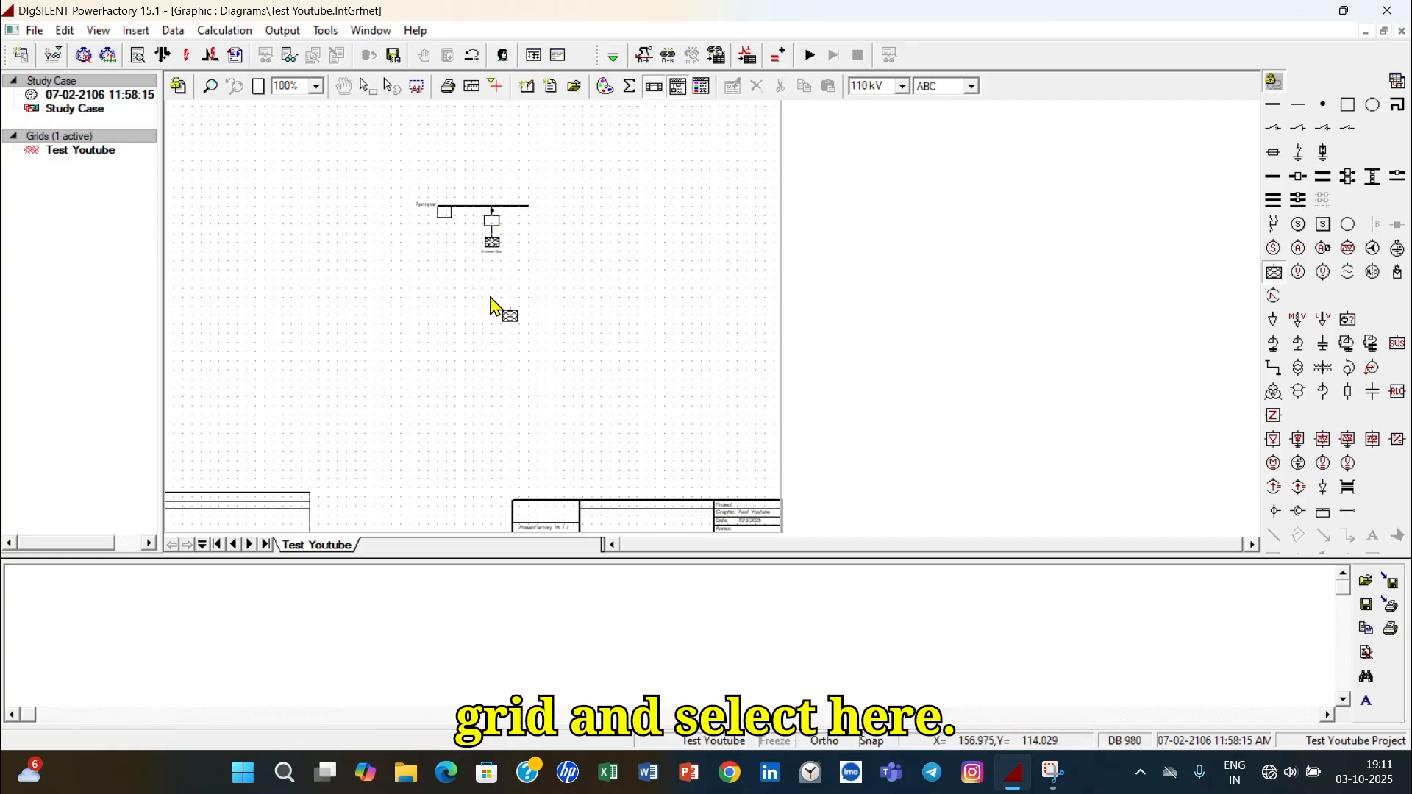
key(Escape)
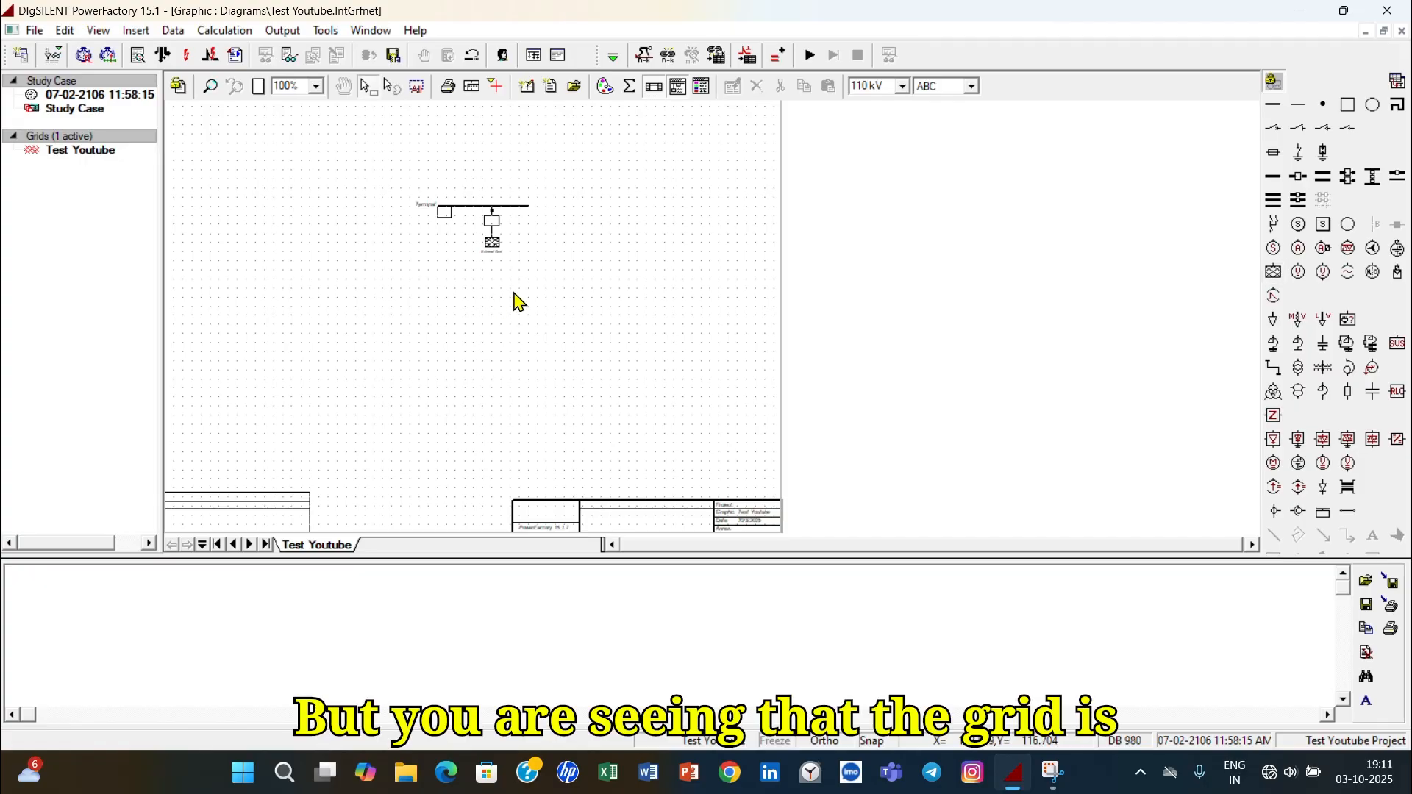
- Flip the external grid at the busbar so that it sits above it
scroll(527, 283, up, 1)
scroll(527, 284, up, 3)
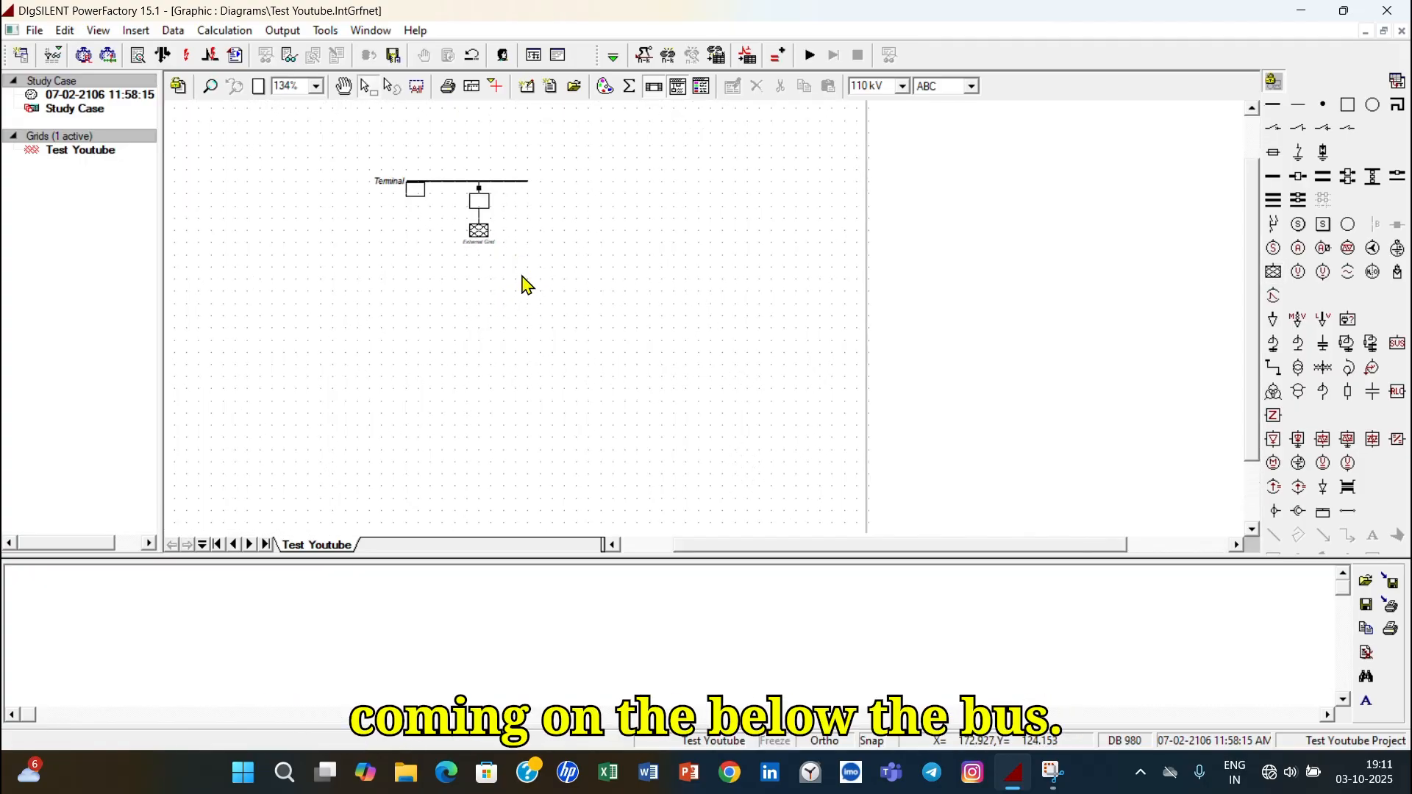
scroll(527, 284, up, 3)
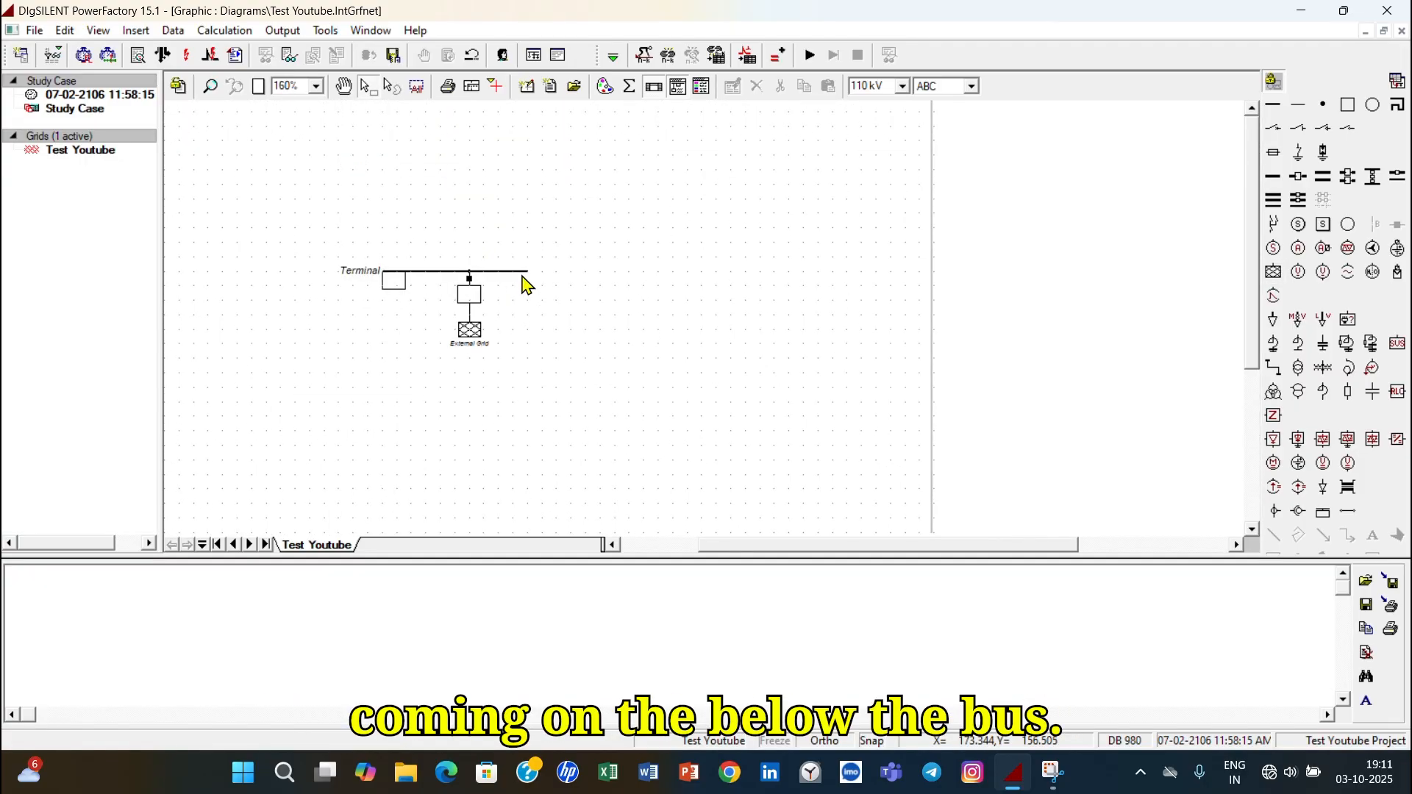
click(472, 339)
click(506, 350)
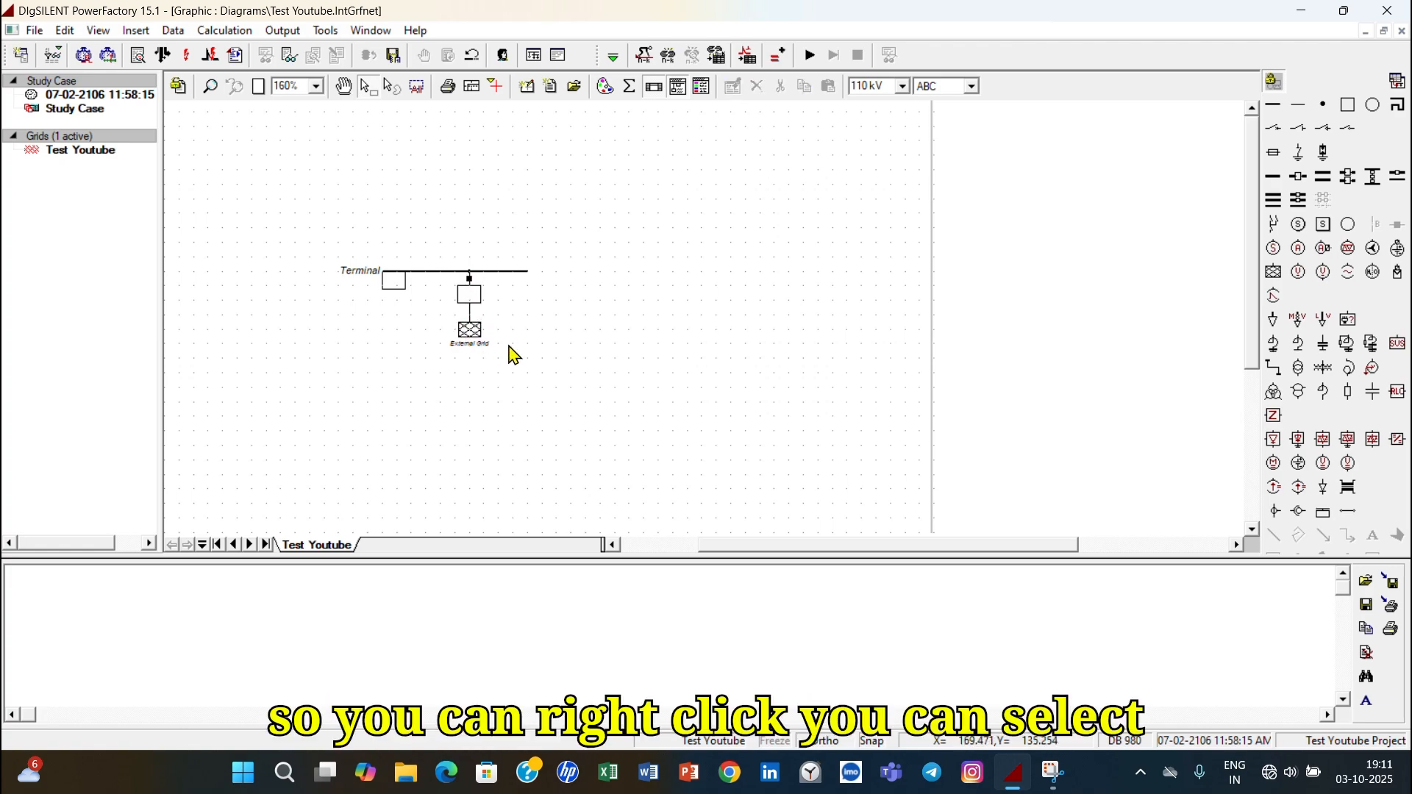
click(474, 339)
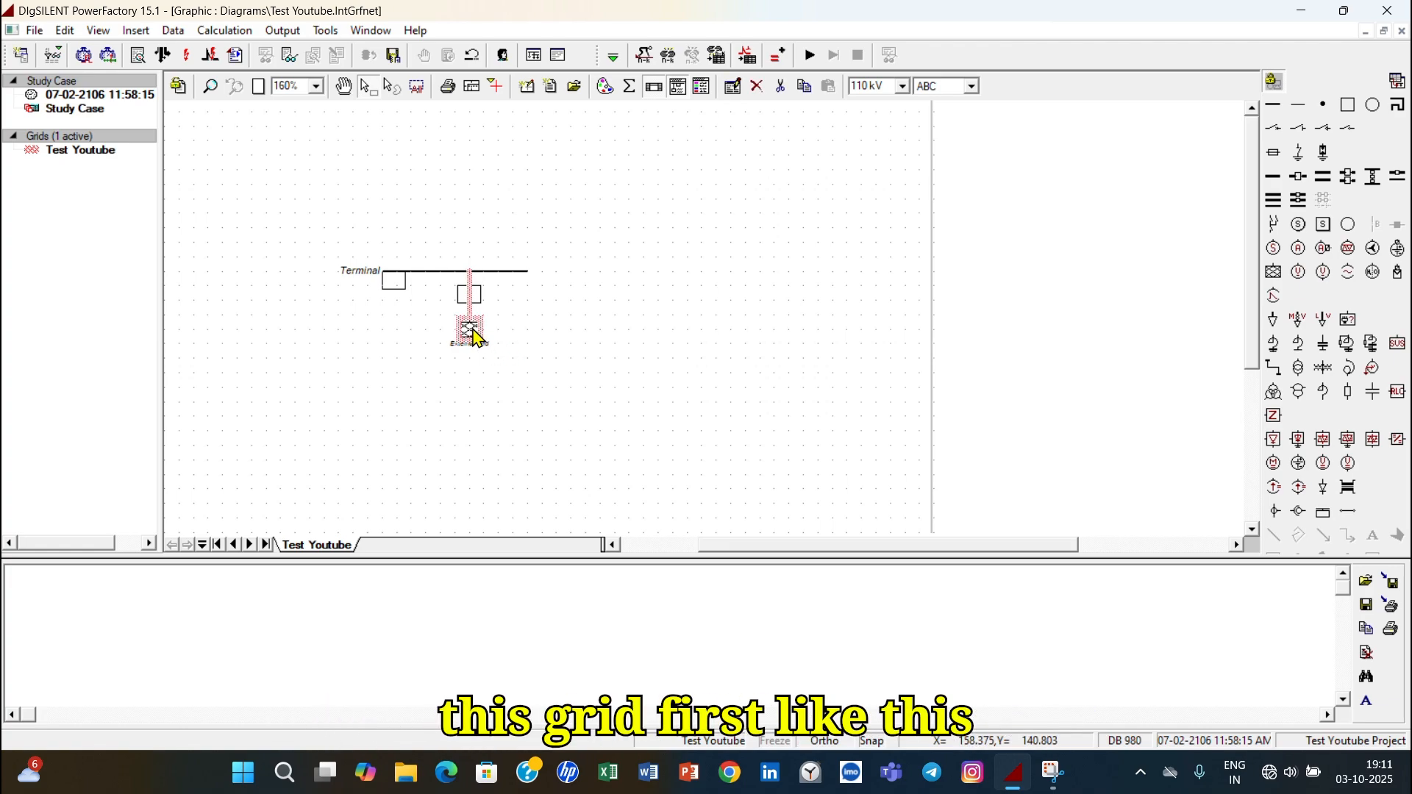
right_click(474, 338)
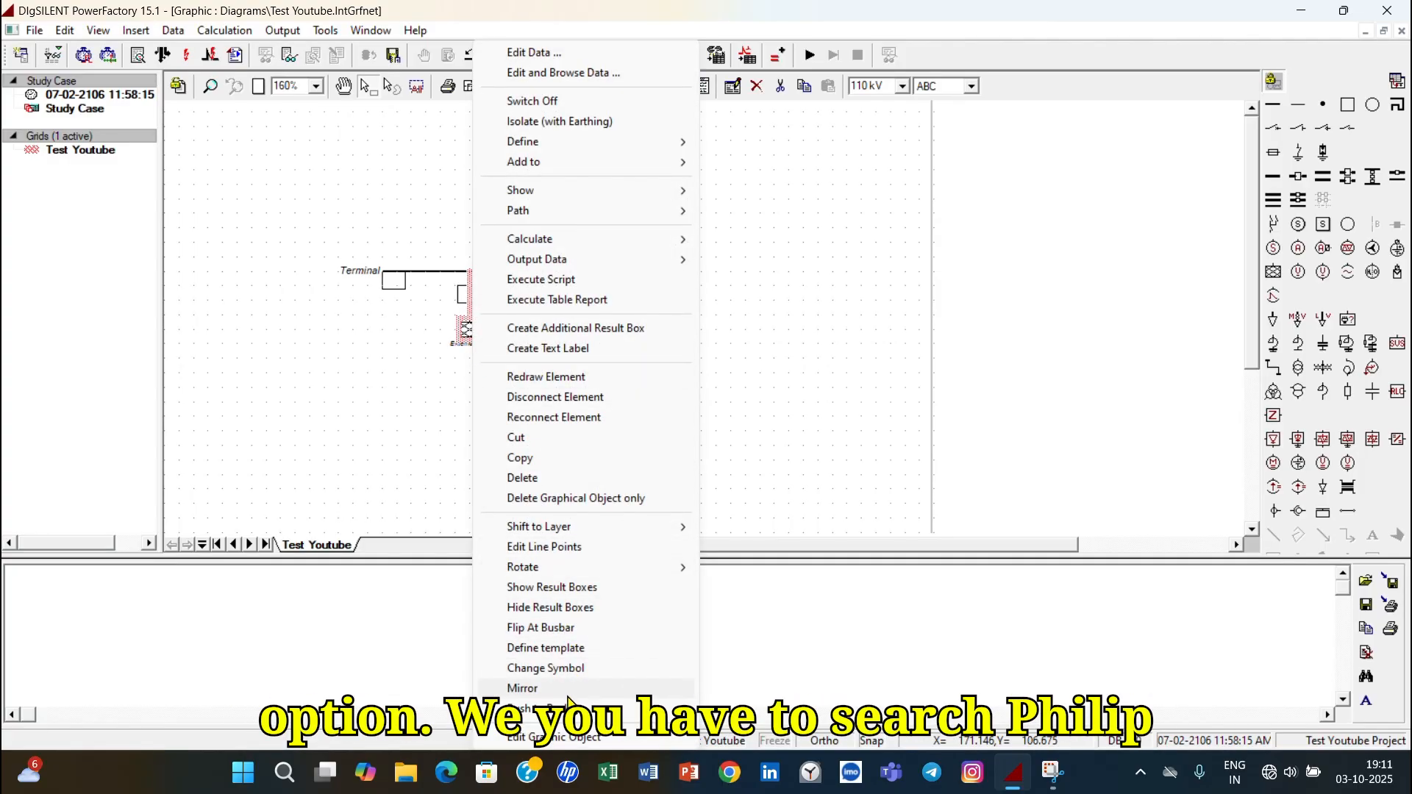
click(565, 630)
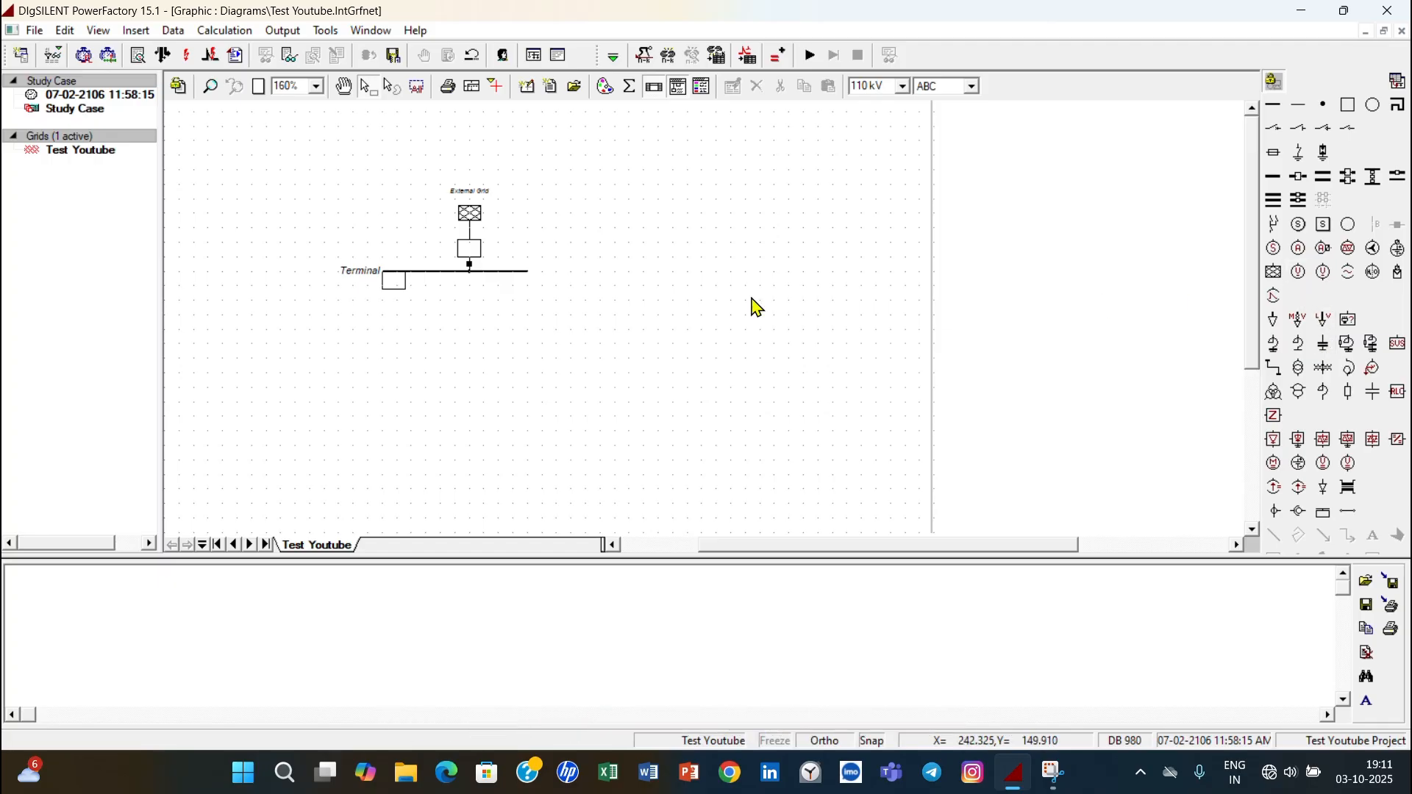
- Open the external grid's basic data and the cubicle through which it connects to the terminal
double_click(472, 218)
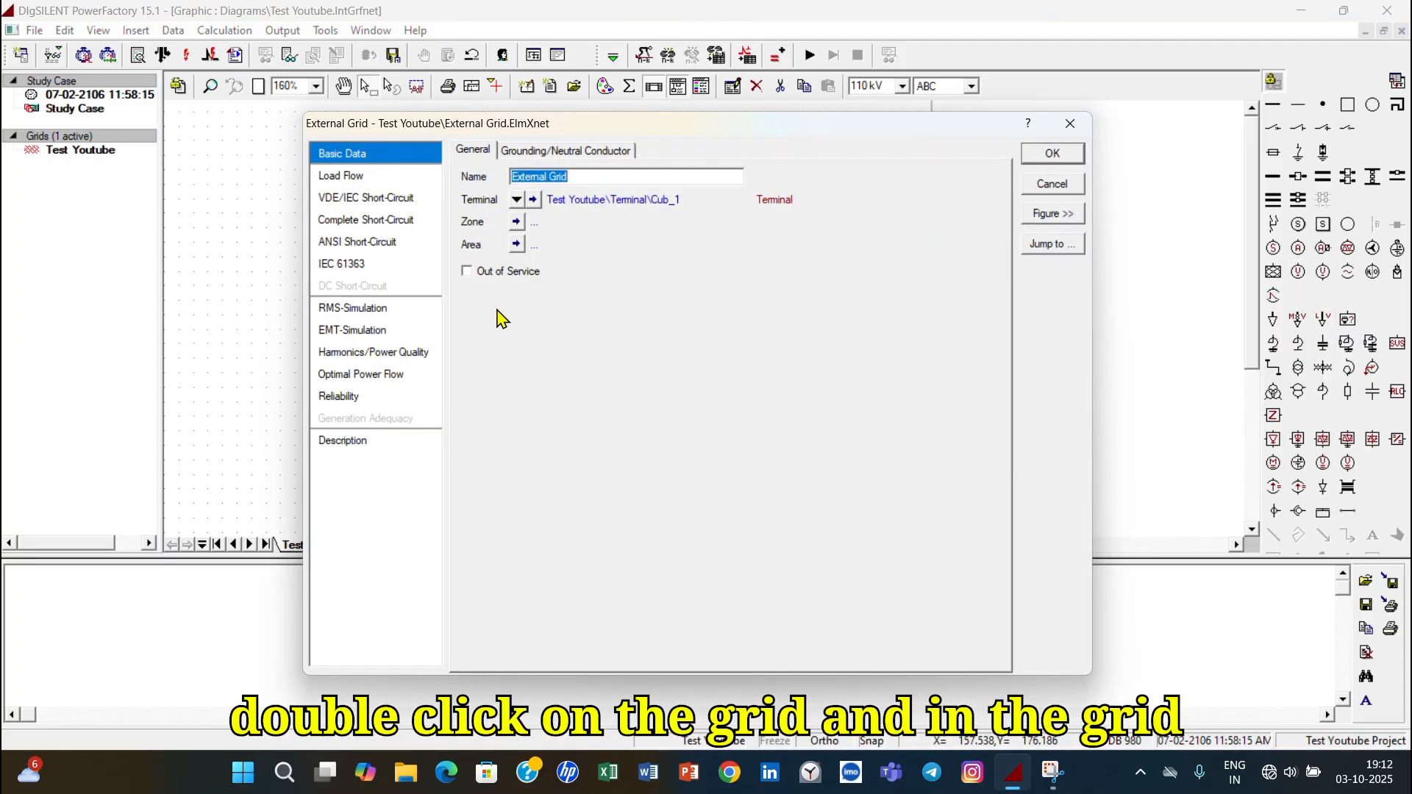
click(583, 177)
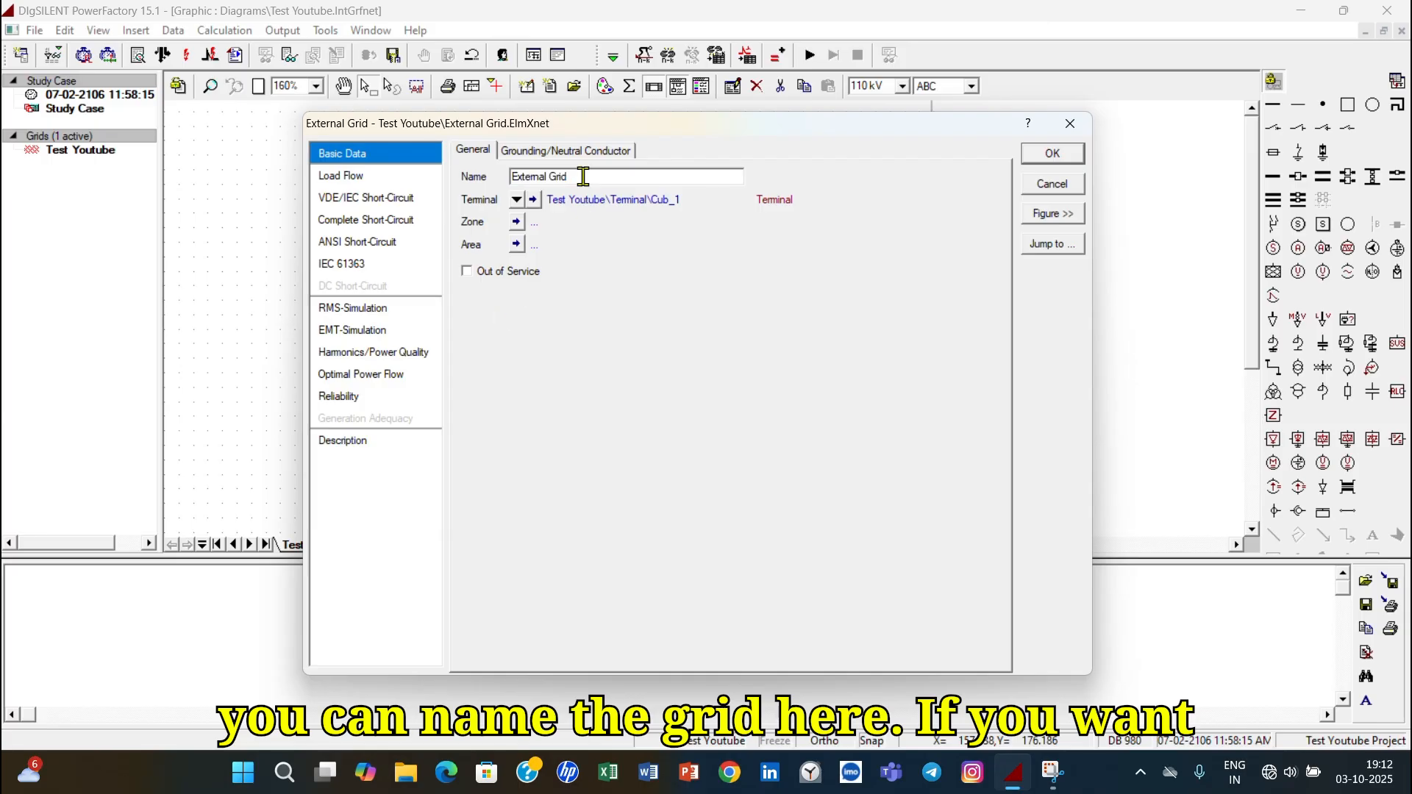
drag(583, 177, 489, 180)
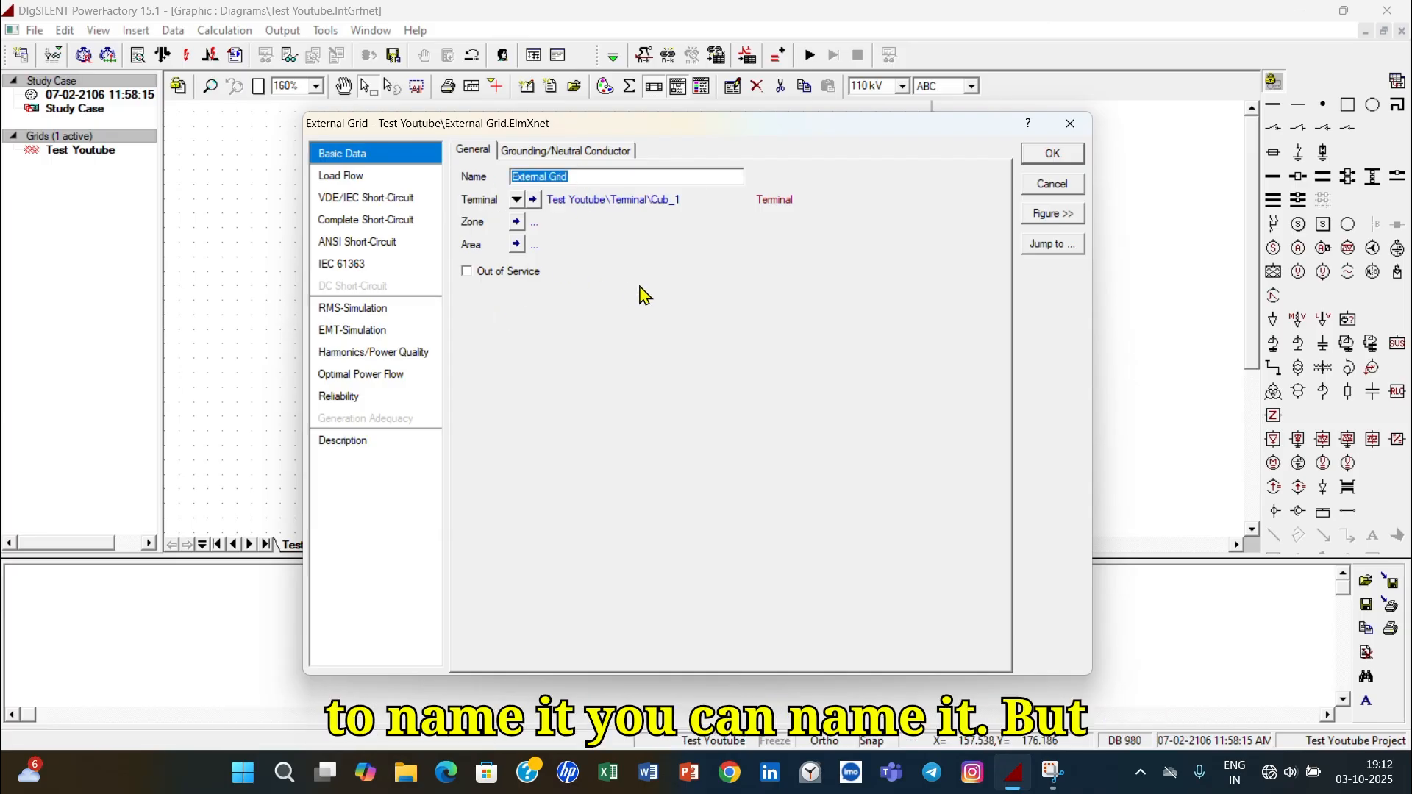
click(532, 200)
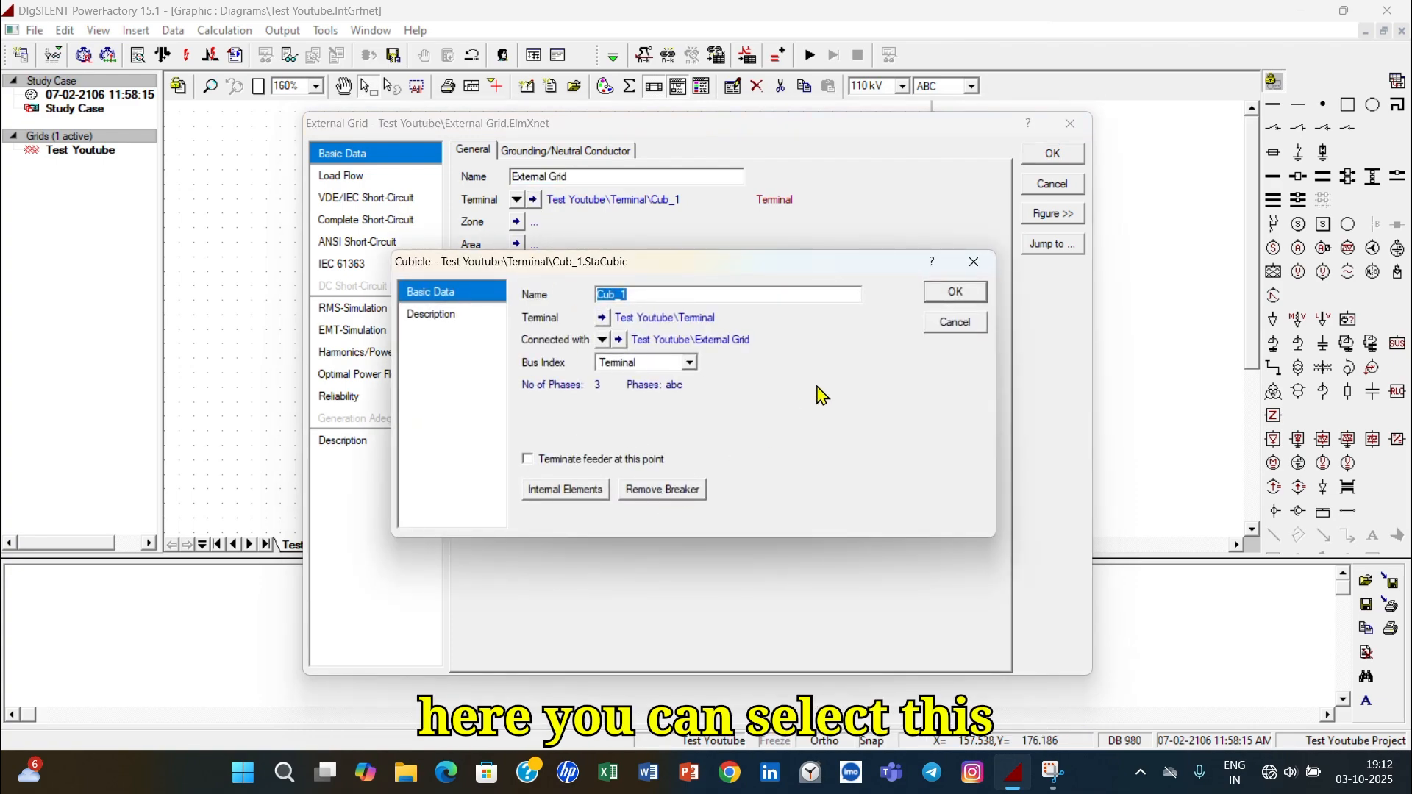
click(974, 262)
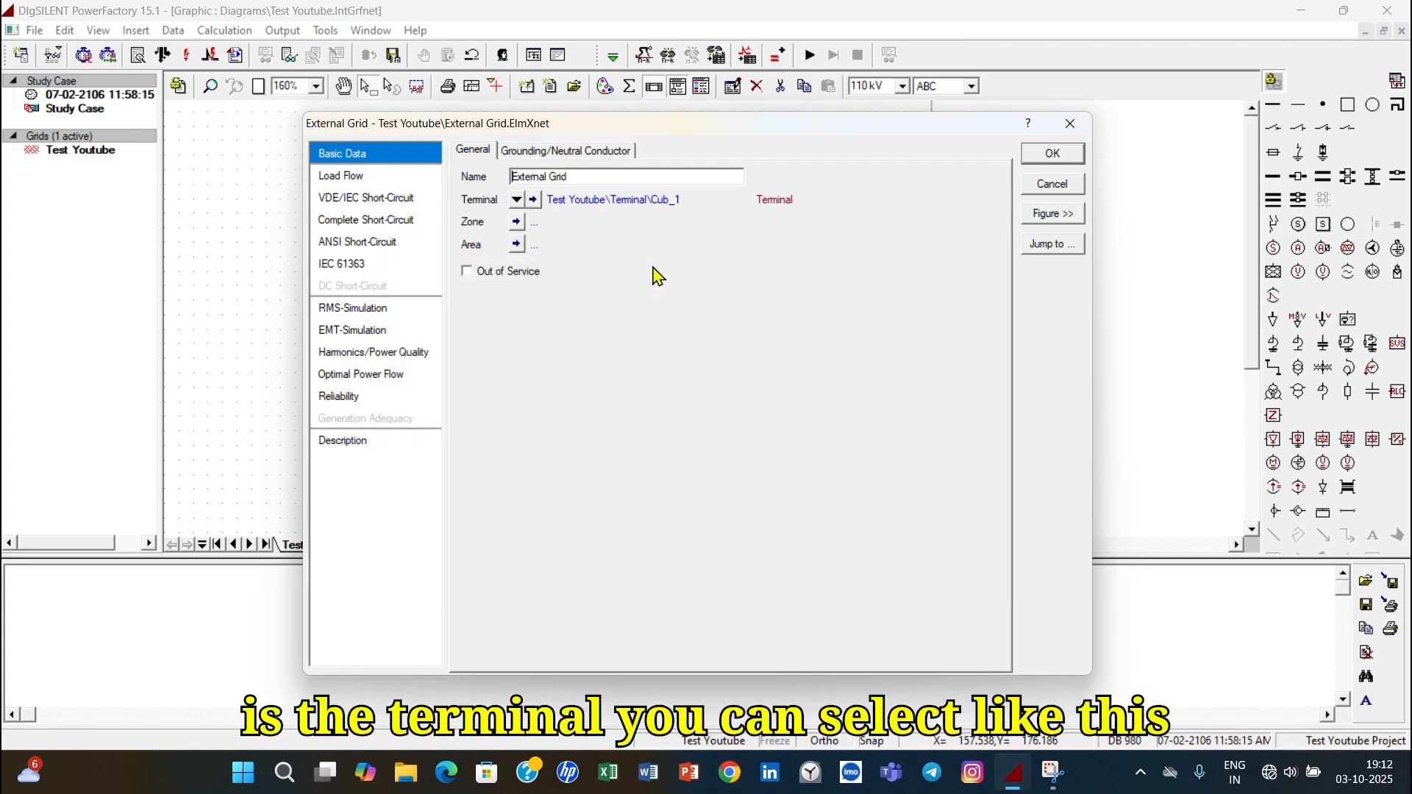
click(534, 200)
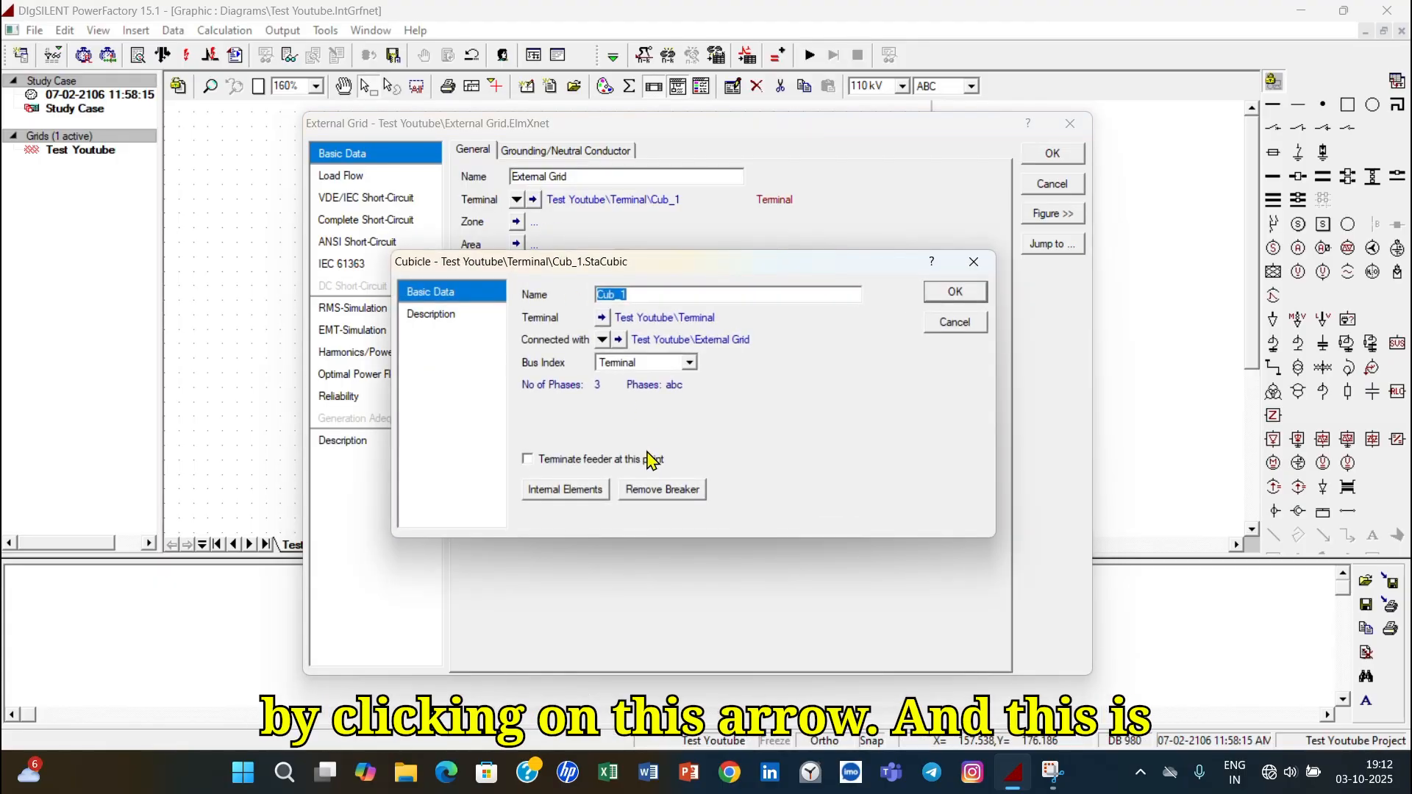
- Open the connected terminal's data and set its line-line nominal voltage to 11 kV
click(601, 317)
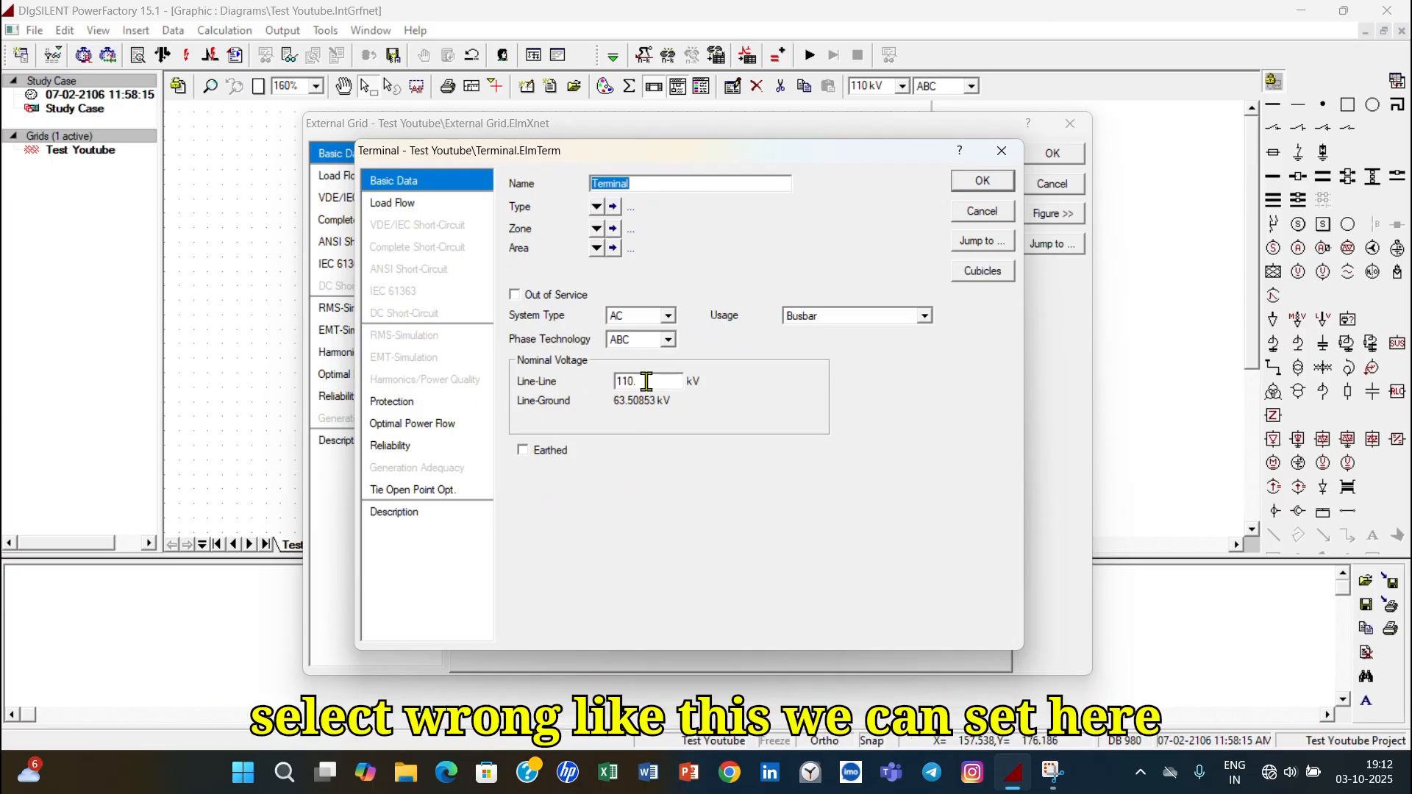
drag(647, 381, 600, 381)
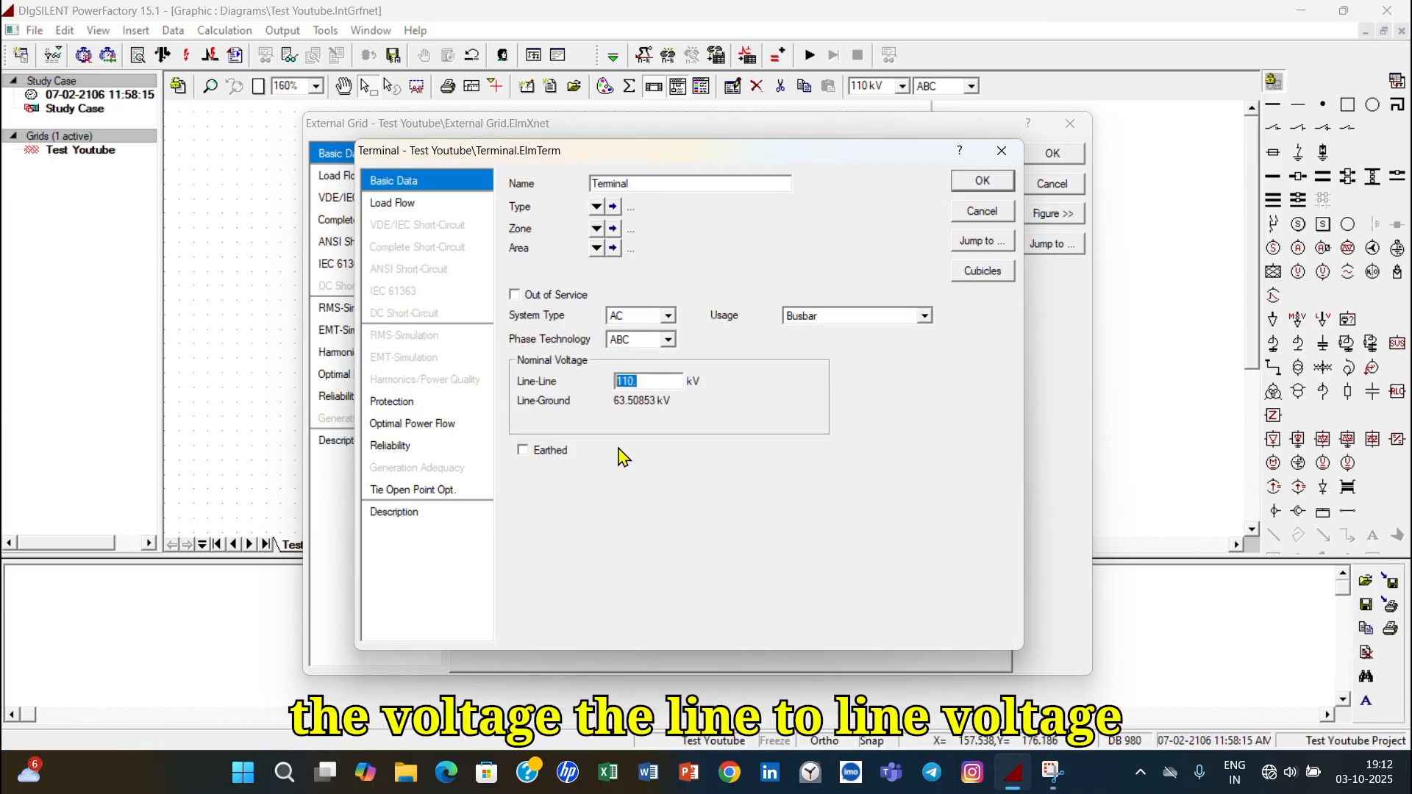
text(11)
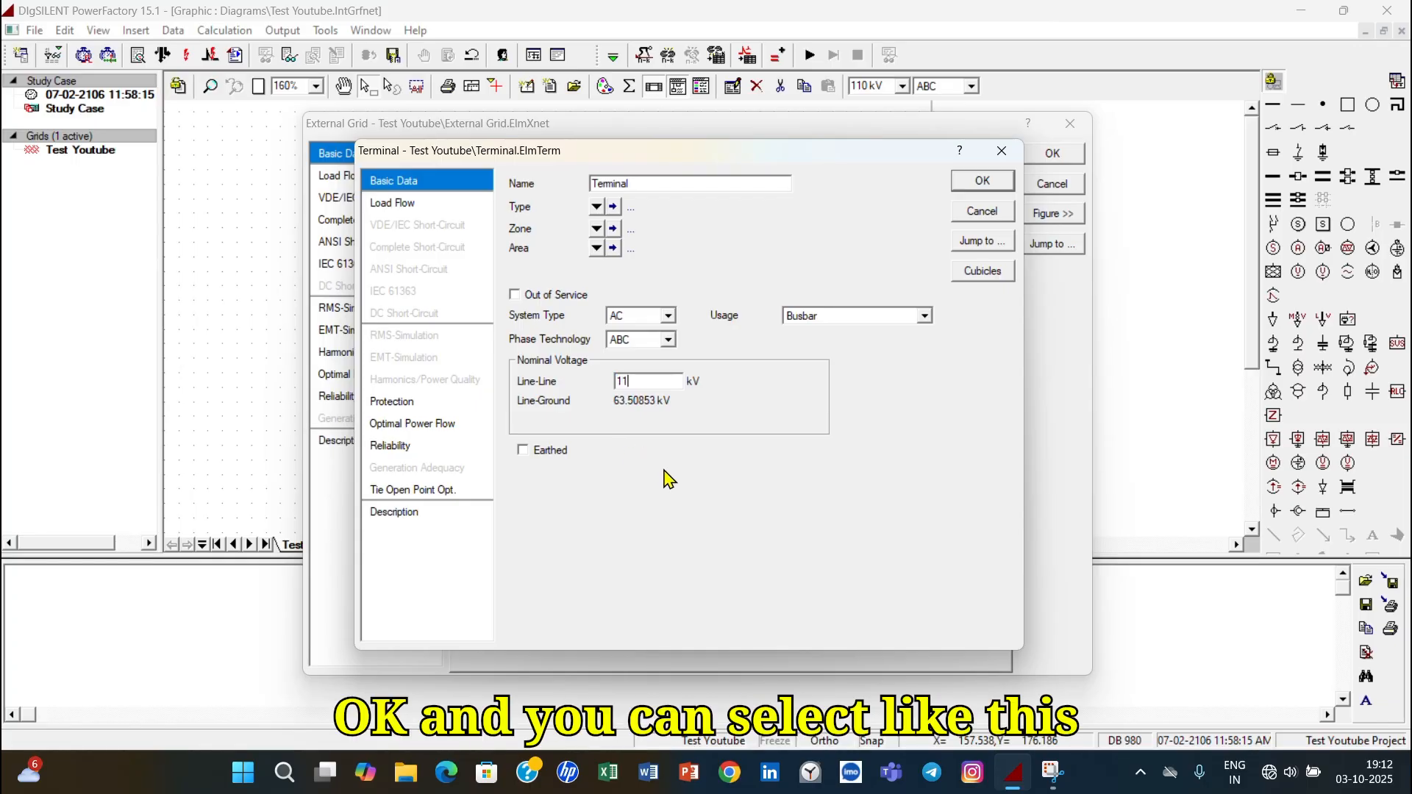
- Assign the terminal a new project busbar type with 11 kV nominal voltage, and keep the system type at AC
click(613, 207)
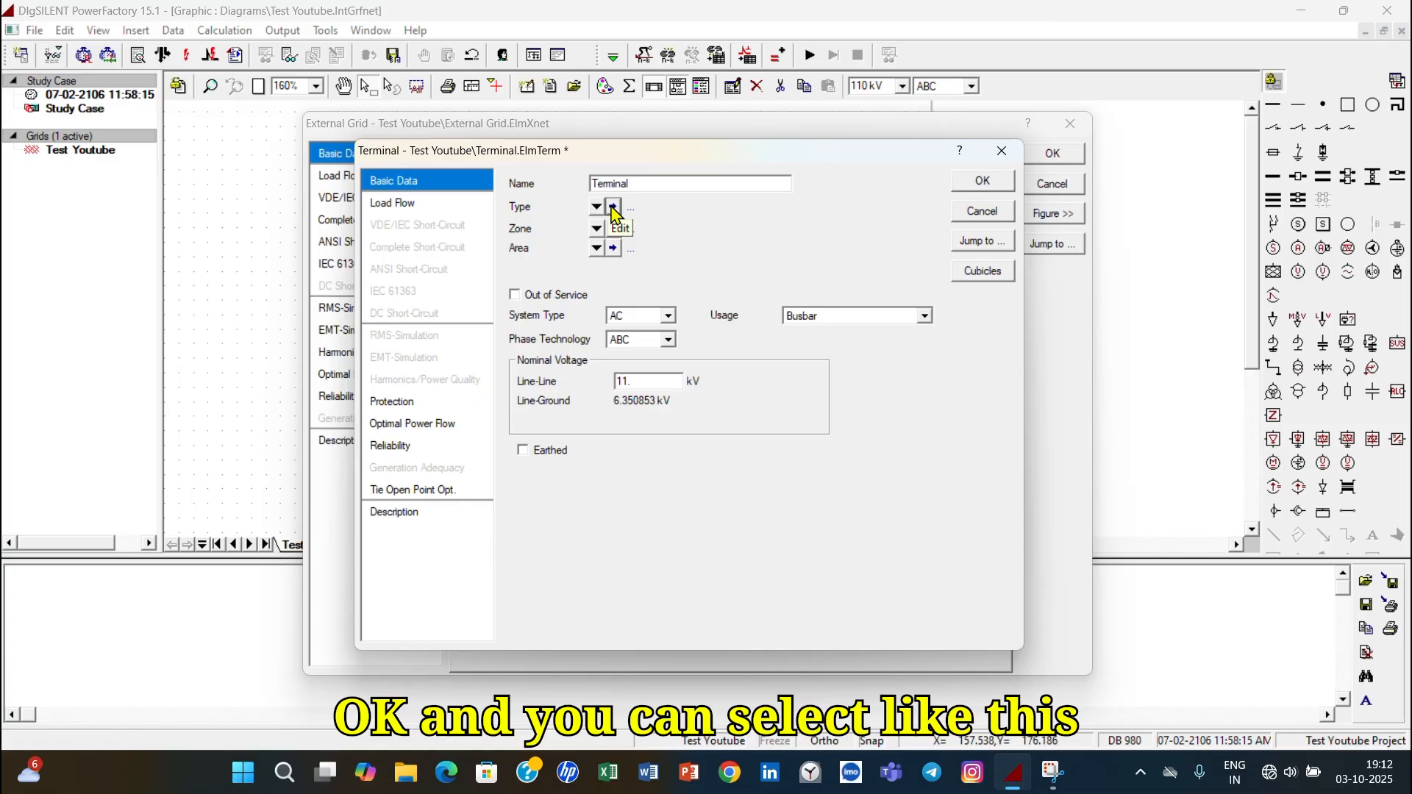
click(598, 208)
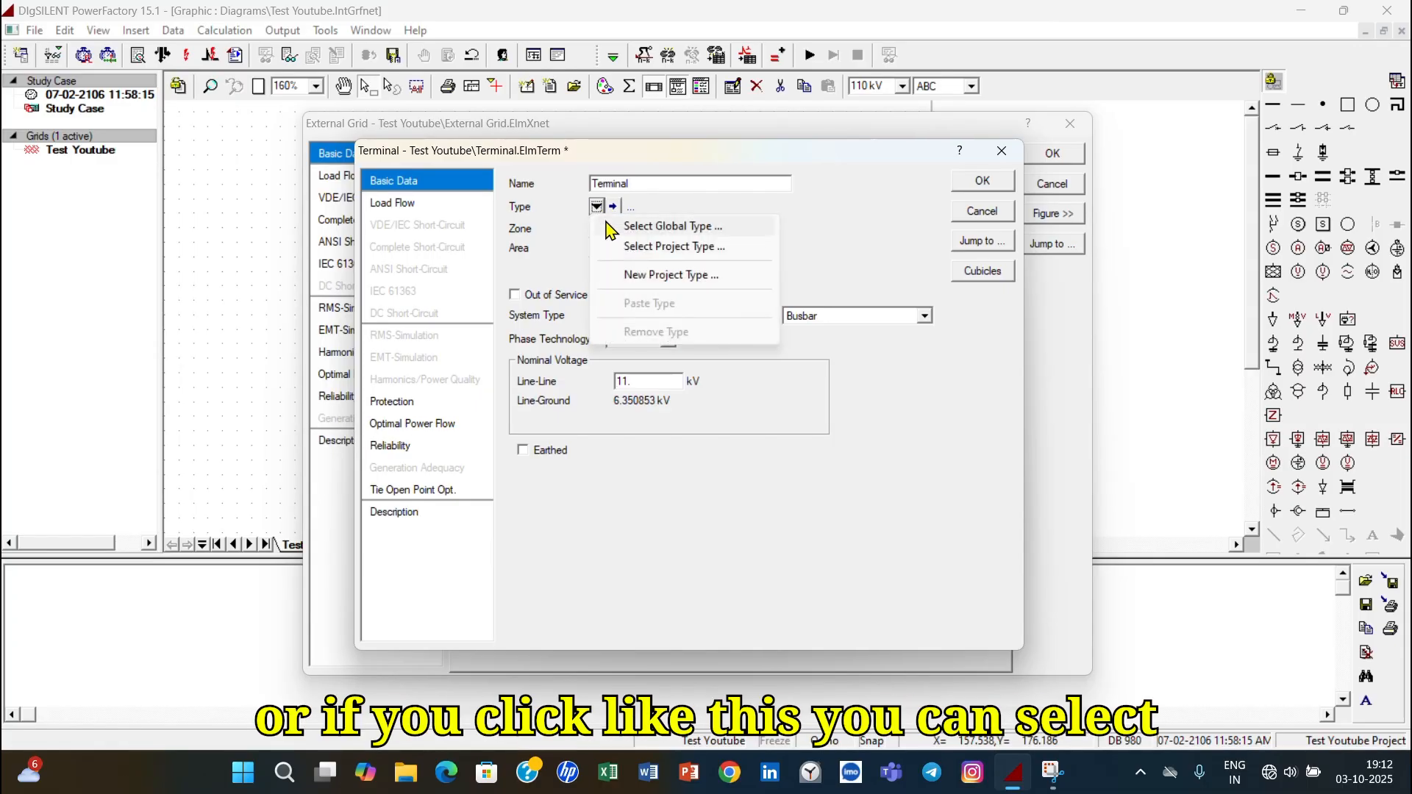
click(640, 275)
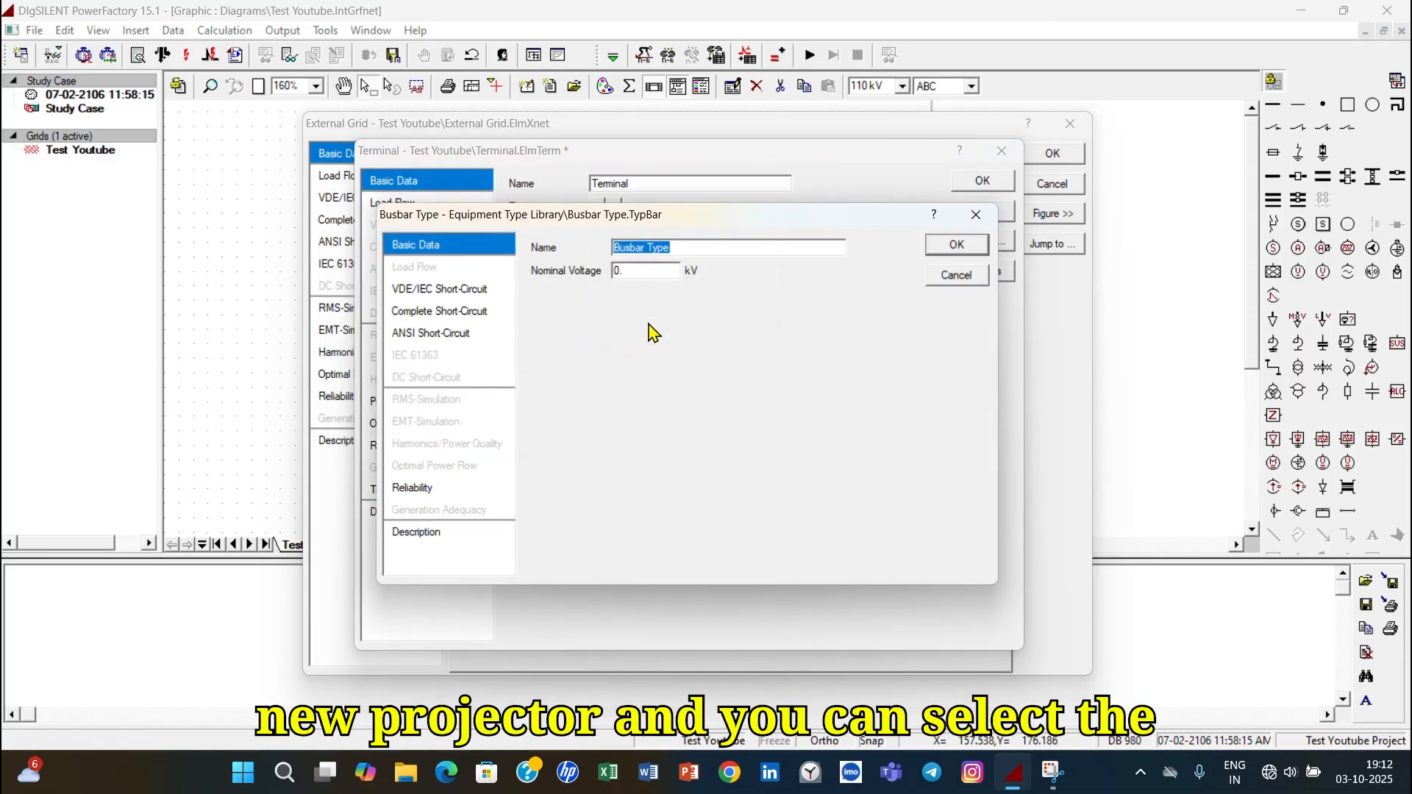
key(Tab)
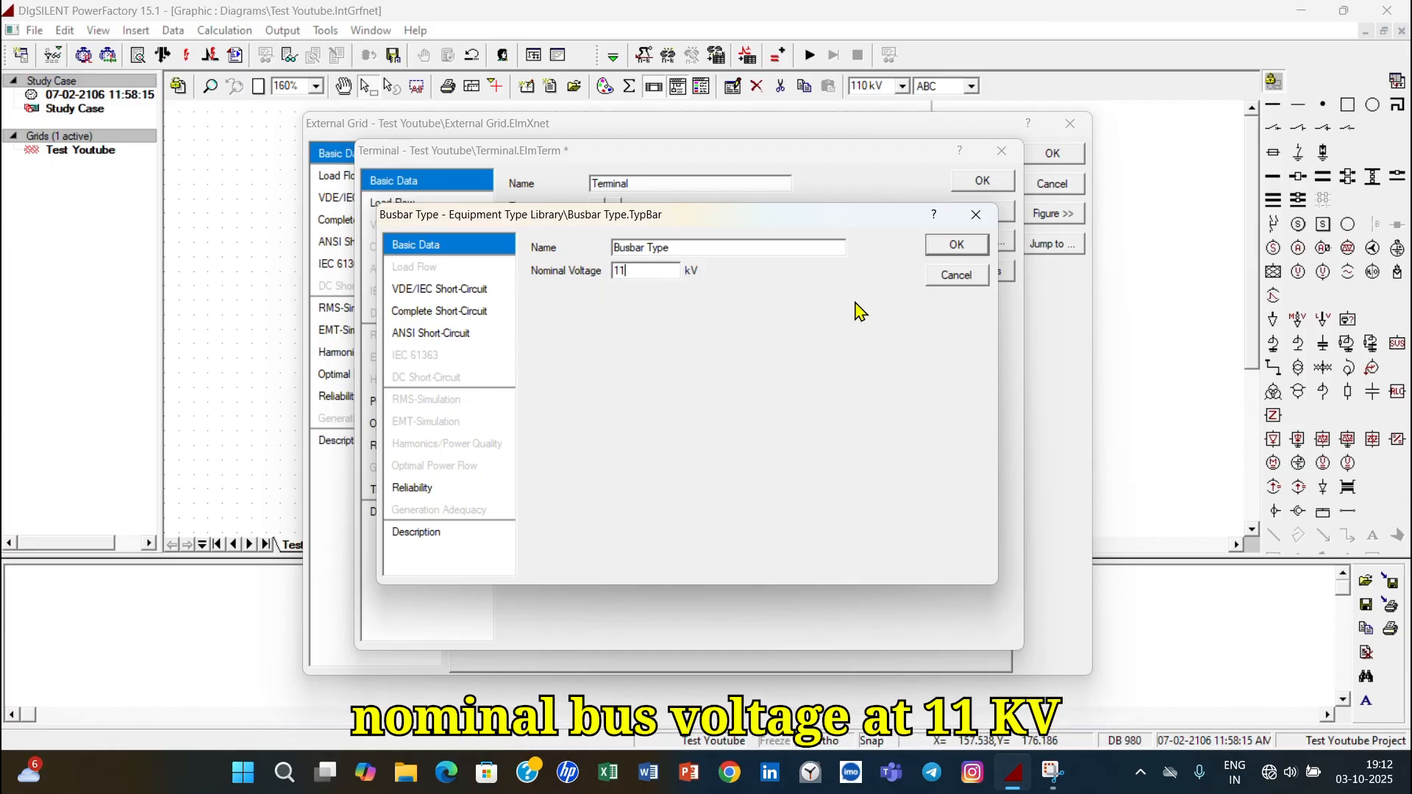
click(954, 244)
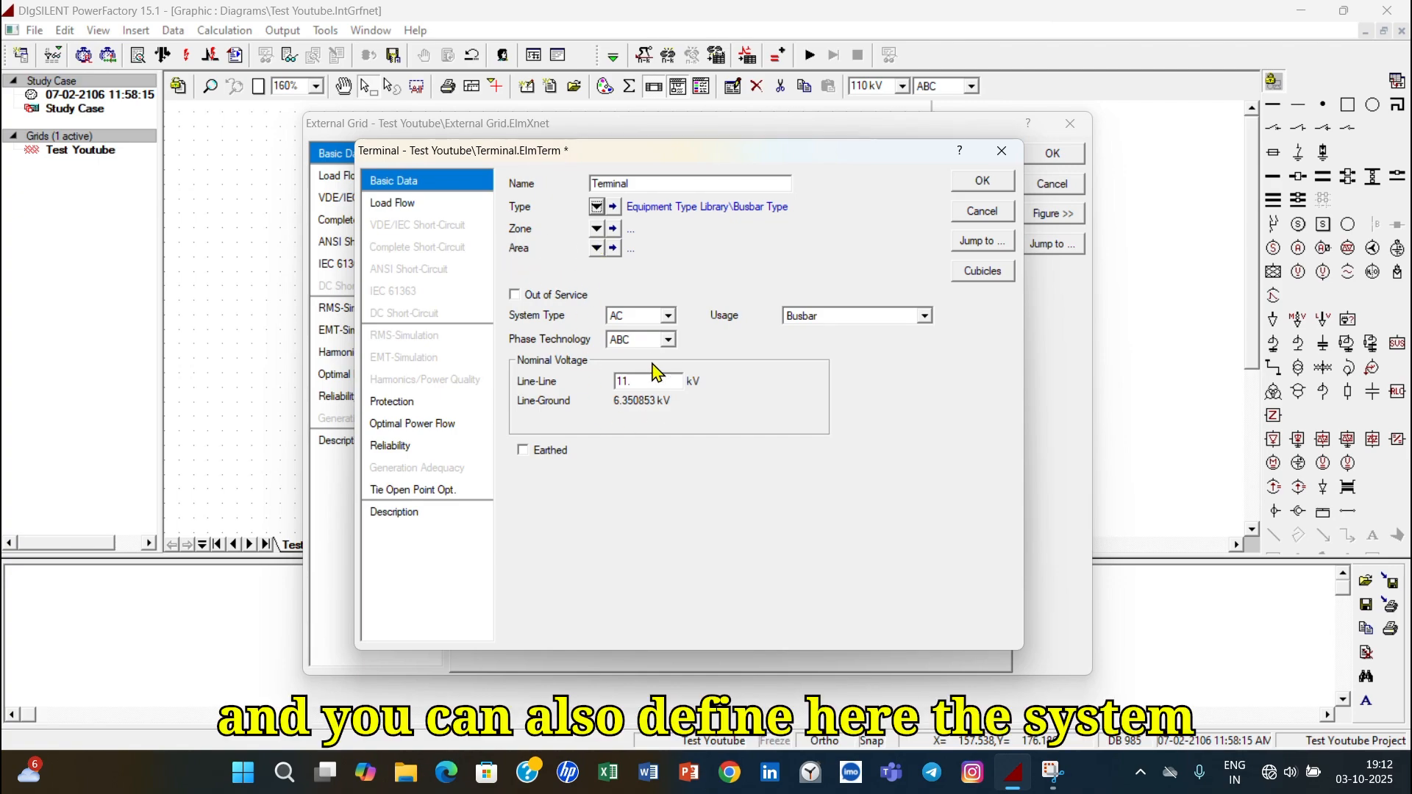
click(668, 316)
click(667, 329)
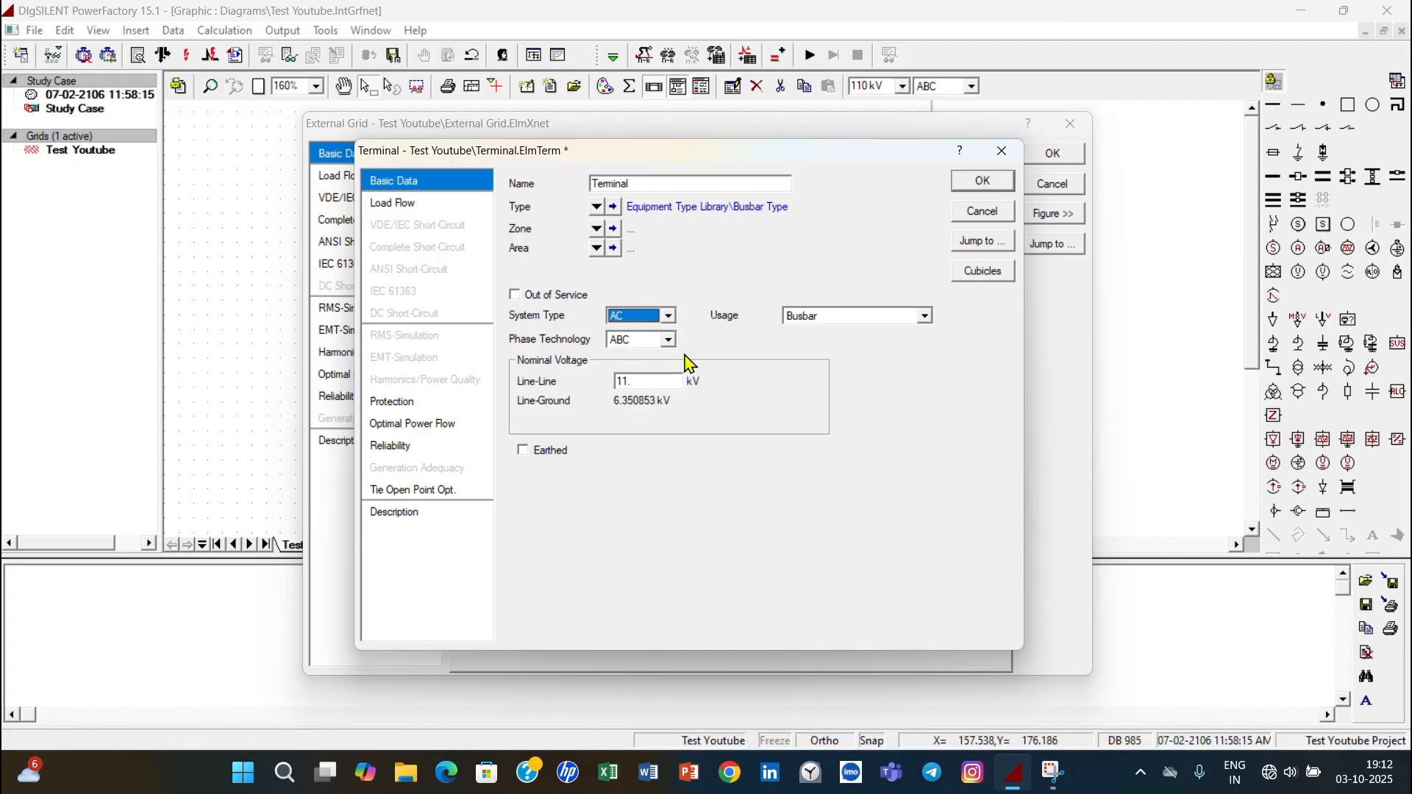
- Try phase technology ABC-N for the terminal, return it to ABC, and keep its usage as Busbar
click(668, 340)
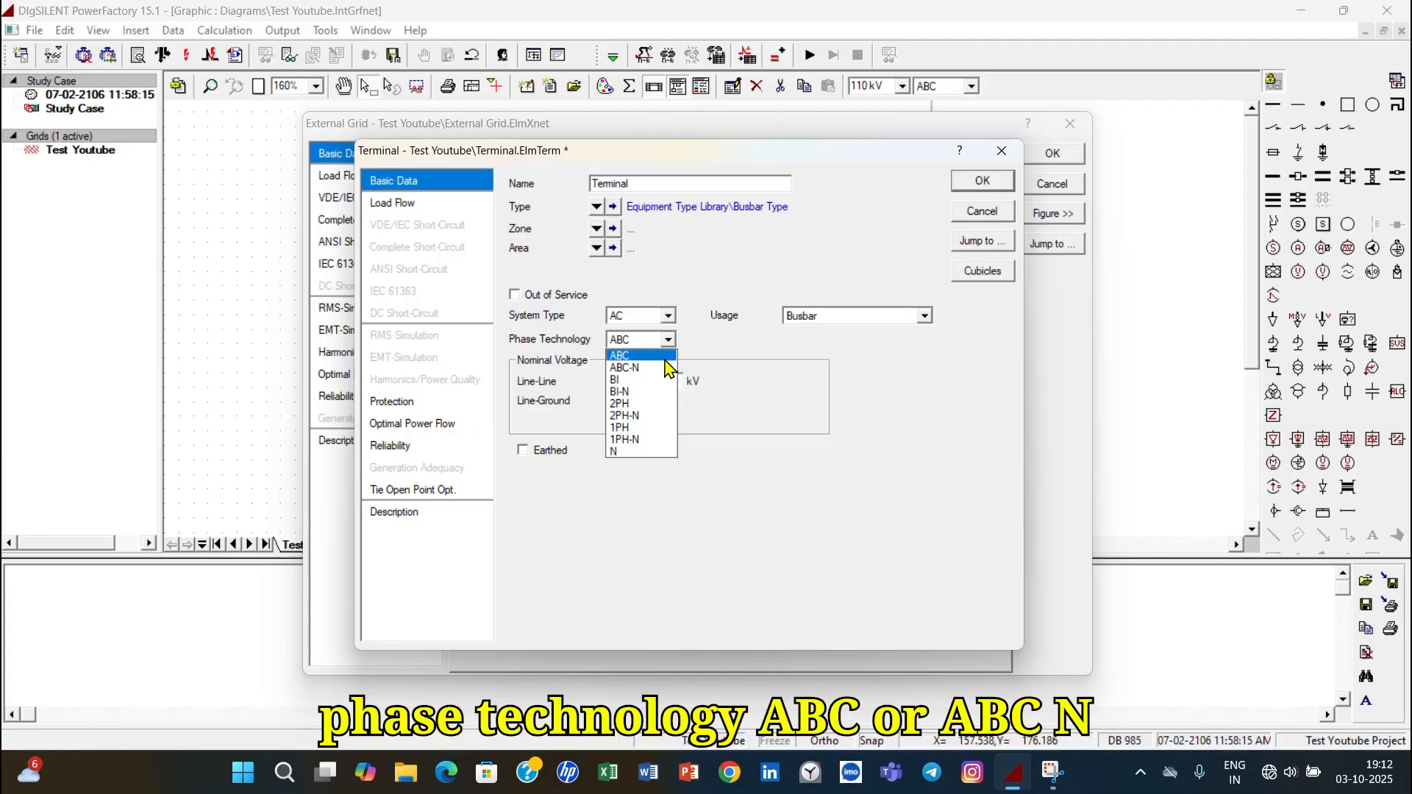
click(633, 367)
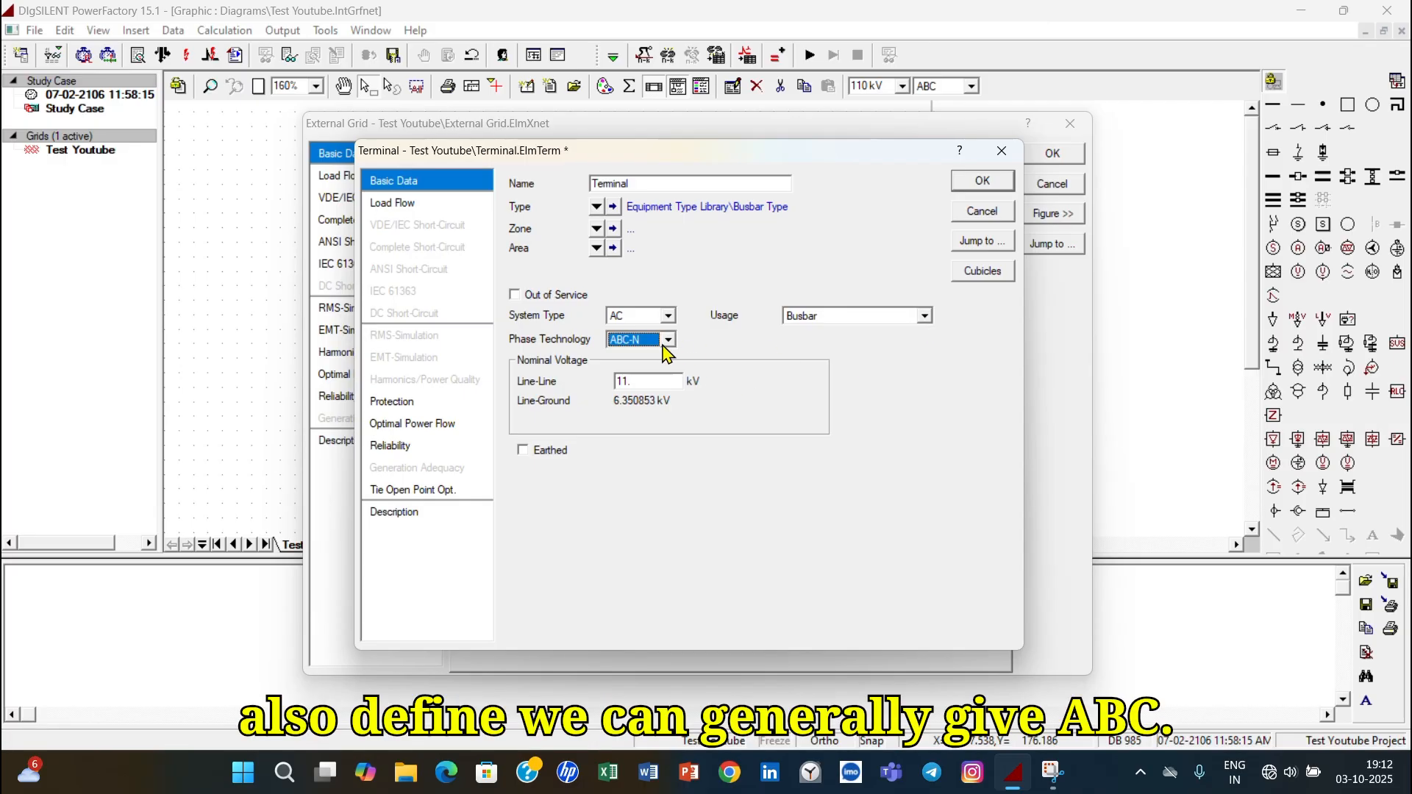
click(666, 341)
click(654, 355)
click(926, 317)
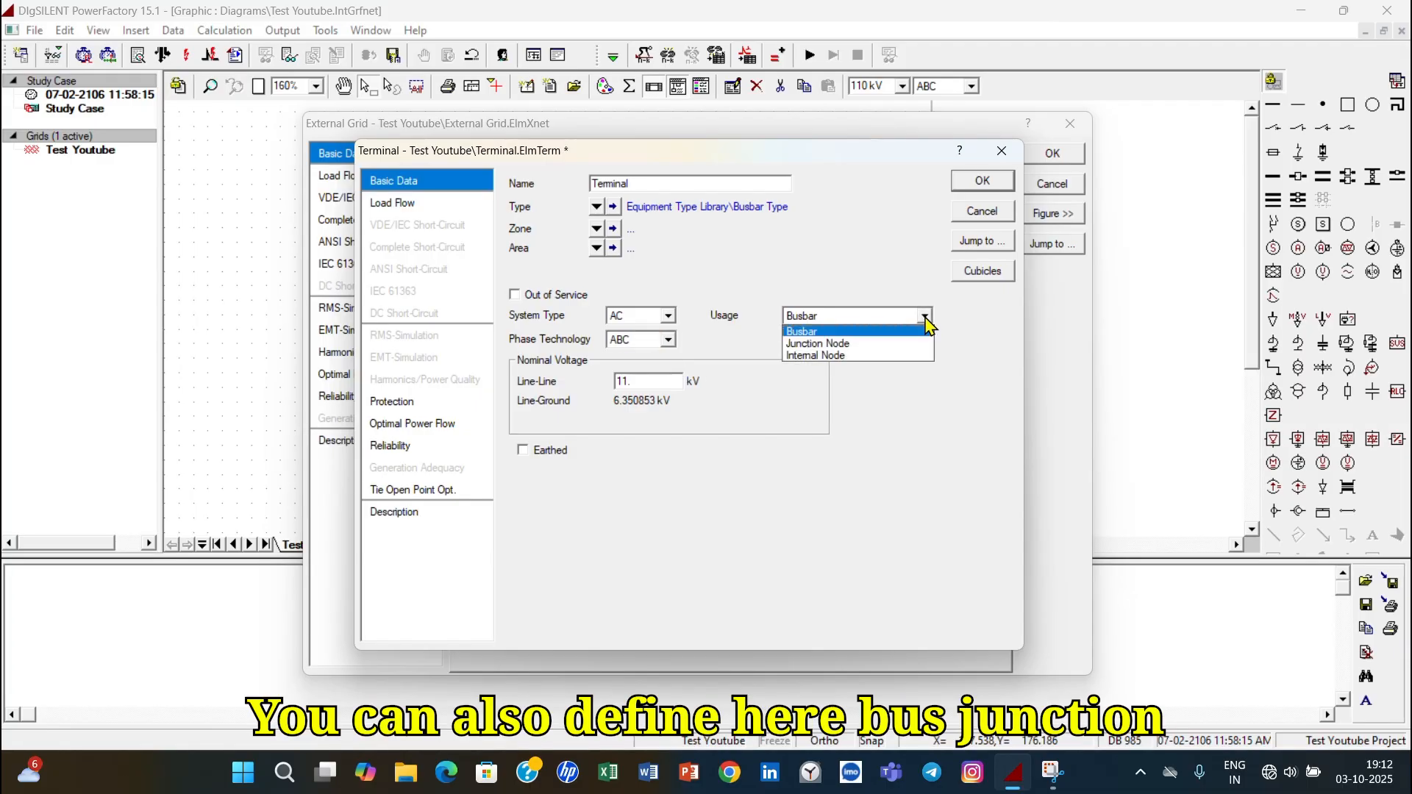
click(925, 319)
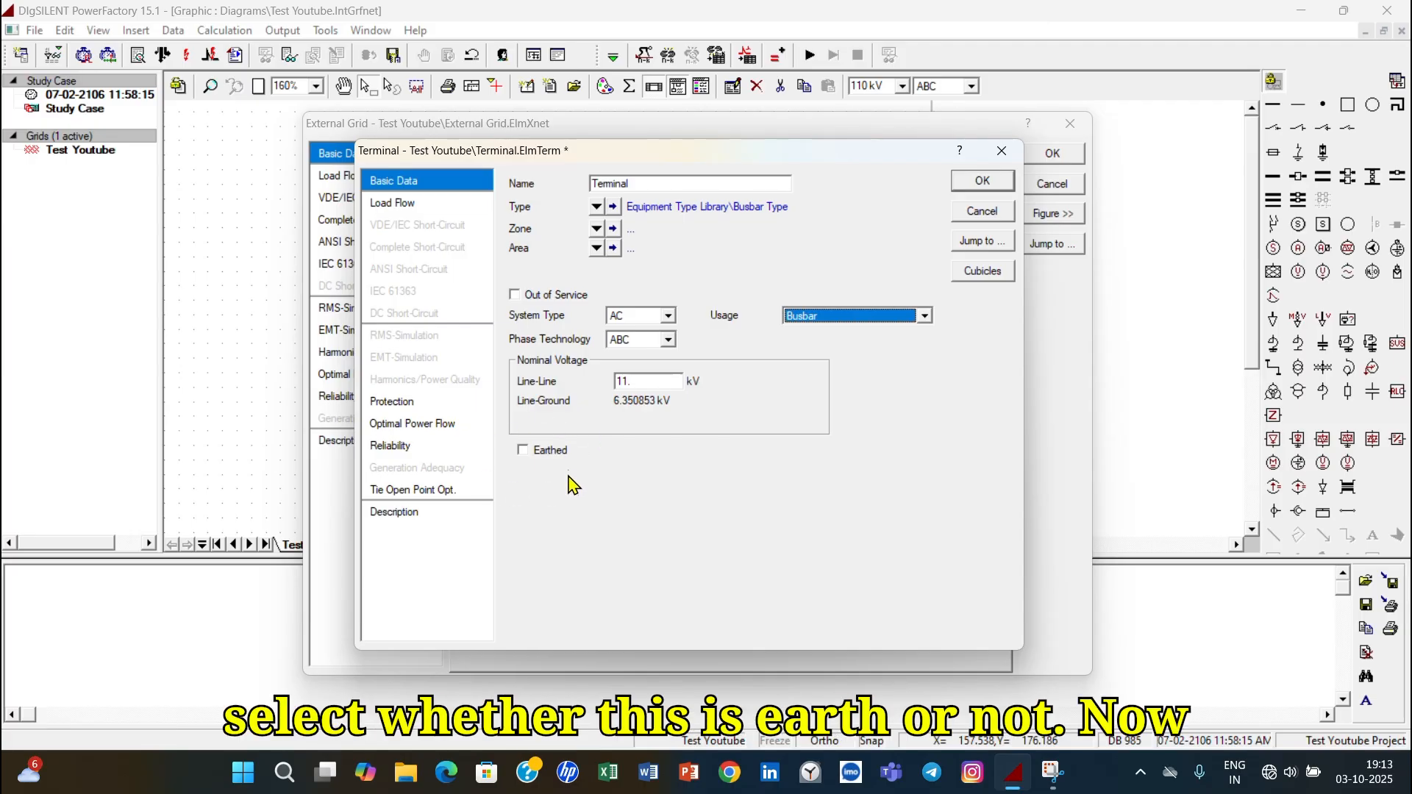
- Review the terminal's load flow voltage limits and accept the terminal and cubicle data to return to the external grid
click(403, 205)
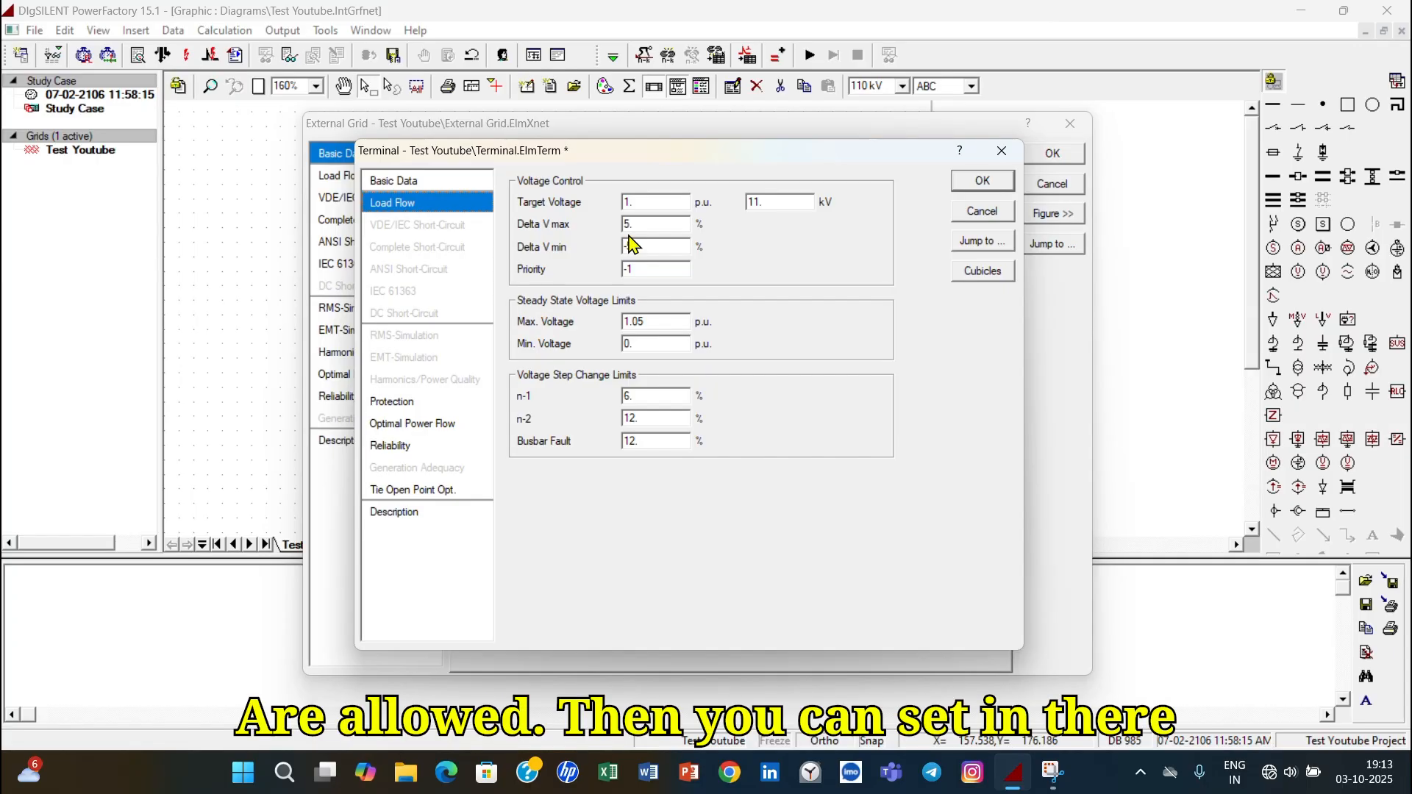
click(981, 188)
click(957, 294)
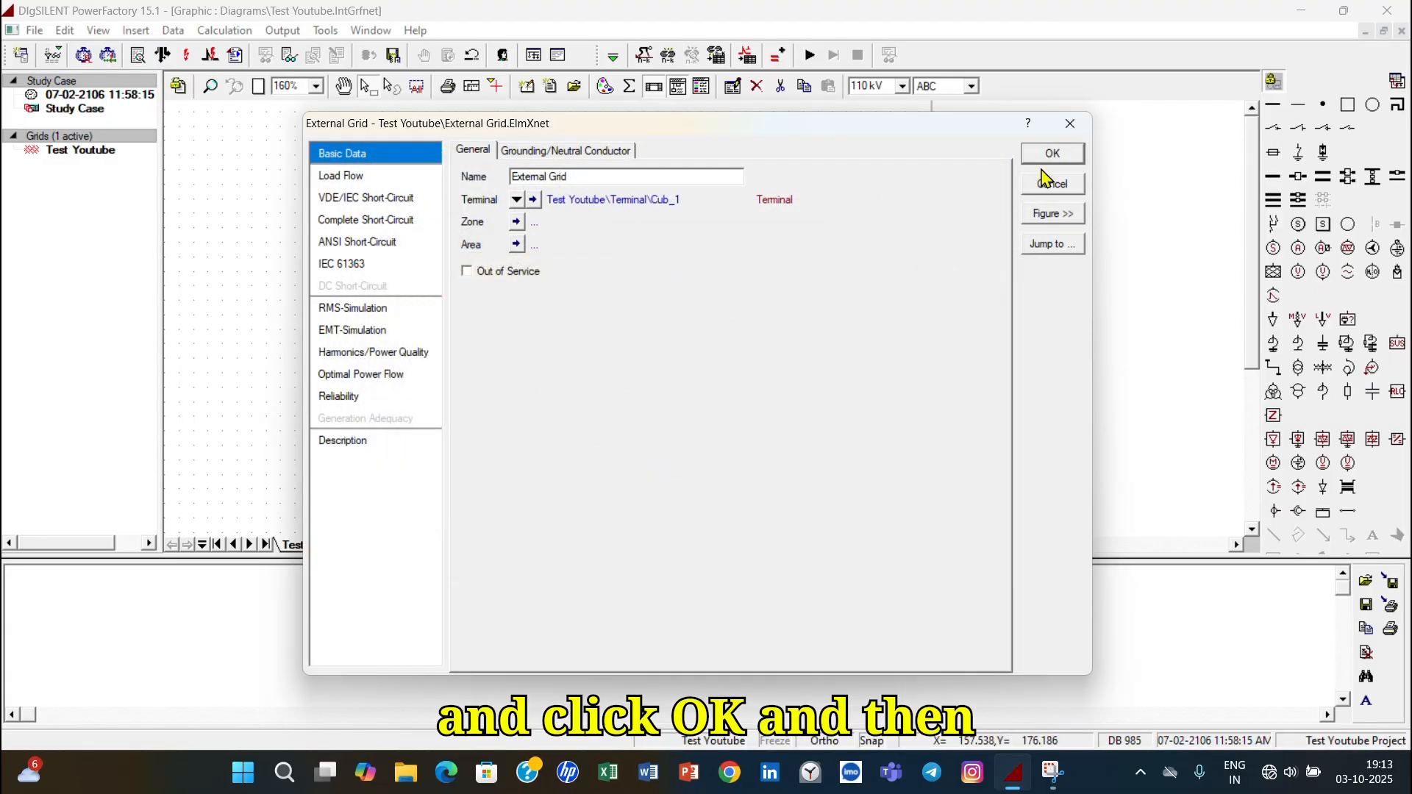
- Make the external grid the slack source by setting its load flow bus type to SL, and accept its data
click(360, 176)
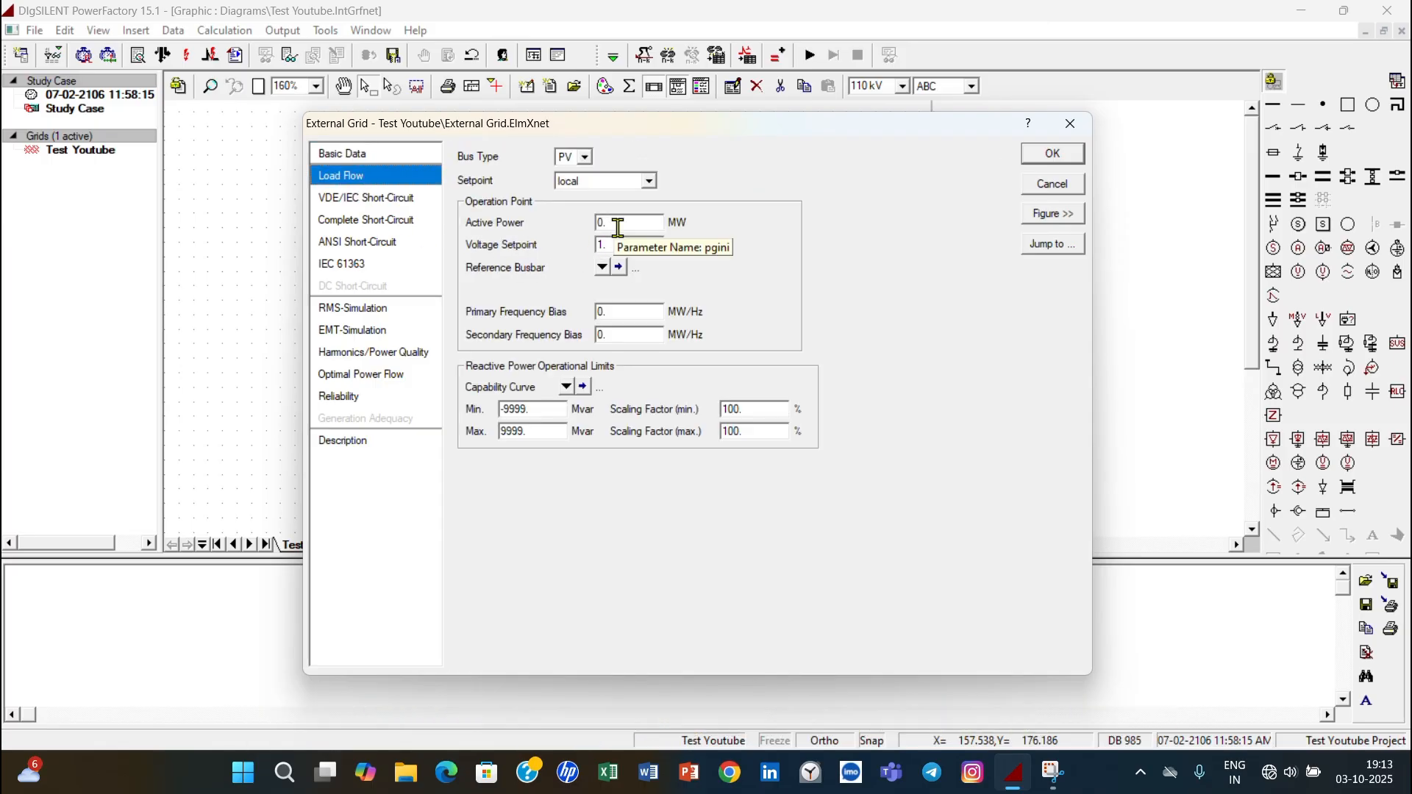
click(584, 157)
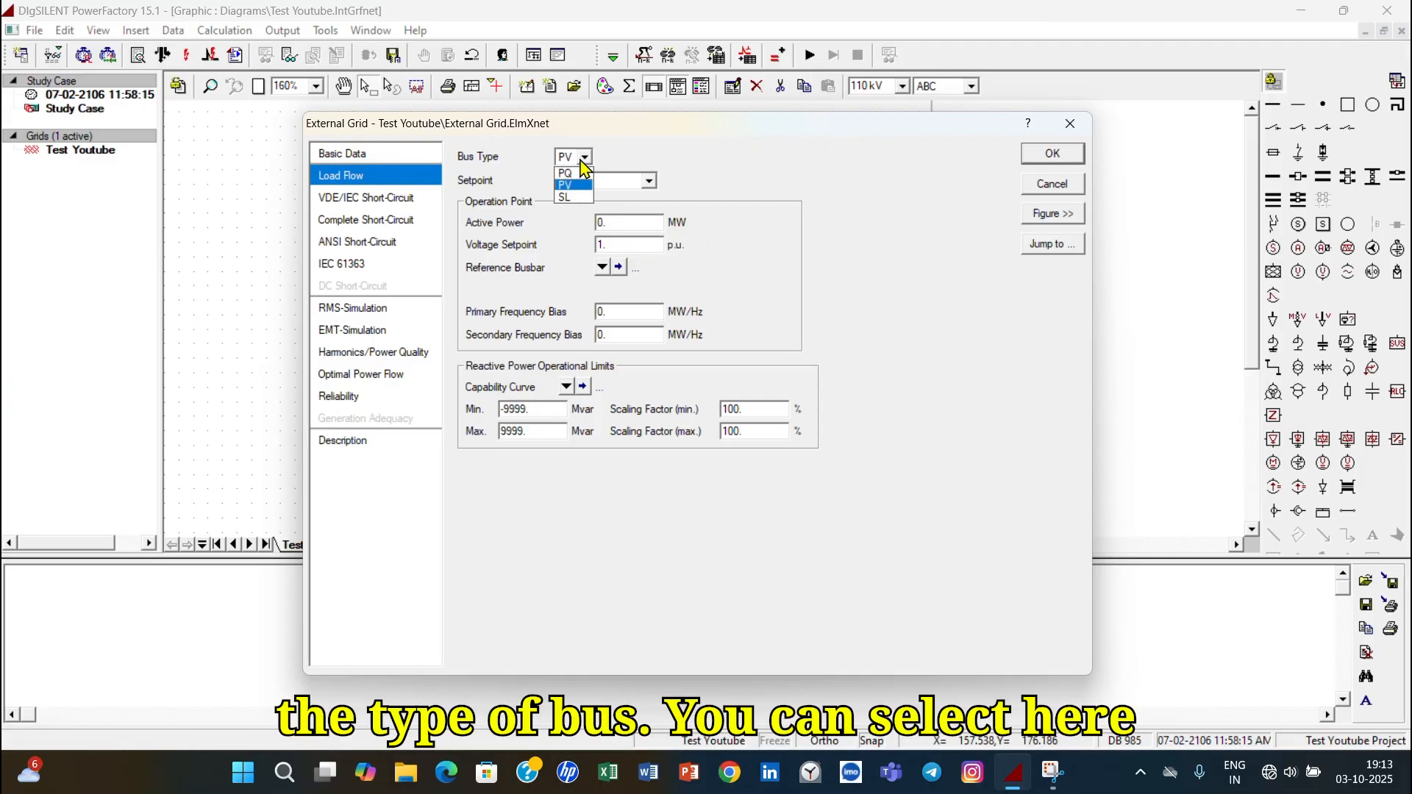
click(575, 198)
click(584, 157)
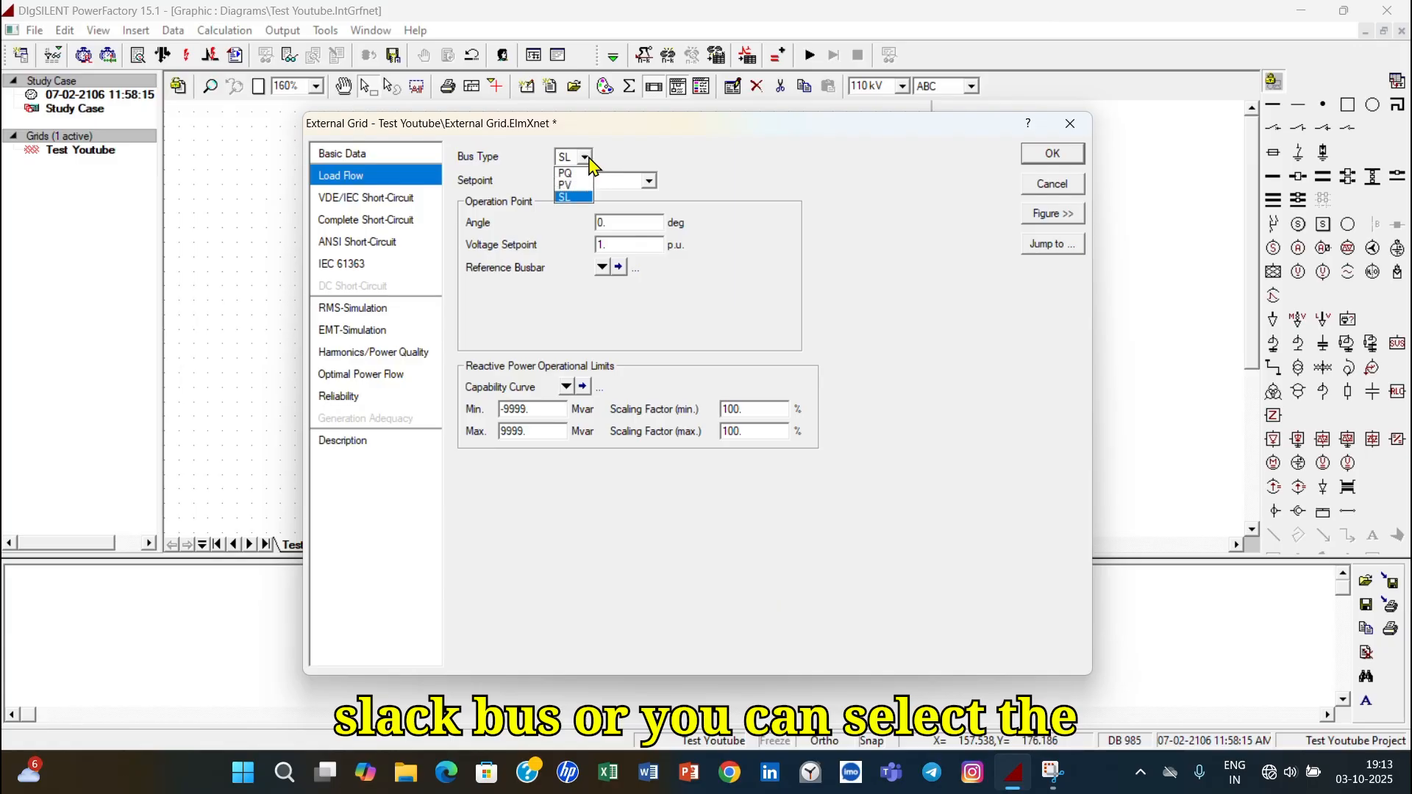
click(581, 188)
click(584, 156)
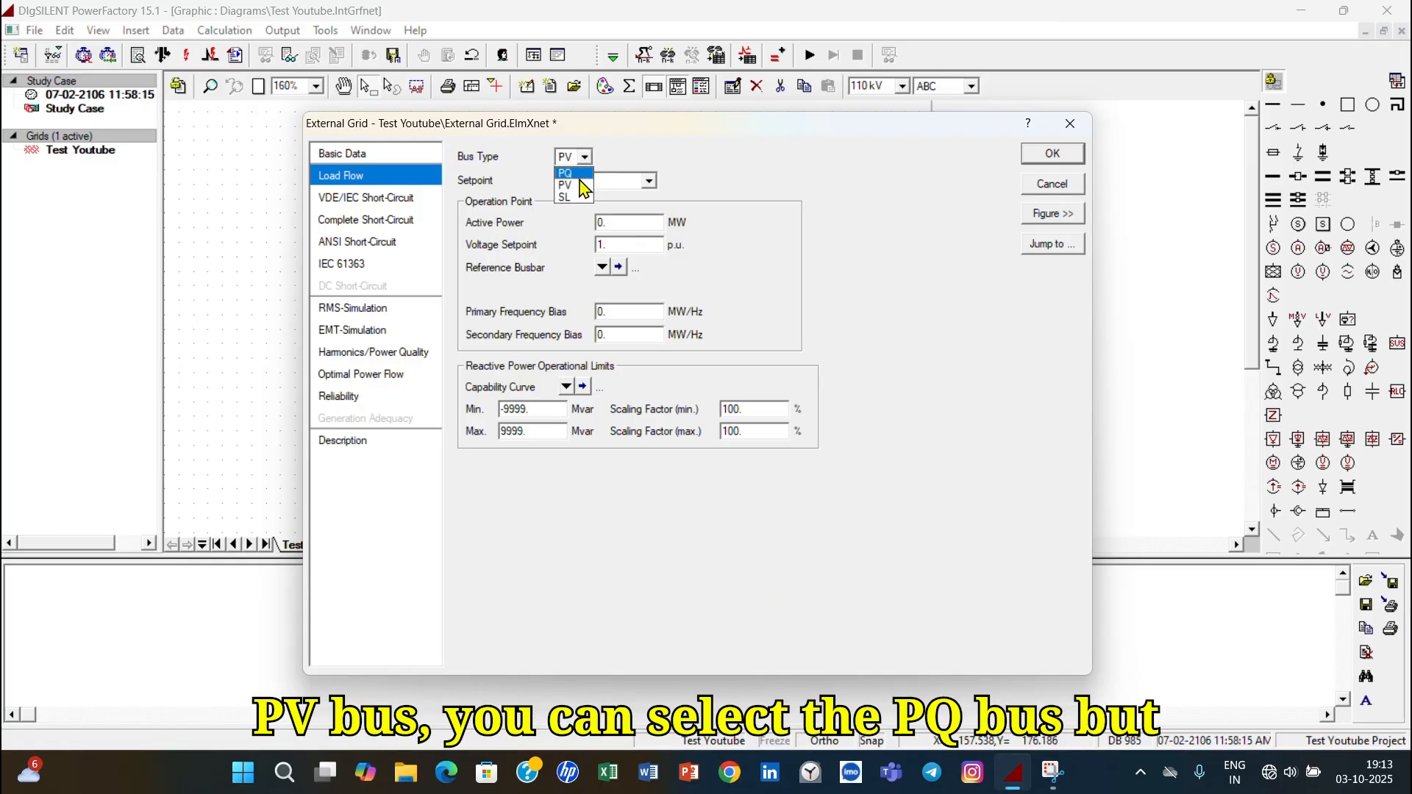
click(584, 173)
click(585, 157)
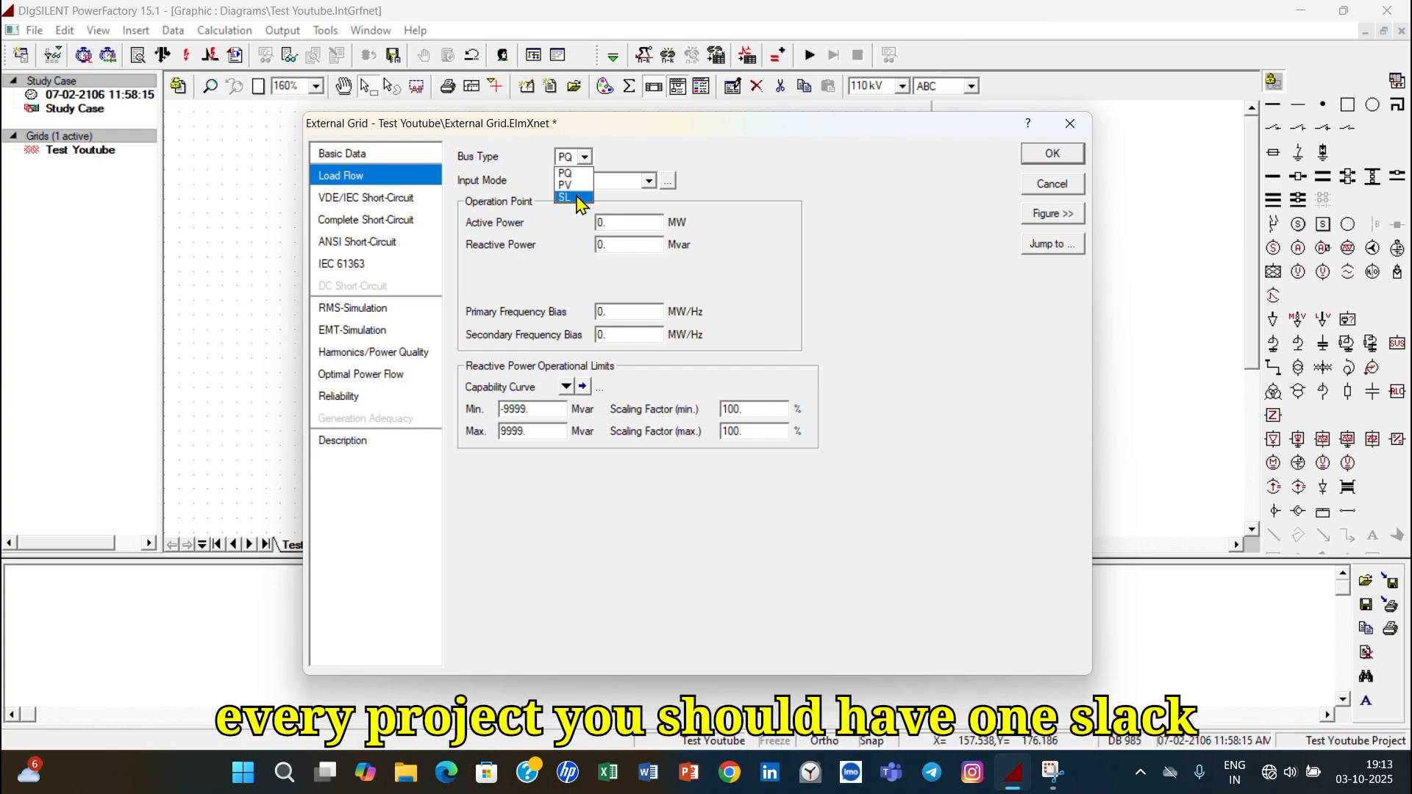
click(573, 197)
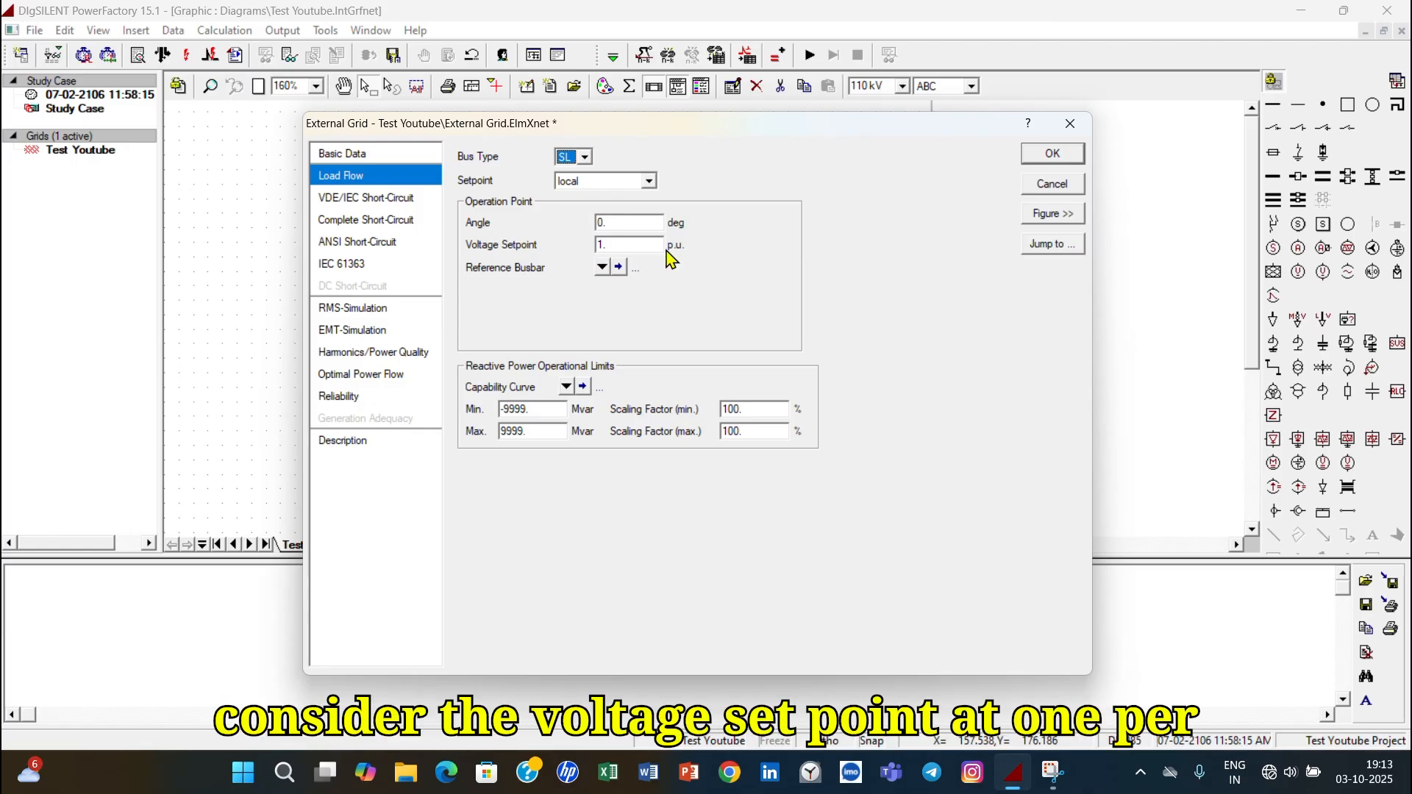
click(1063, 153)
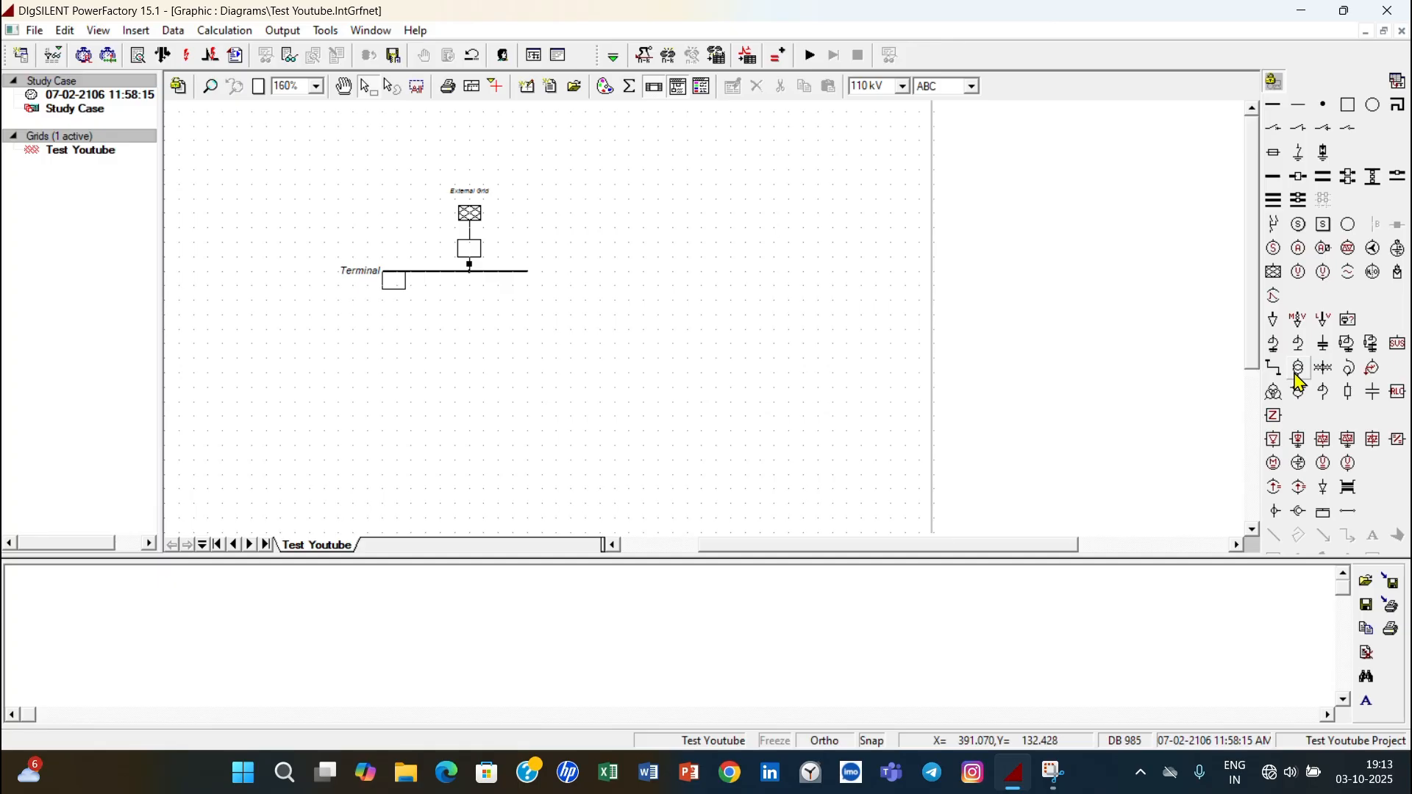
- Place a second busbar below the first one and stretch it to the same length
click(1273, 104)
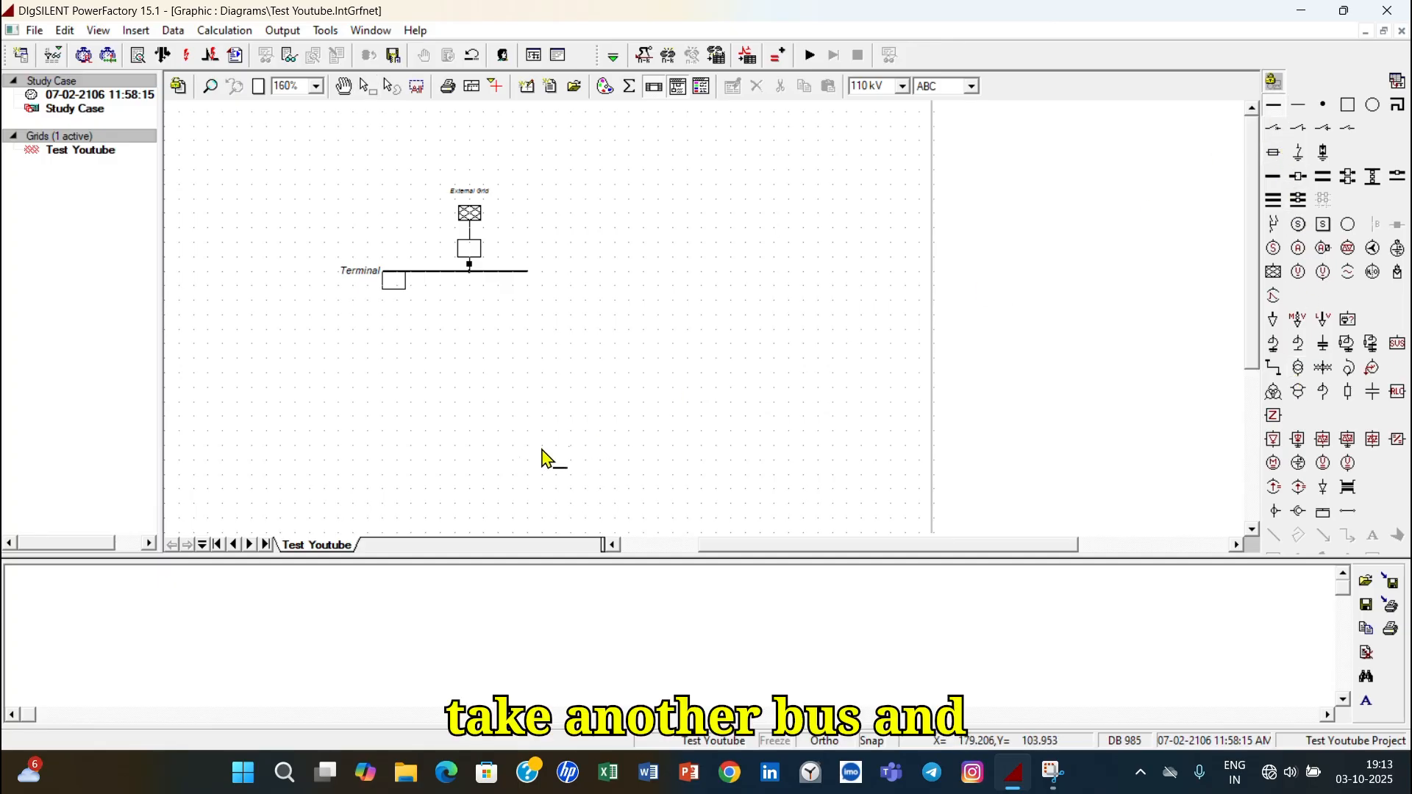
click(382, 396)
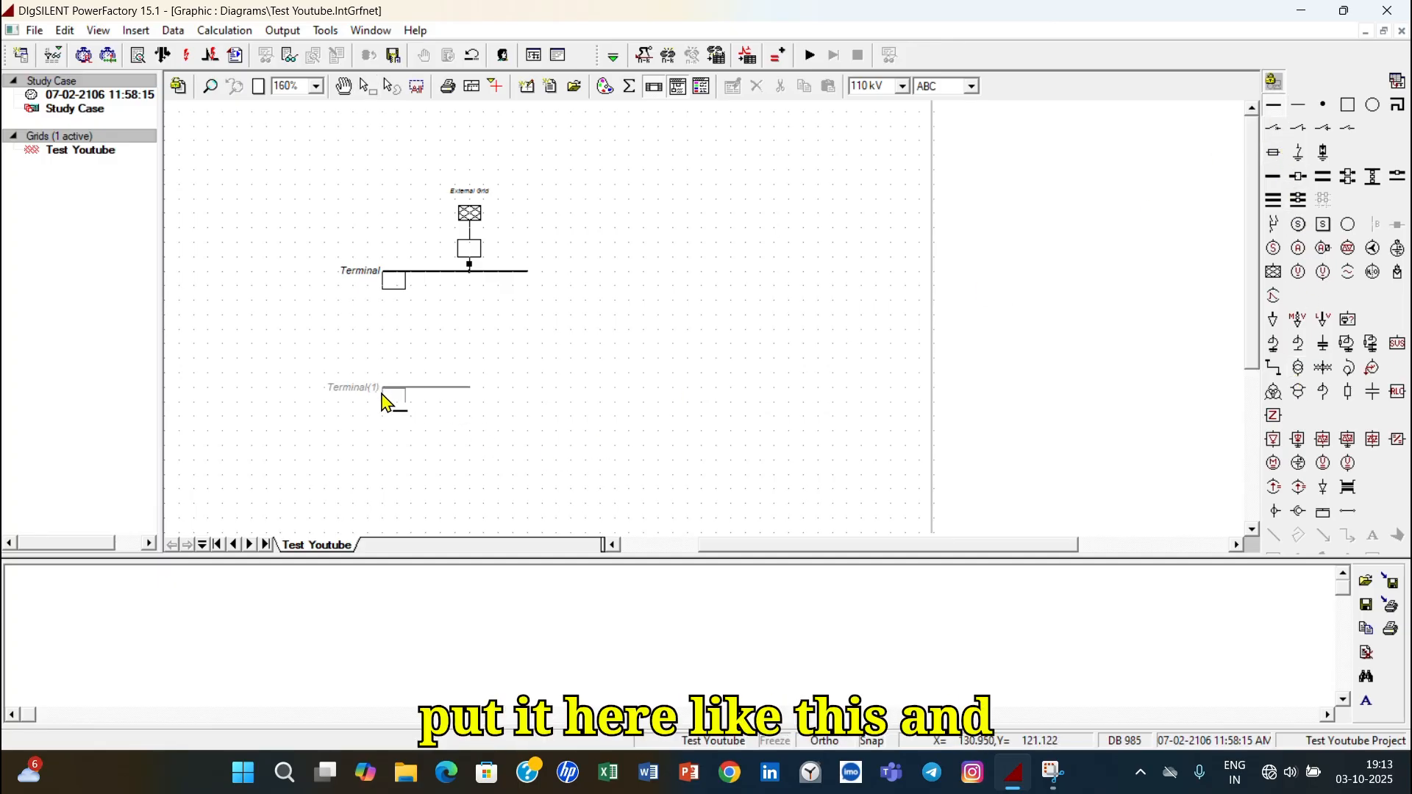
key(Escape)
click(465, 390)
drag(469, 388, 528, 387)
click(559, 427)
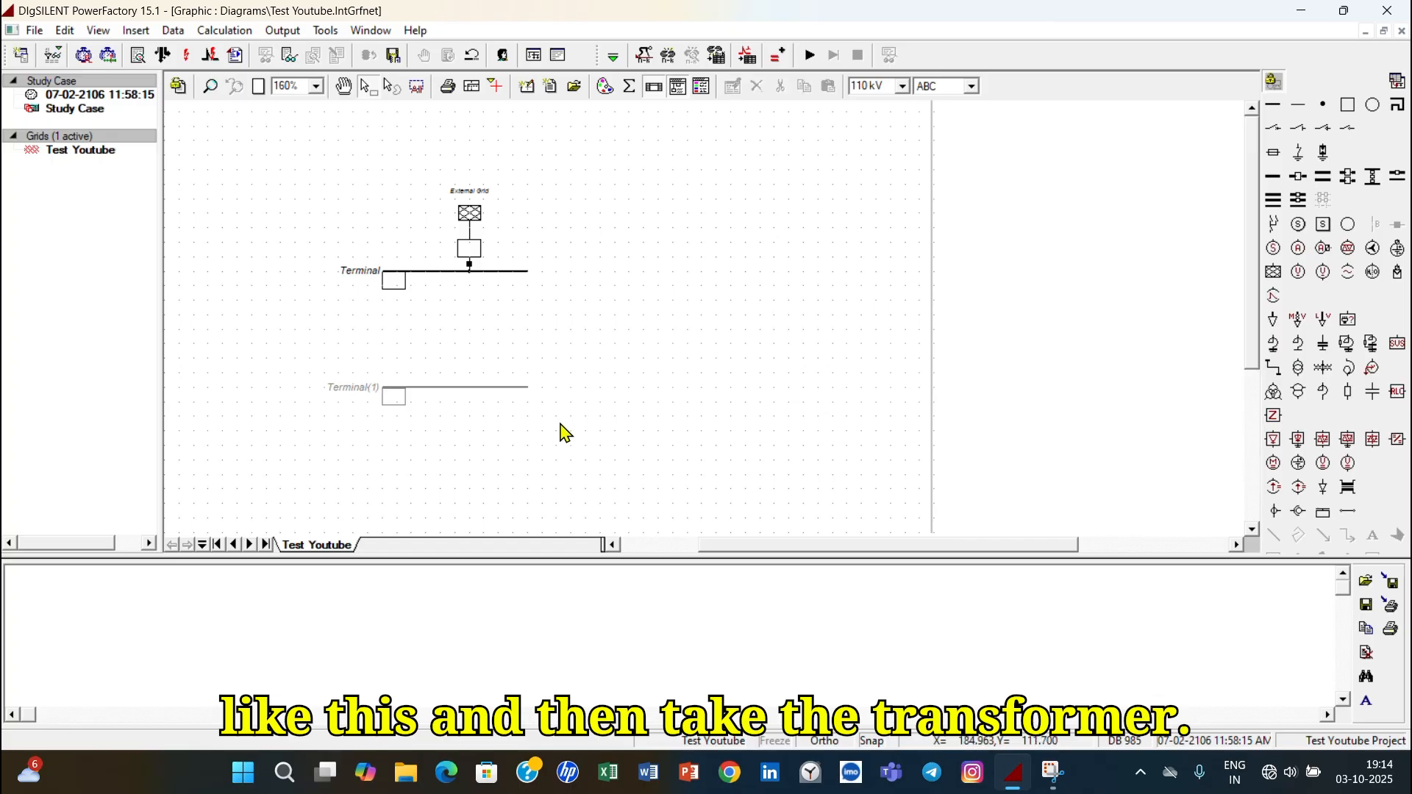
- Connect a two-winding transformer between the upper and lower busbars
click(1298, 369)
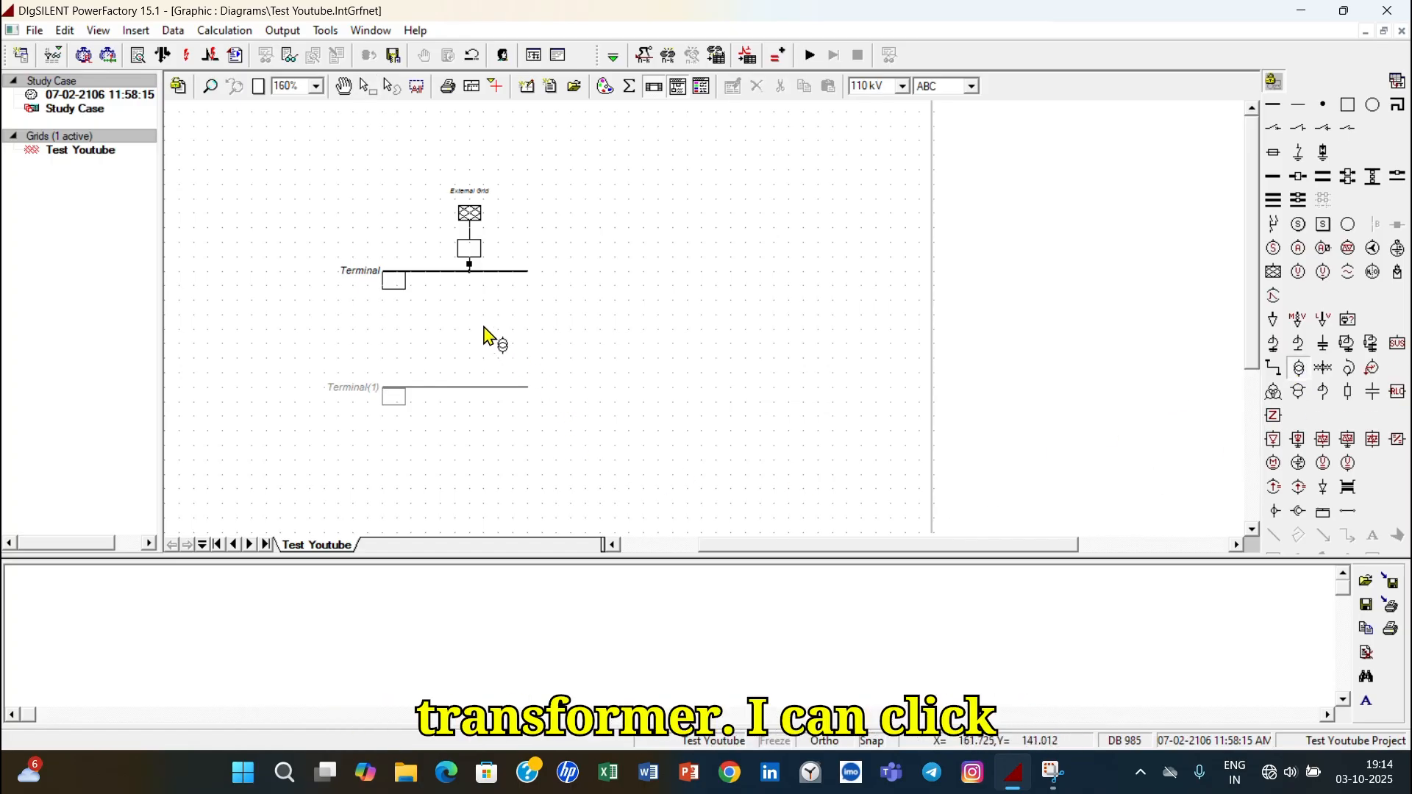
click(467, 272)
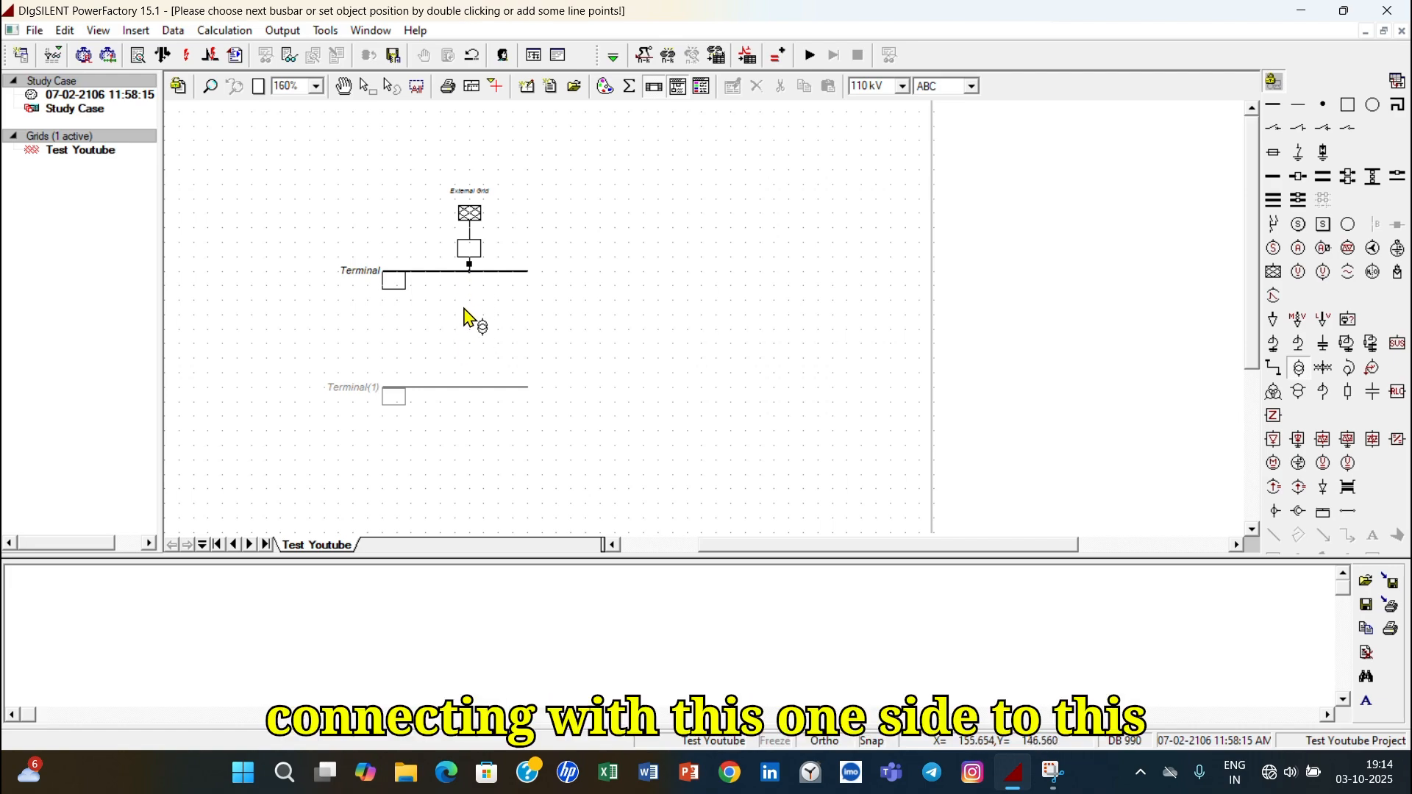
click(468, 390)
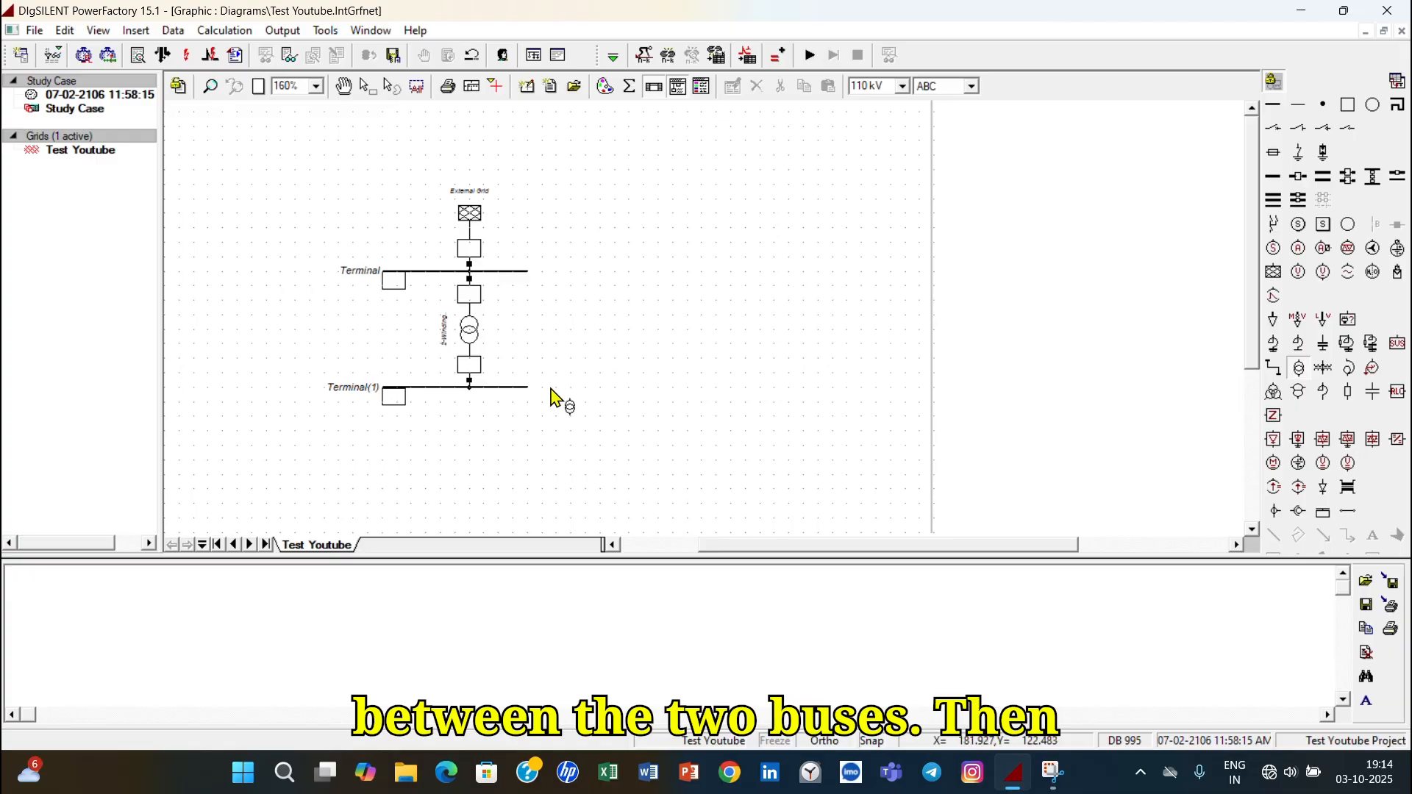
key(Escape)
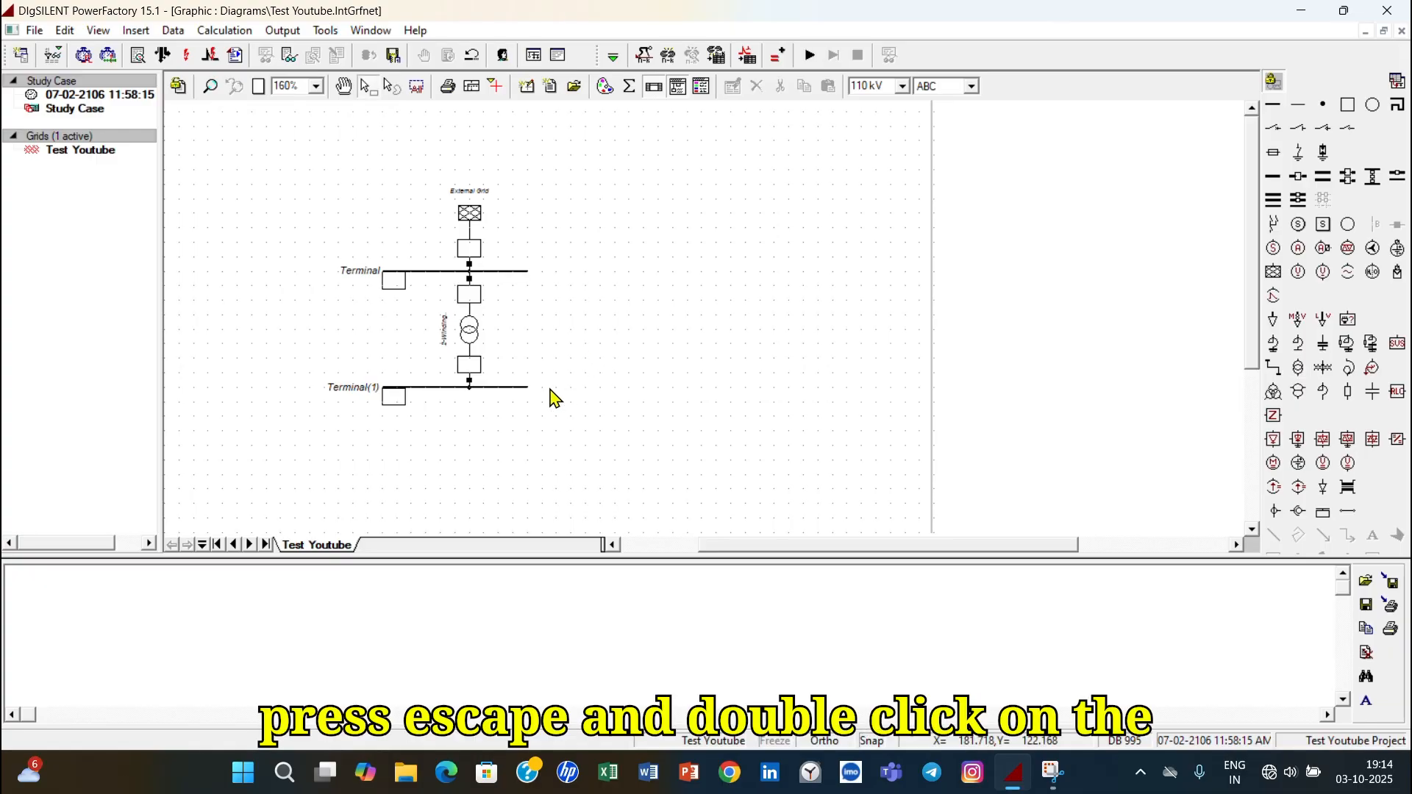
- Open the transformer's basic data and create a new project type for it, showing the type's basic data
double_click(473, 331)
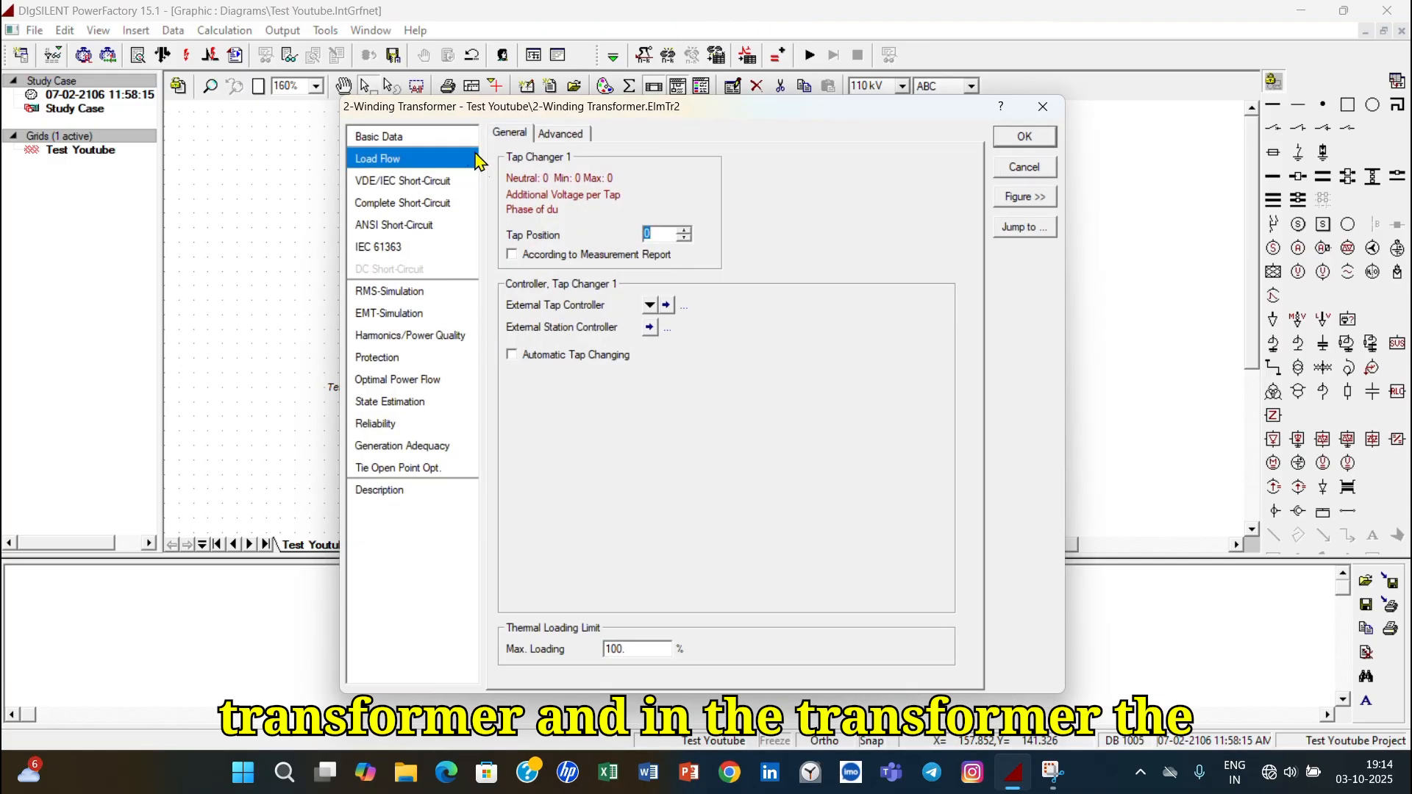
click(428, 139)
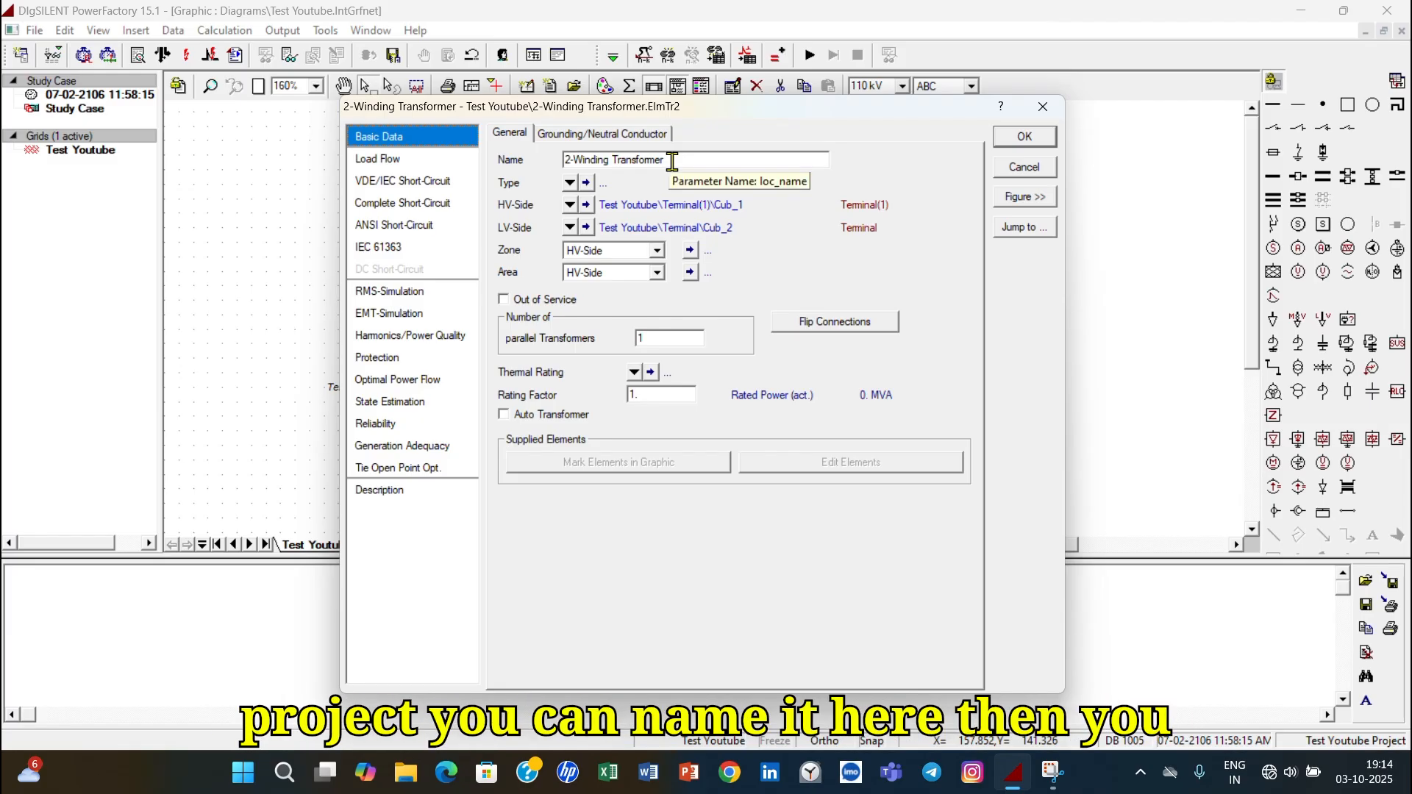
click(571, 183)
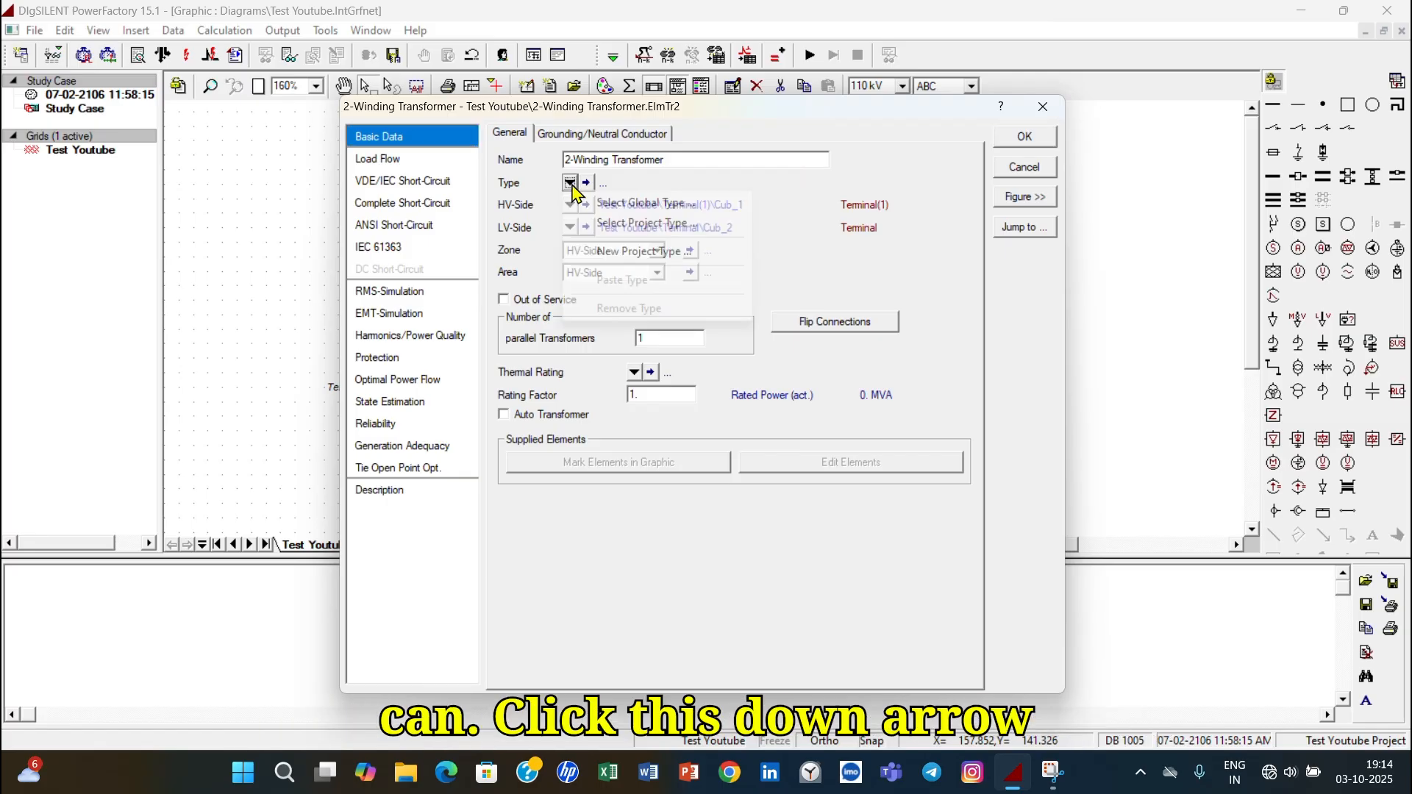
click(625, 251)
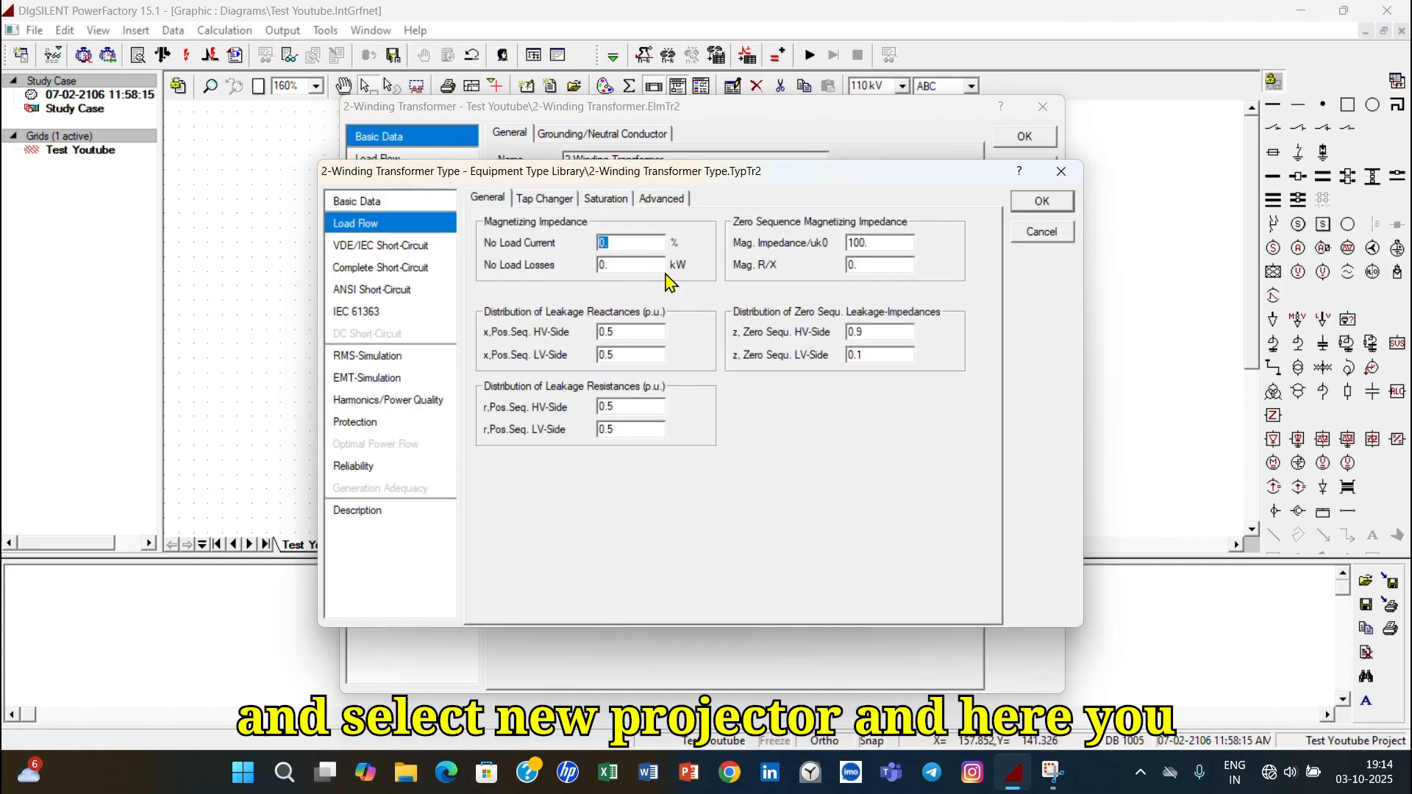
click(405, 202)
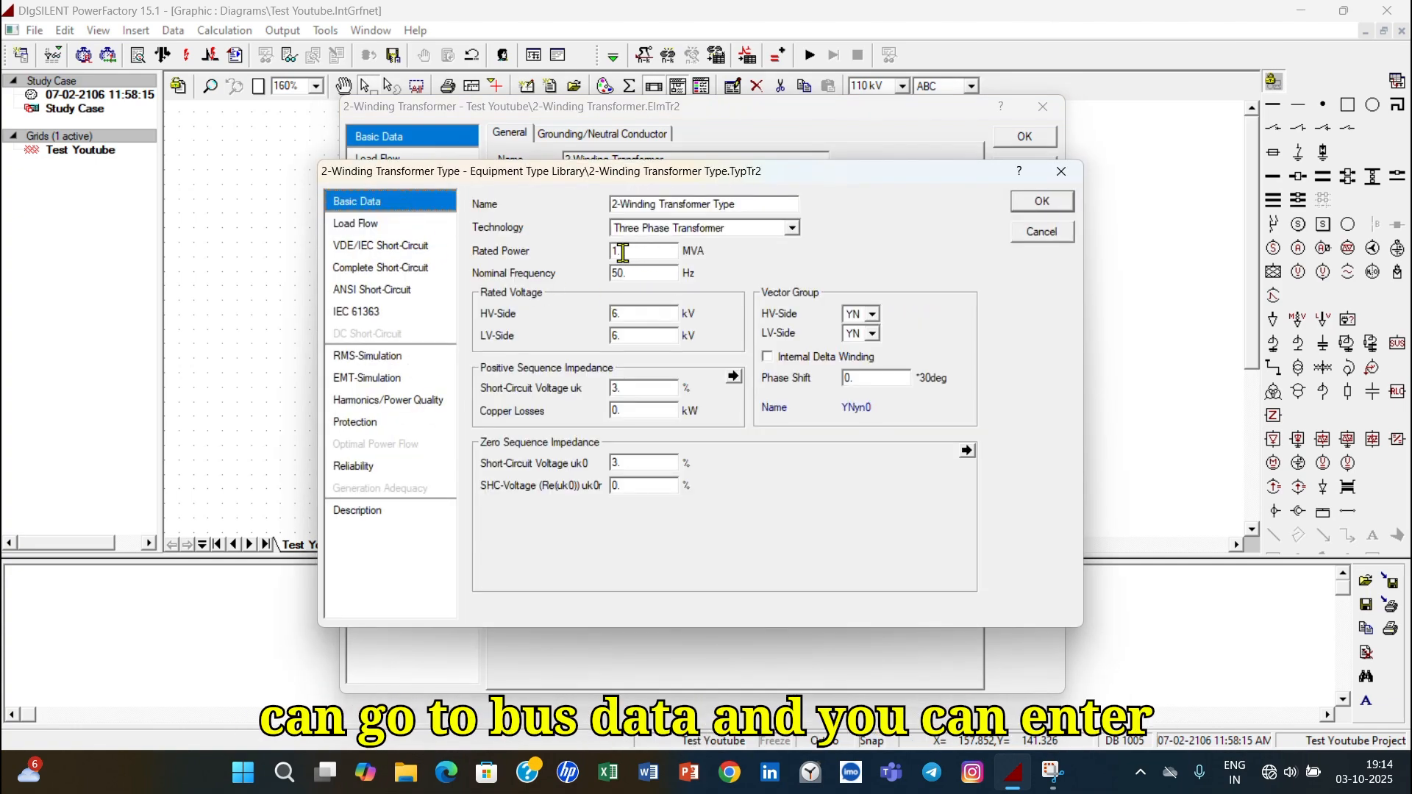
- Set the transformer type's rated power to 1 MVA and its rated voltages to 11 kV HV and 0.433 kV LV
drag(638, 253, 603, 264)
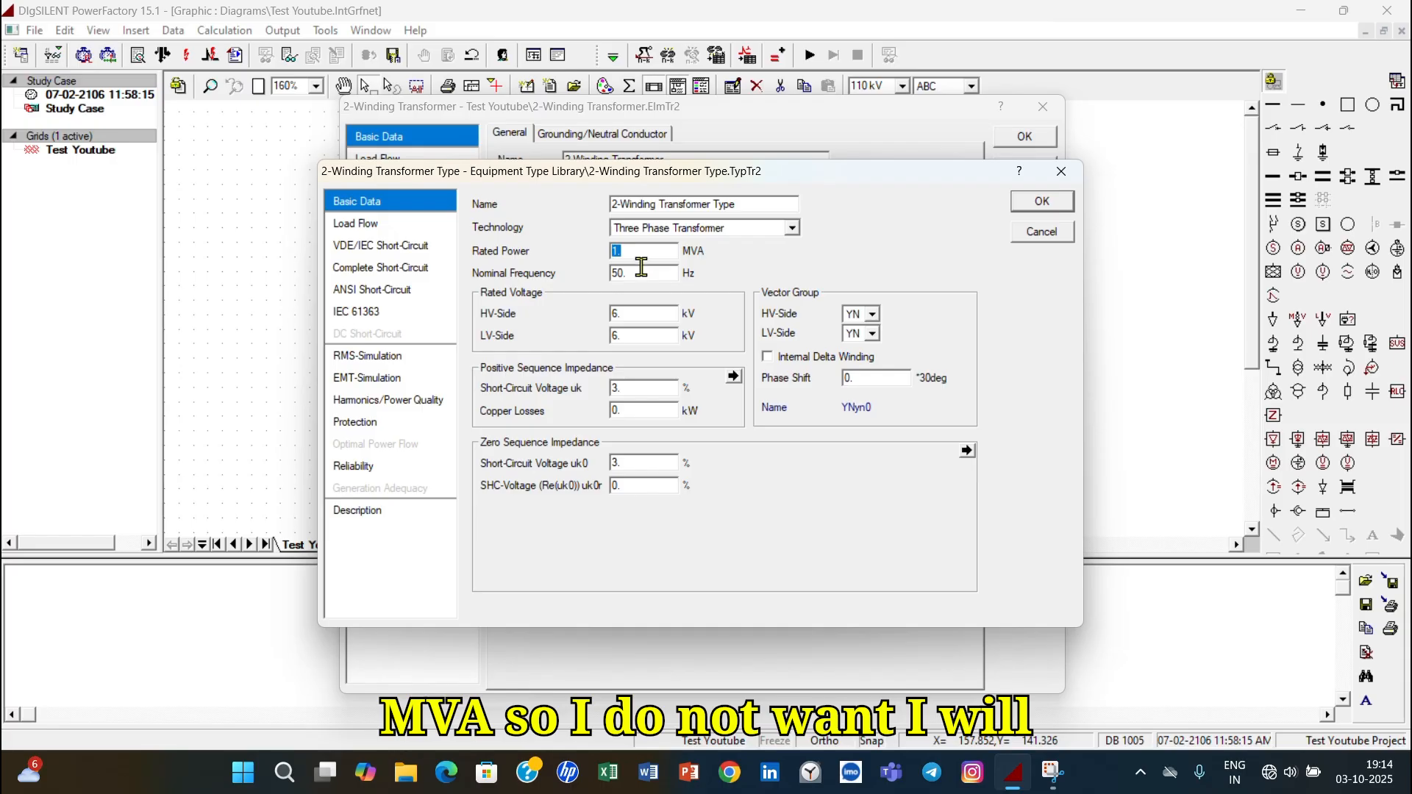
drag(638, 255, 596, 263)
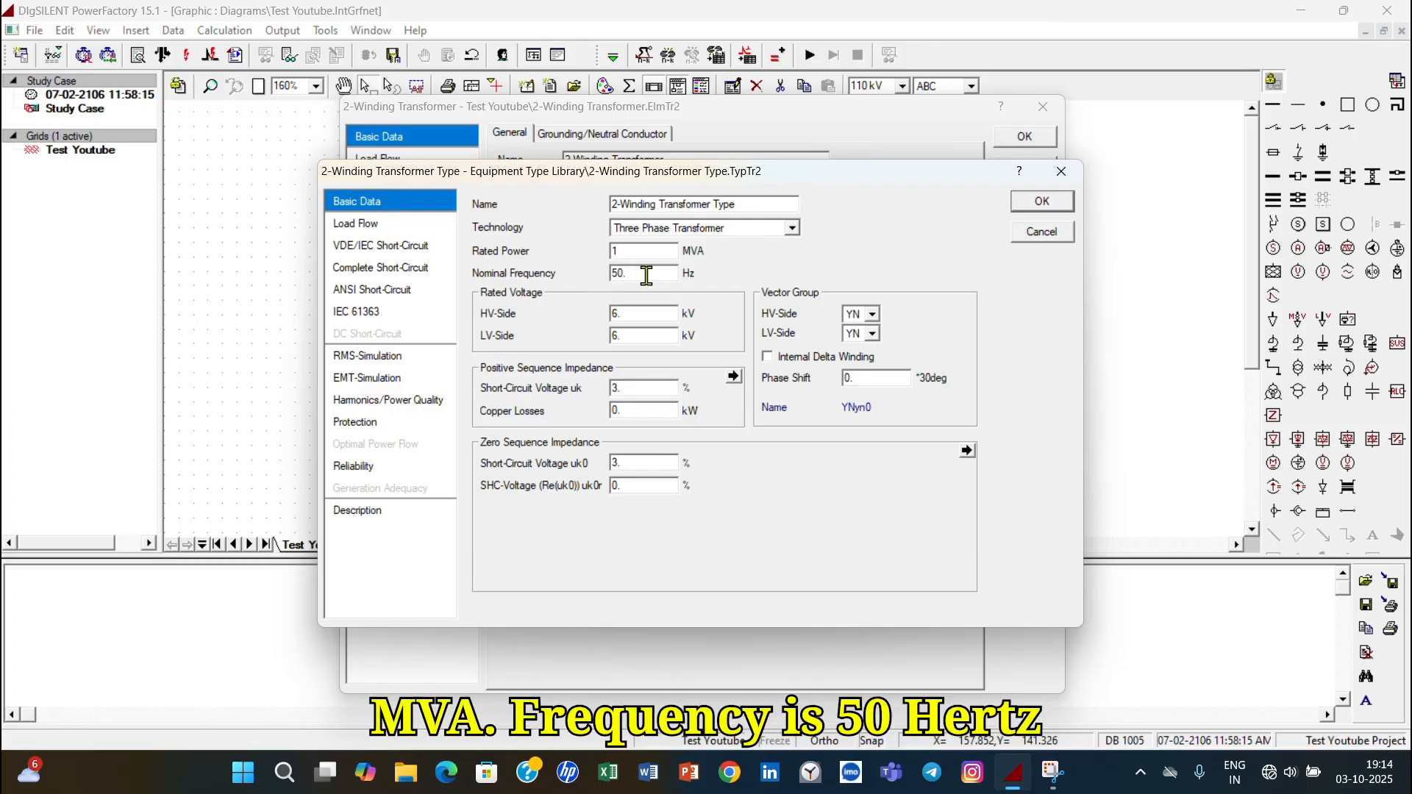
double_click(634, 315)
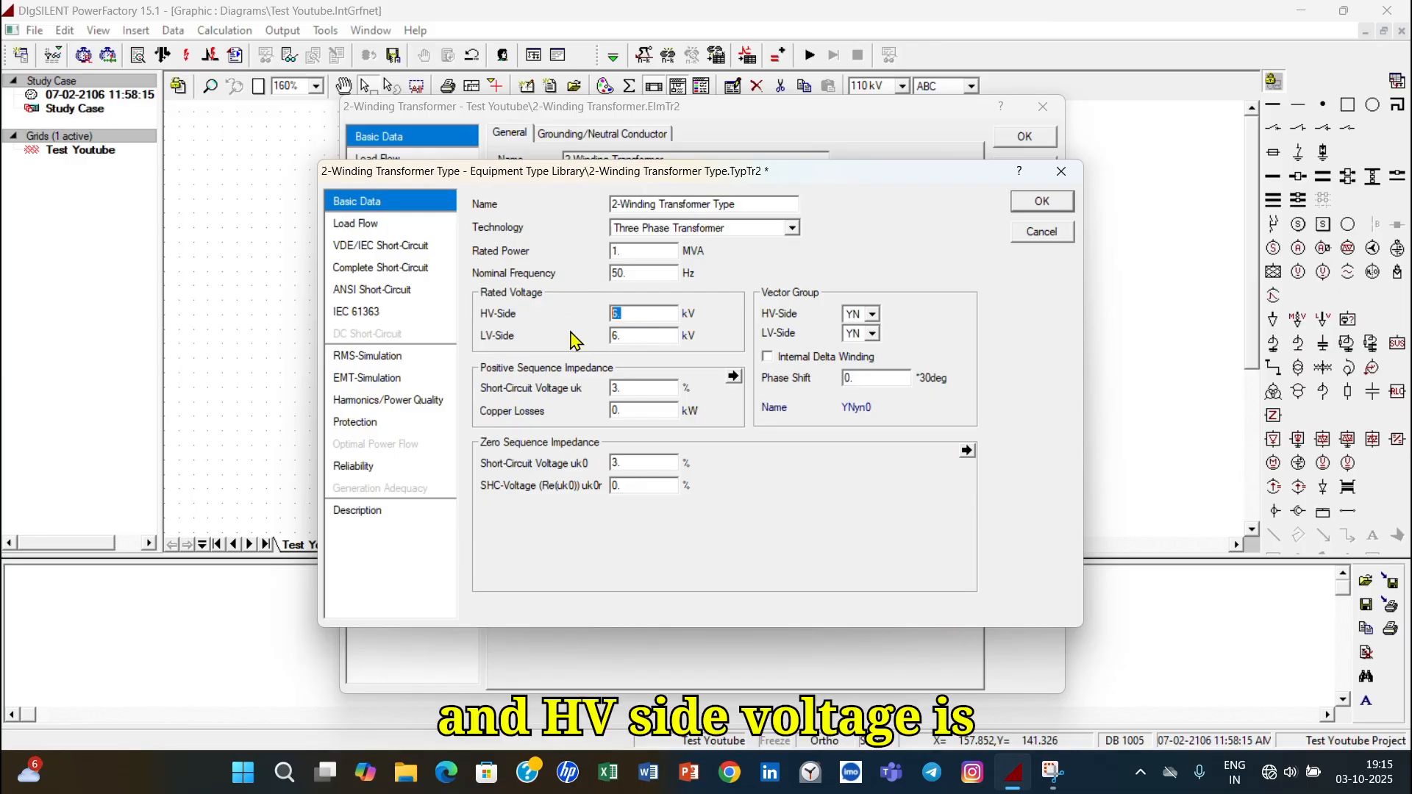
text(11)
double_click(631, 336)
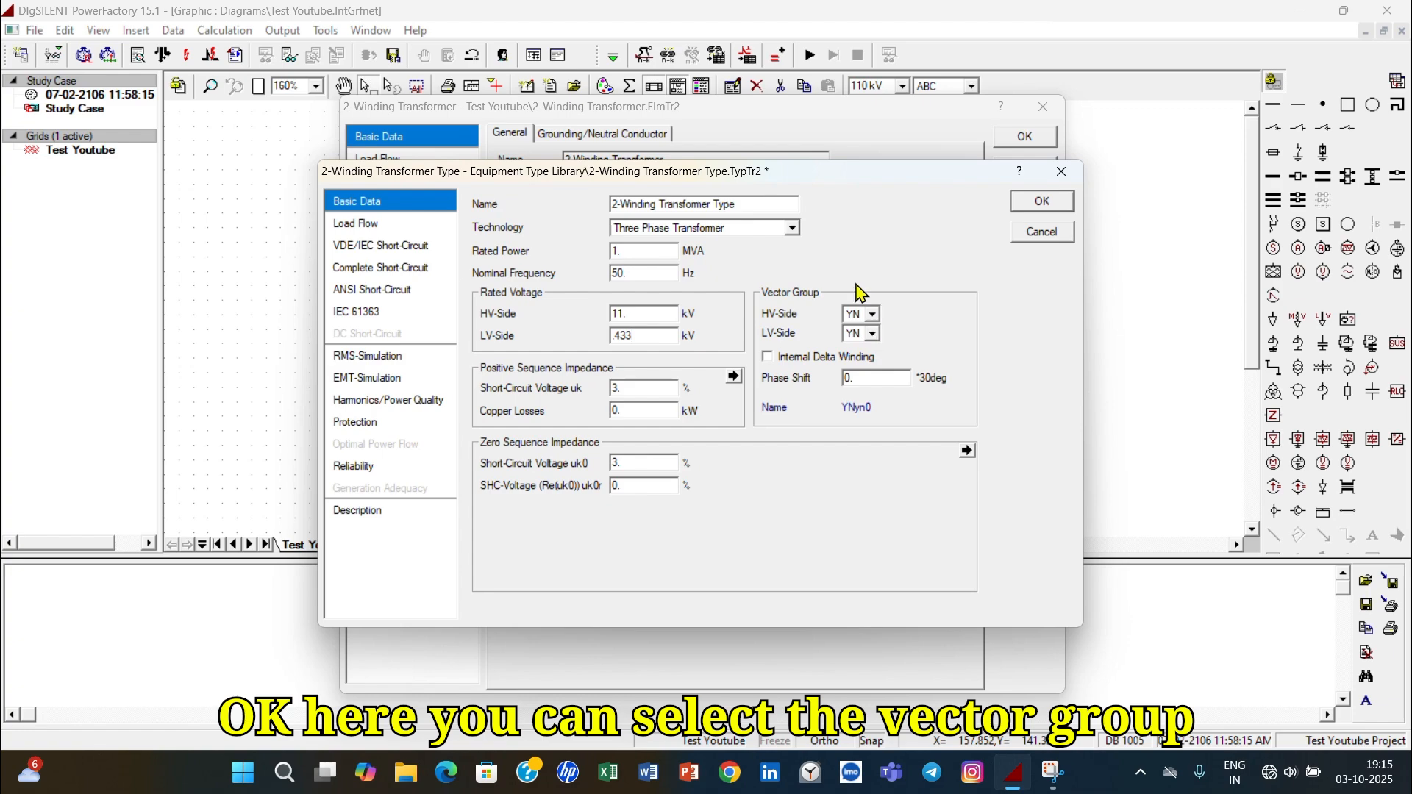
- Set the transformer type's vector group to D on the HV side and YN on the LV side, with phase shift 11
click(872, 316)
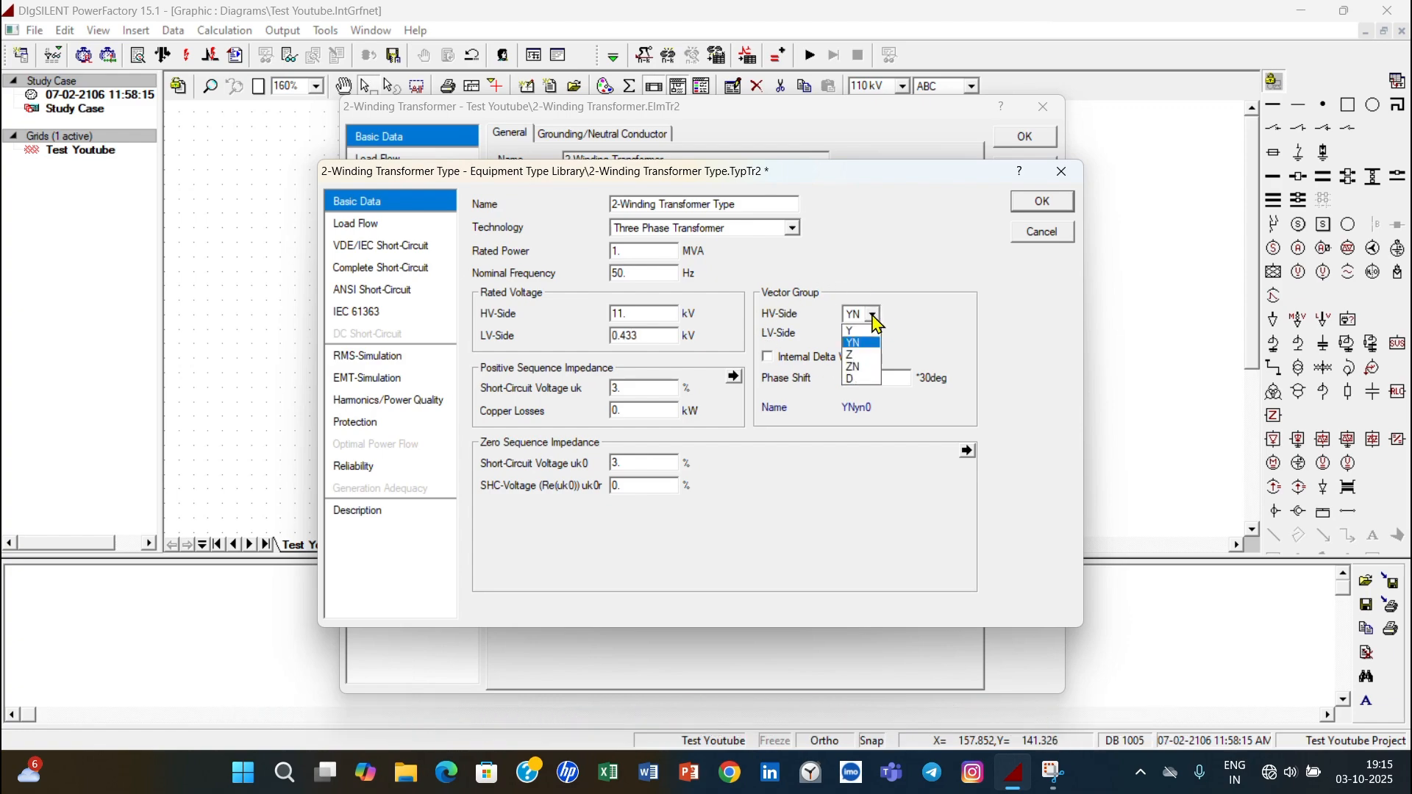
click(857, 380)
click(872, 334)
click(859, 363)
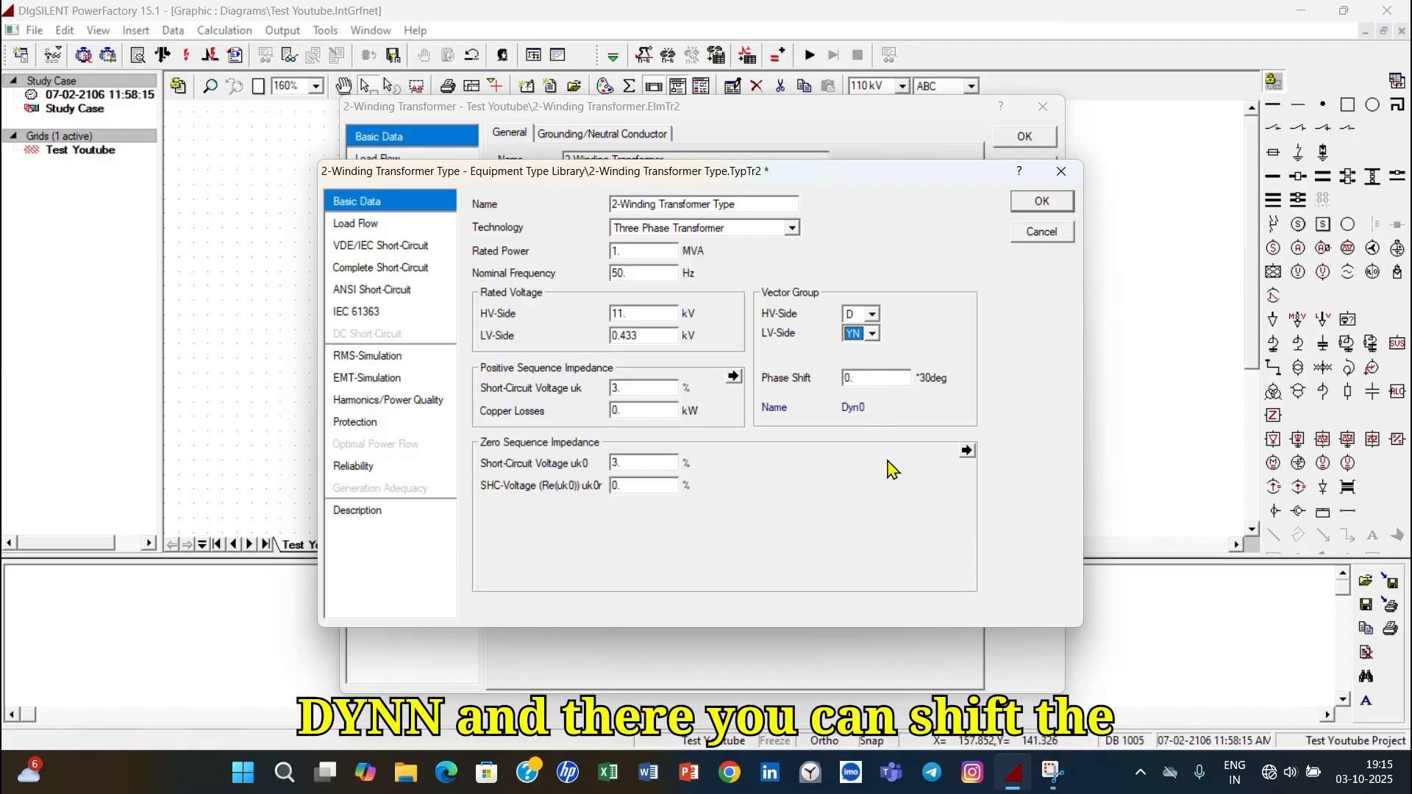
double_click(847, 378)
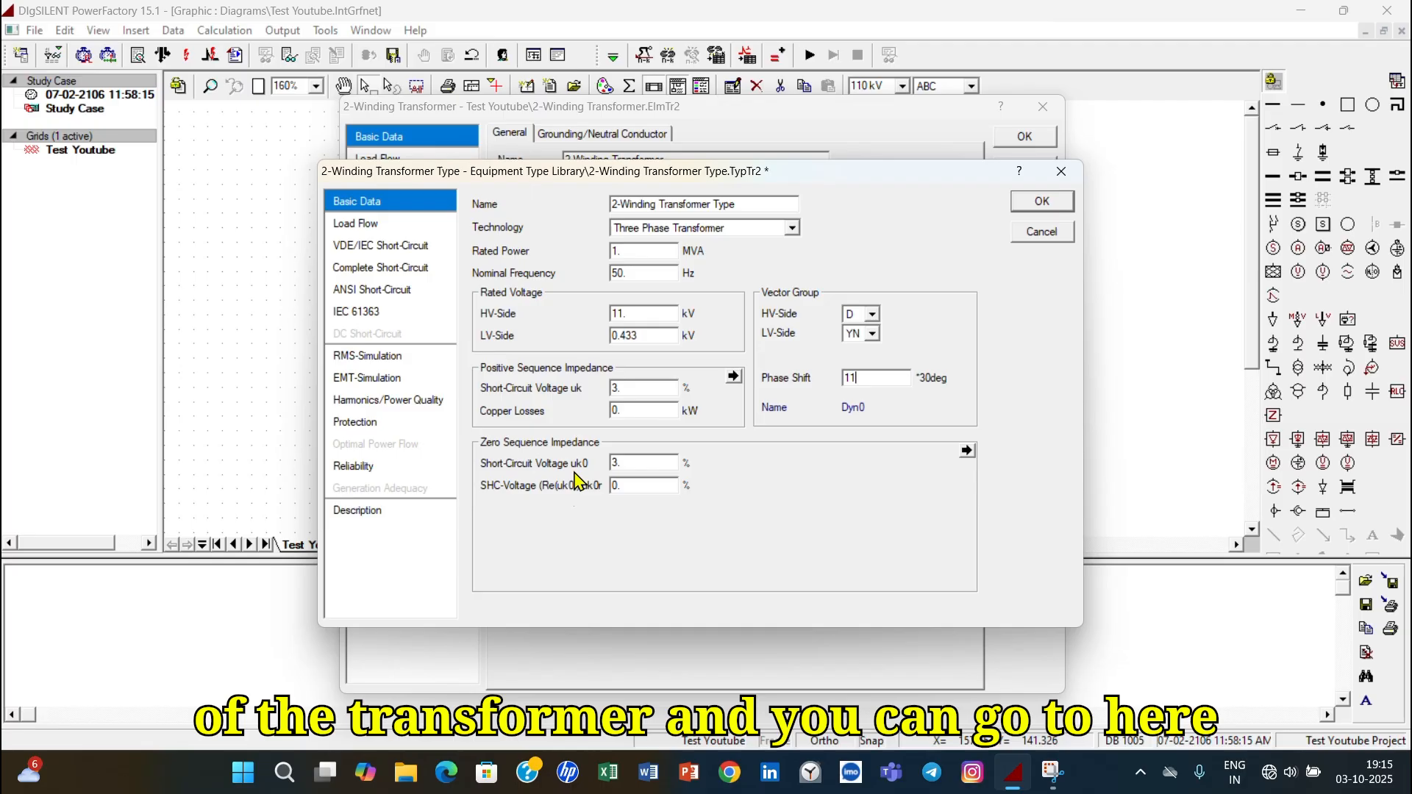
- Review the transformer type's load flow and complete short-circuit parameters, including magnetizing impedance and leakage distribution
click(357, 224)
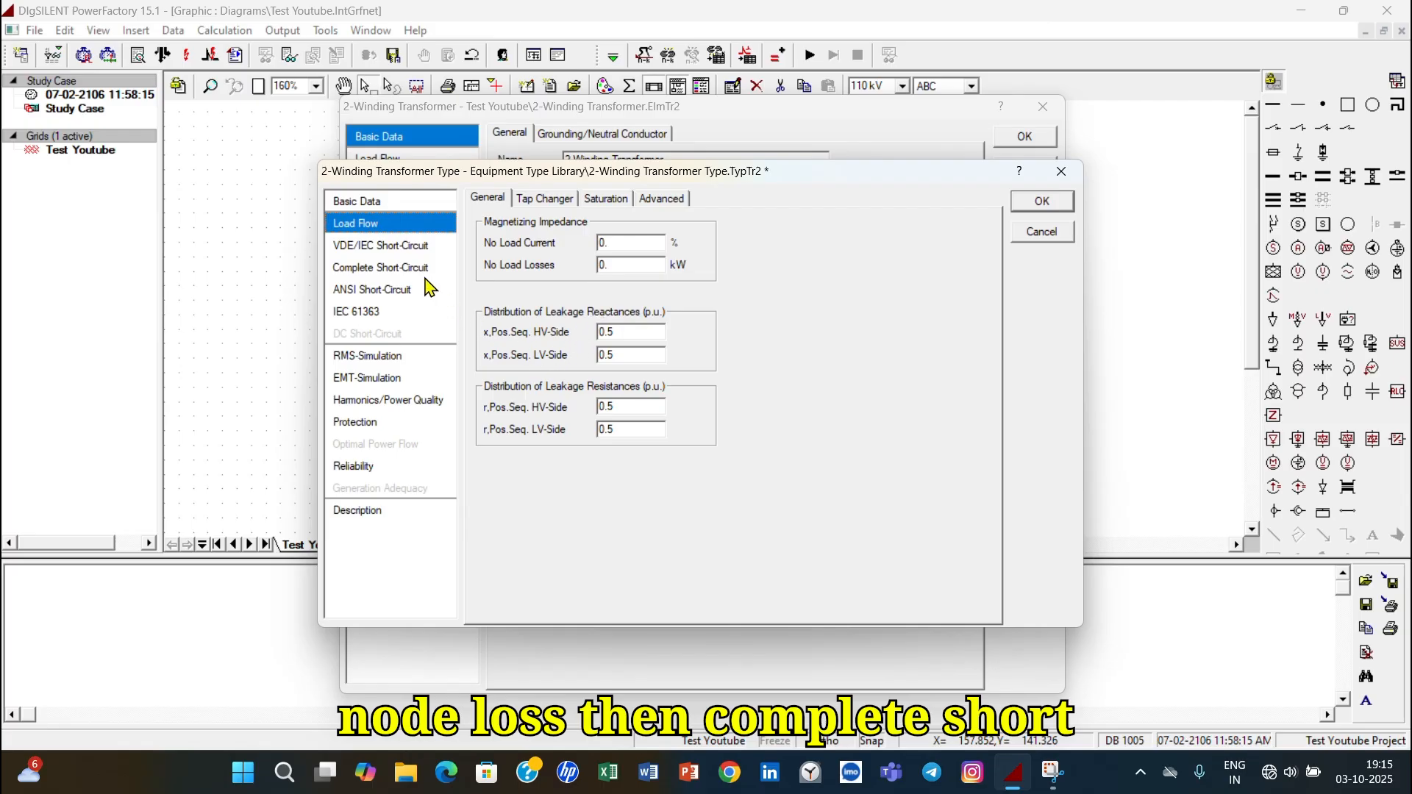
click(389, 272)
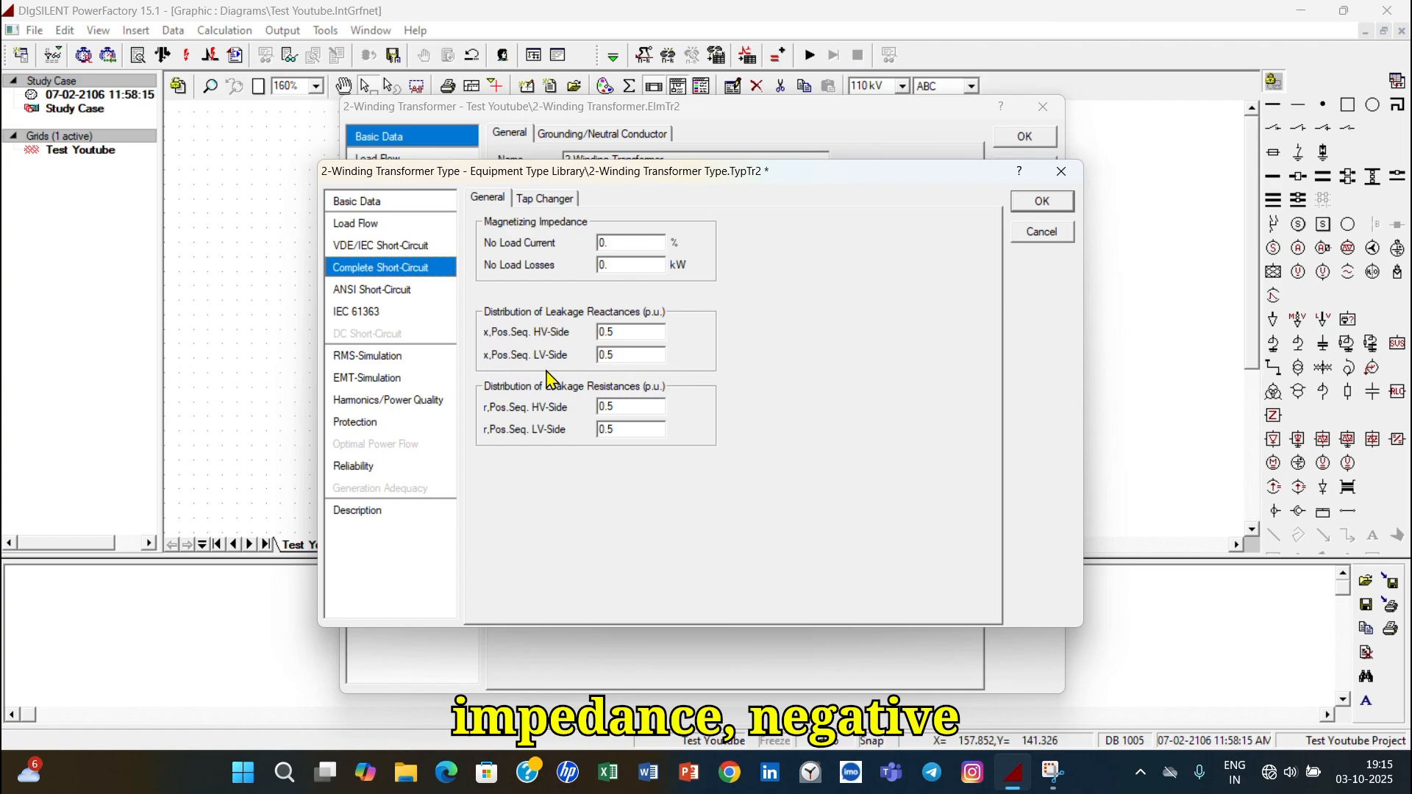
click(394, 224)
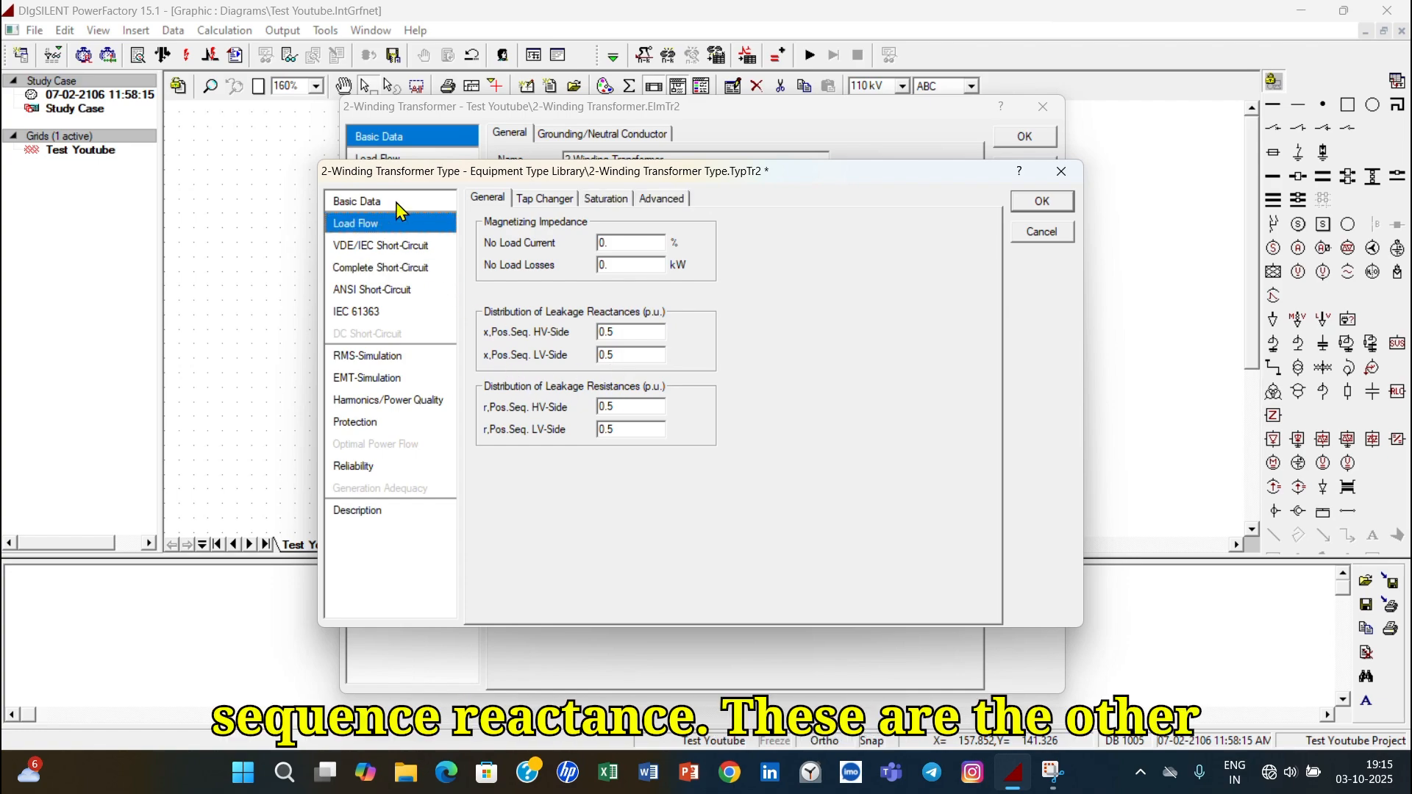
- Keep the transformer type's technology as Three Phase Transformer and accept both the type and the transformer element data
click(395, 202)
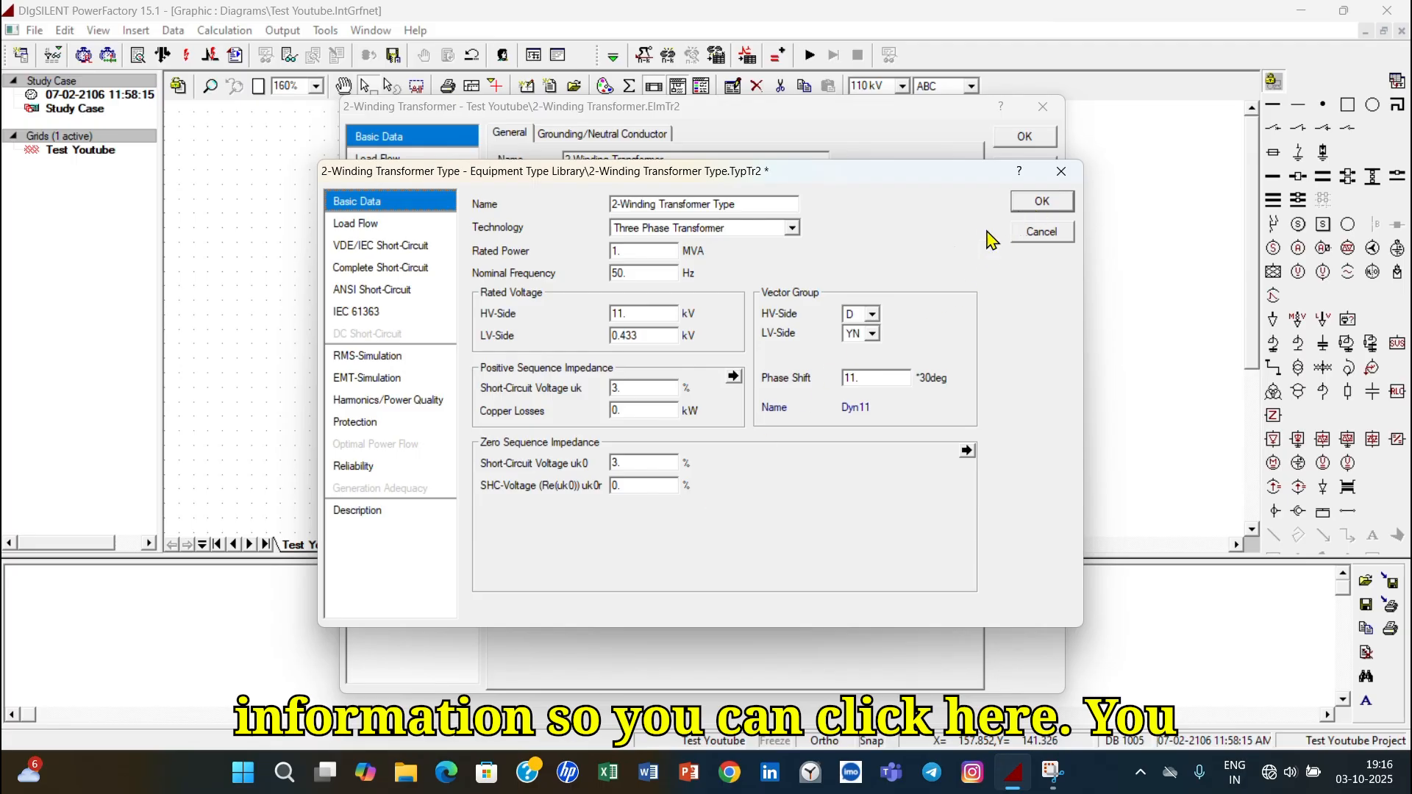
click(792, 229)
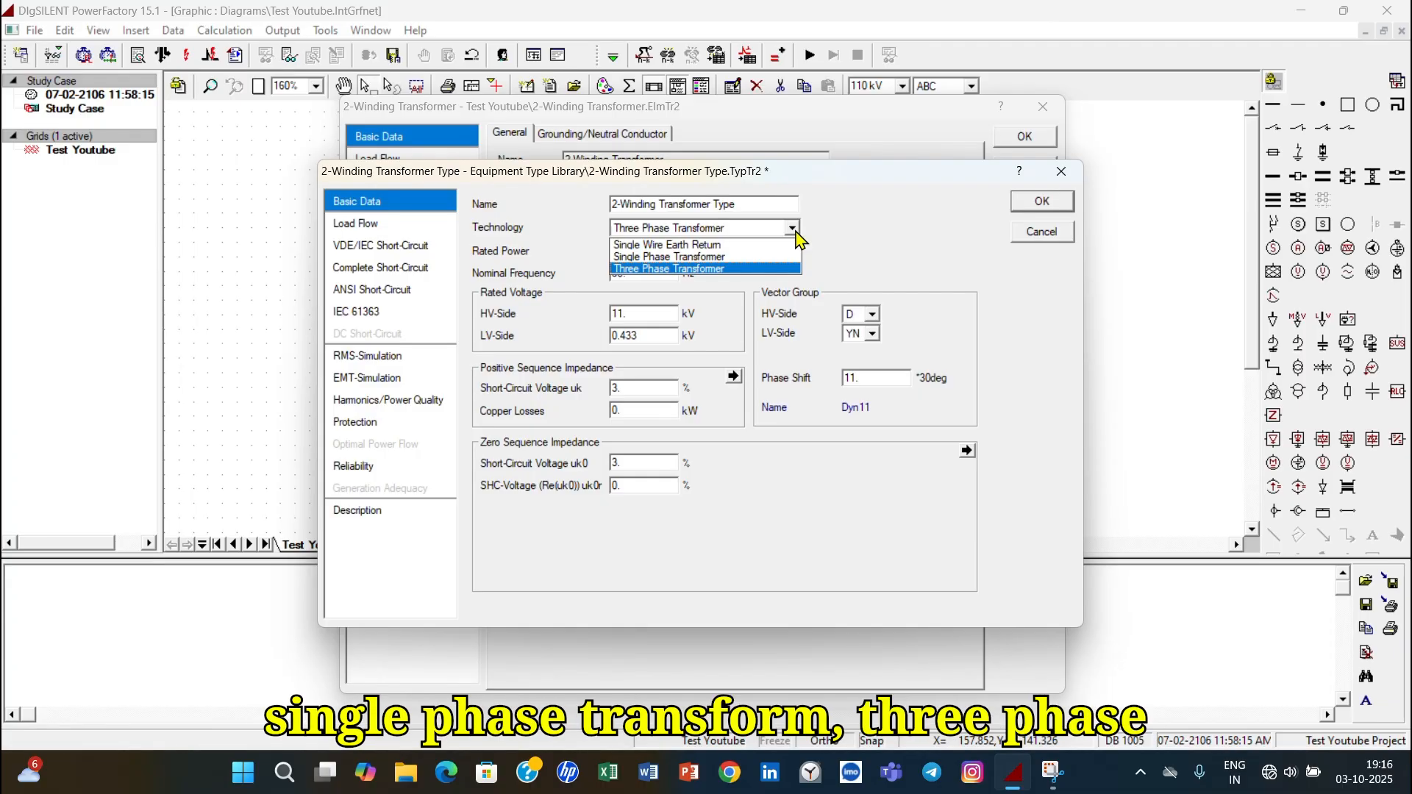
click(796, 232)
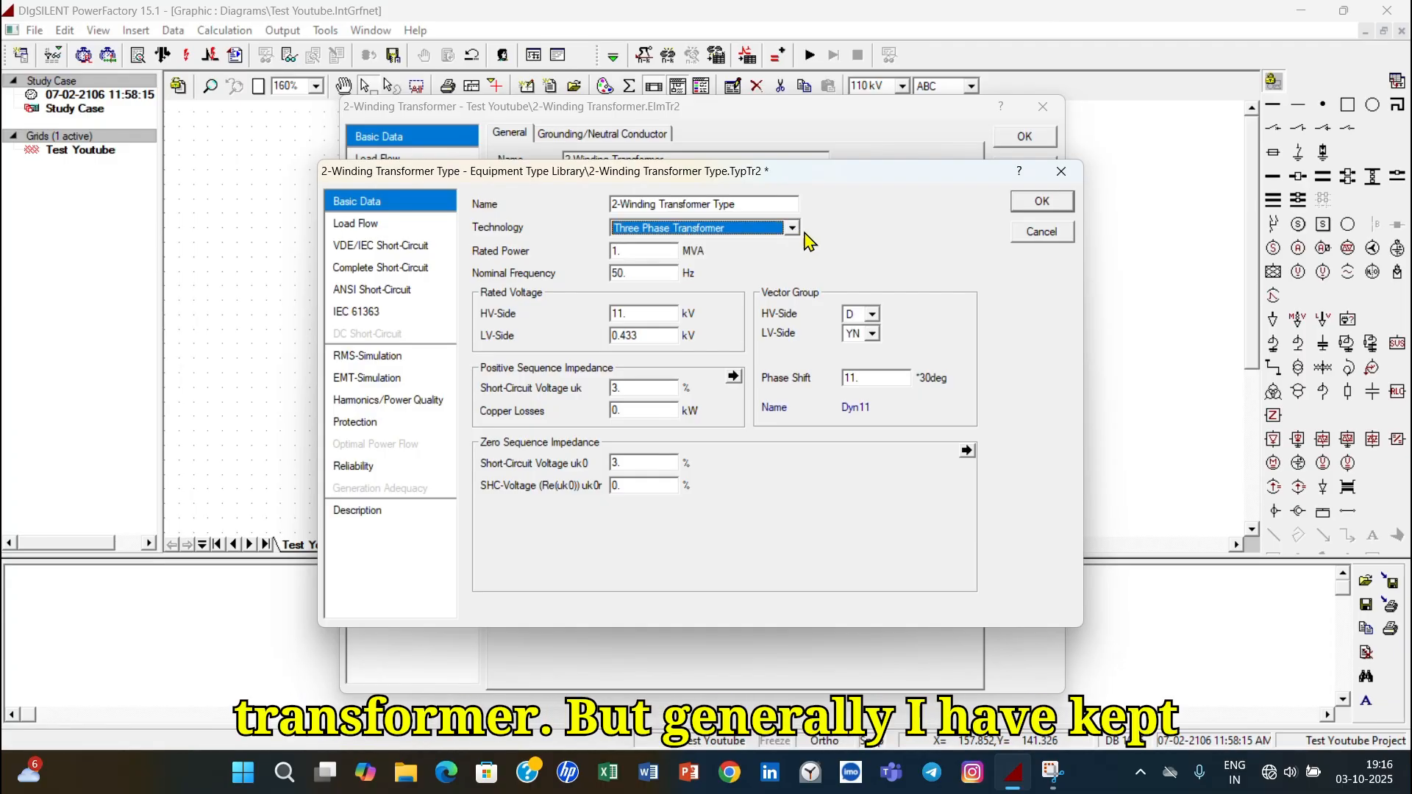
click(1030, 207)
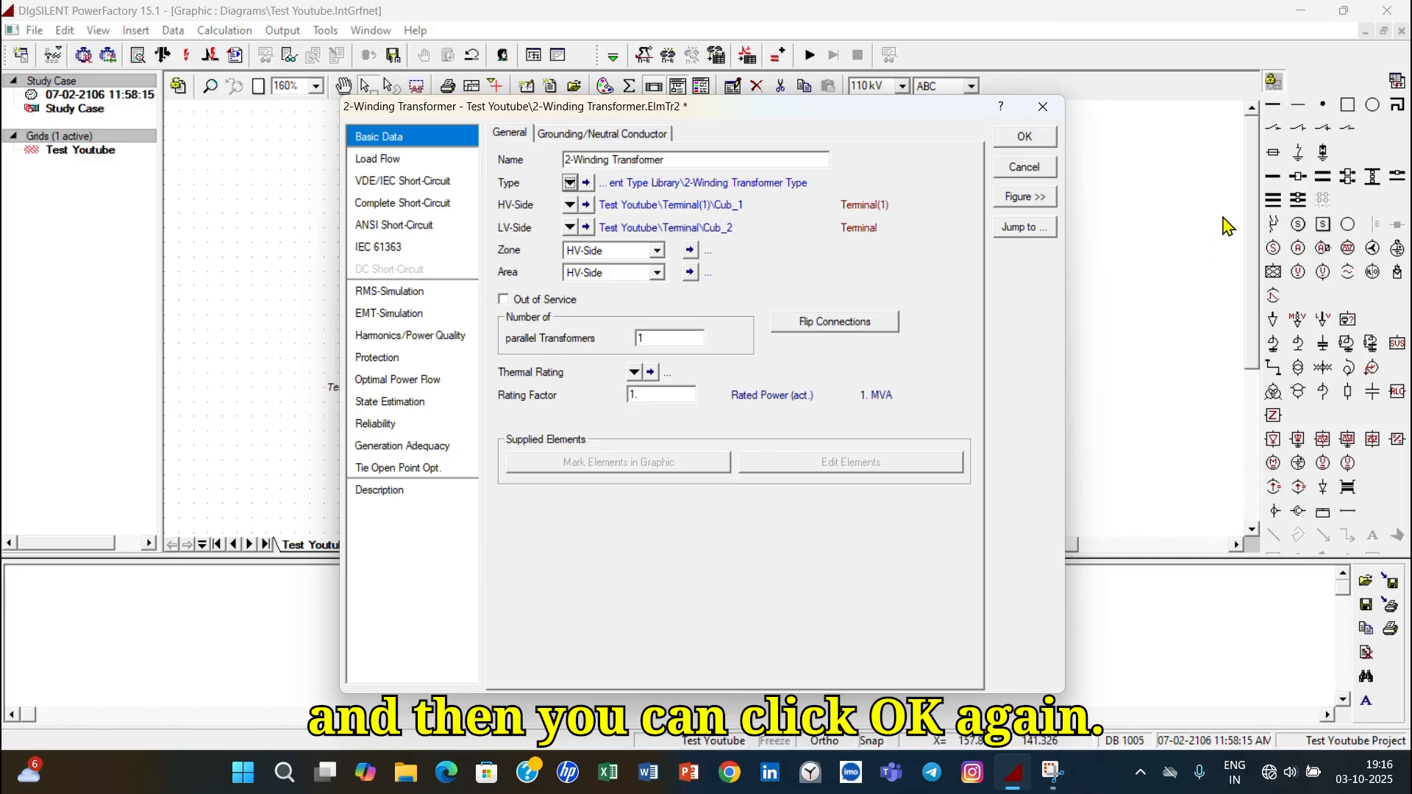
click(1029, 137)
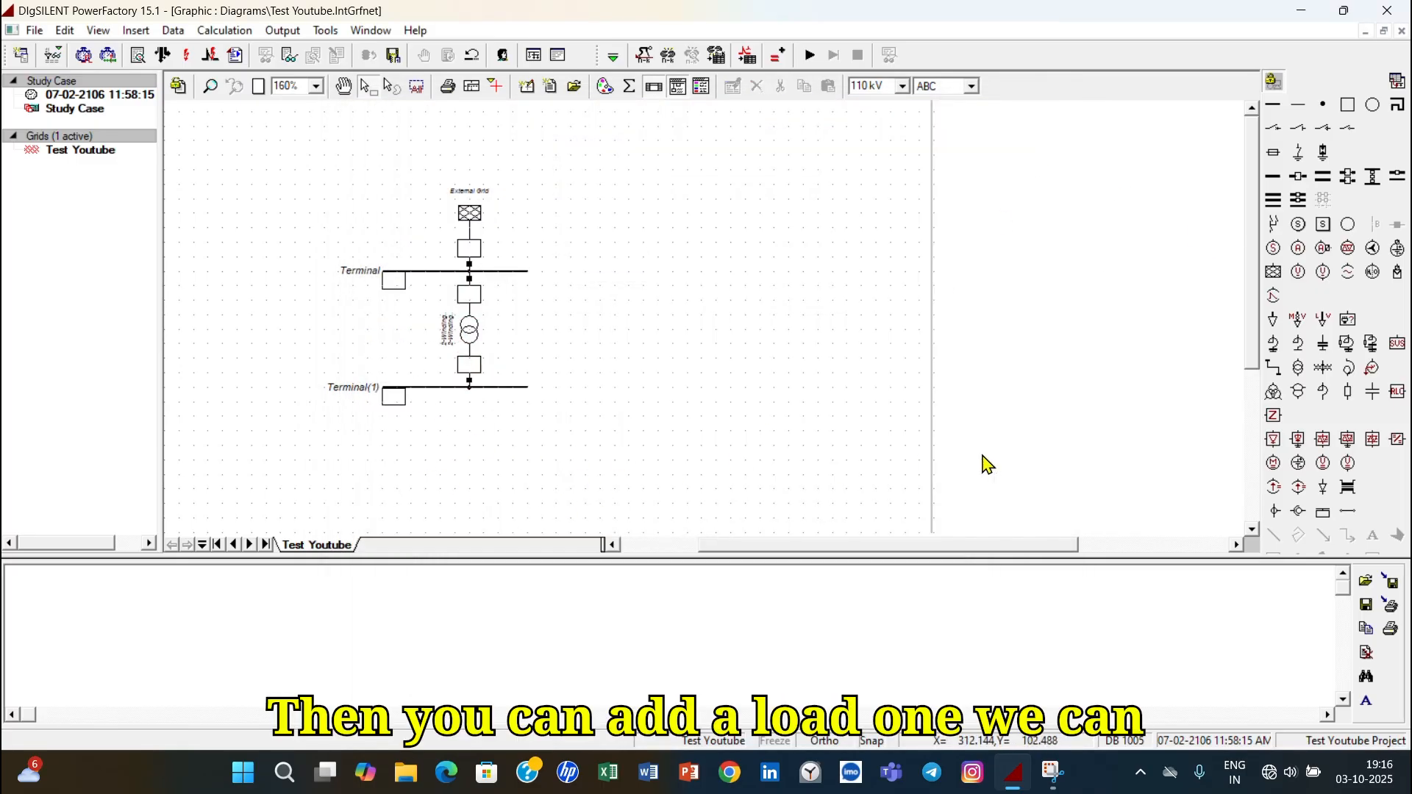
- Place a general load on the lower busbar, Terminal(1), directly below the transformer connection
click(1274, 323)
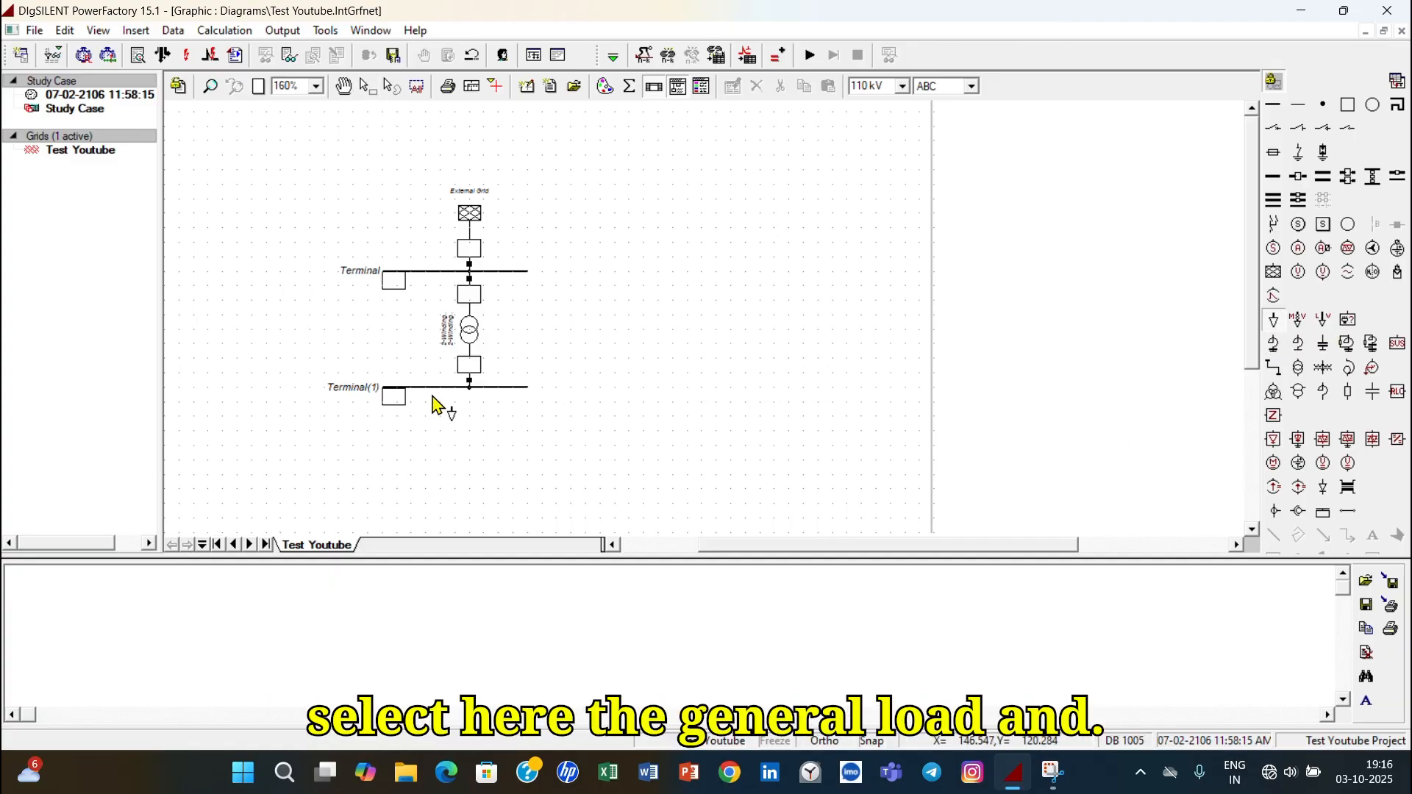
click(469, 391)
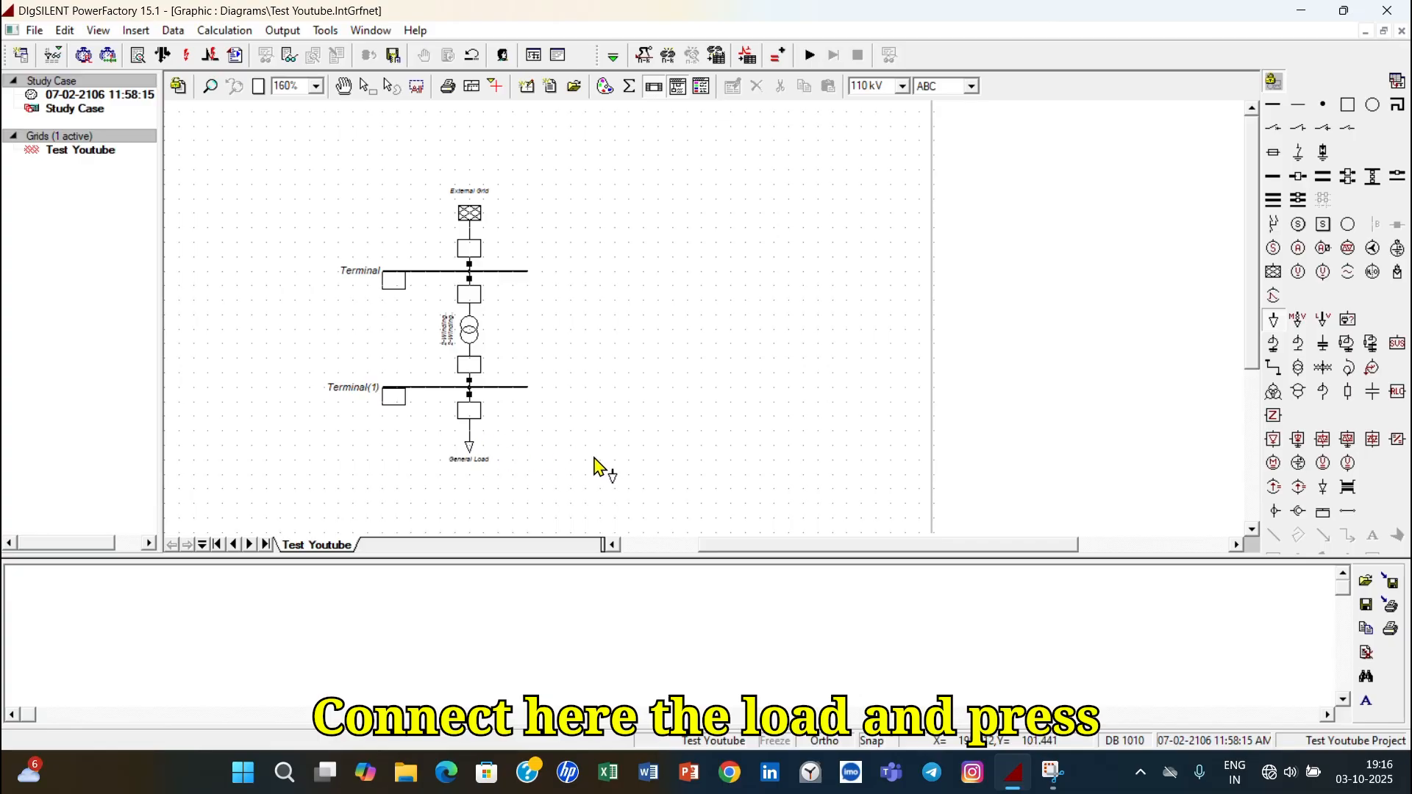
key(Escape)
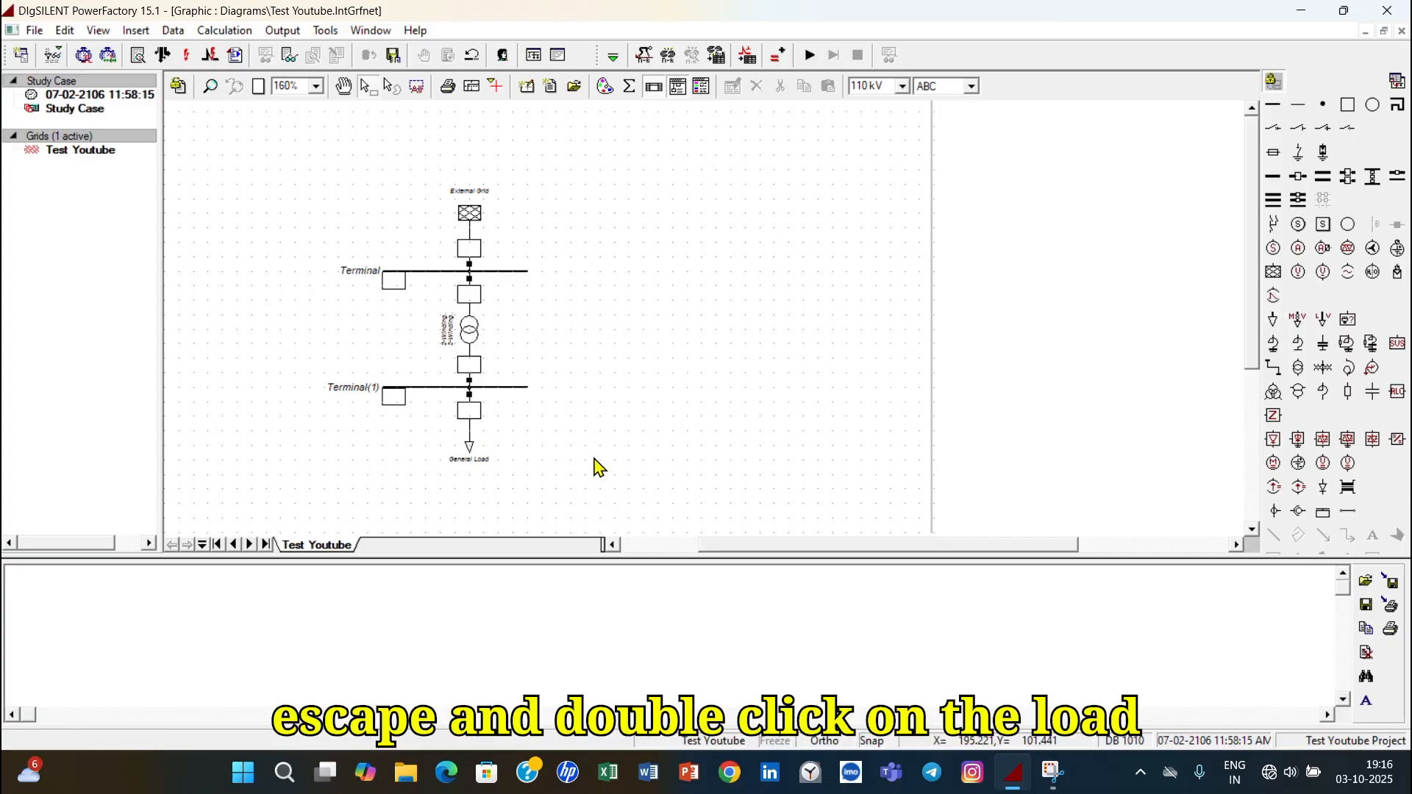
- Open the general load's basic data and create a new project type of General Load Type (TypLod) for it
double_click(470, 409)
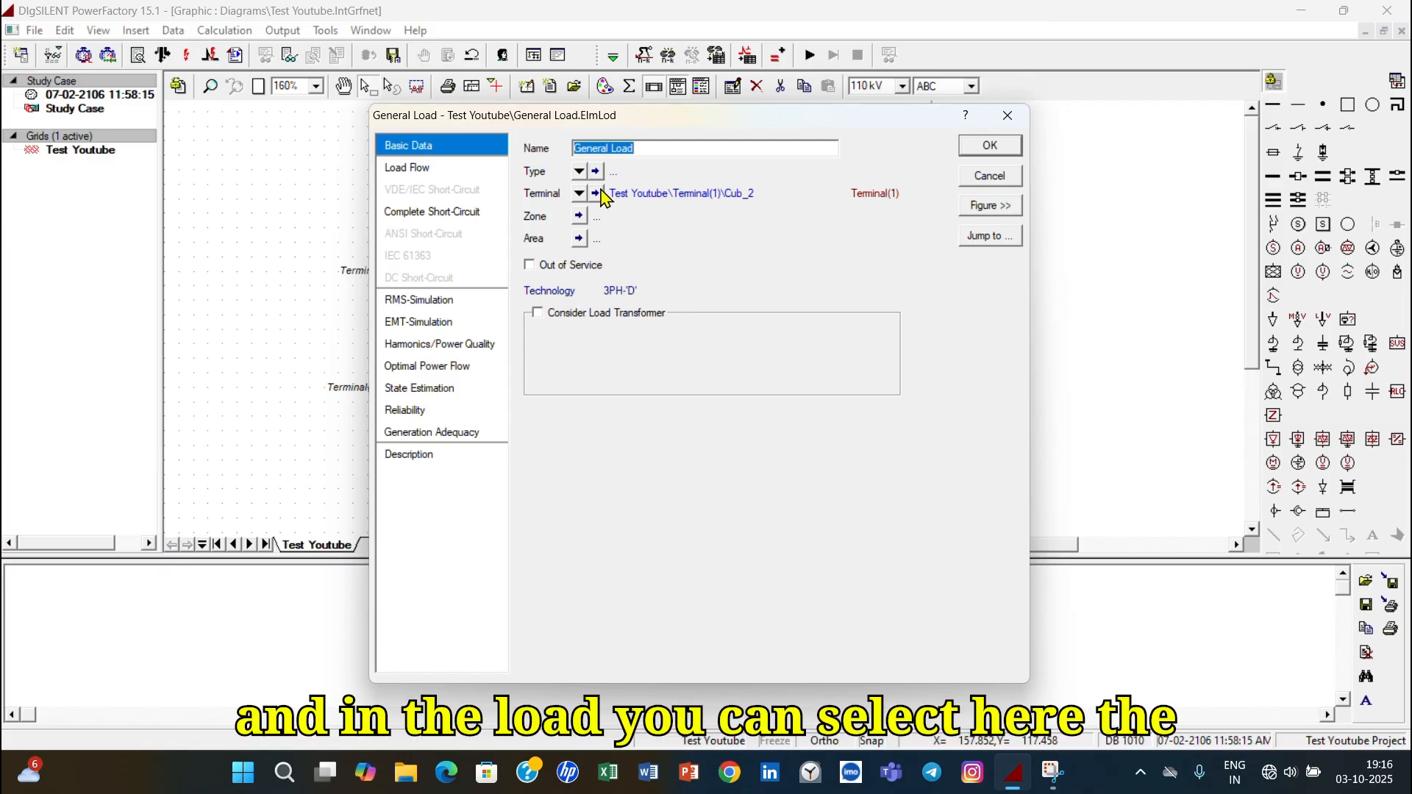
click(579, 171)
mouse_move(615, 242)
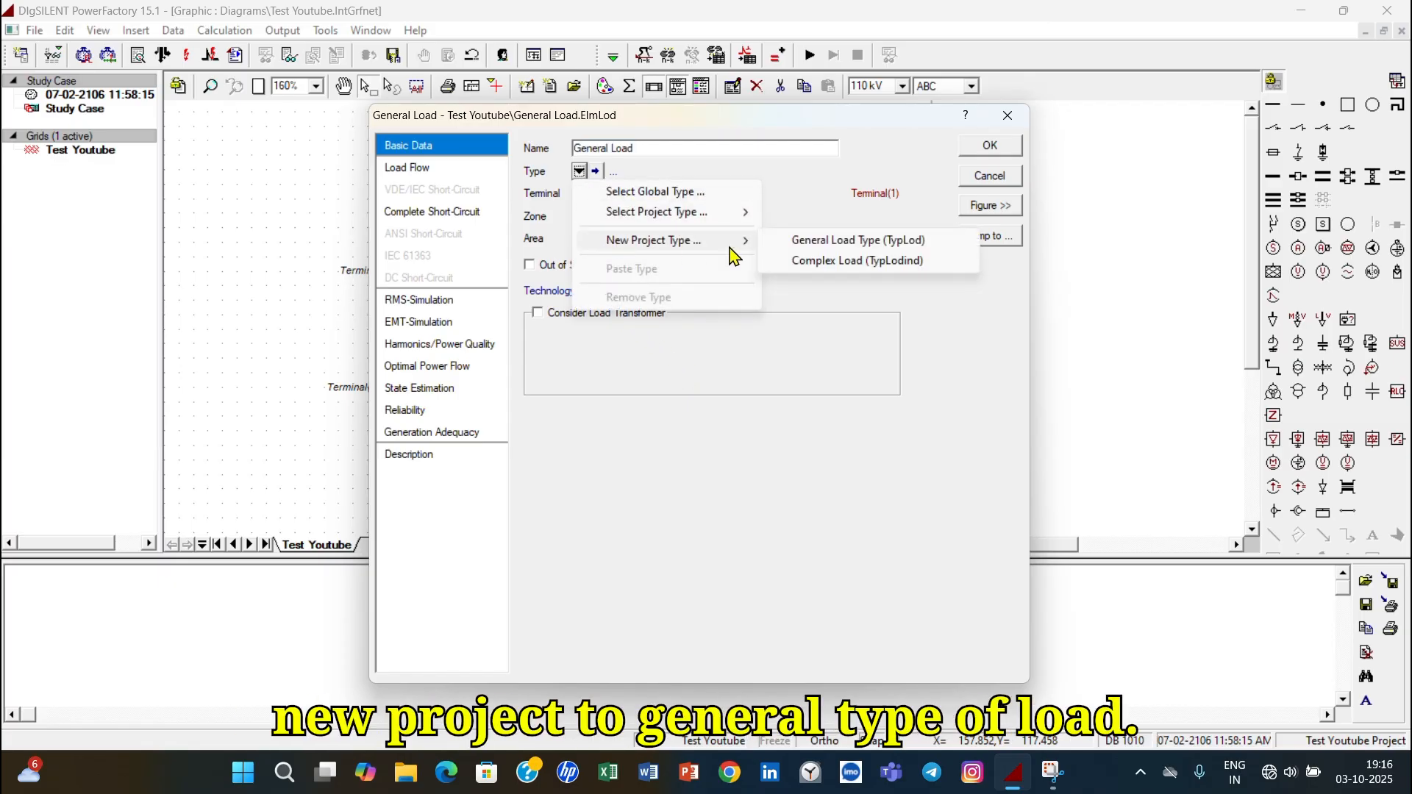
click(809, 240)
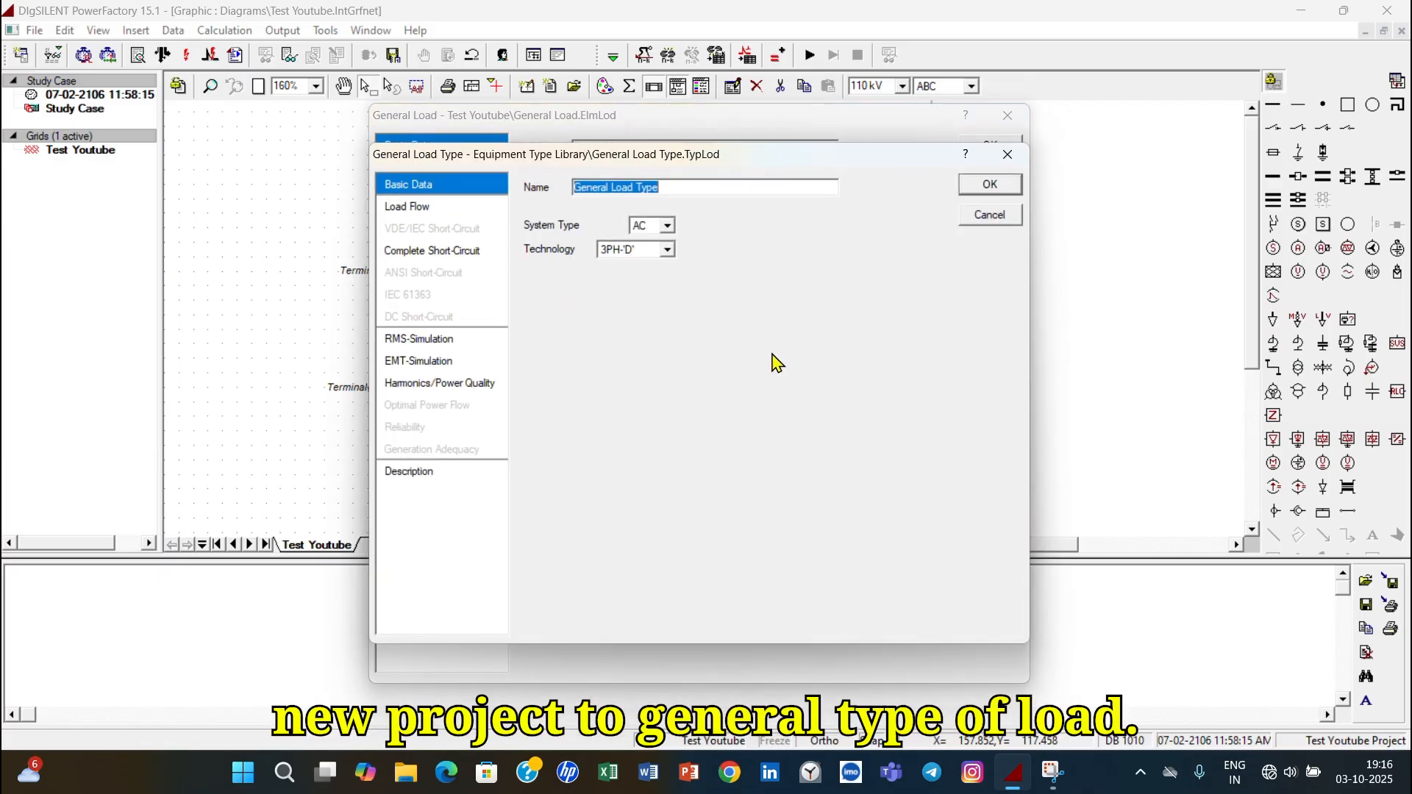
- Keep the load type's system type as AC and technology as 3PH-'D', check its load flow coefficients, and accept the type
click(667, 226)
click(666, 240)
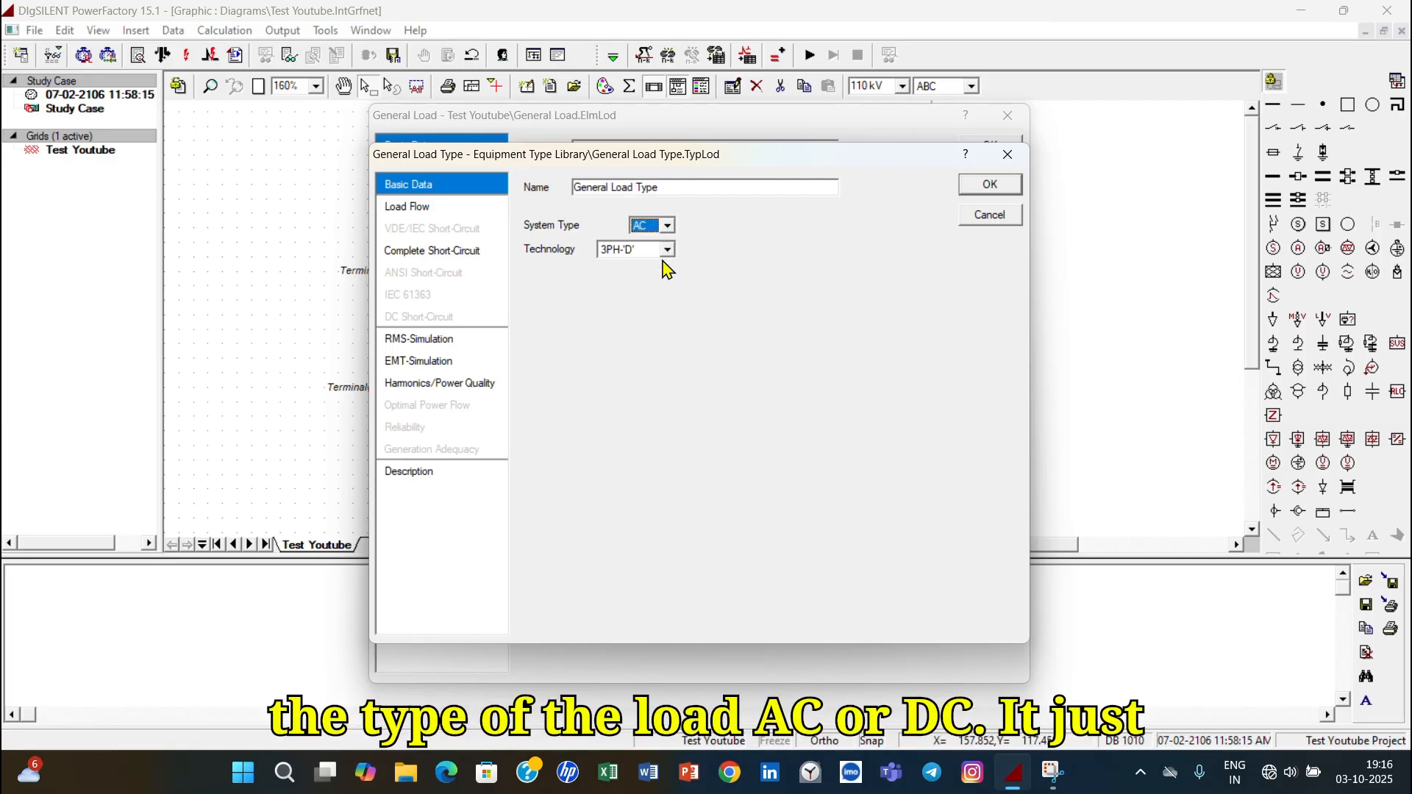
click(667, 251)
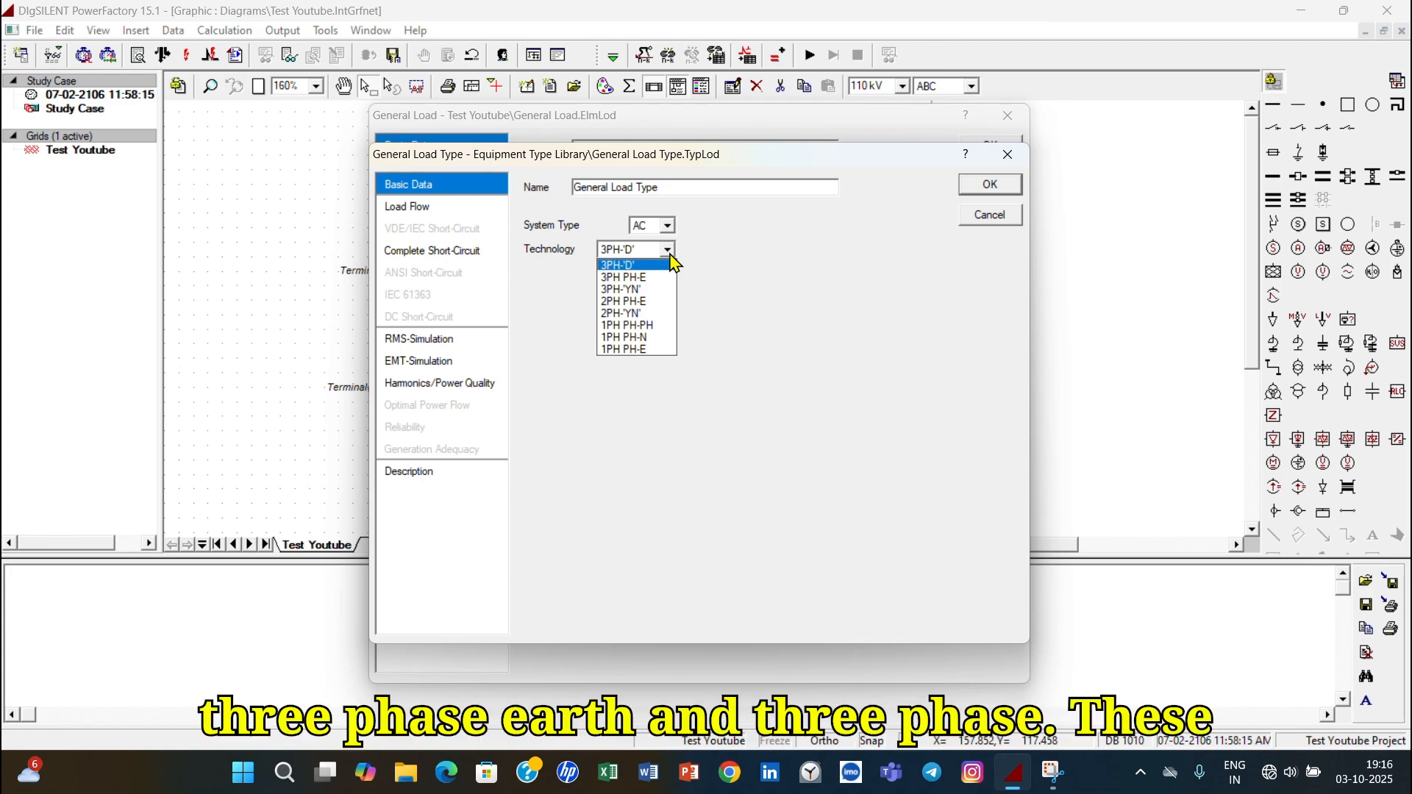
click(670, 256)
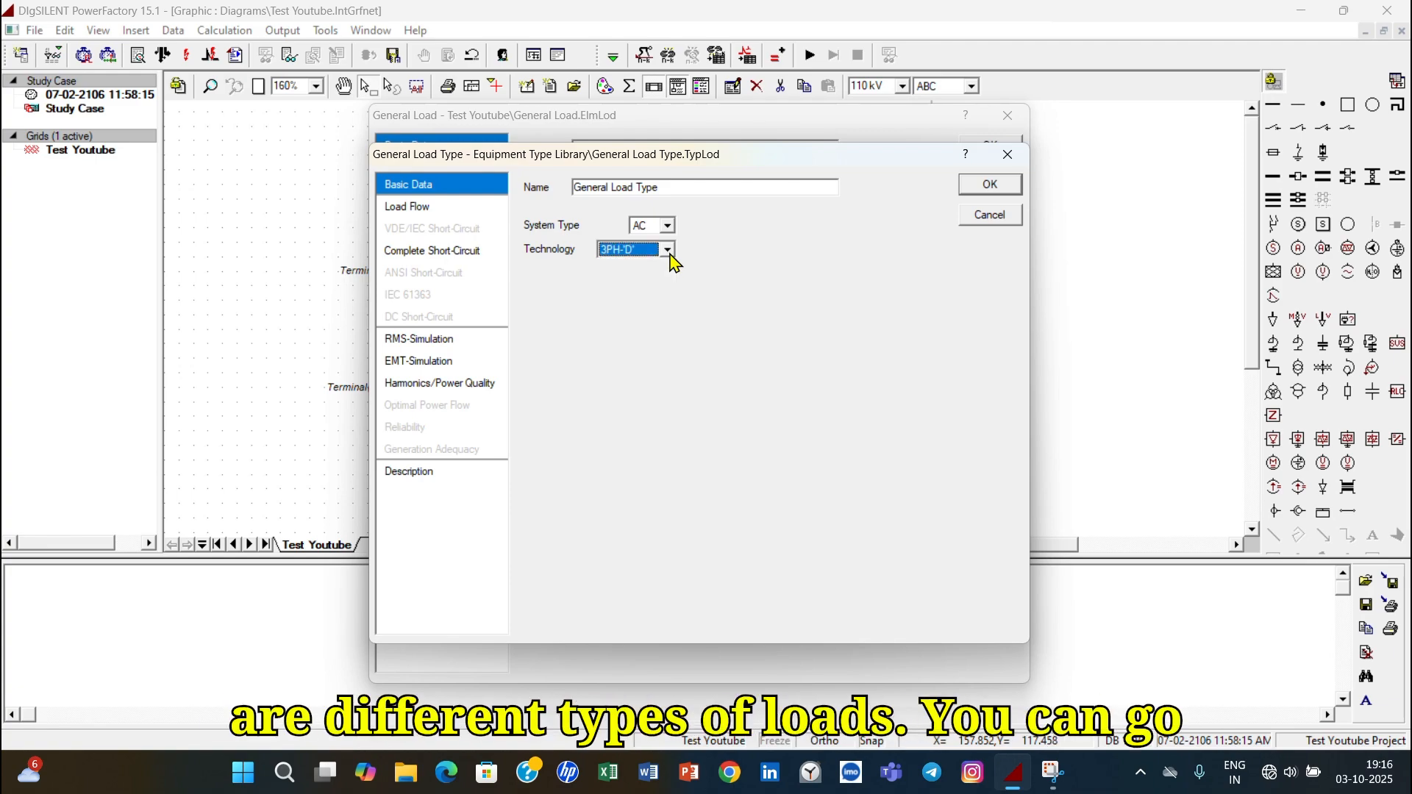
click(427, 209)
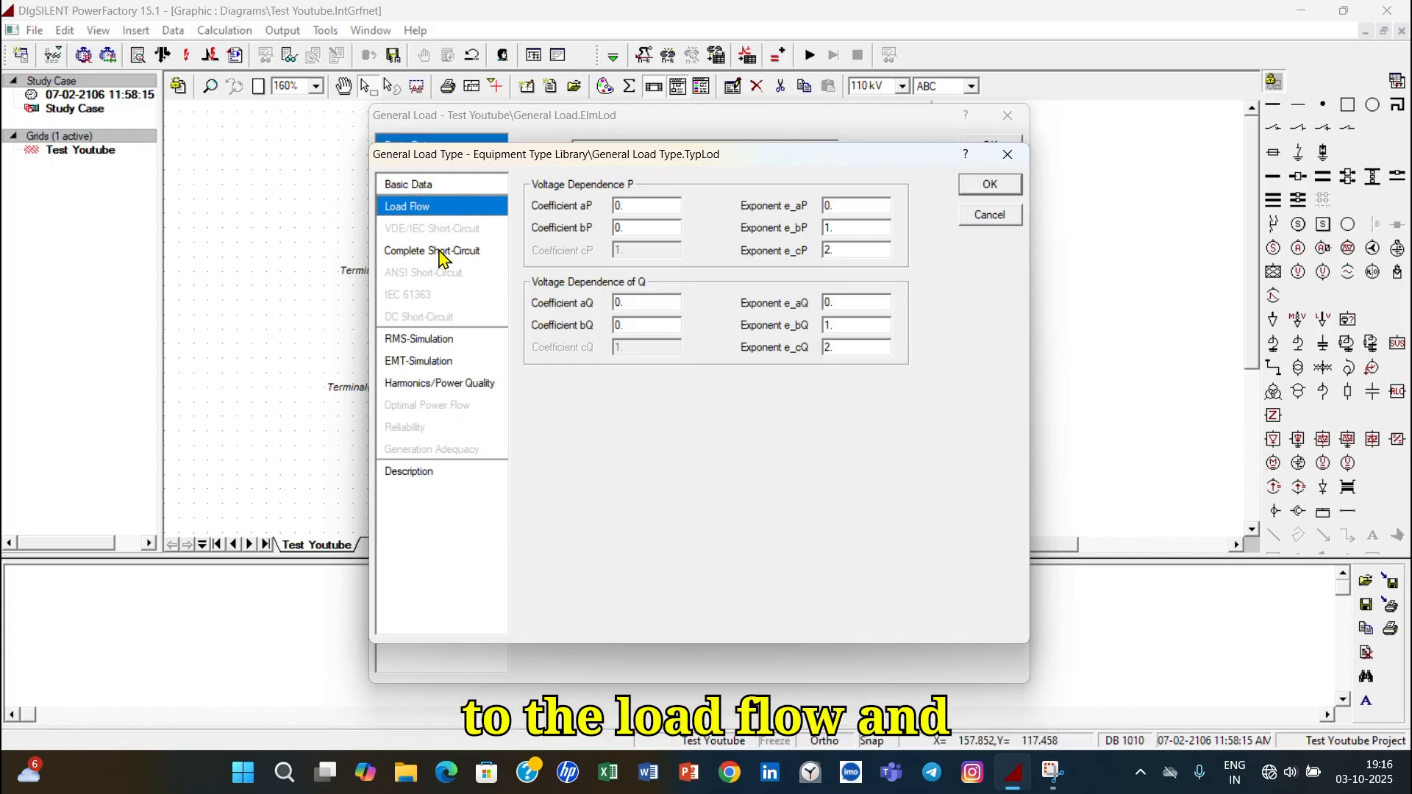
click(437, 192)
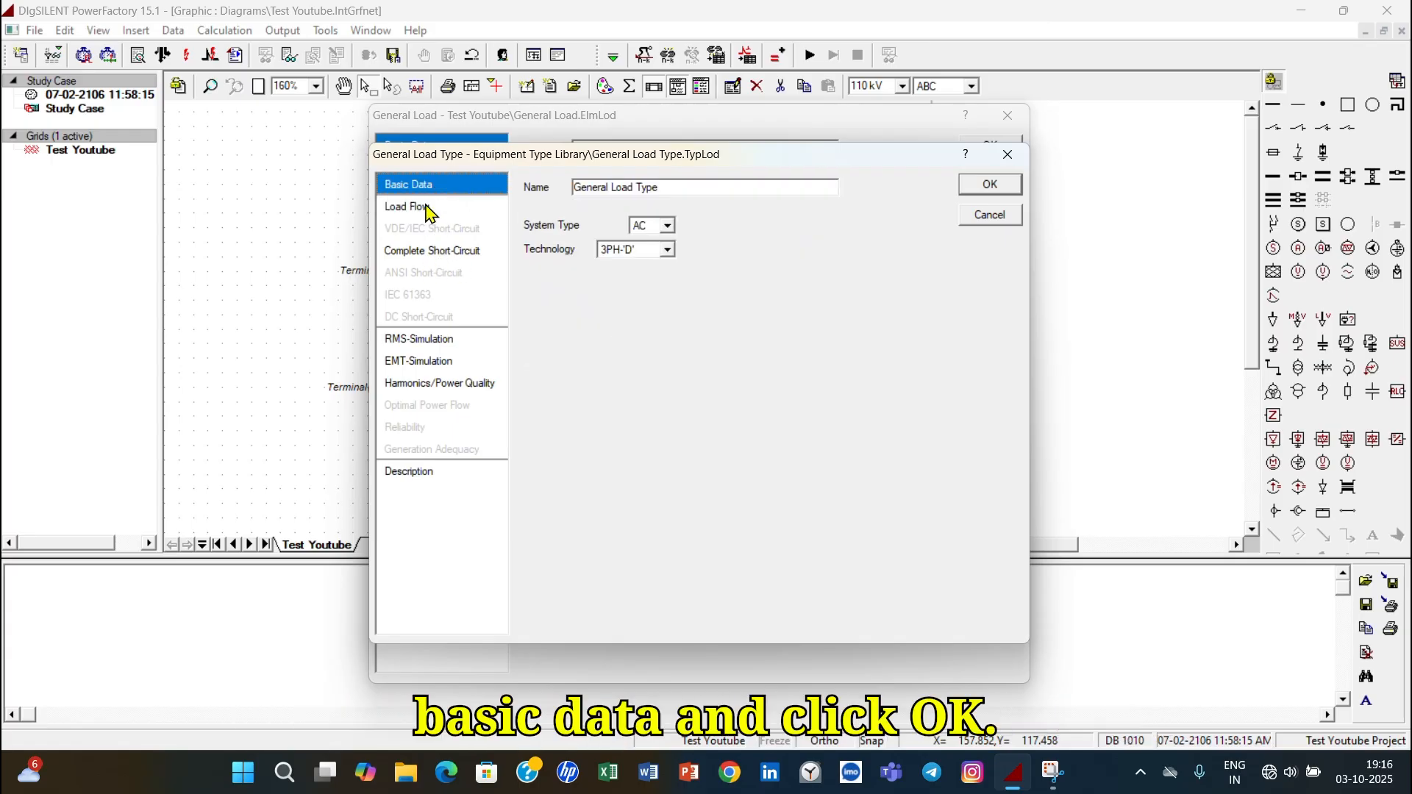
click(971, 189)
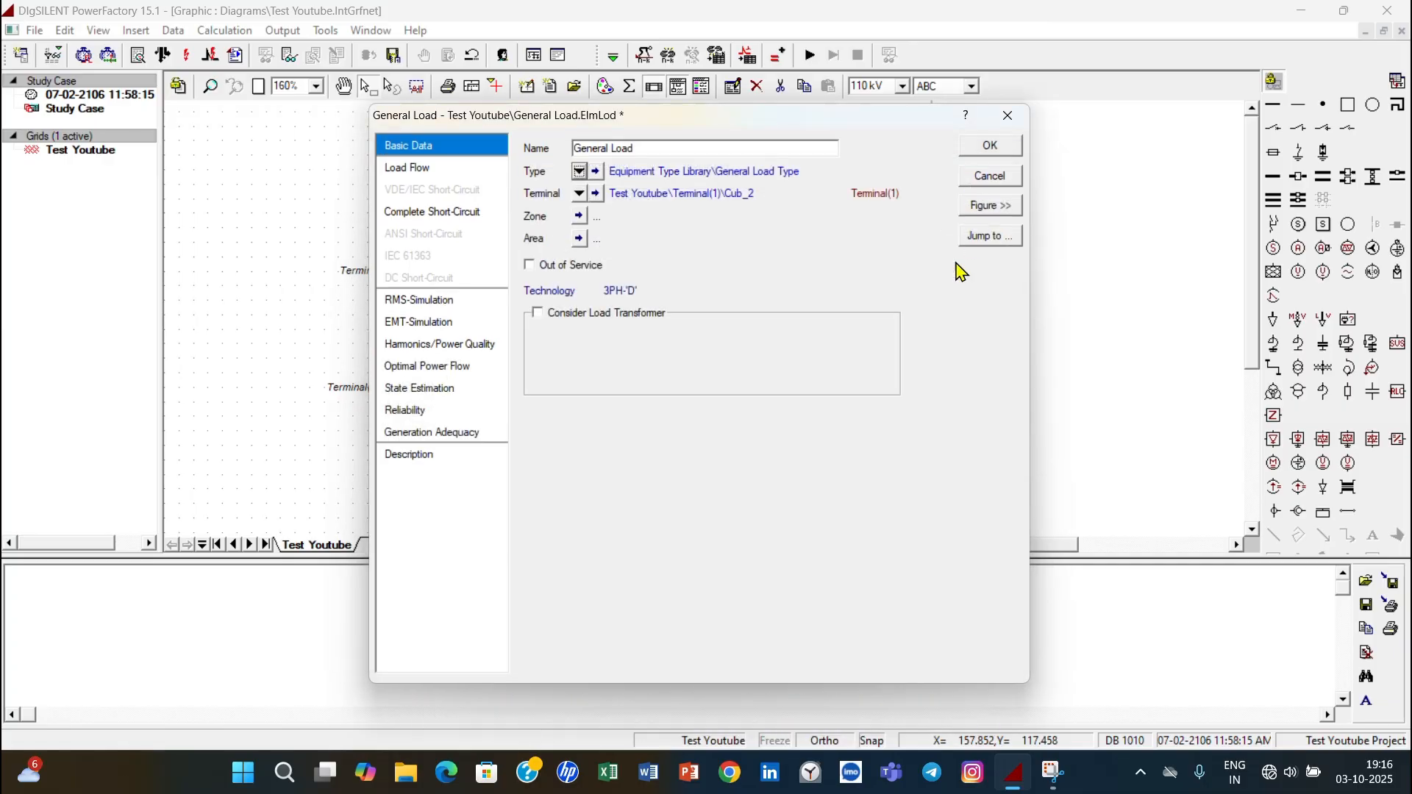
- Set the general load's load flow input mode to P, cos(phi) with an inductive power factor
click(429, 171)
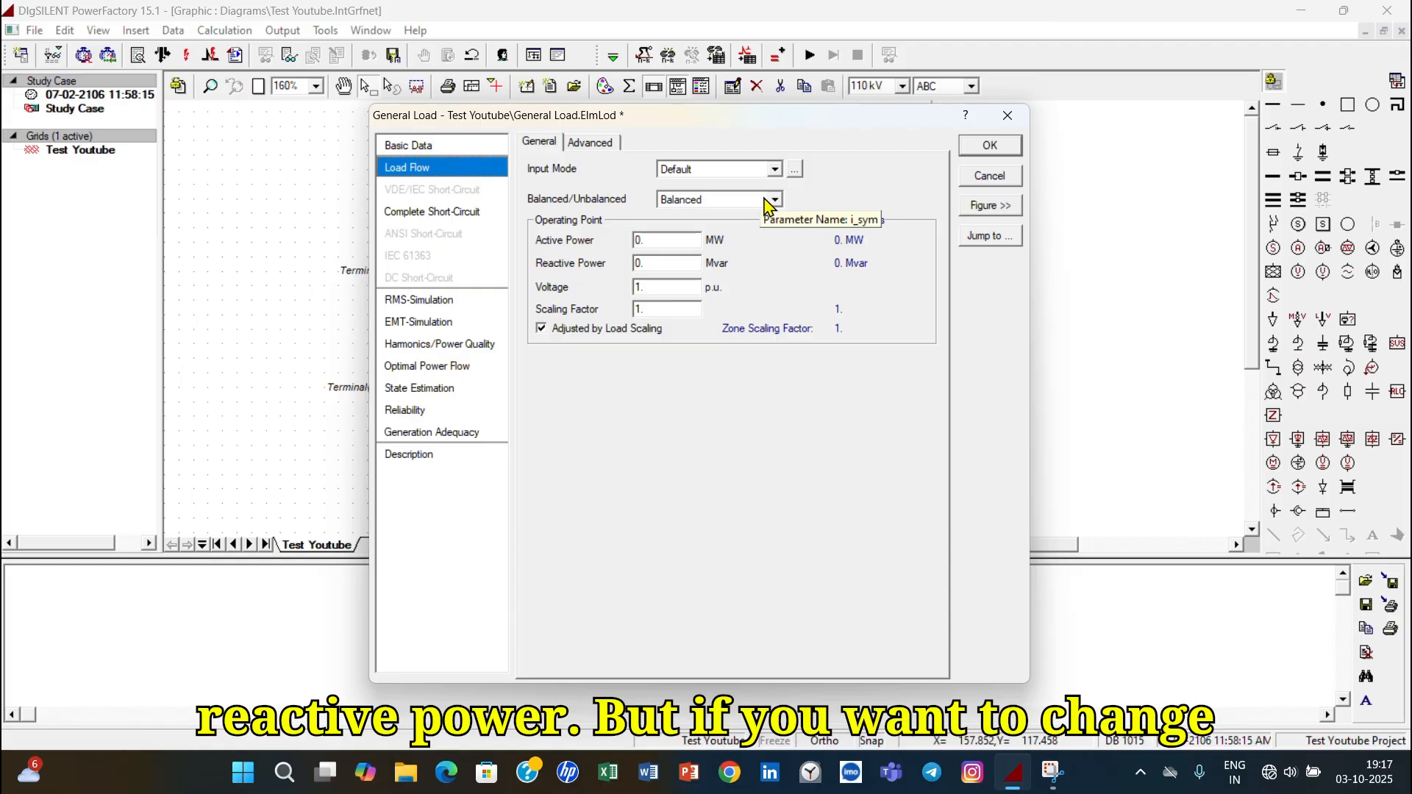
click(774, 169)
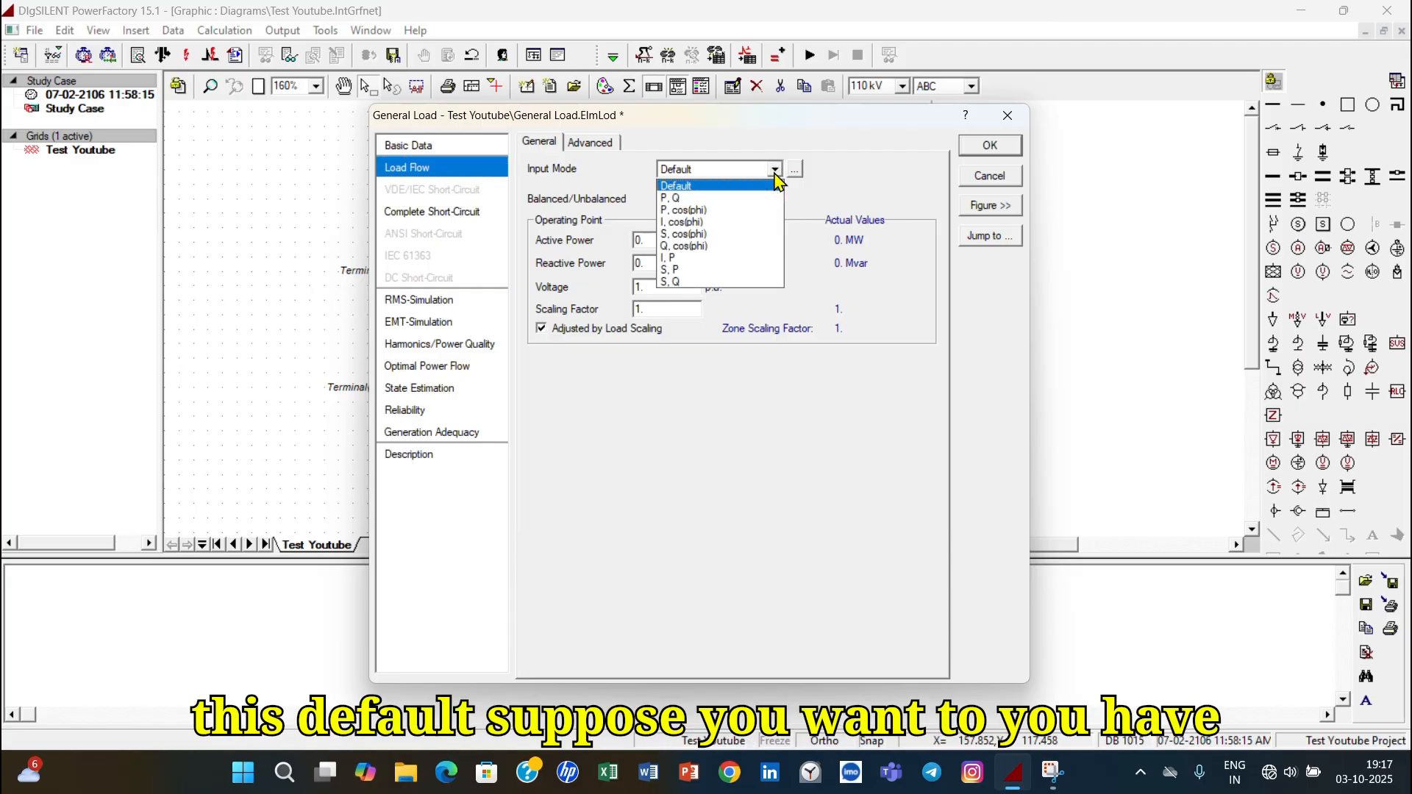
click(743, 213)
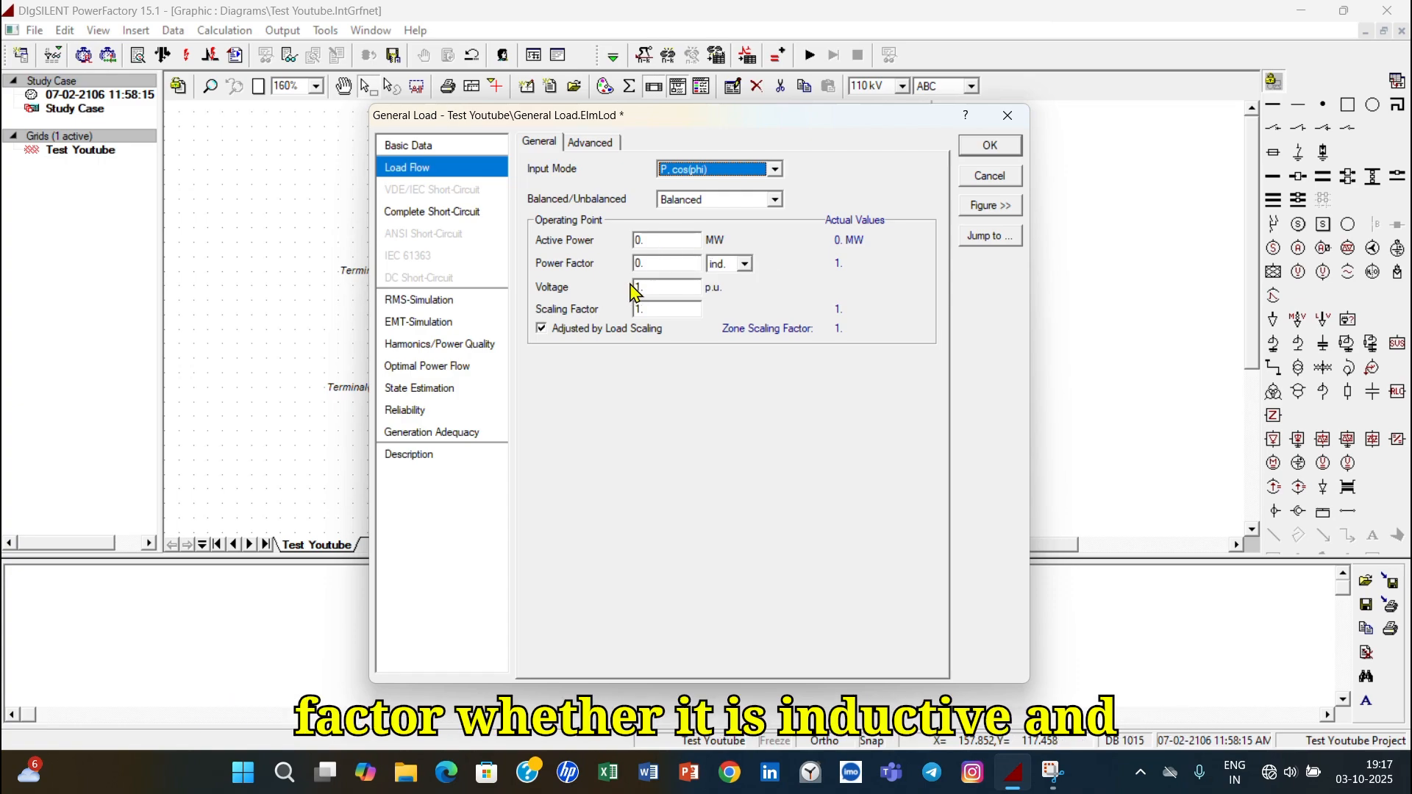
click(744, 264)
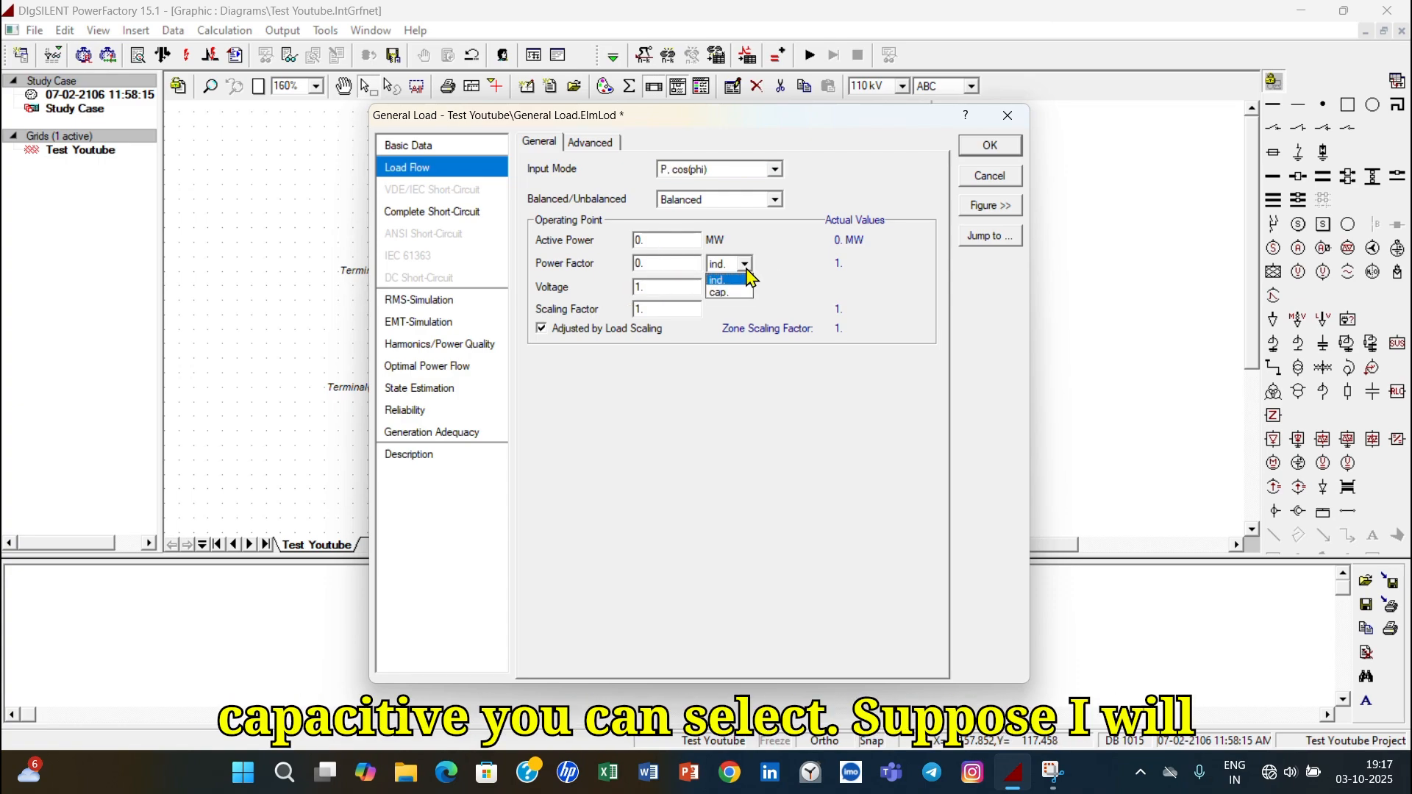
click(748, 280)
- Set the load's active power to 0.4 MW and its power factor to 0.8, and accept the load data
drag(661, 245, 635, 248)
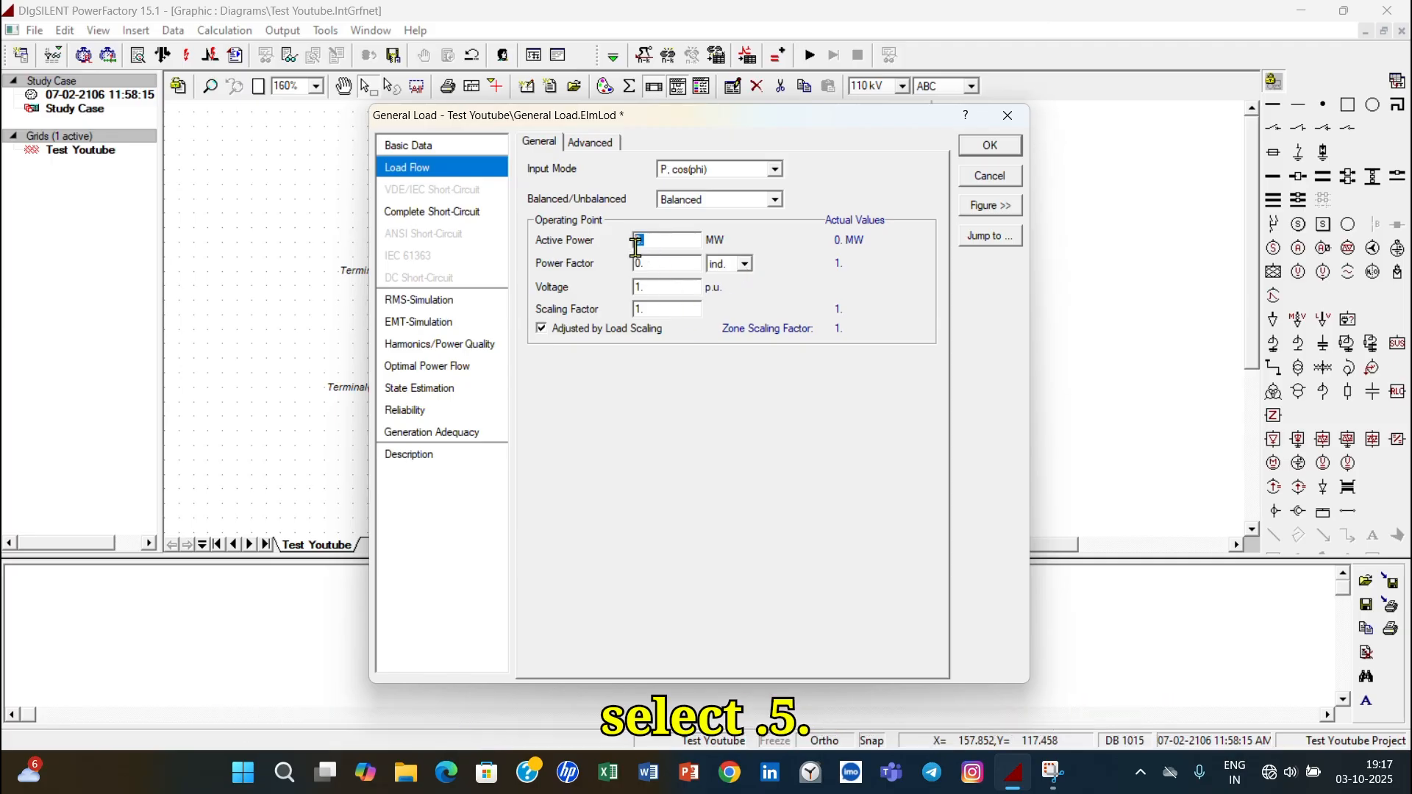
text(.)
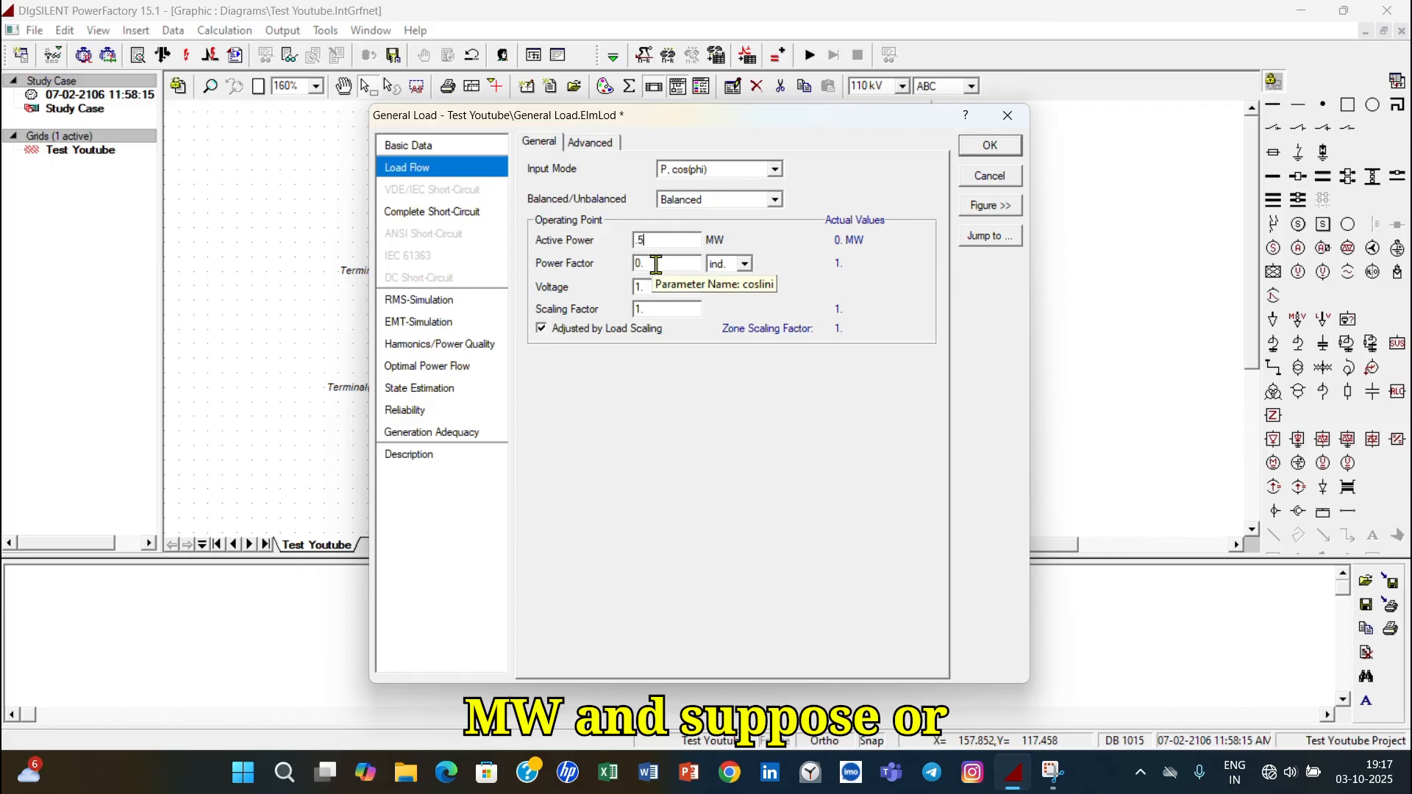
key(BackSpace)
key(BackSpace)
key(Tab)
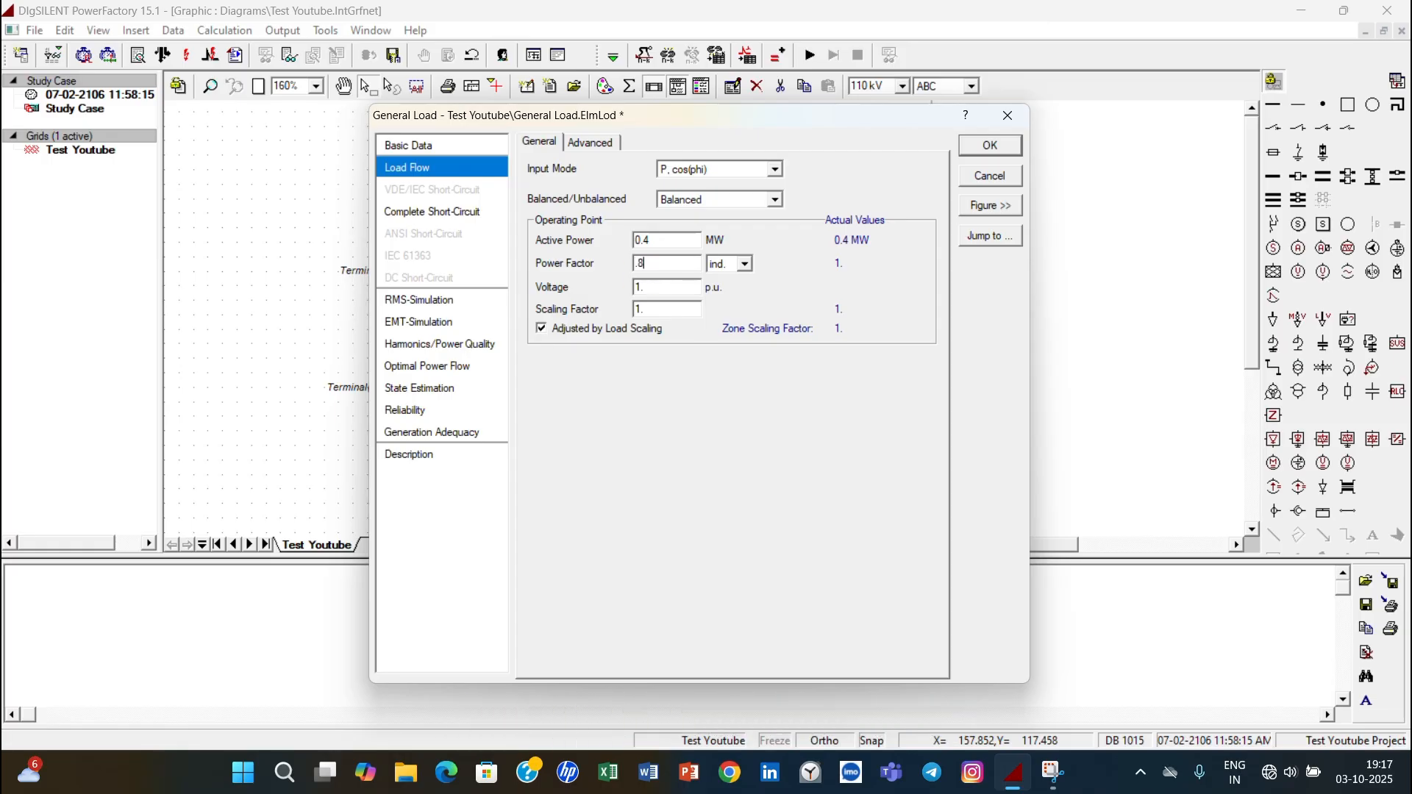
text(.8)
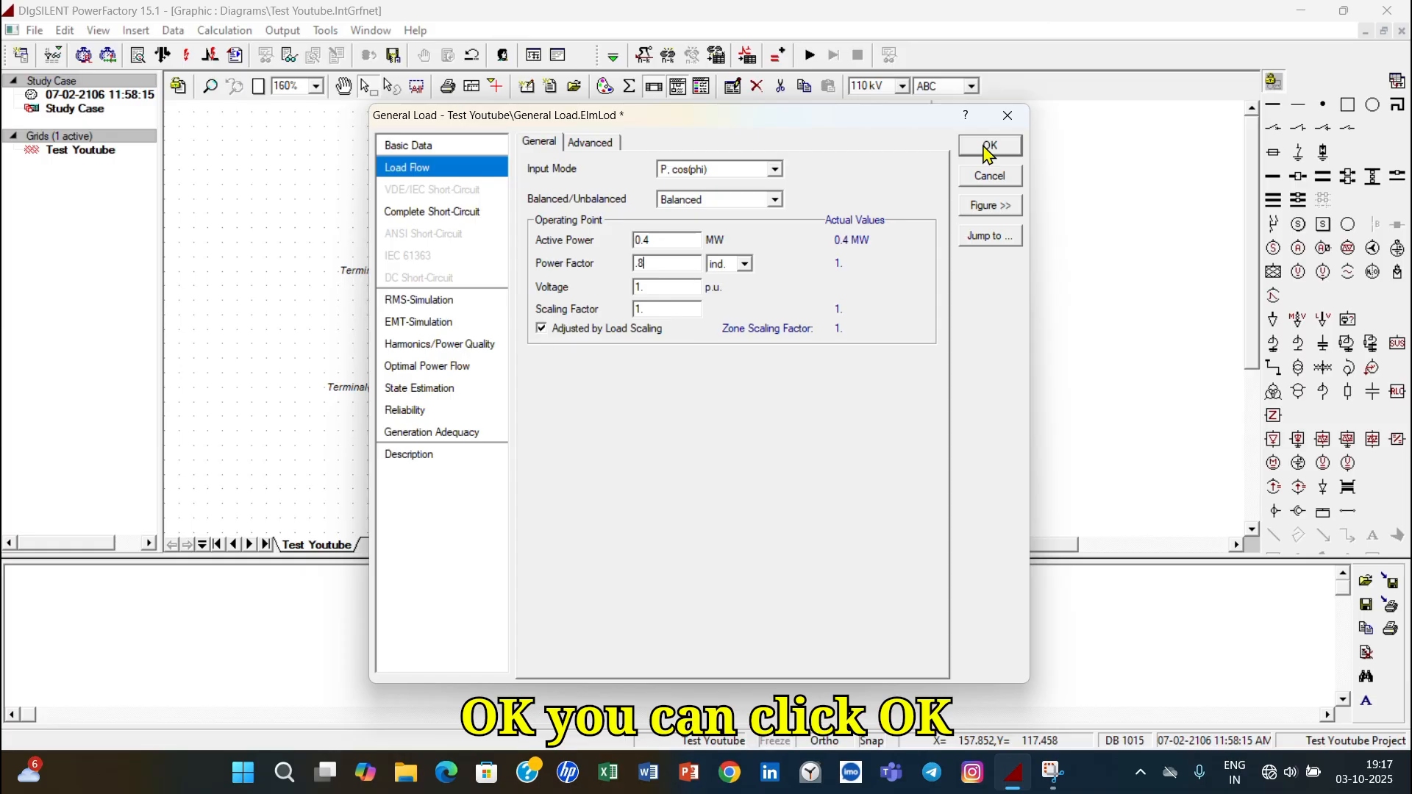
click(989, 147)
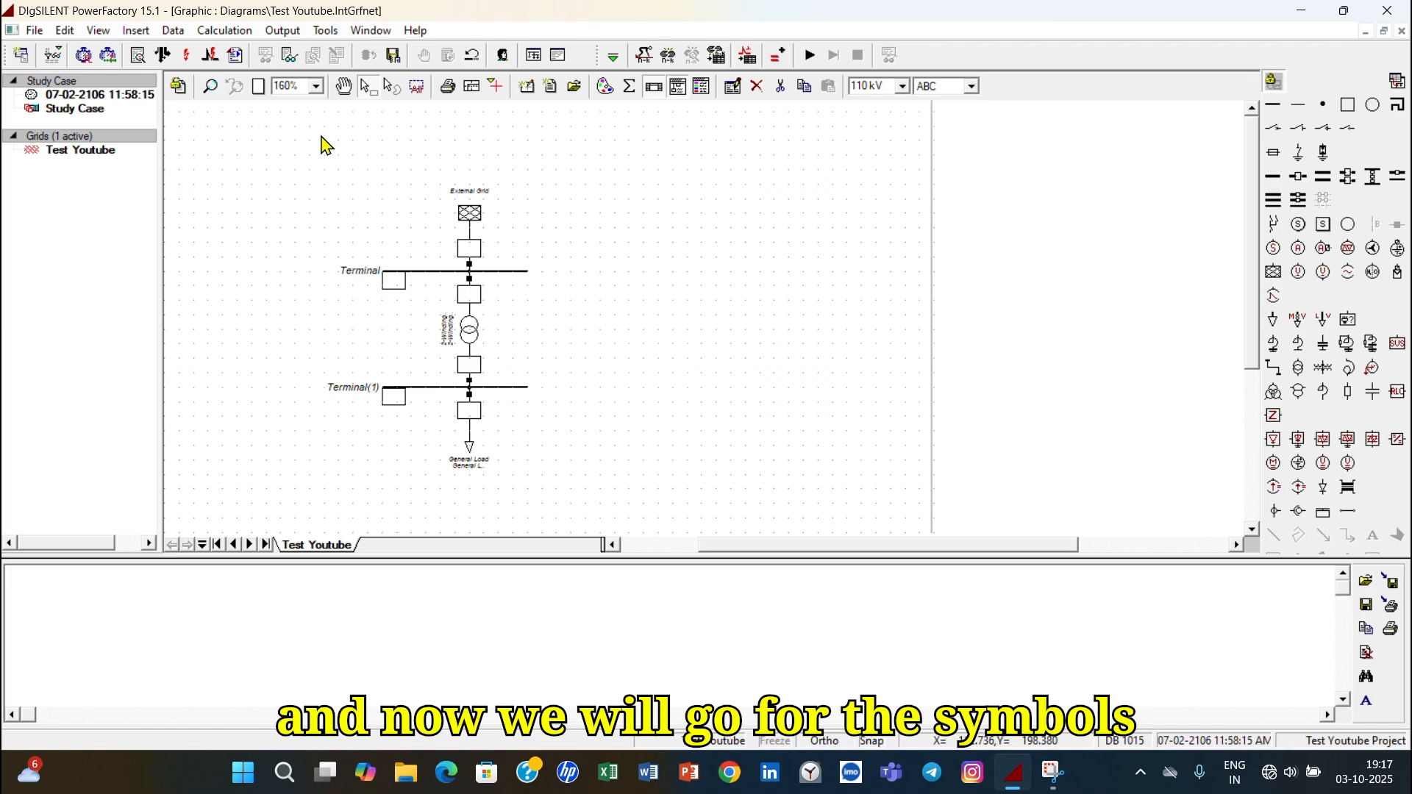
- Try to execute a load flow calculation with the AC load flow, balanced, positive sequence method
click(221, 31)
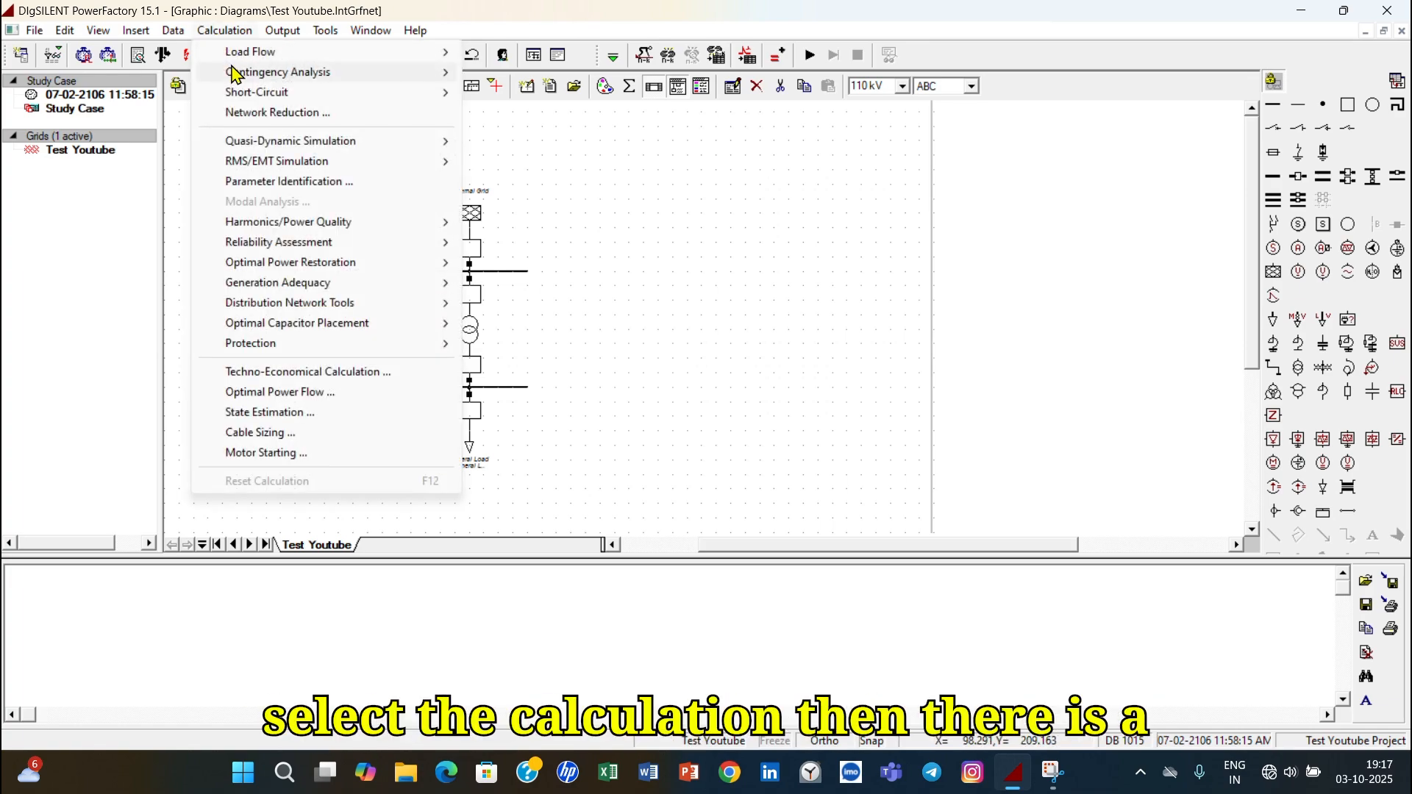
mouse_move(240, 53)
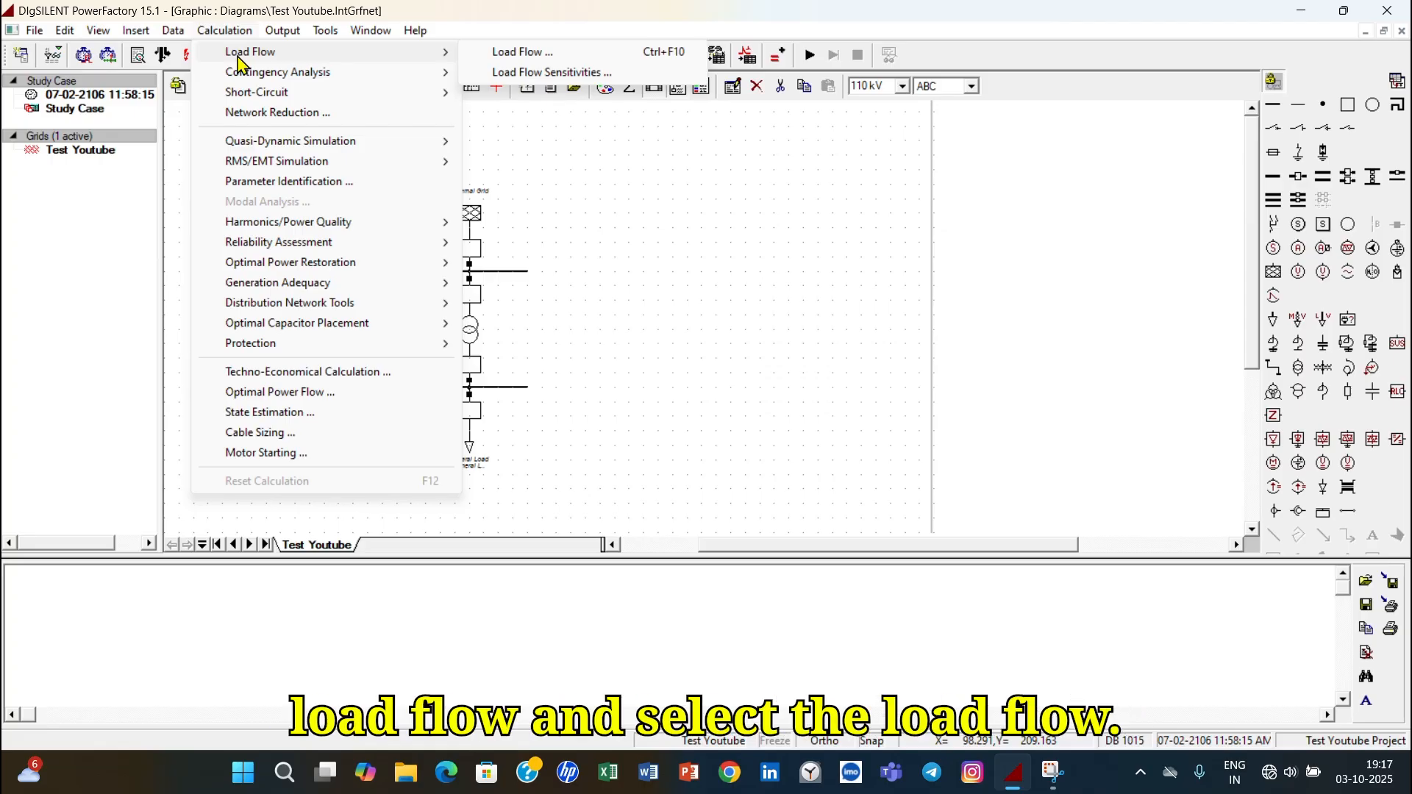
click(505, 53)
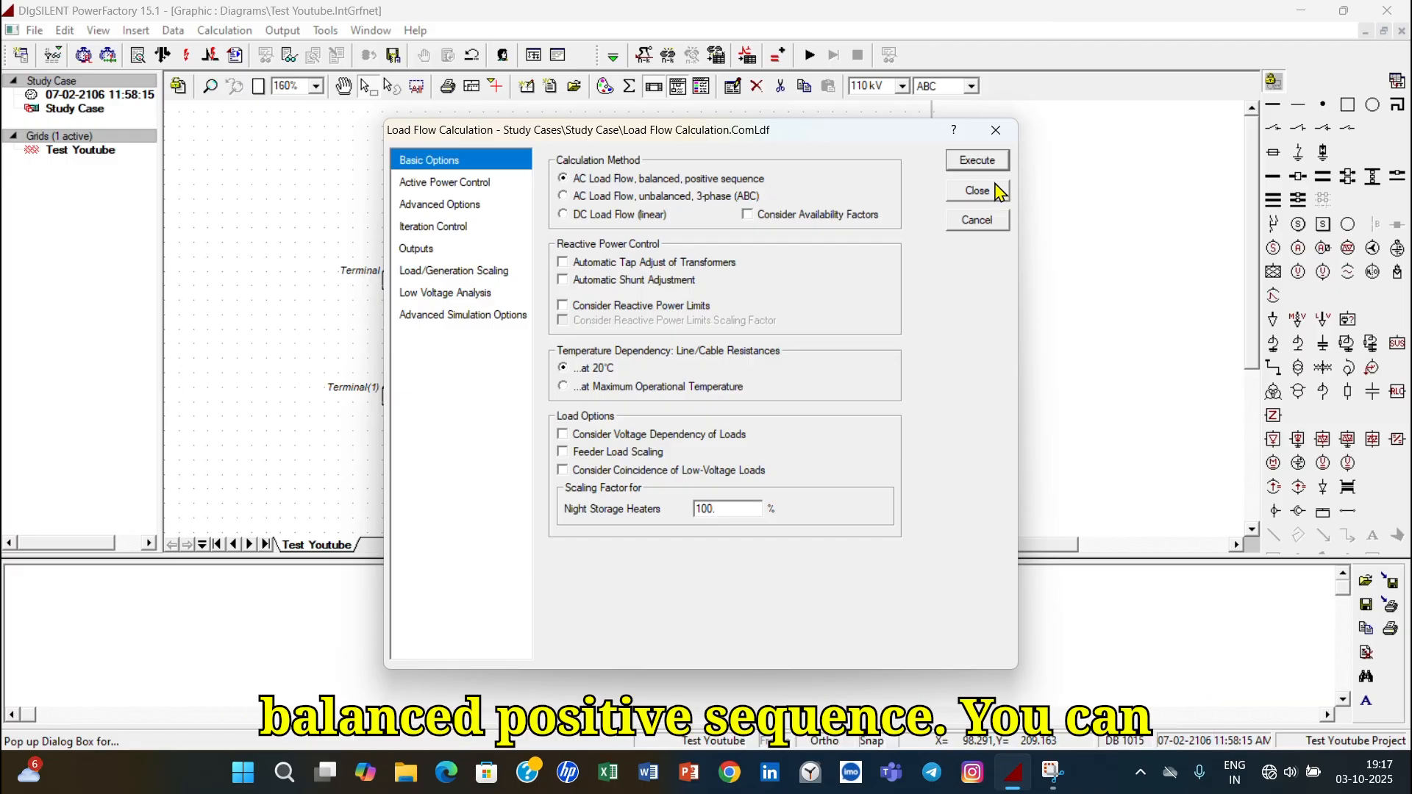
click(978, 161)
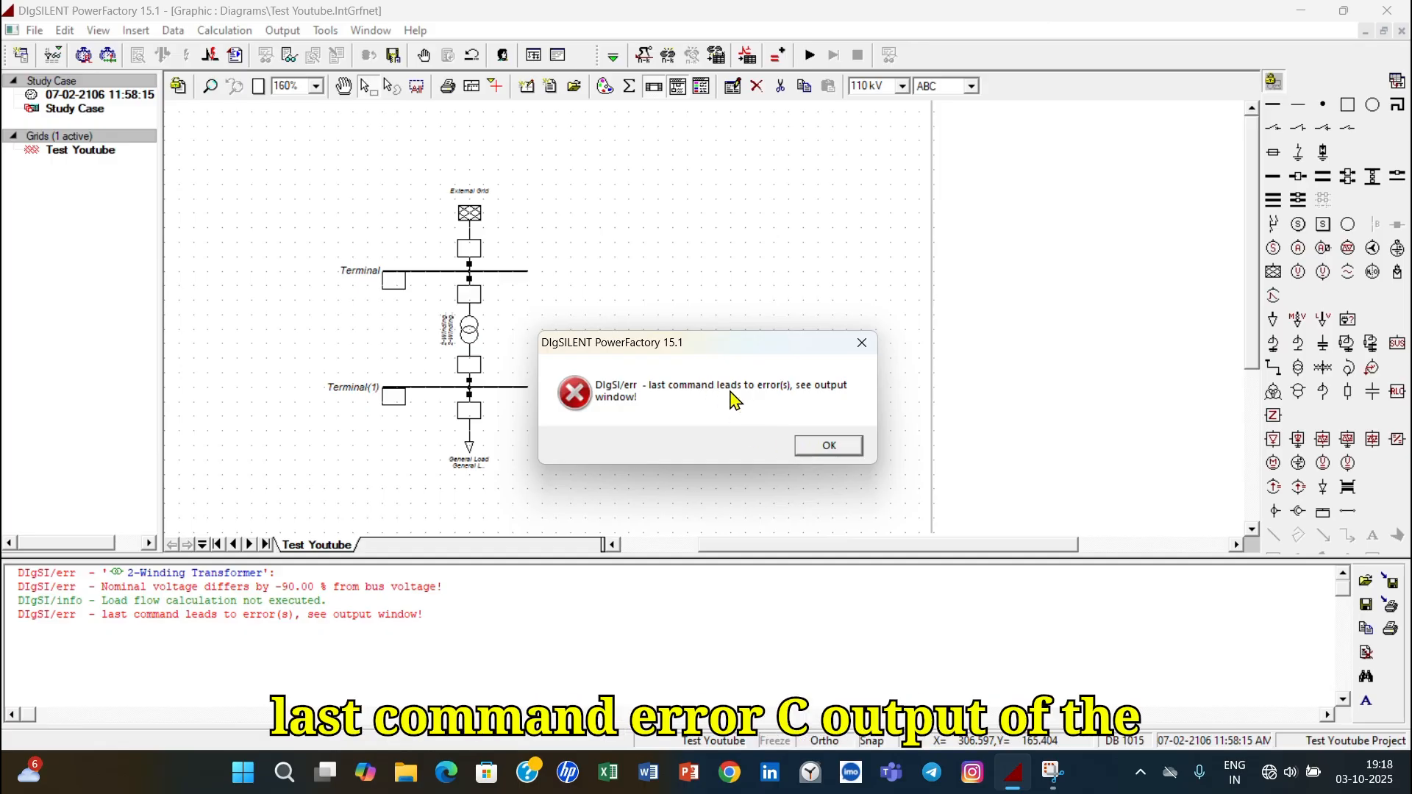
click(820, 447)
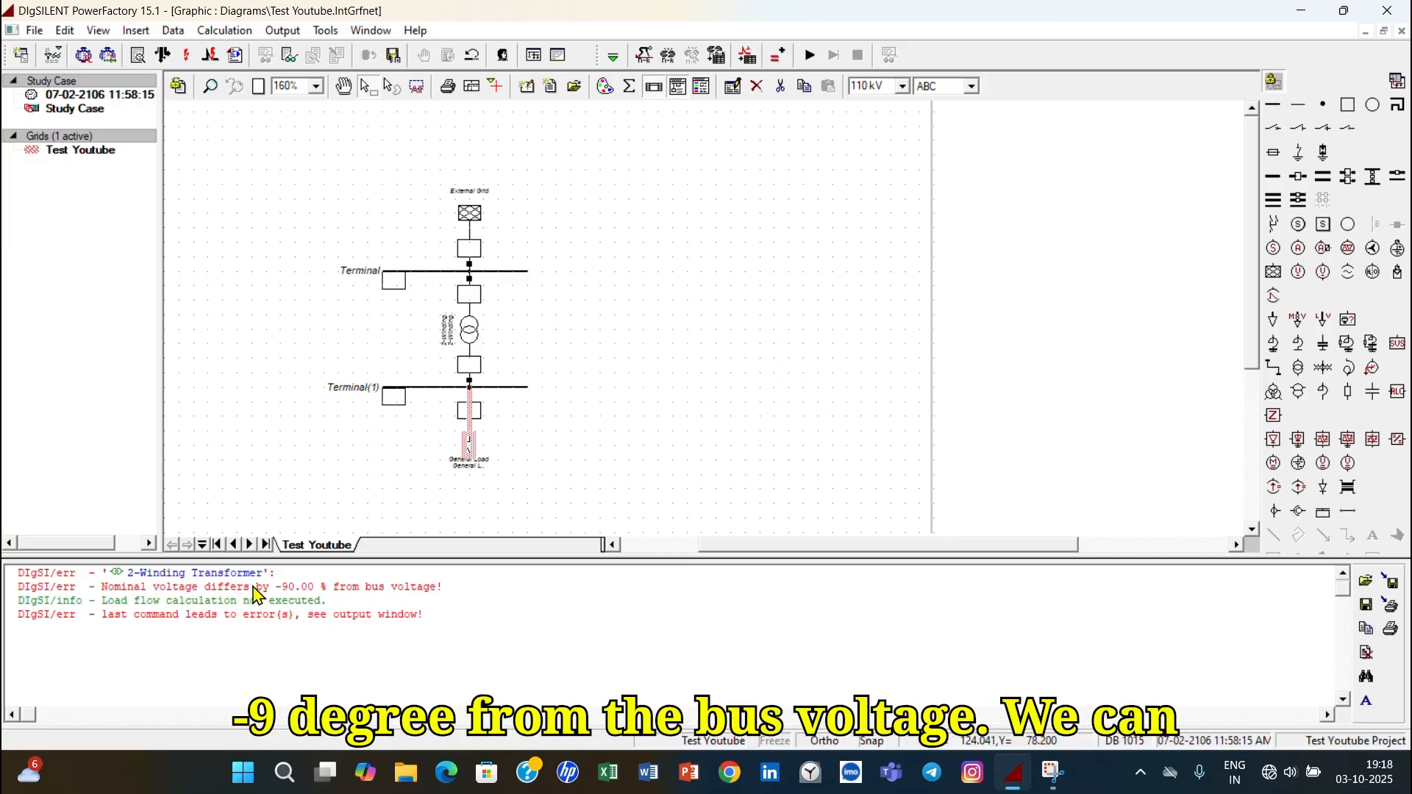
- Open the 2-winding transformer named in the error output, check its load flow page, and open its assigned type's basic data
double_click(232, 574)
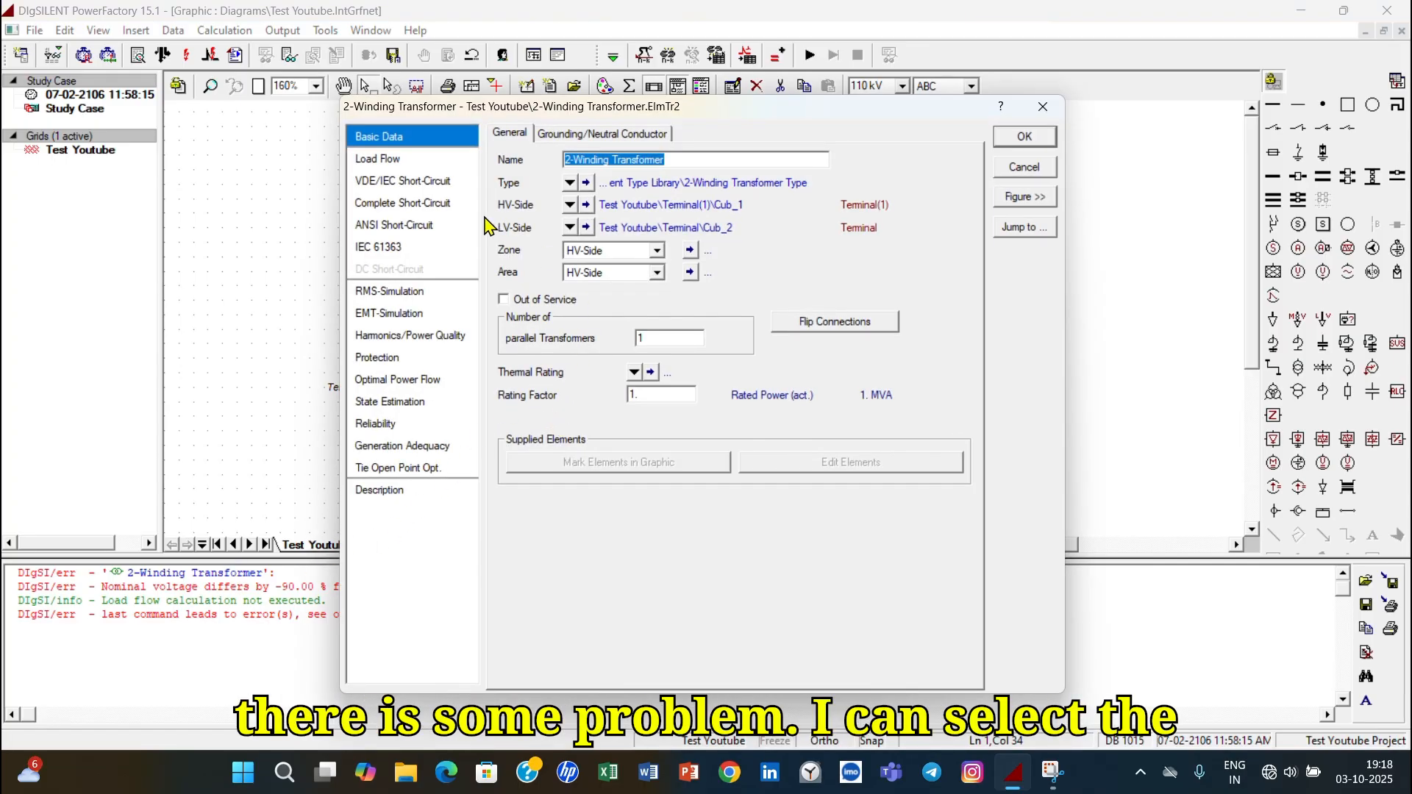
click(409, 163)
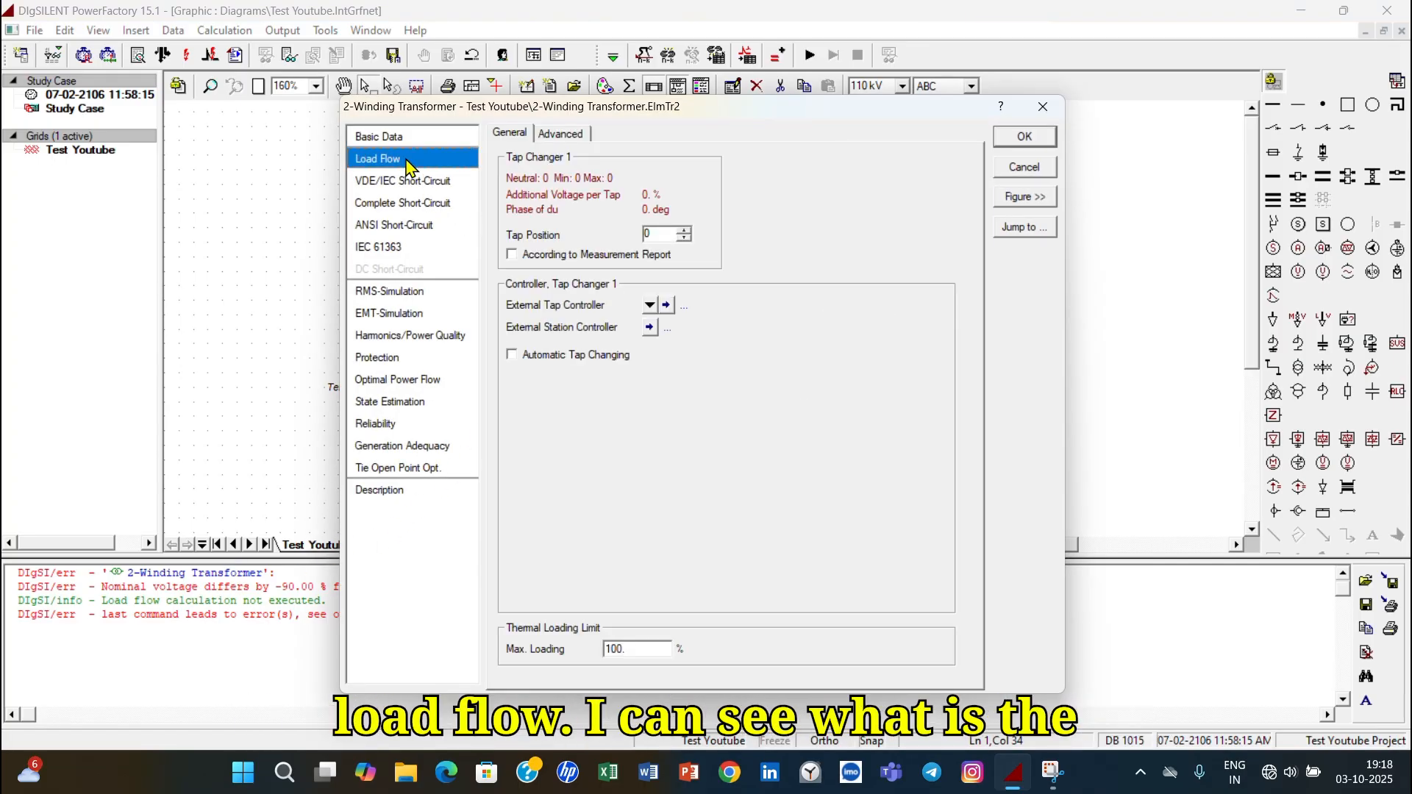
click(391, 139)
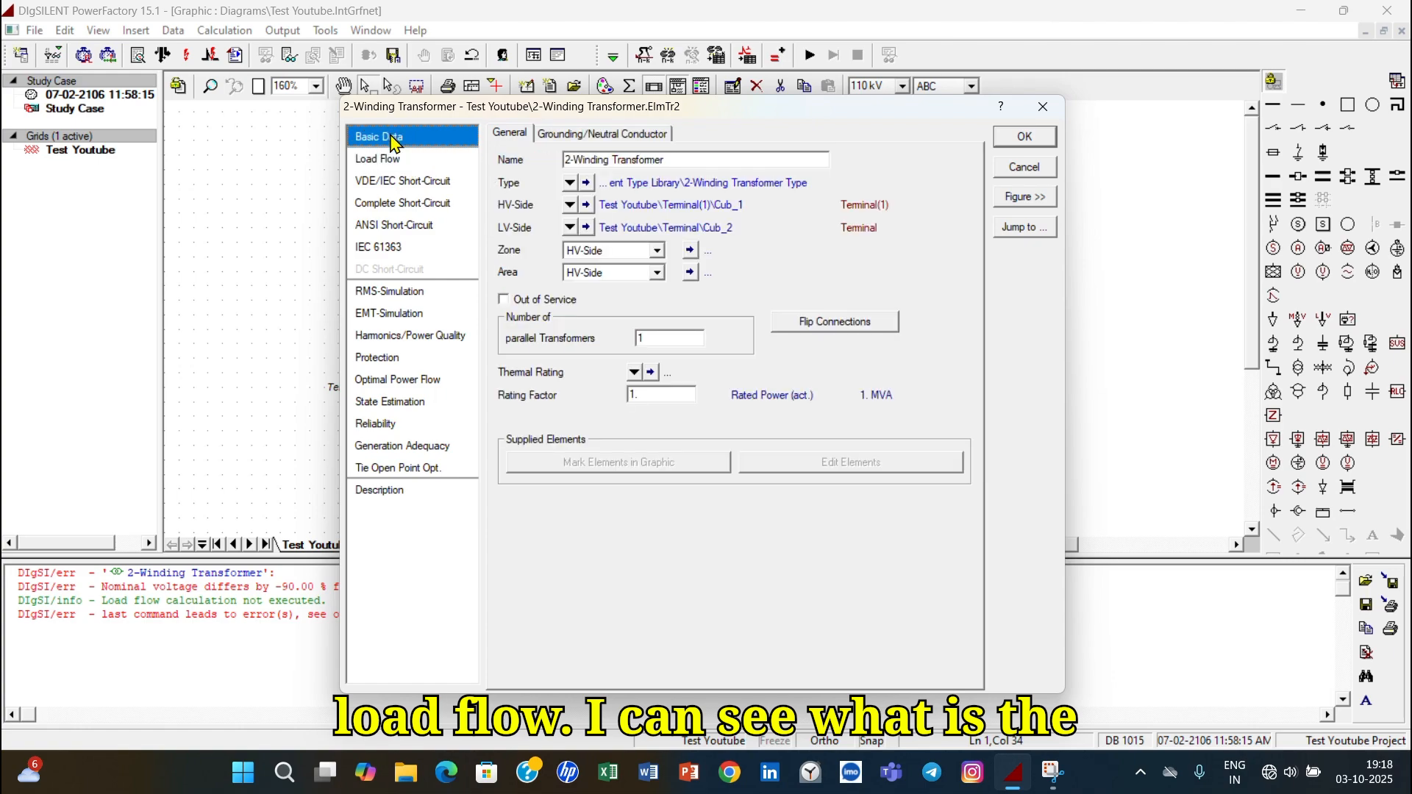
click(586, 184)
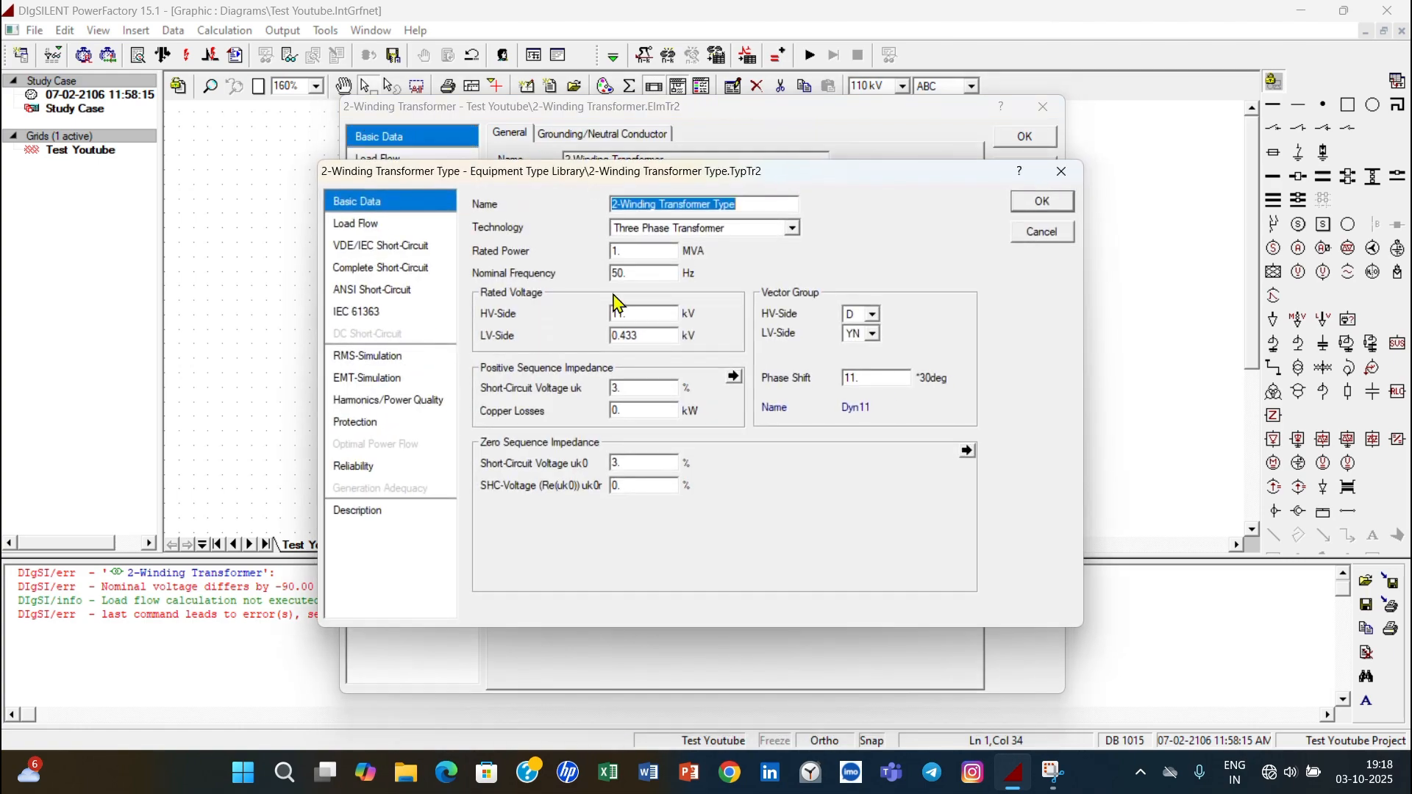
- Review the 2-winding transformer type's load flow page and basic data, and accept the type
click(401, 224)
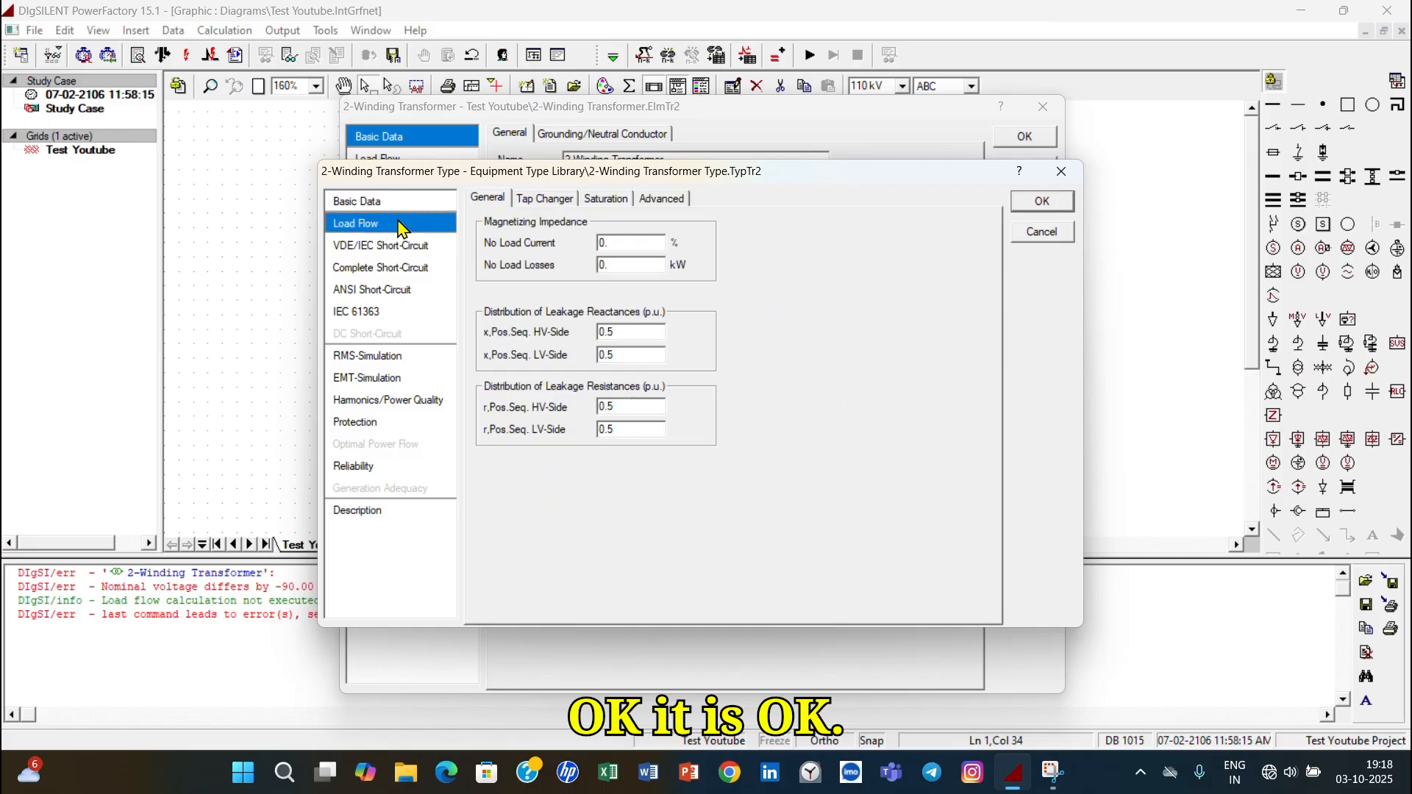
click(391, 204)
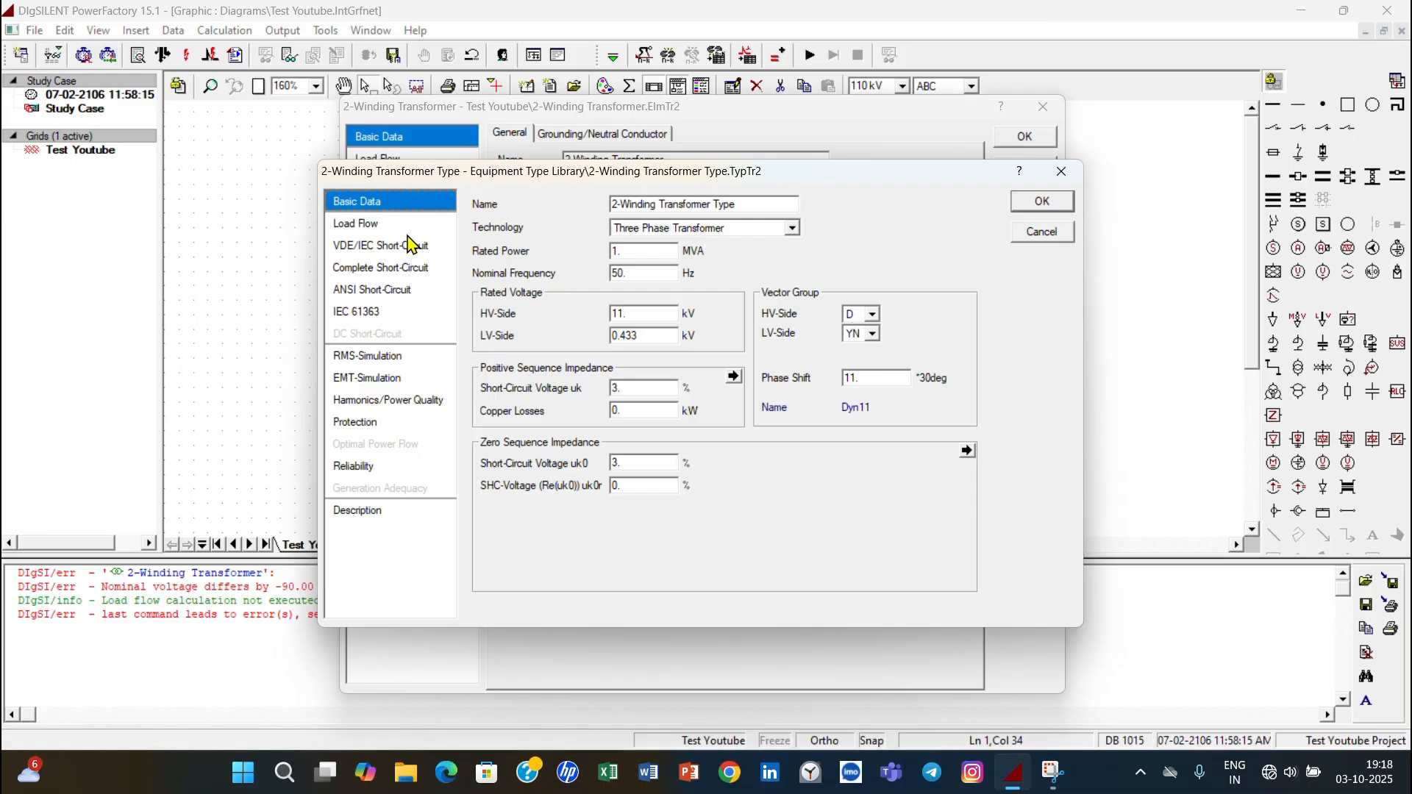
click(1038, 201)
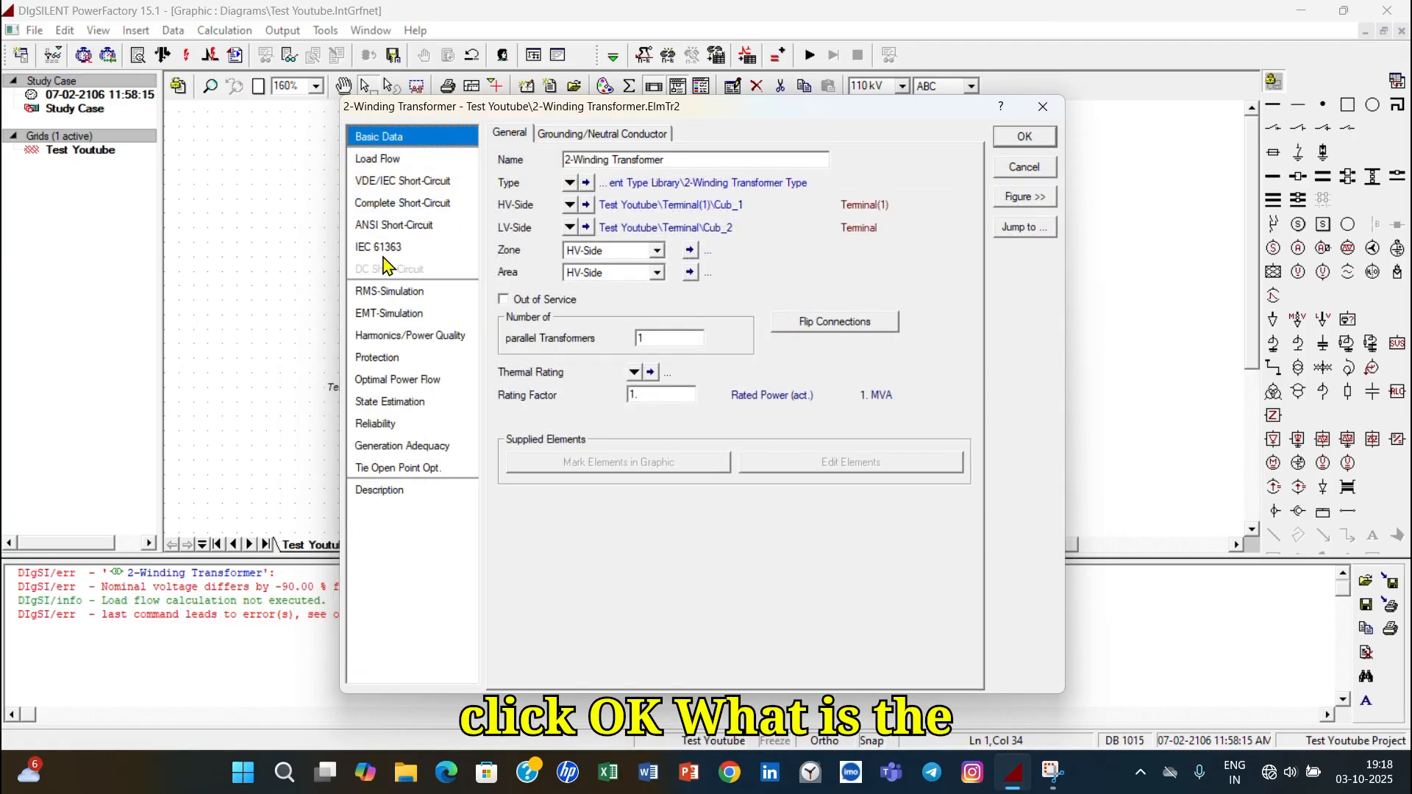
- Review the 2-winding transformer's load flow, VDE/IEC and complete short-circuit pages, and close its data
click(395, 159)
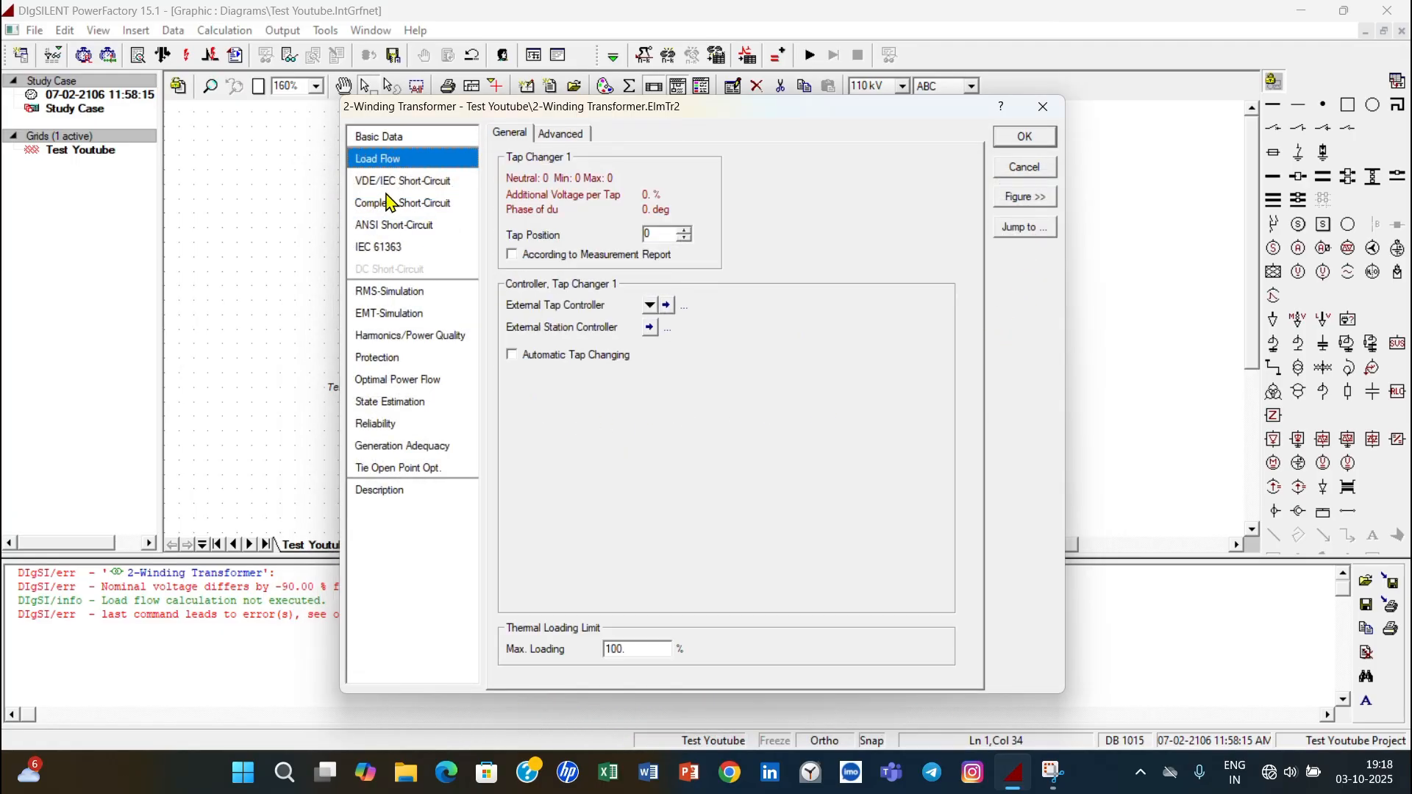
click(394, 183)
click(397, 206)
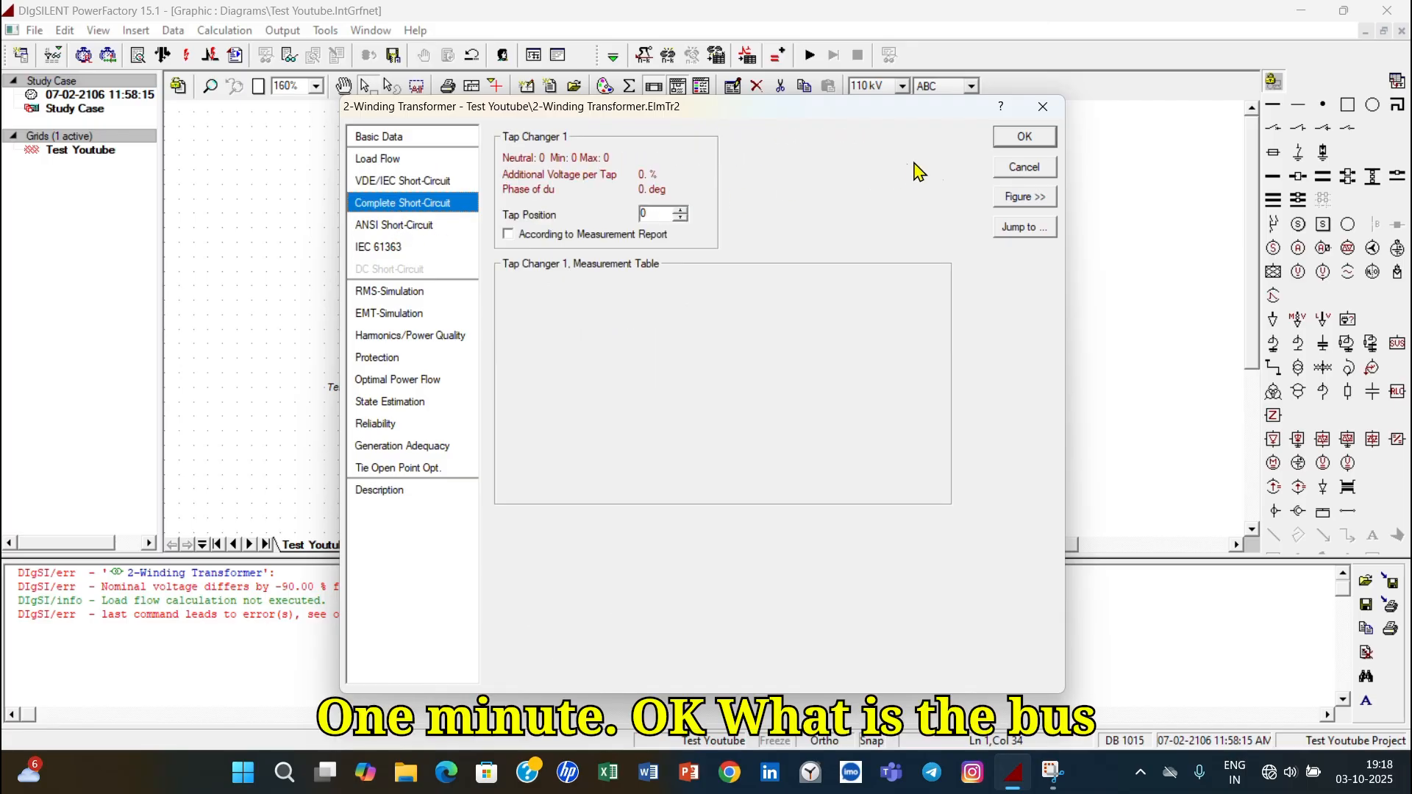
click(1024, 137)
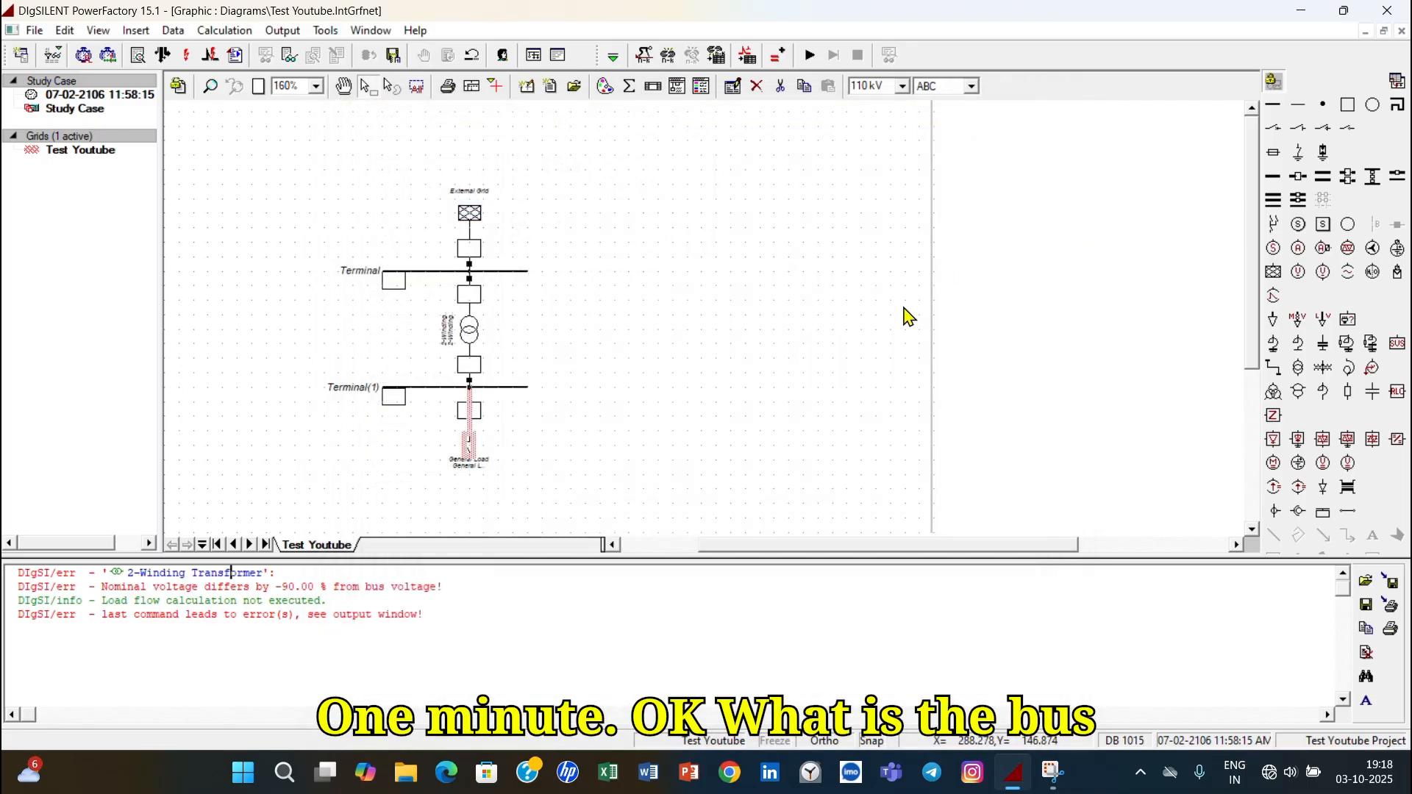
- Check the nominal line-line voltages of the busbars Terminal and Terminal(1) in their basic data
double_click(505, 272)
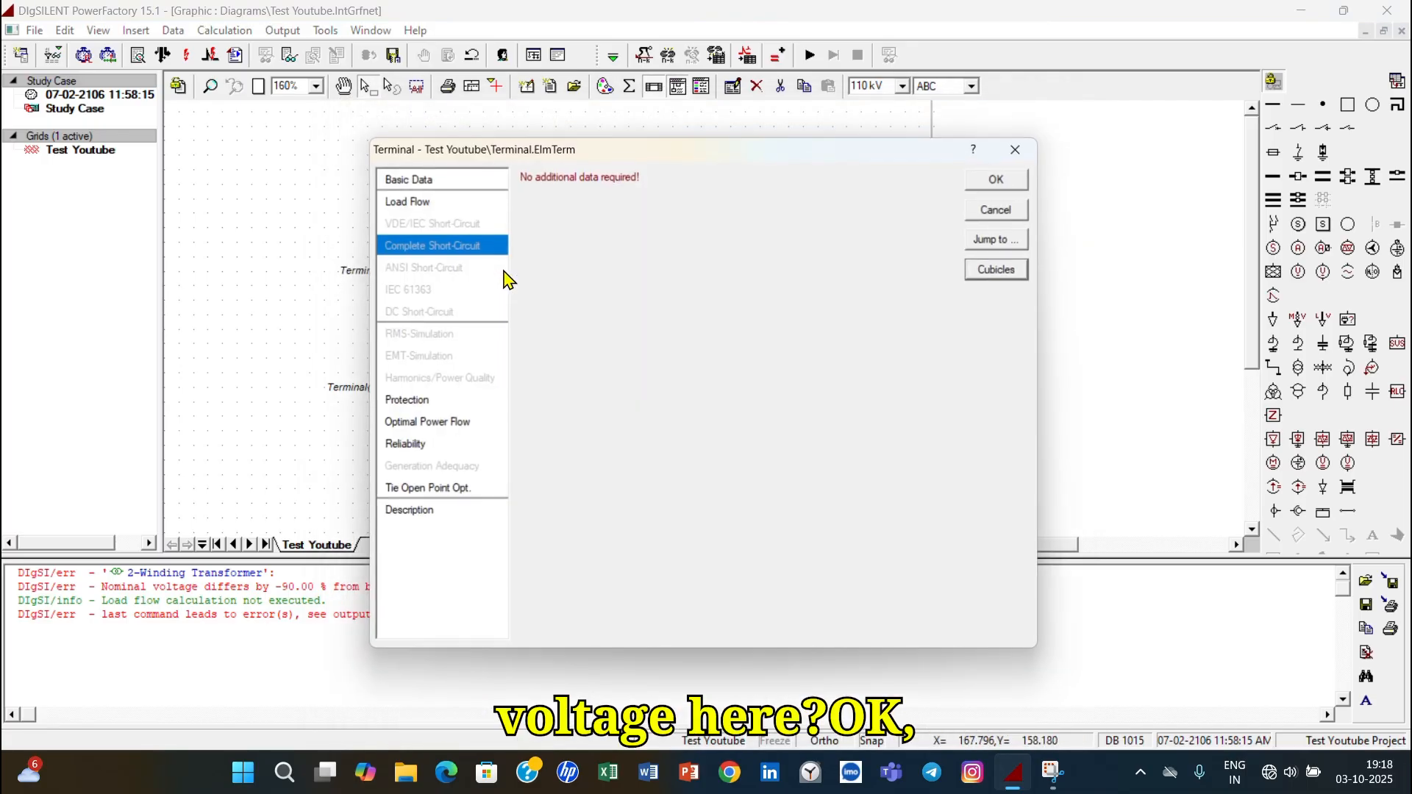
click(440, 182)
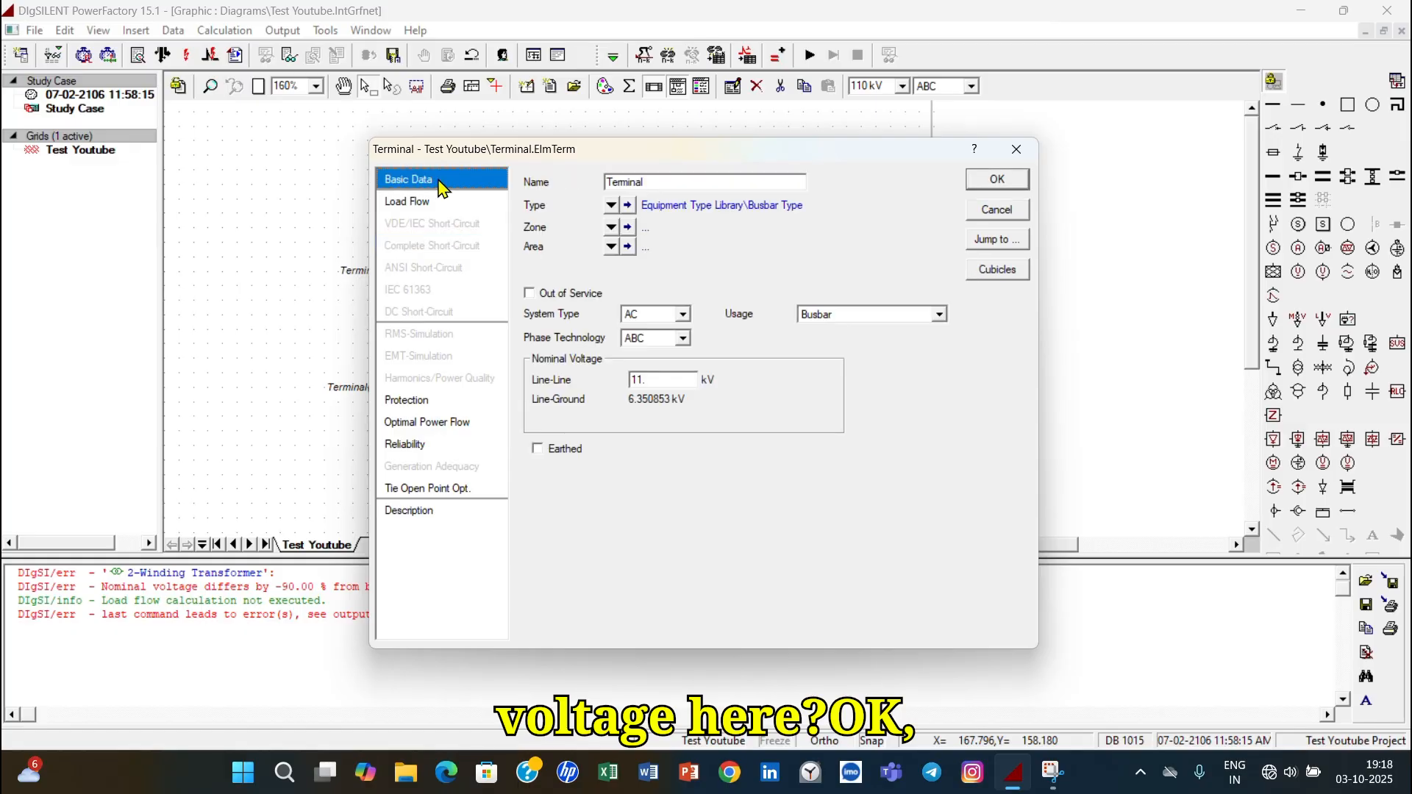
click(998, 180)
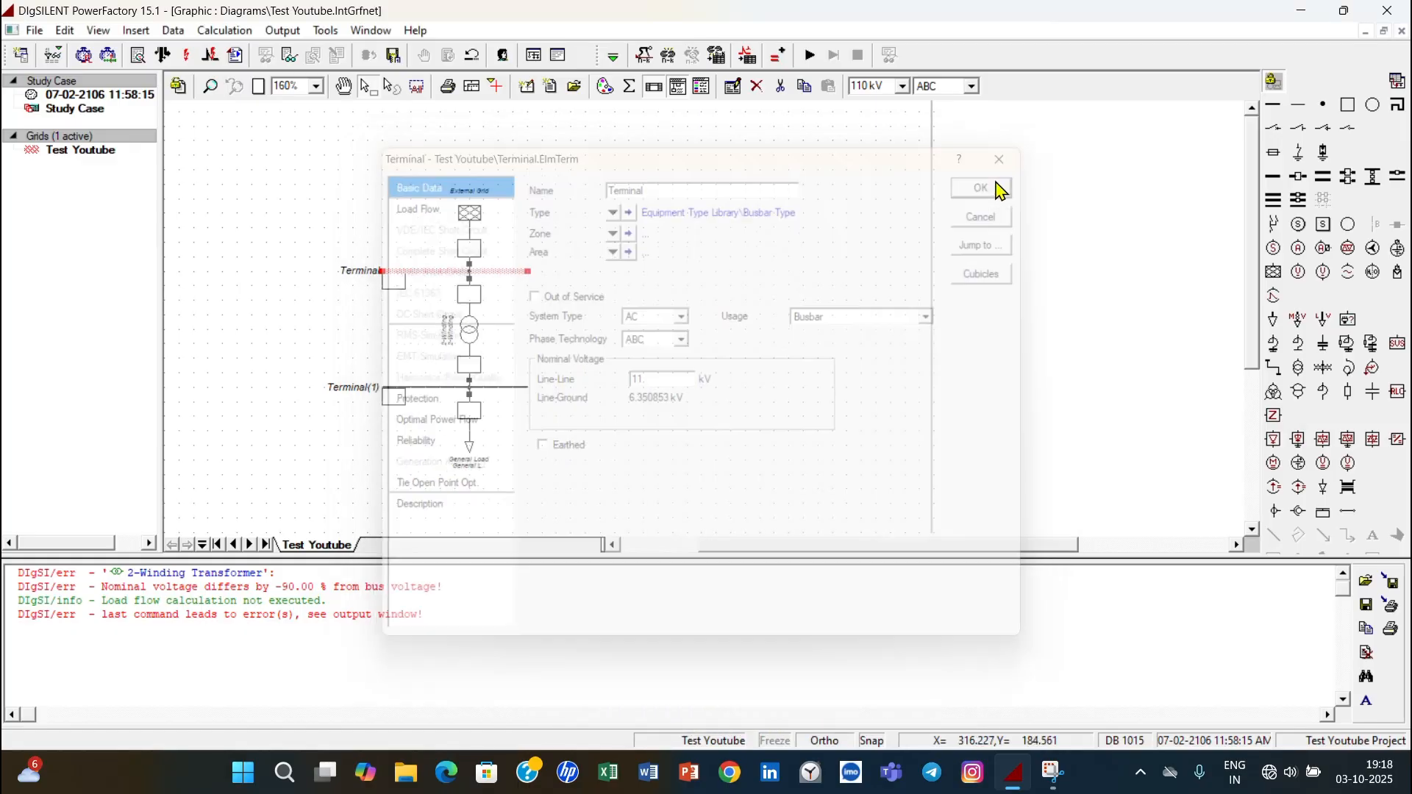
double_click(505, 388)
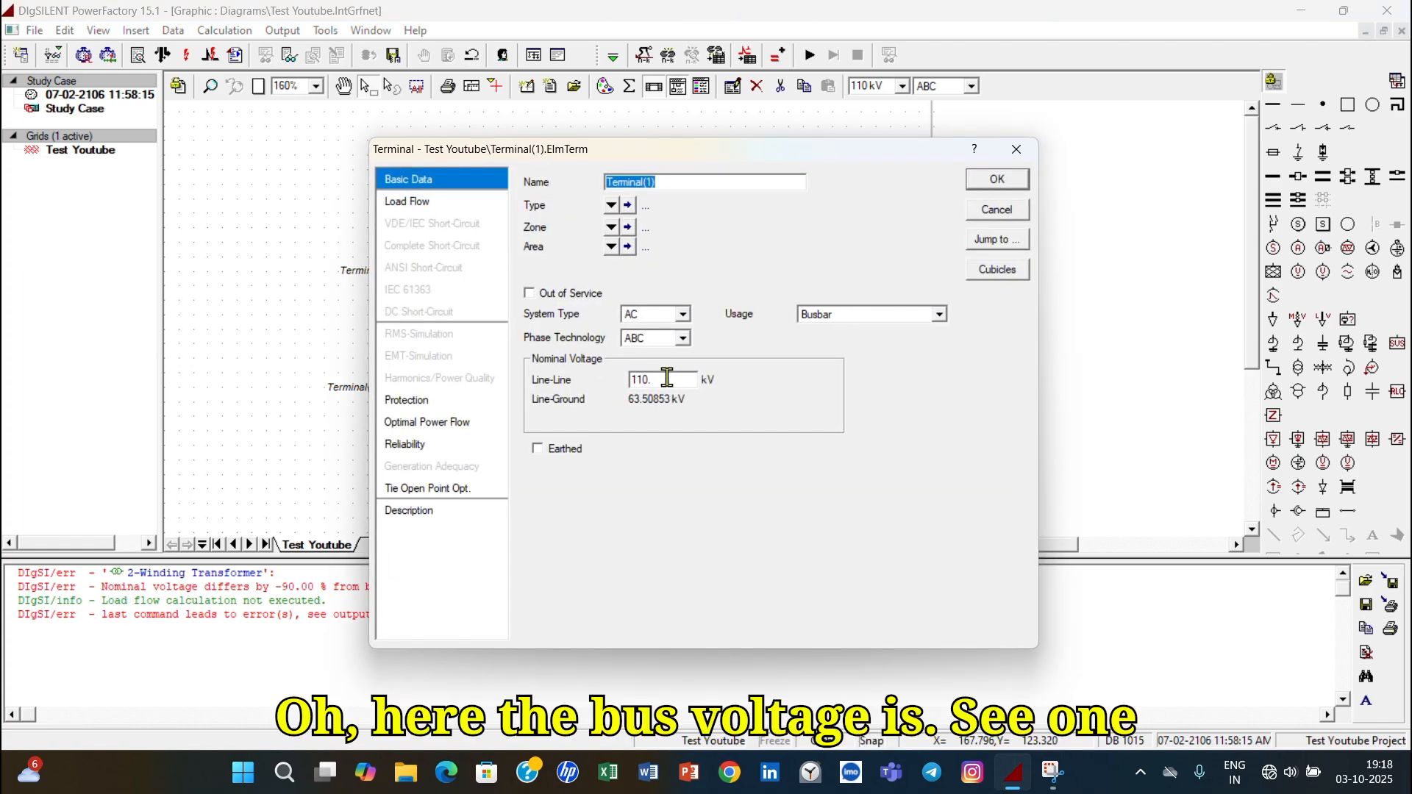
click(1008, 177)
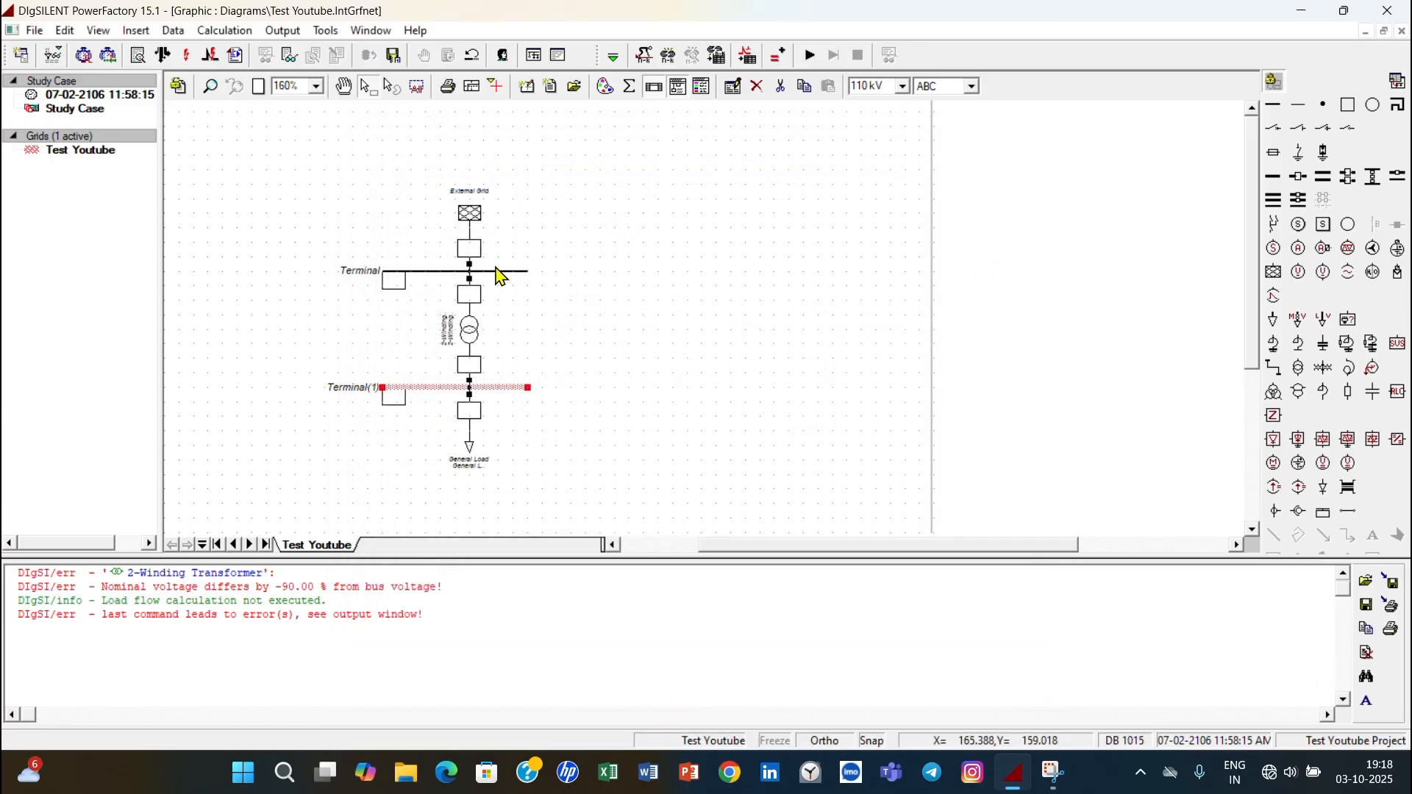
double_click(502, 271)
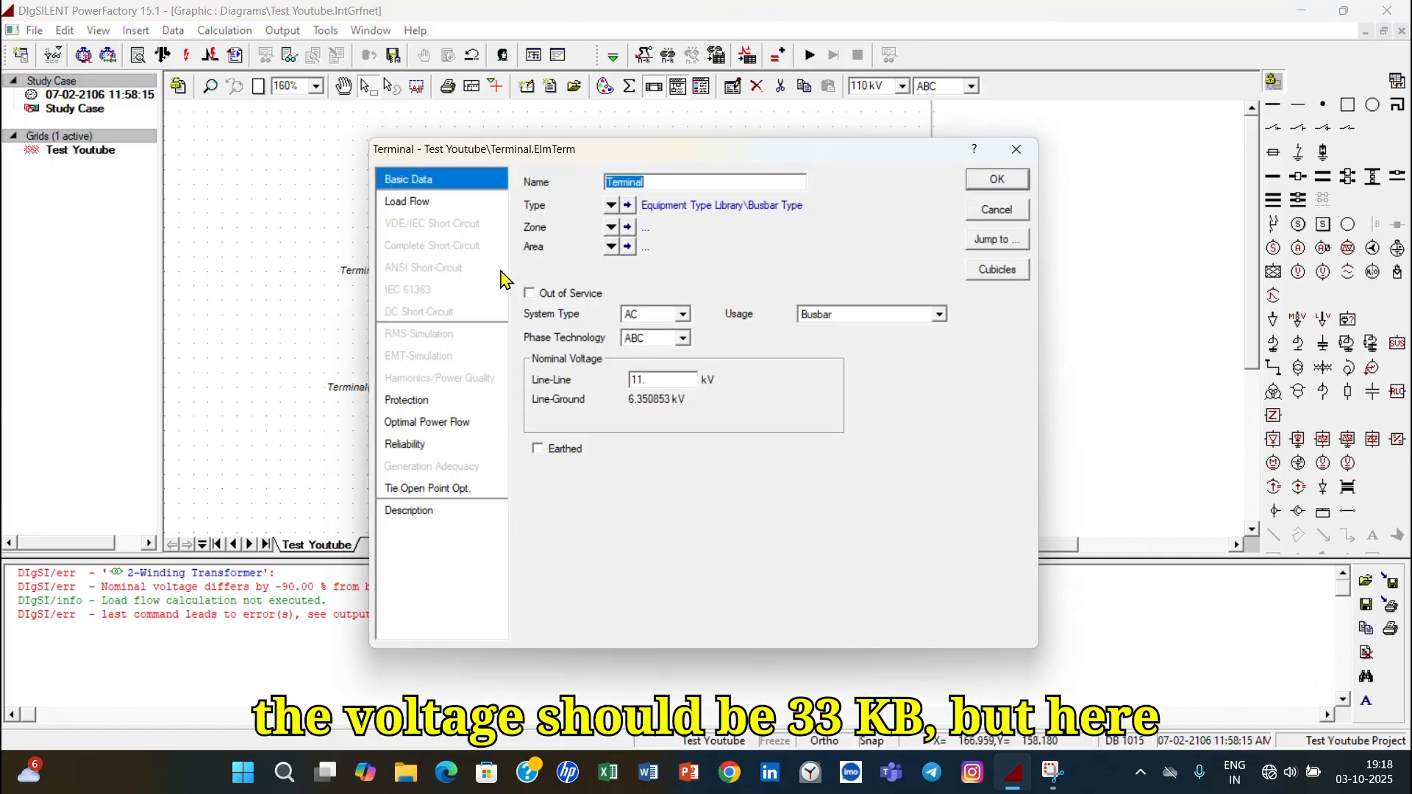
double_click(642, 379)
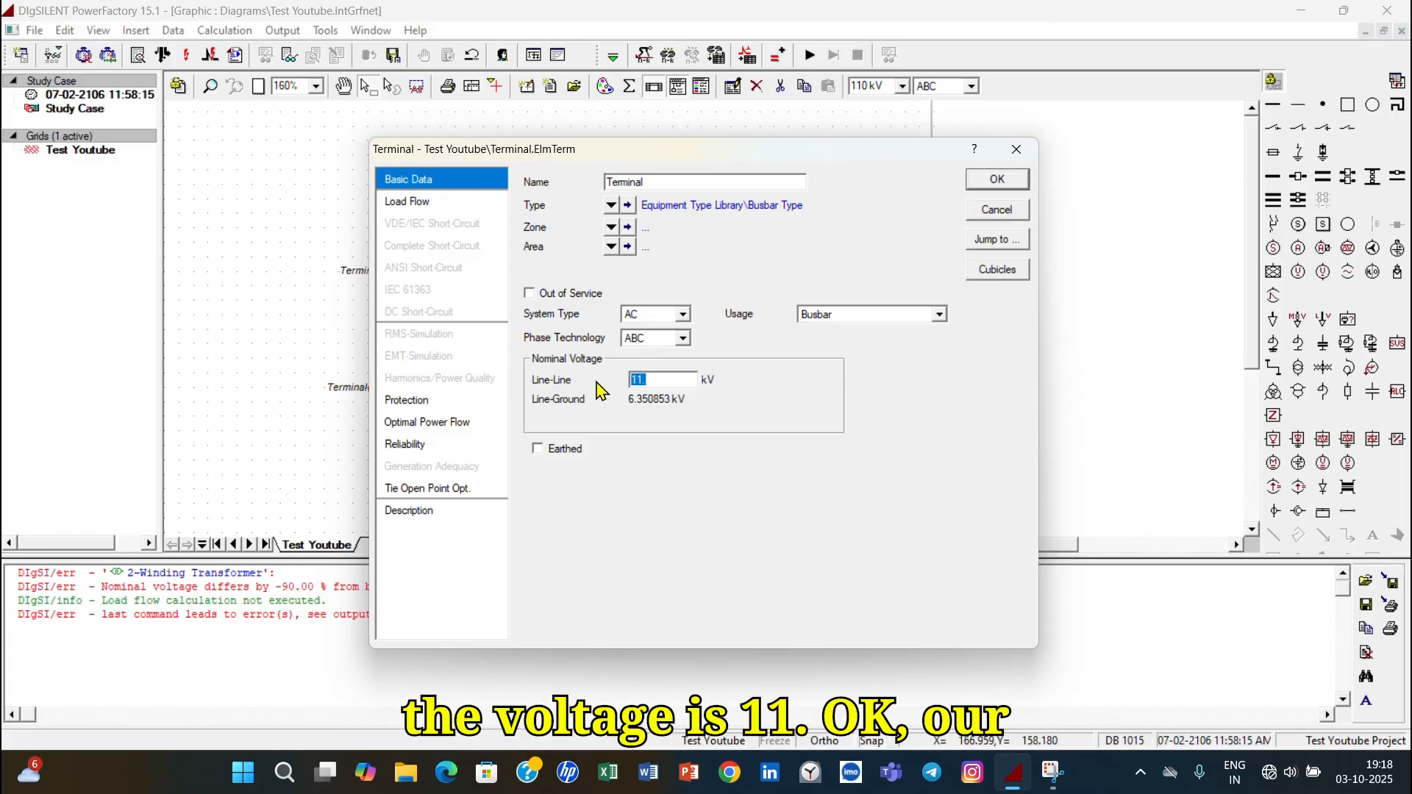
click(1017, 149)
- Inspect the external grid's basic data, its connected cubicle and its load flow operation point settings
double_click(469, 214)
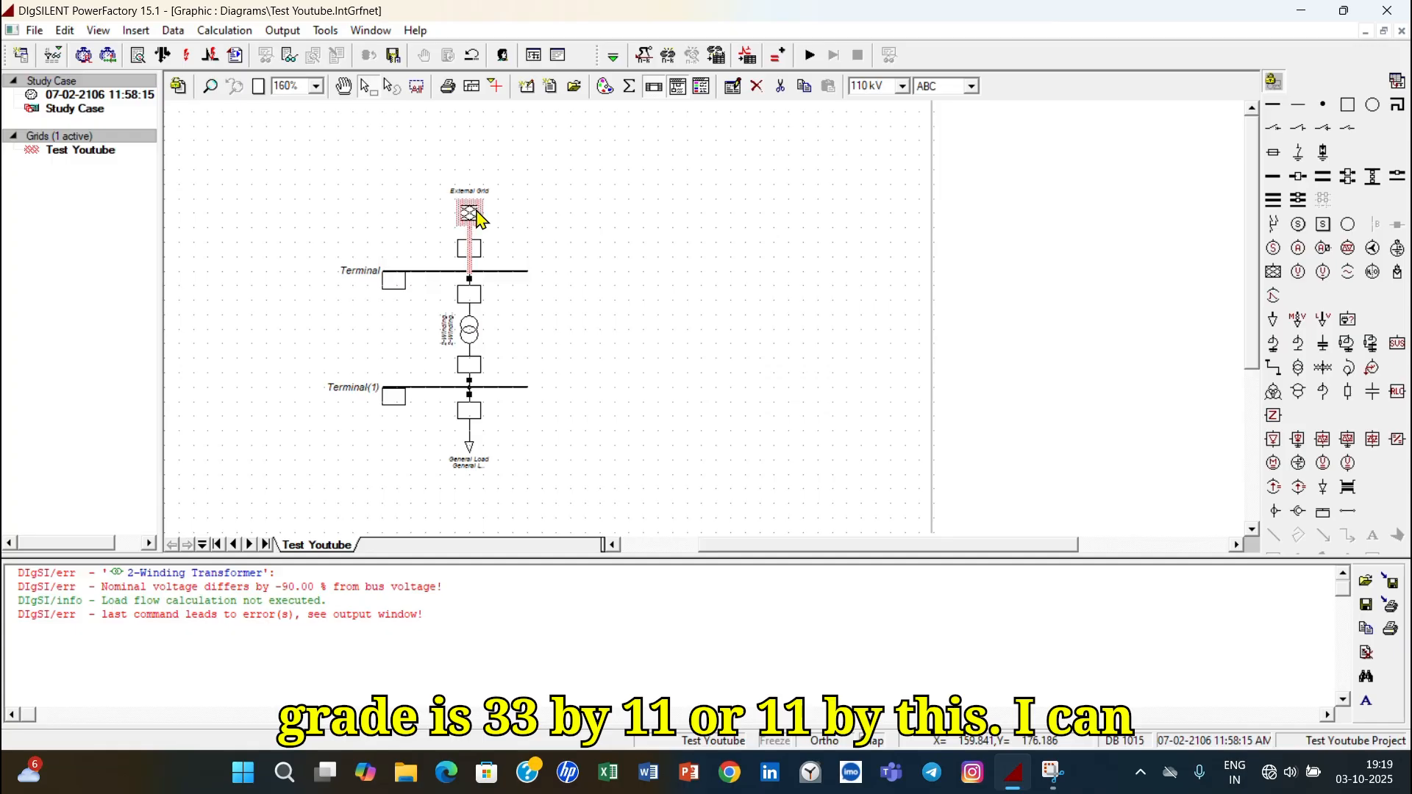
click(388, 188)
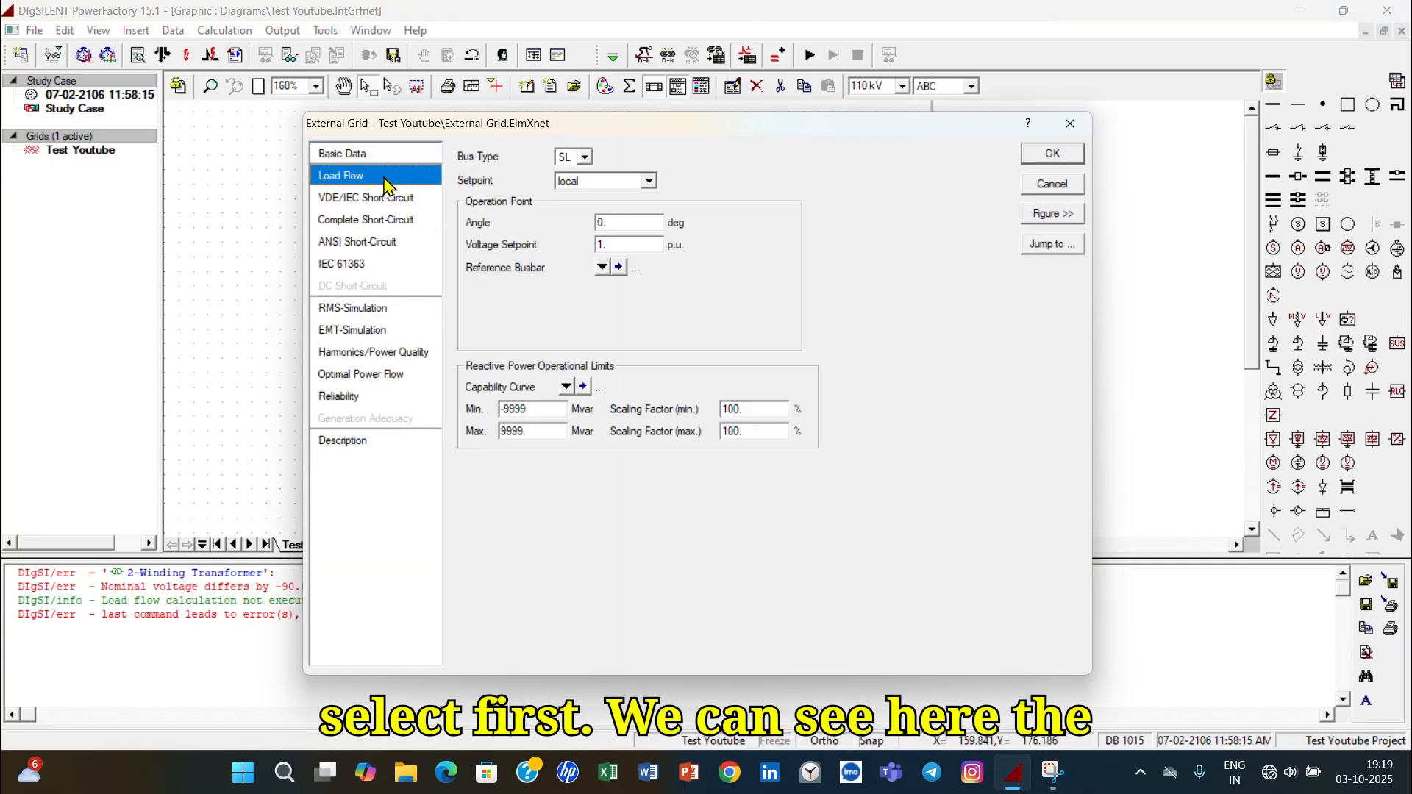
click(372, 154)
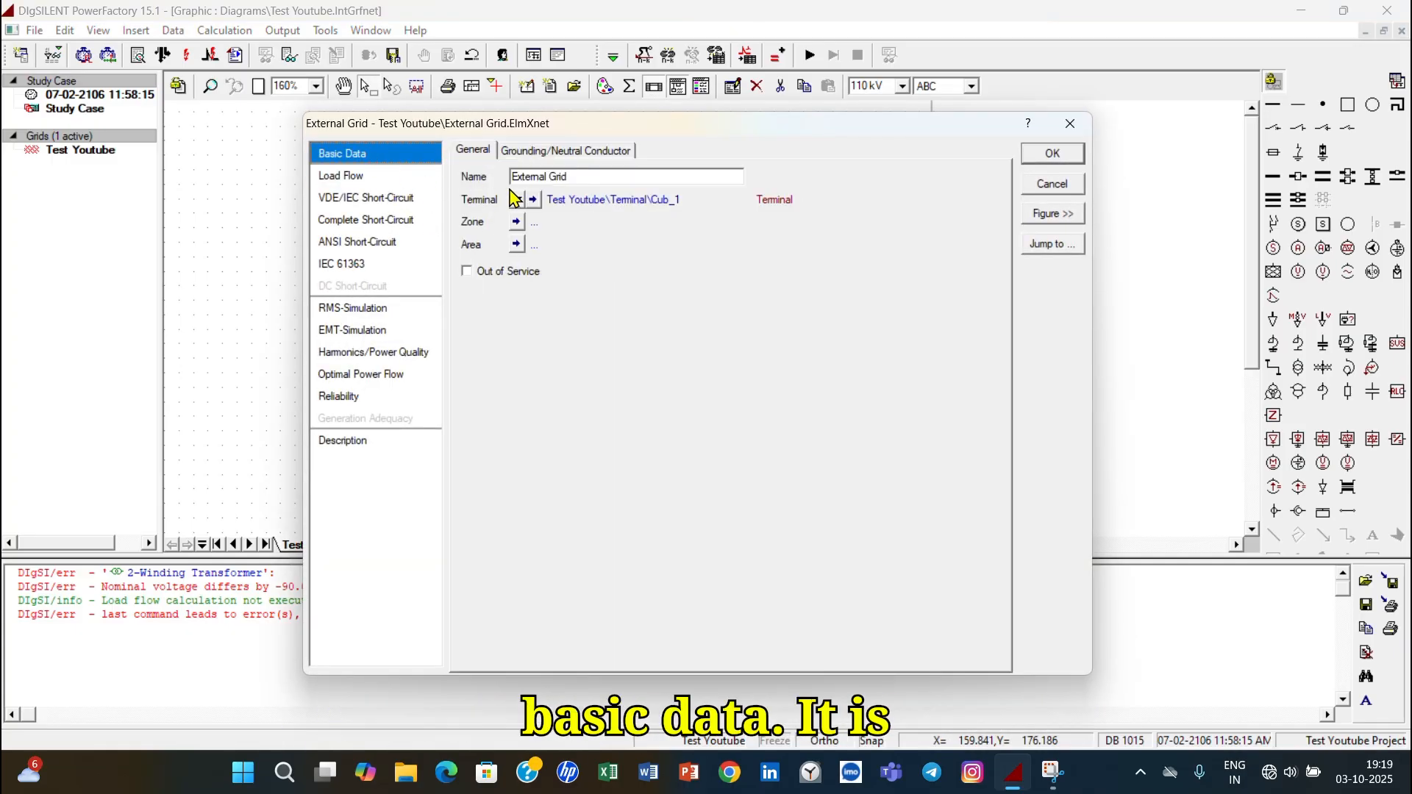
click(533, 199)
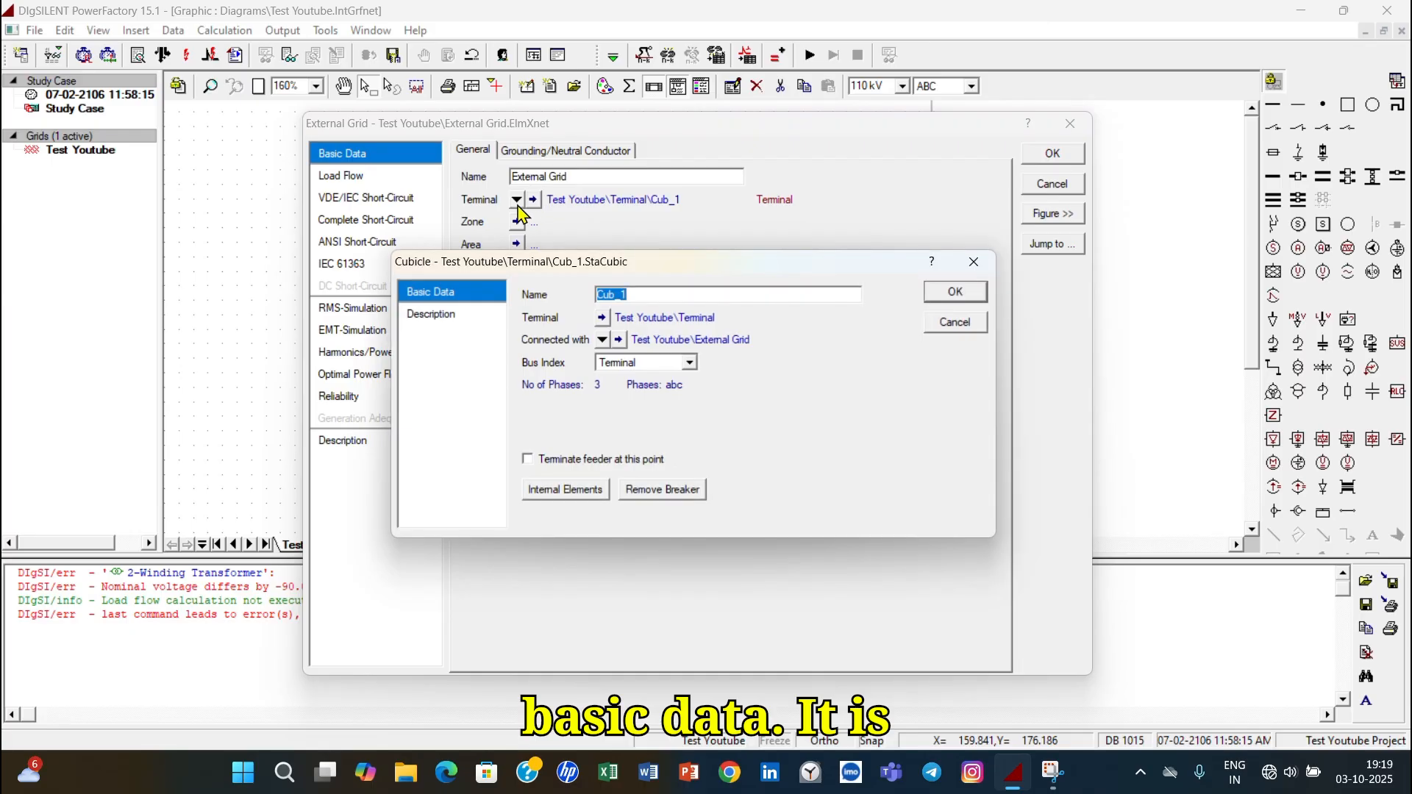
click(969, 294)
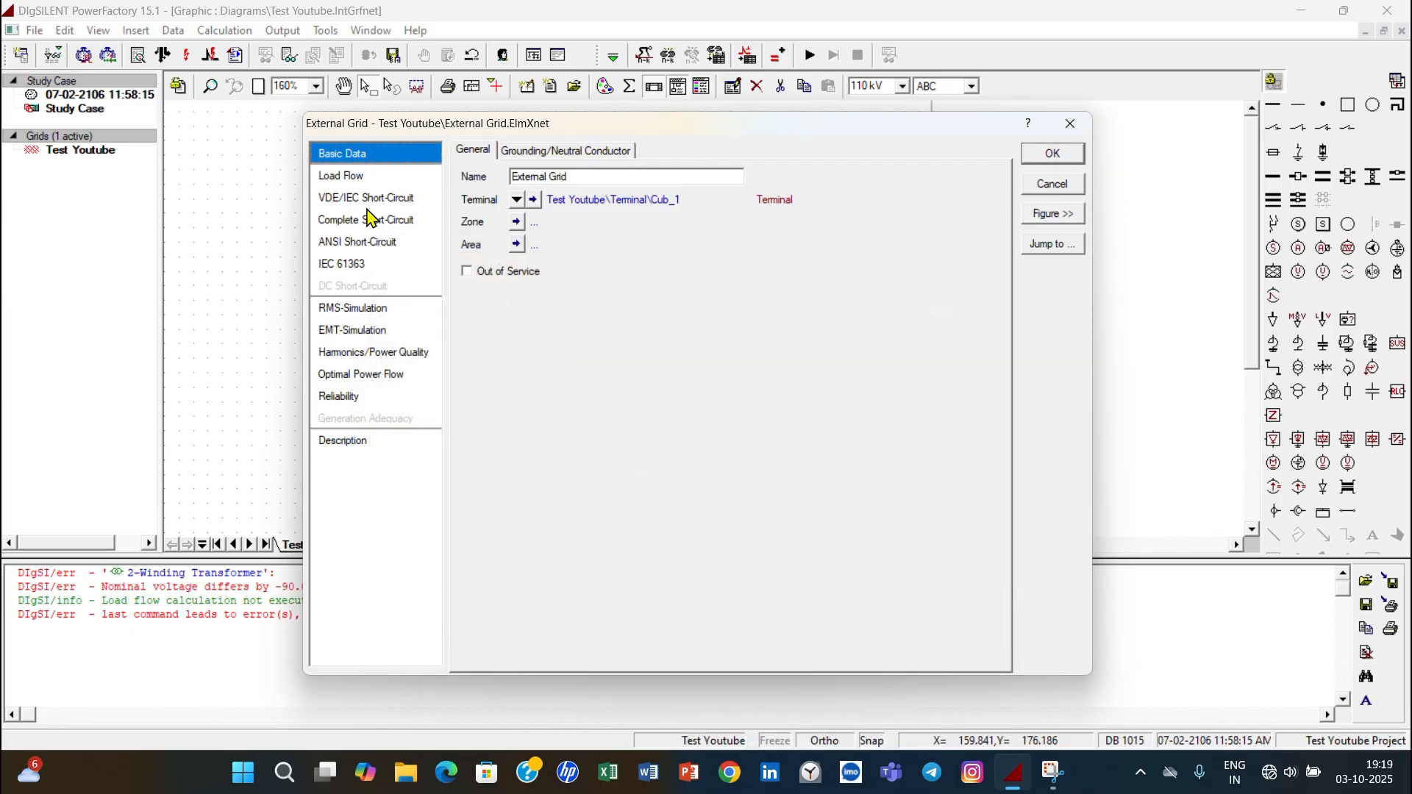
click(368, 178)
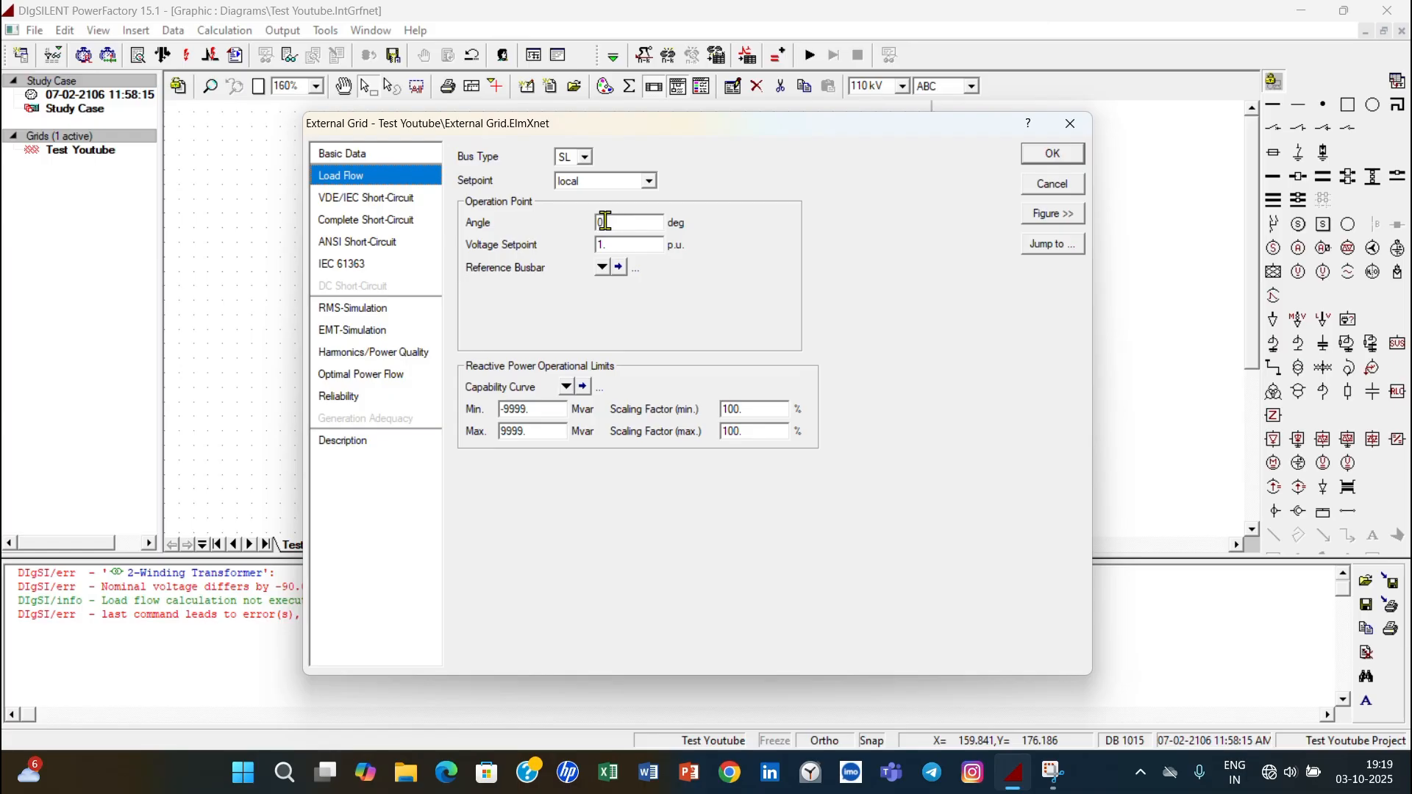
click(351, 157)
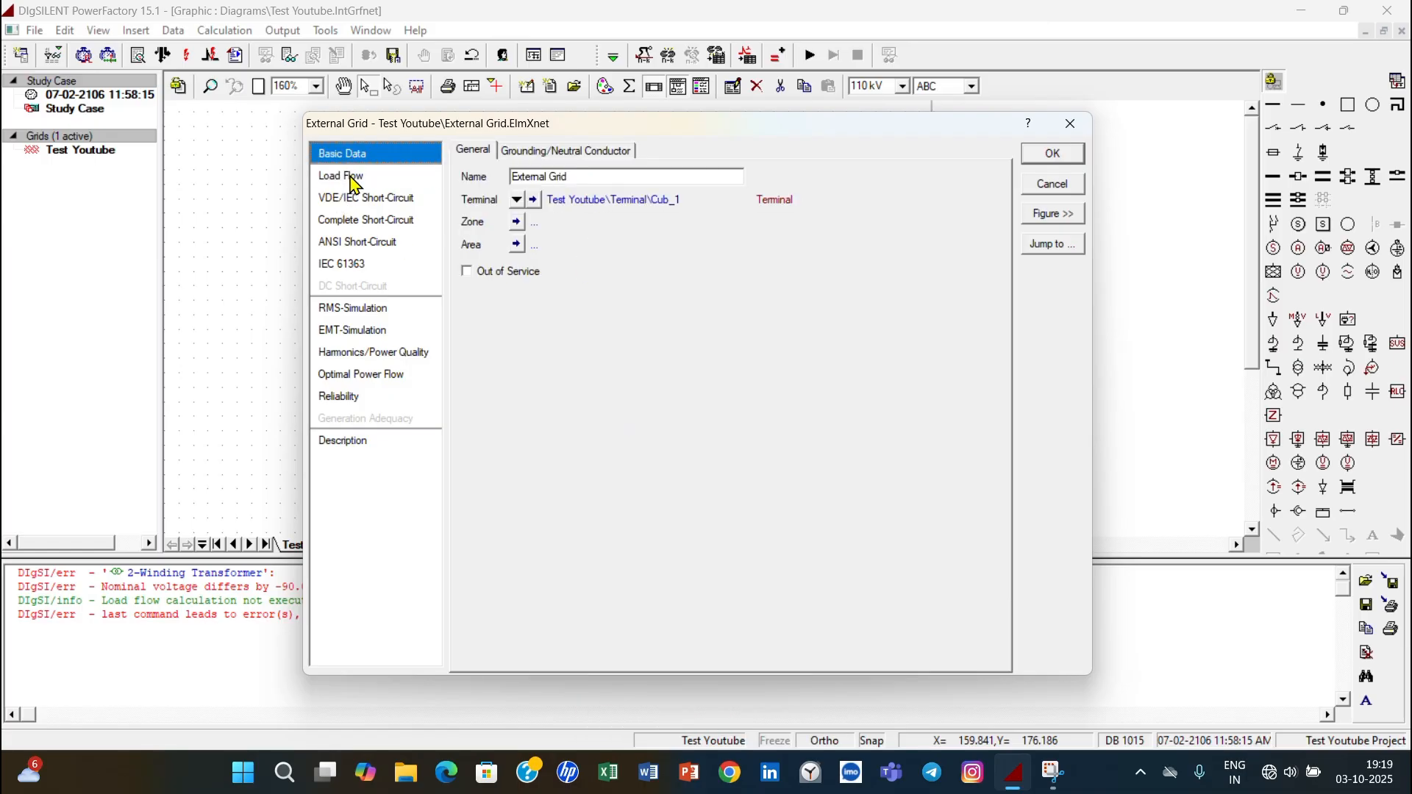
click(359, 181)
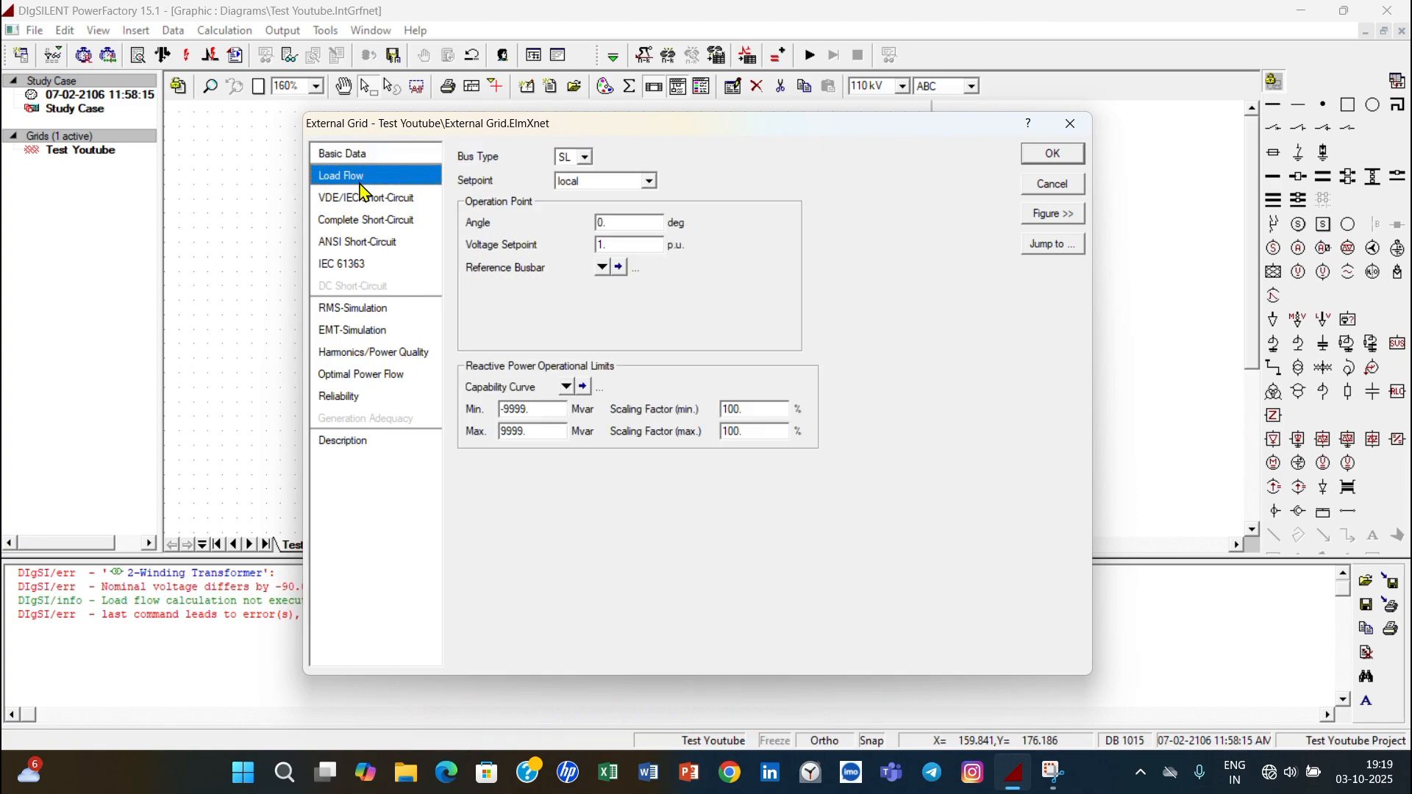
click(609, 41)
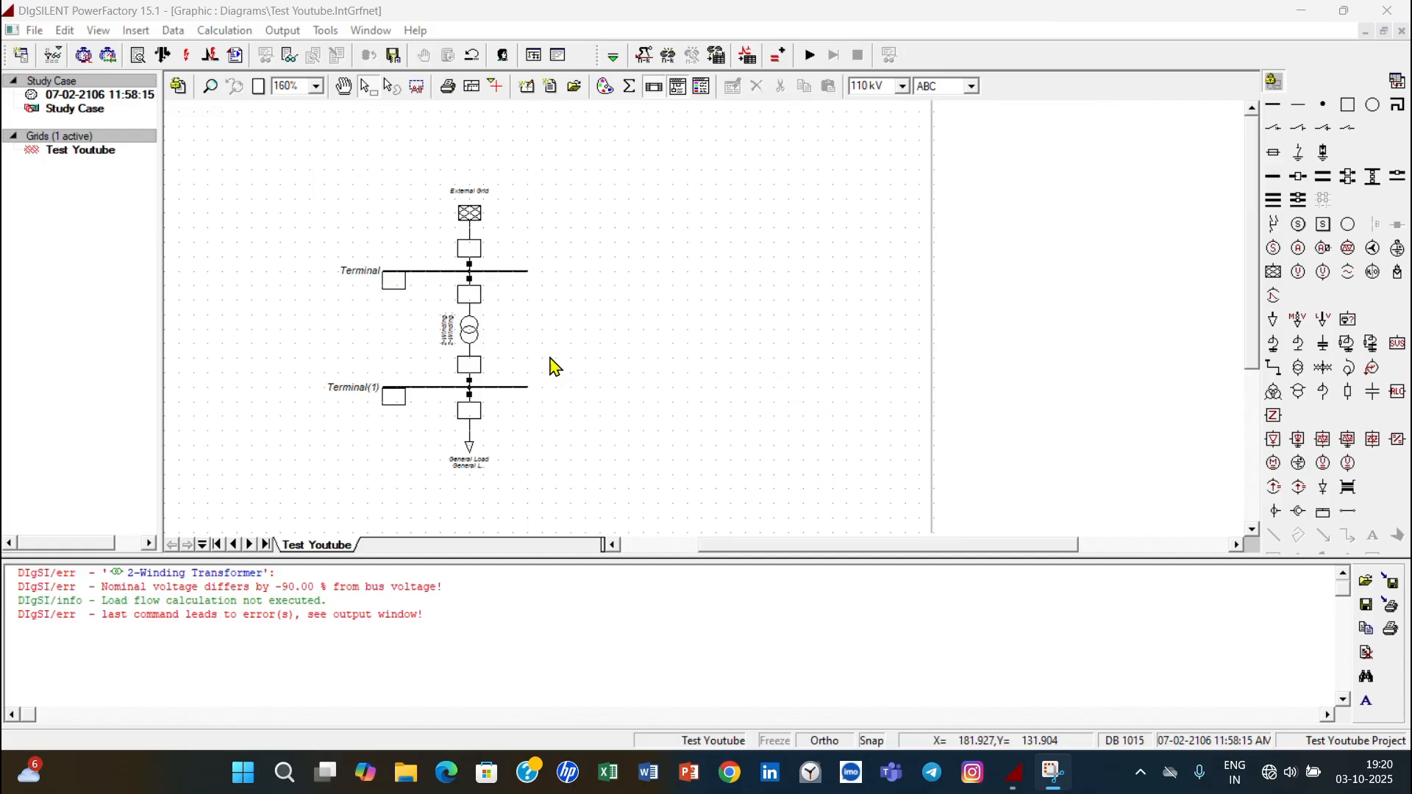
- Set the nominal line-line voltage of busbar Terminal(1) to 0.433 kV and accept the data
double_click(521, 395)
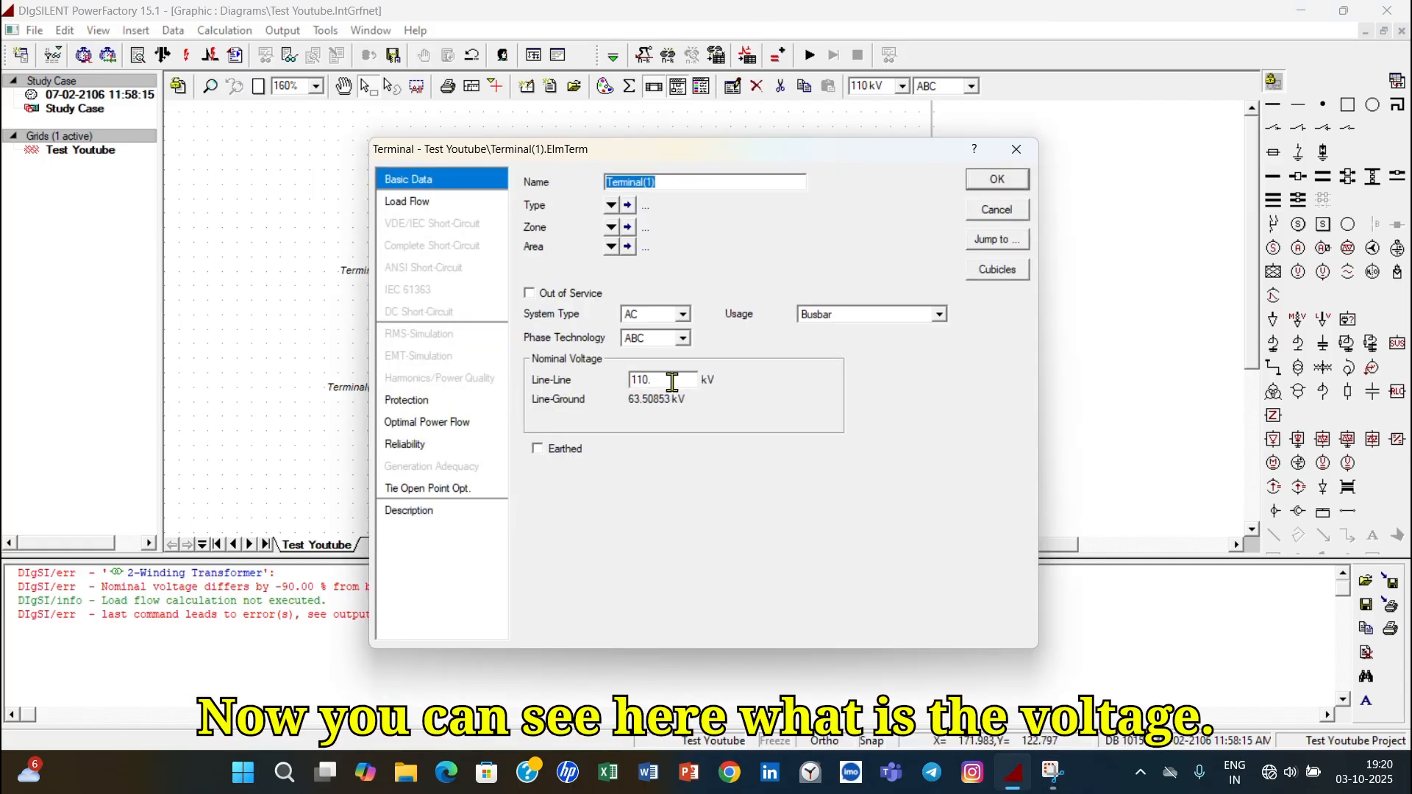
drag(672, 382, 599, 383)
key(BackSpace)
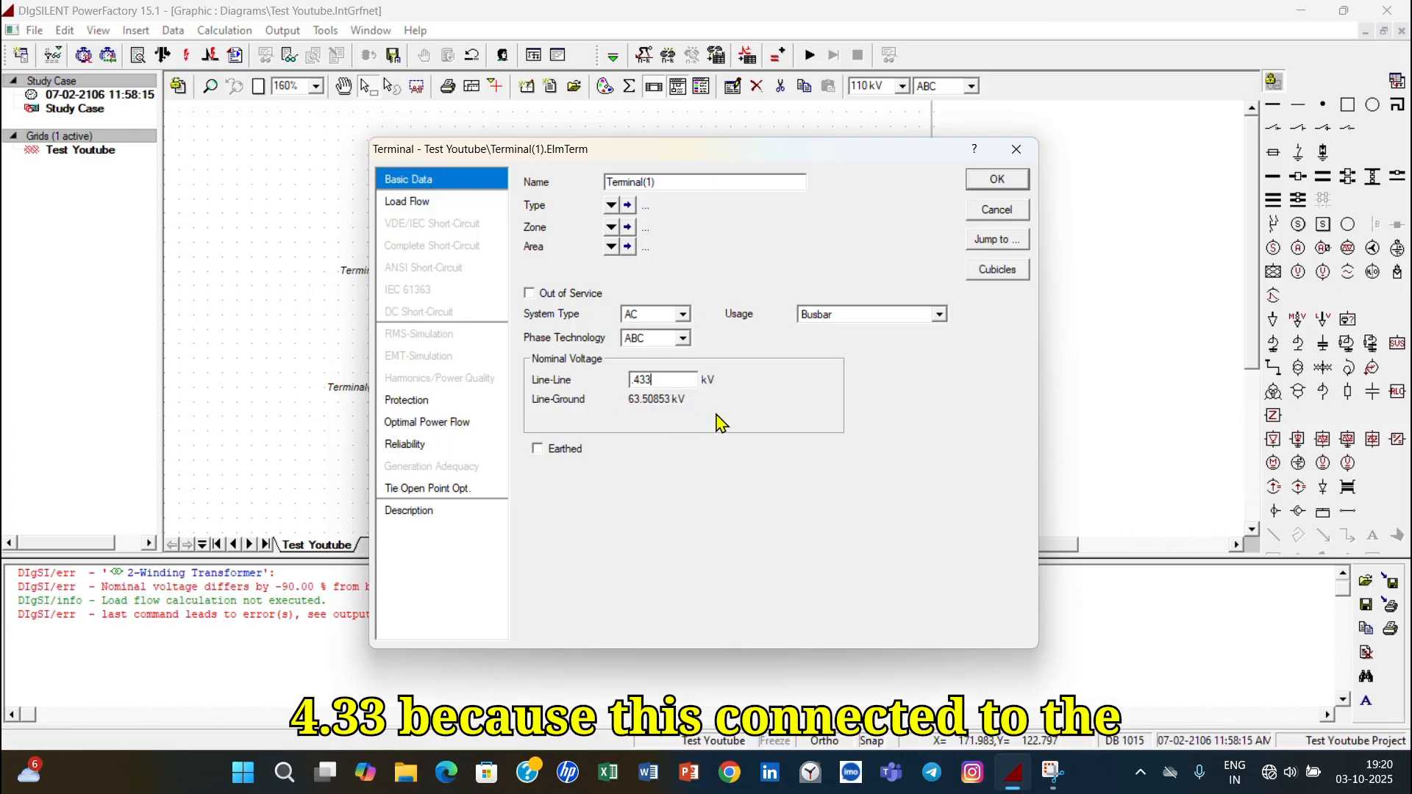
click(998, 180)
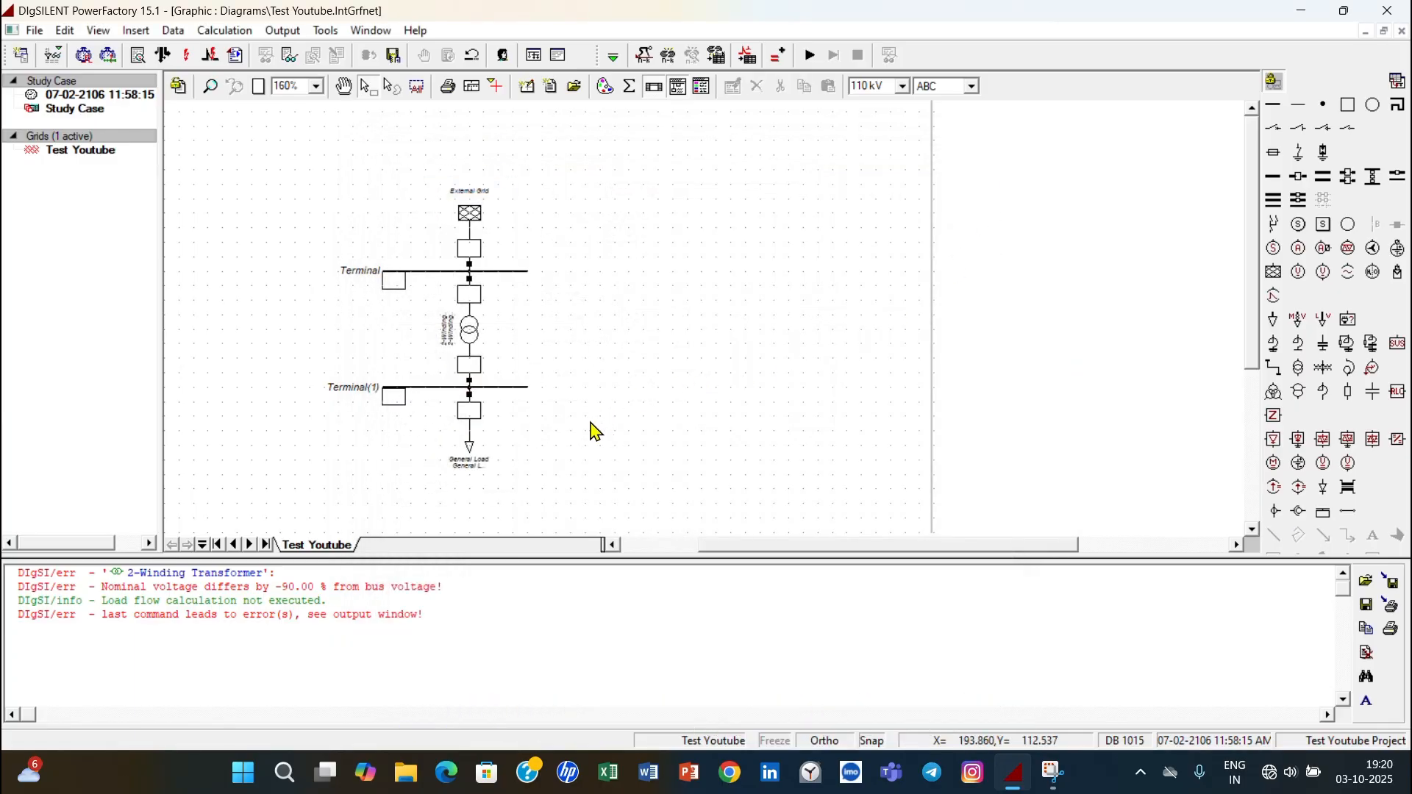
- Try to execute the balanced, positive sequence AC load flow calculation again with the existing basic options
click(220, 33)
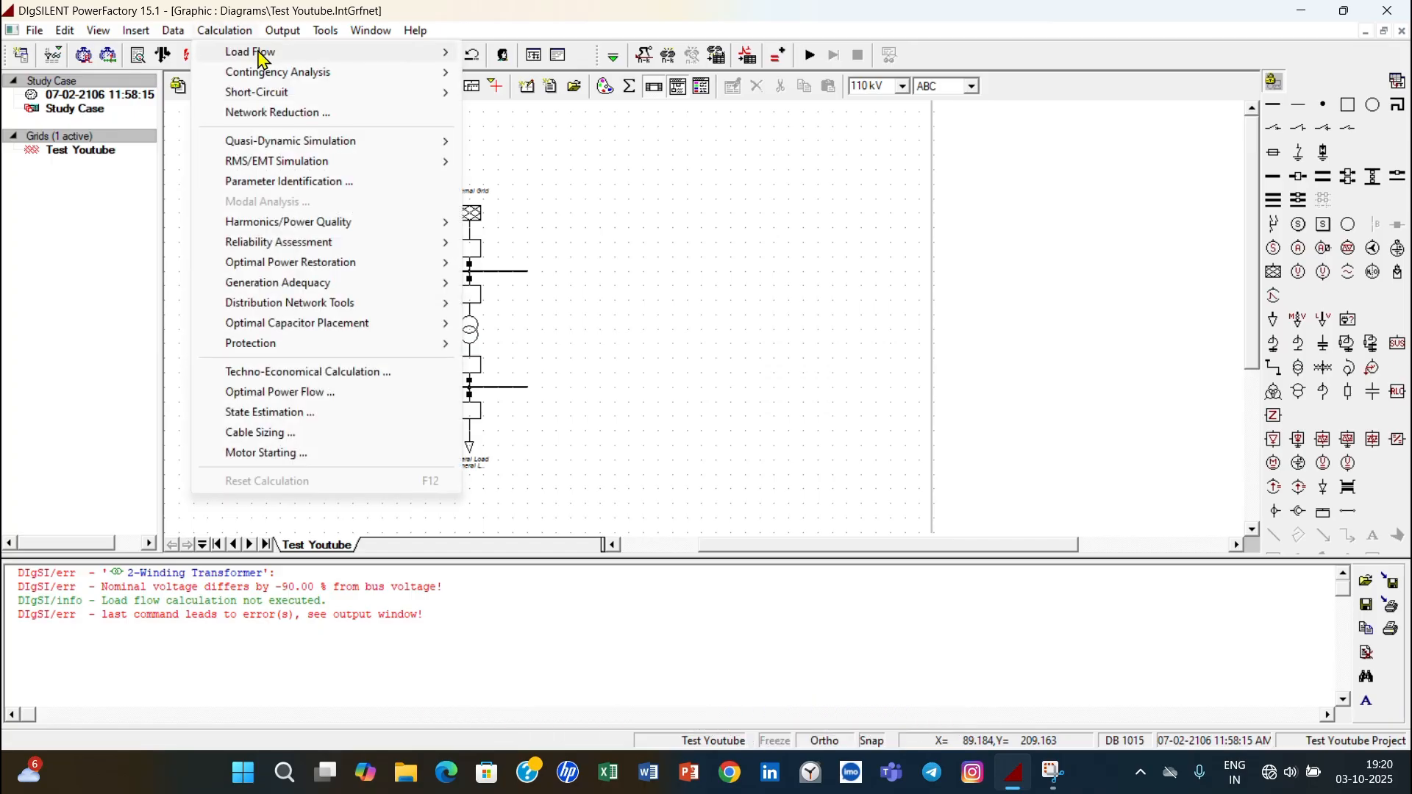
mouse_move(265, 54)
click(523, 53)
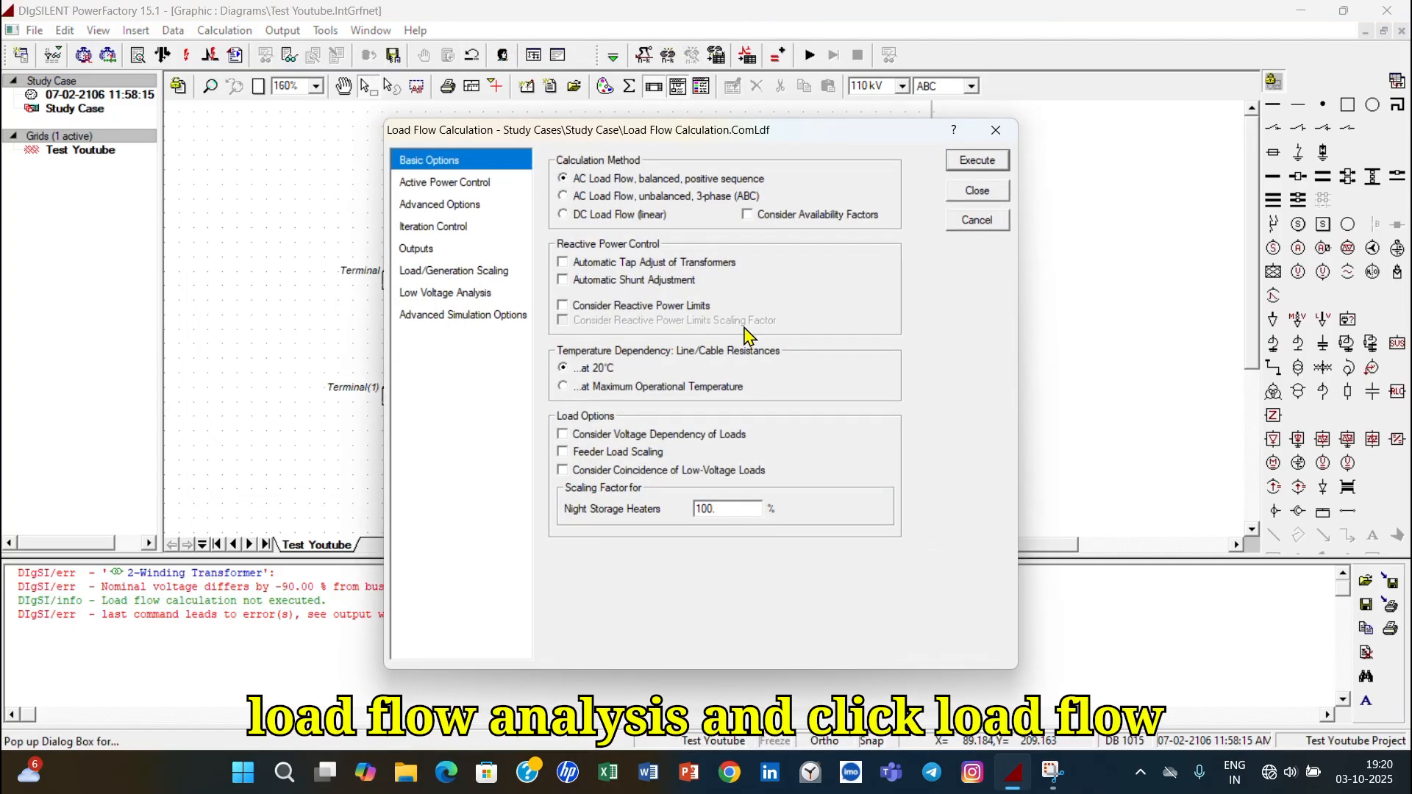
click(976, 160)
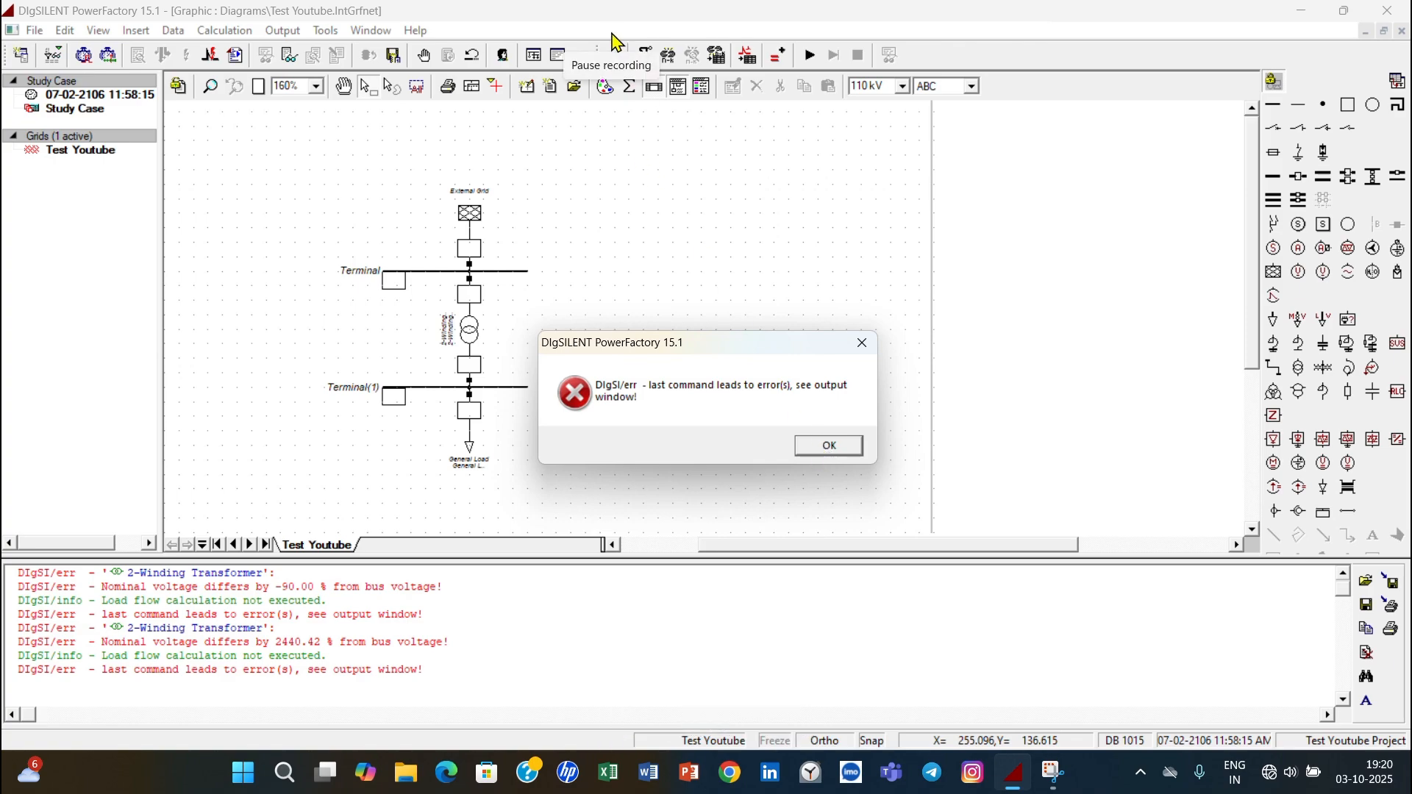
key(Return)
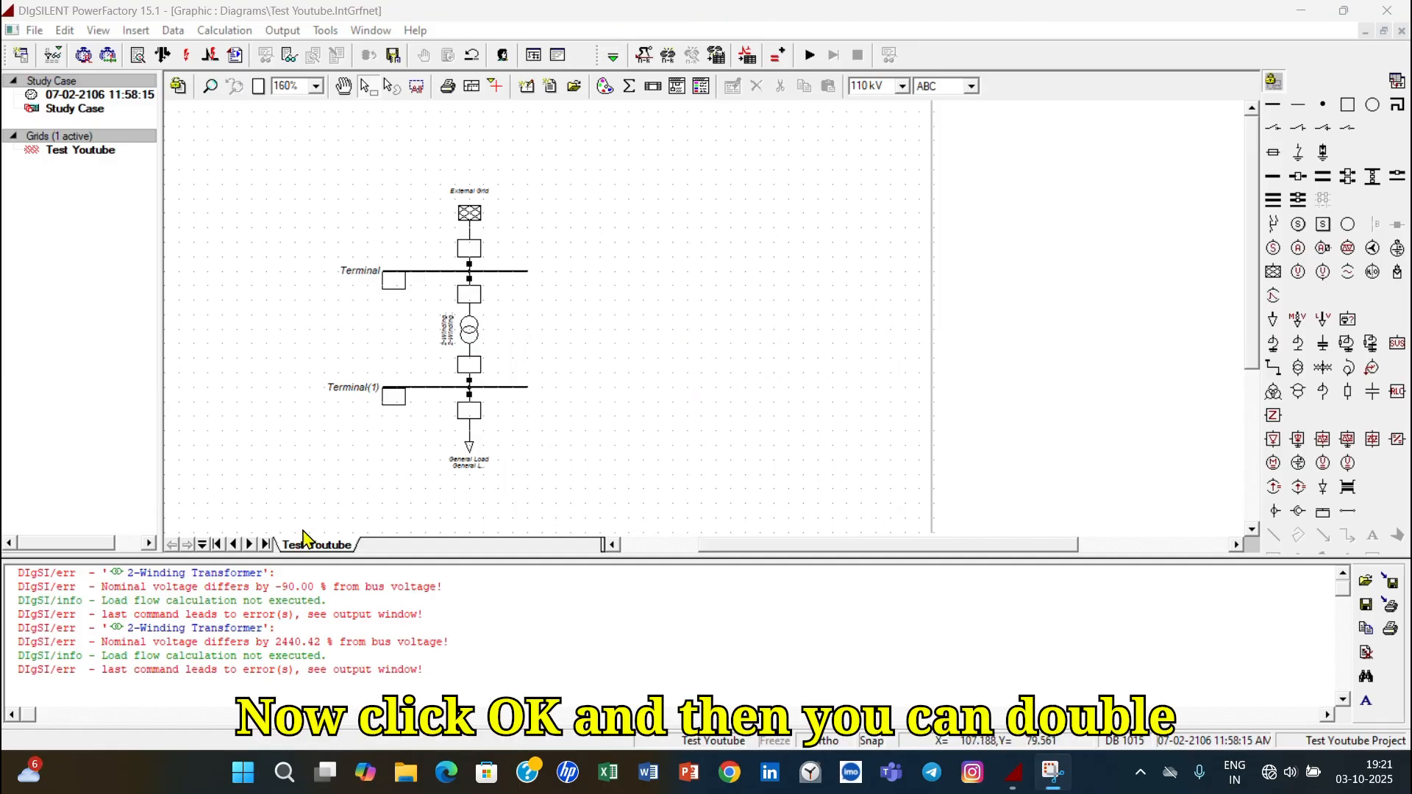
- Open the 2-winding transformer from the newest error entry and check its type's HV-side and LV-side rated voltages
double_click(195, 634)
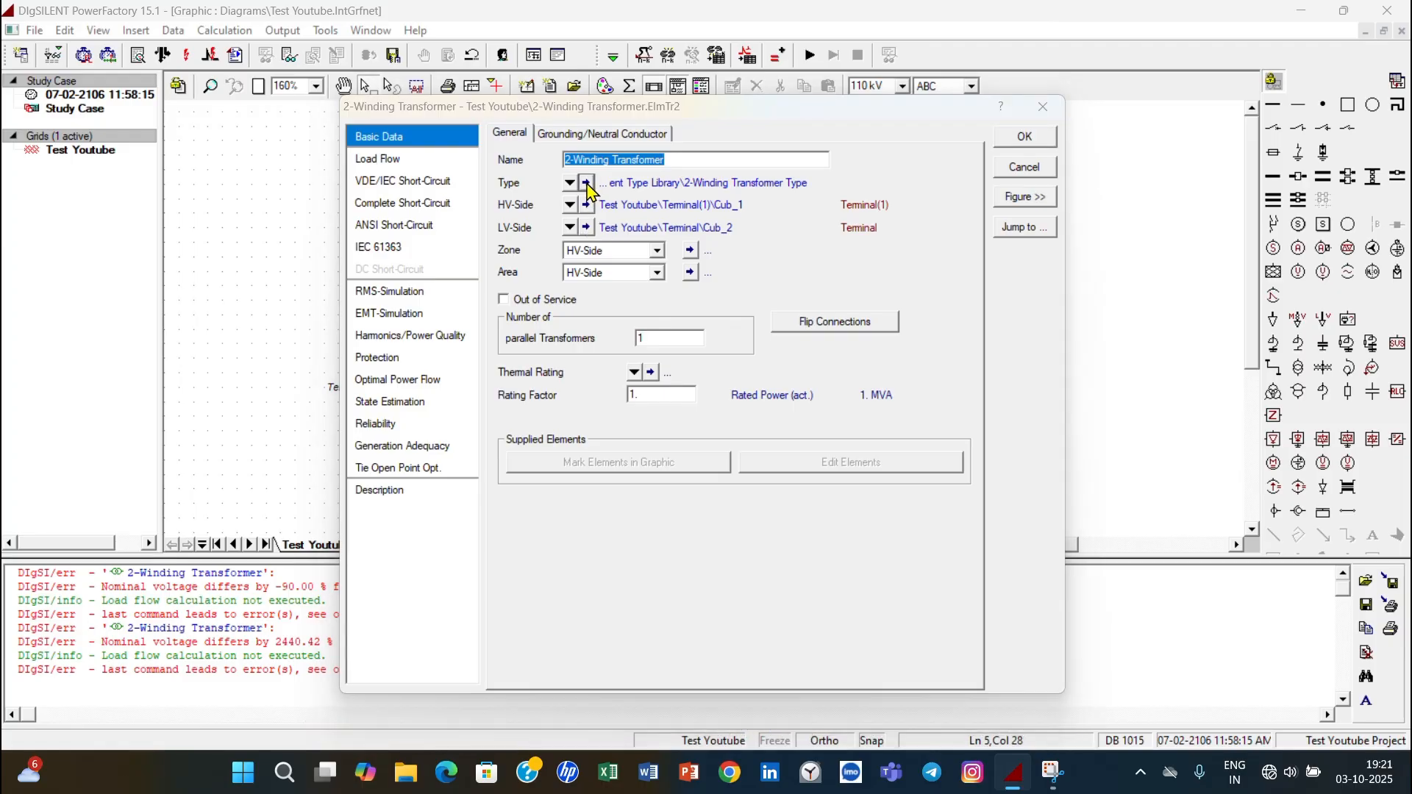
click(586, 183)
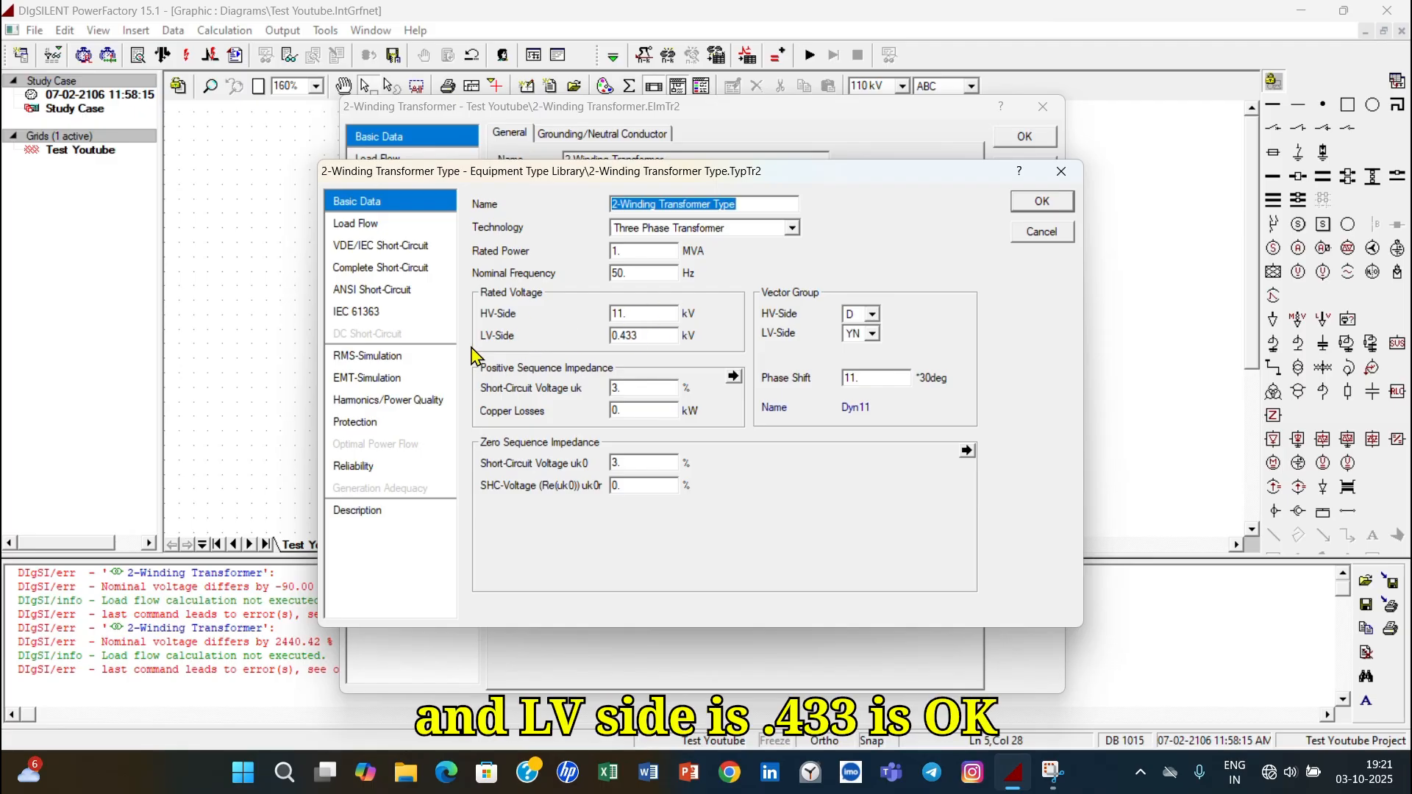
click(1041, 202)
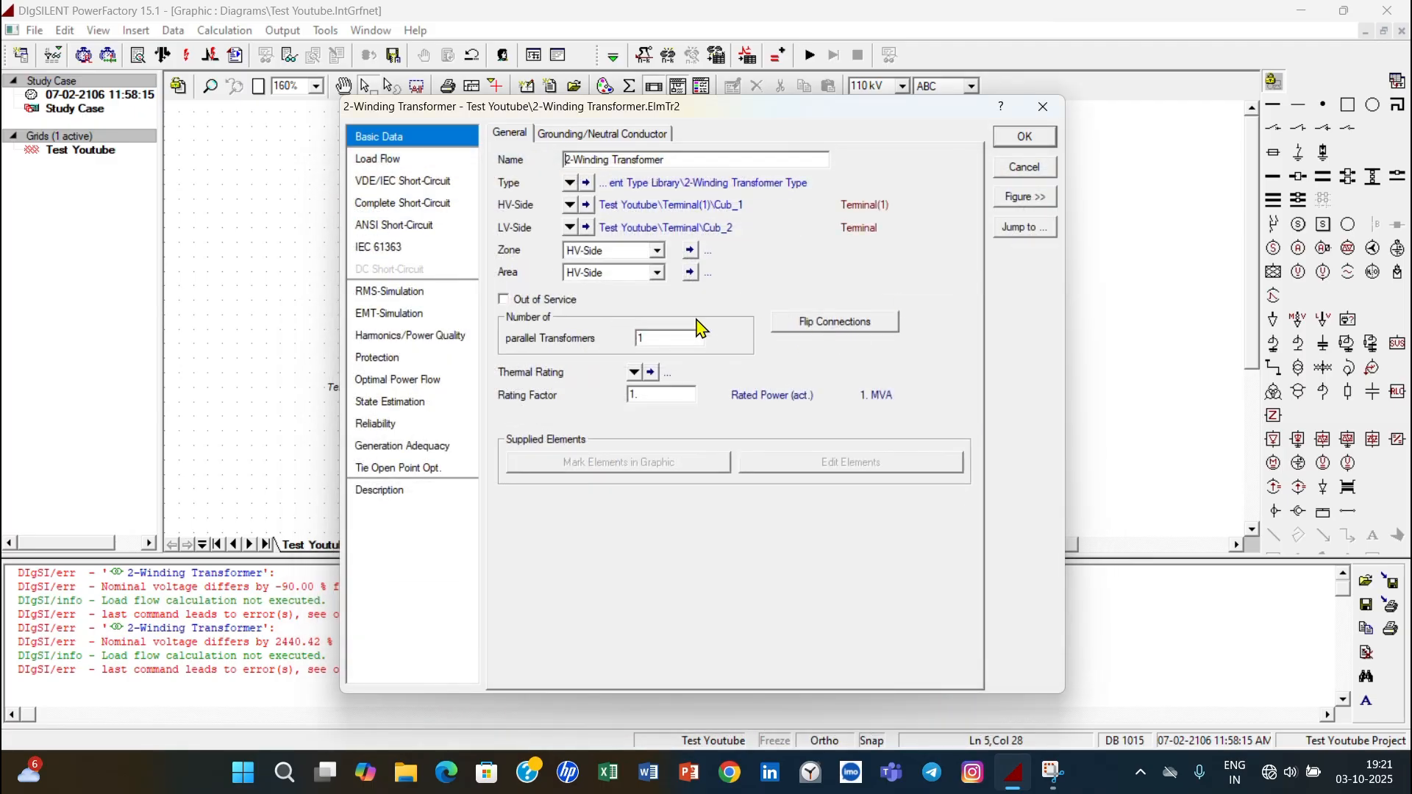
- Set the nominal line-line voltage of HV-side busbar Terminal(1) to 11 kV and check the transformer connected to its cubicle
click(587, 204)
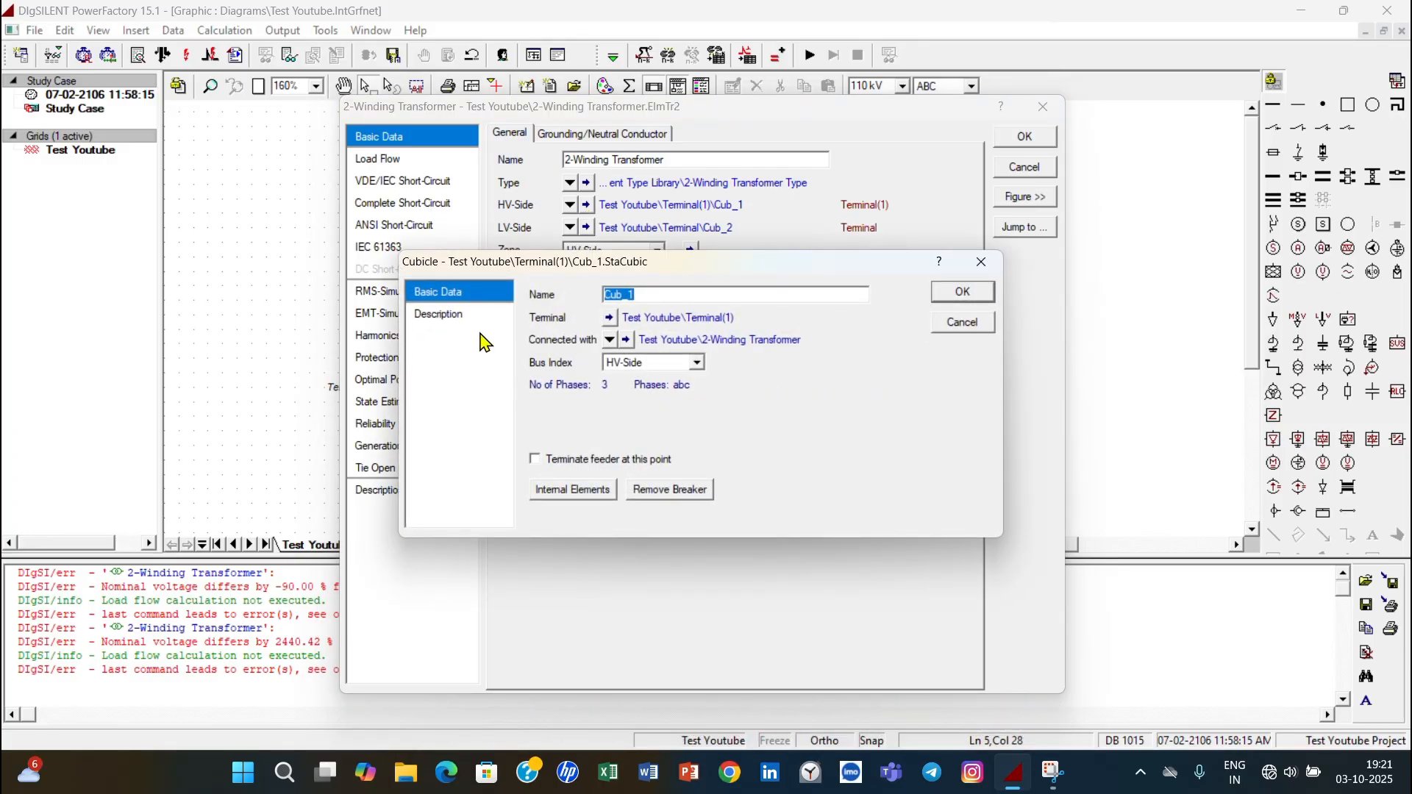
click(610, 318)
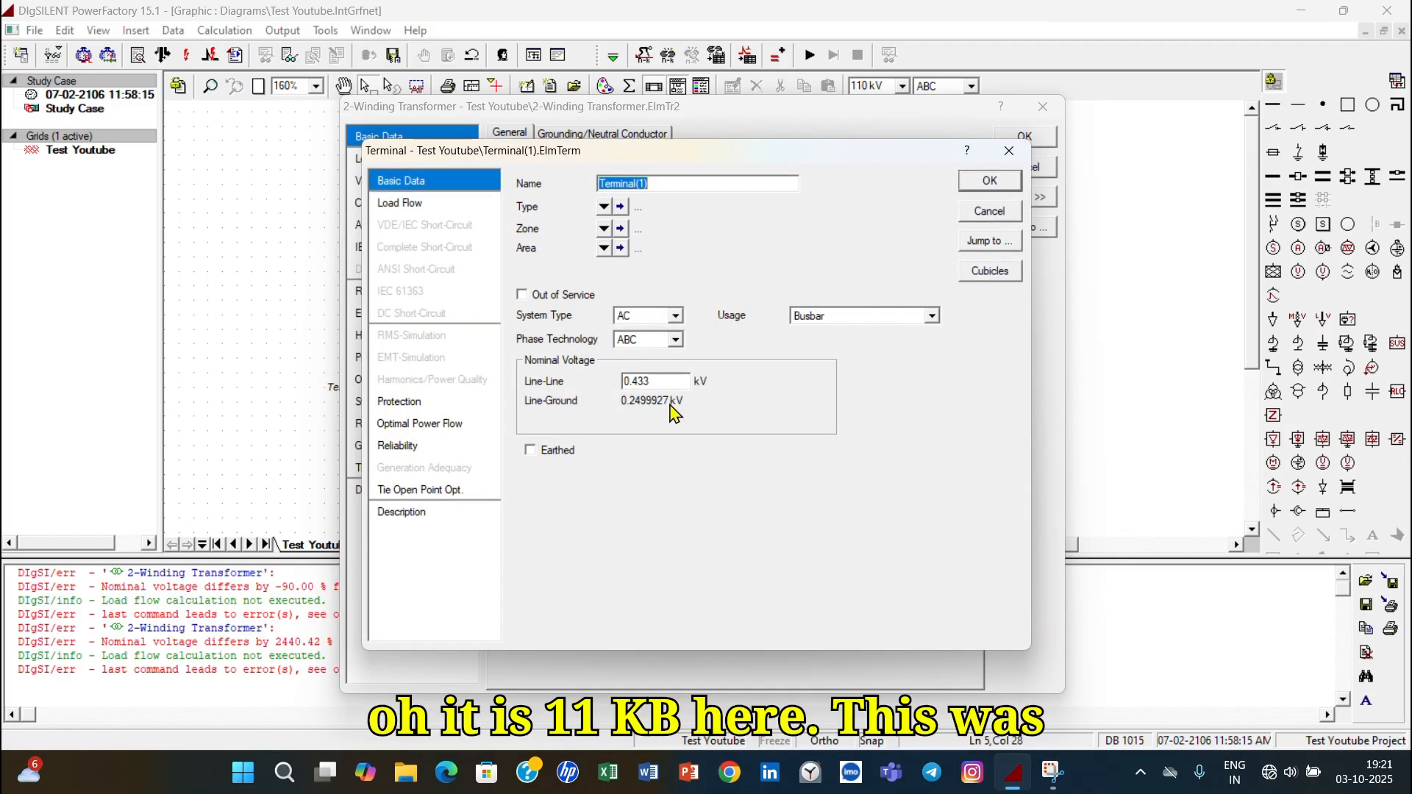
drag(659, 382, 581, 398)
text(11)
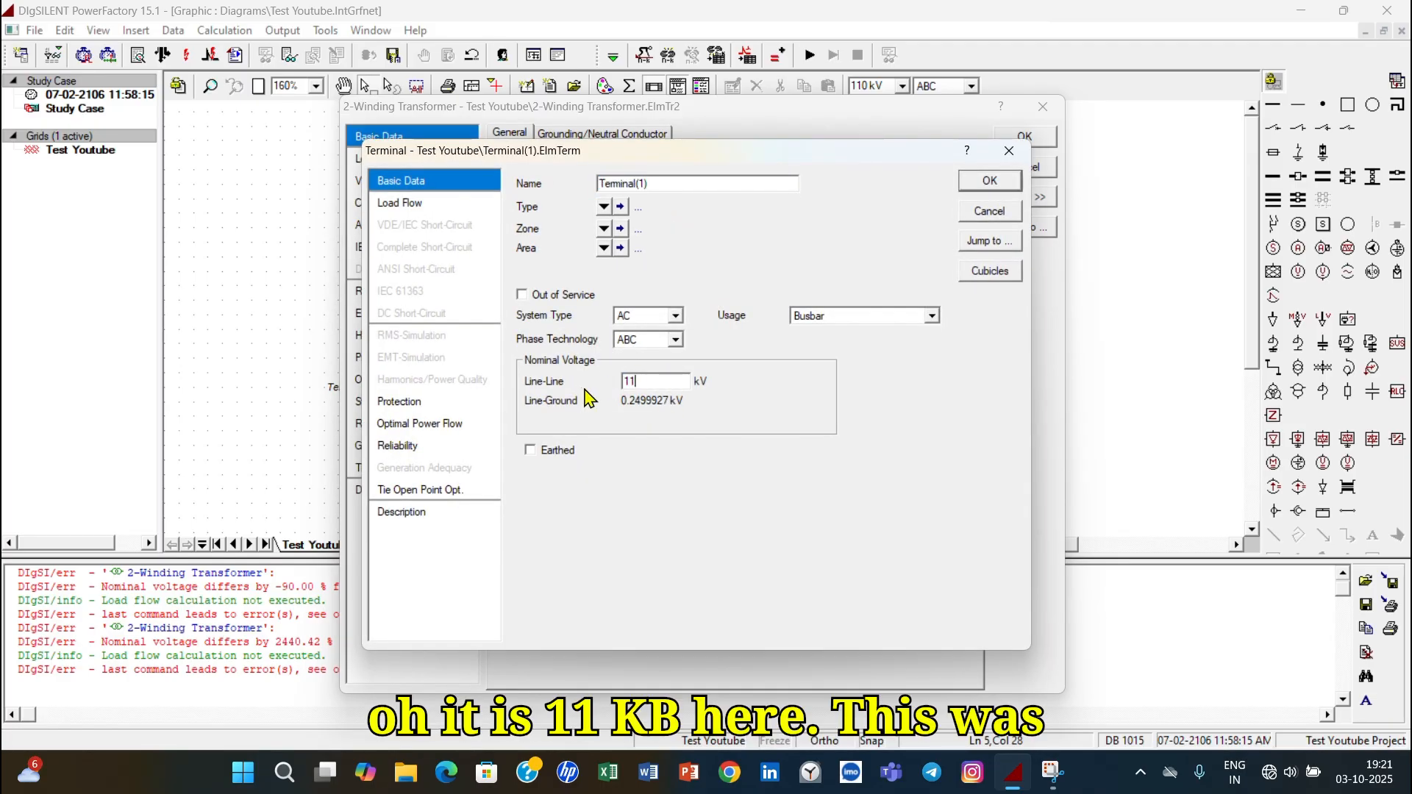
click(992, 182)
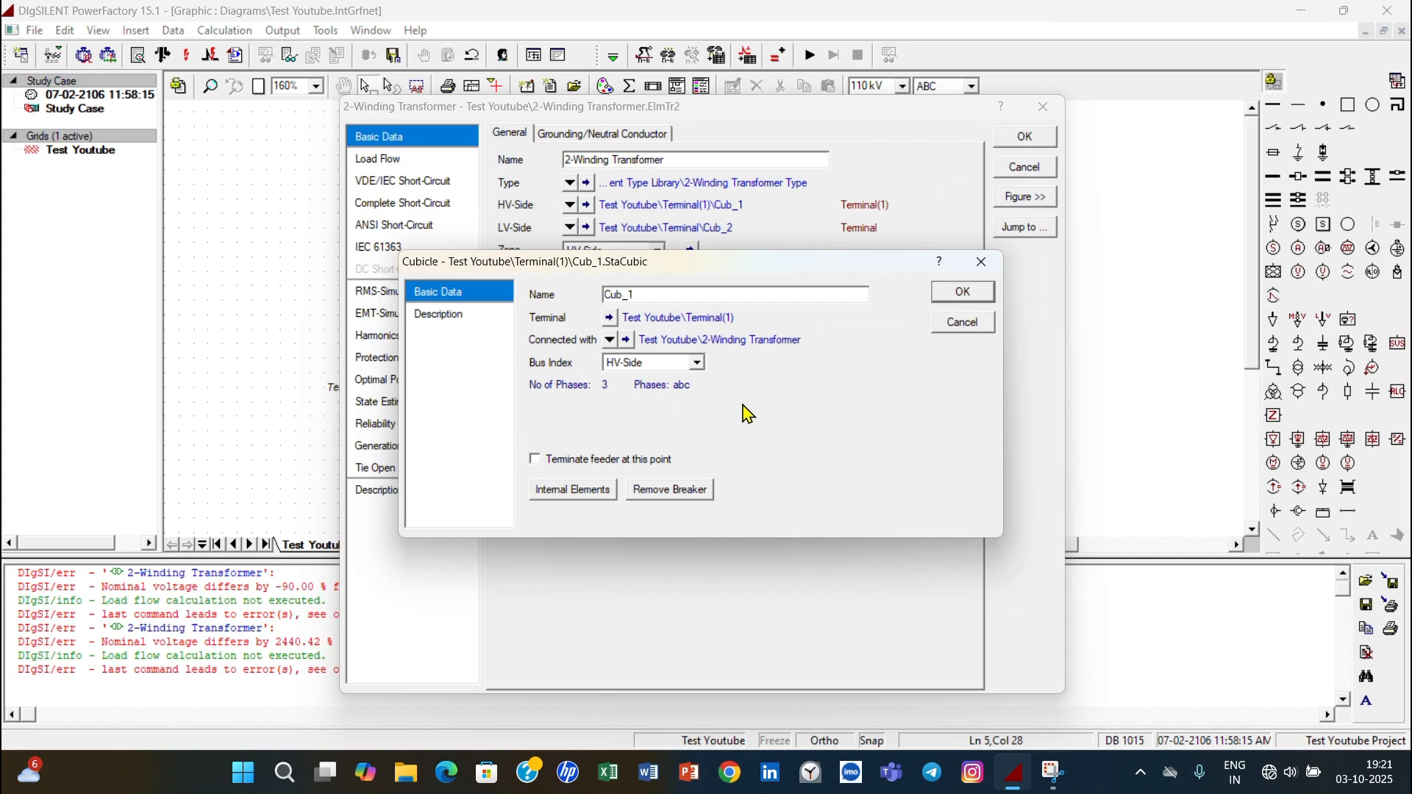
click(626, 340)
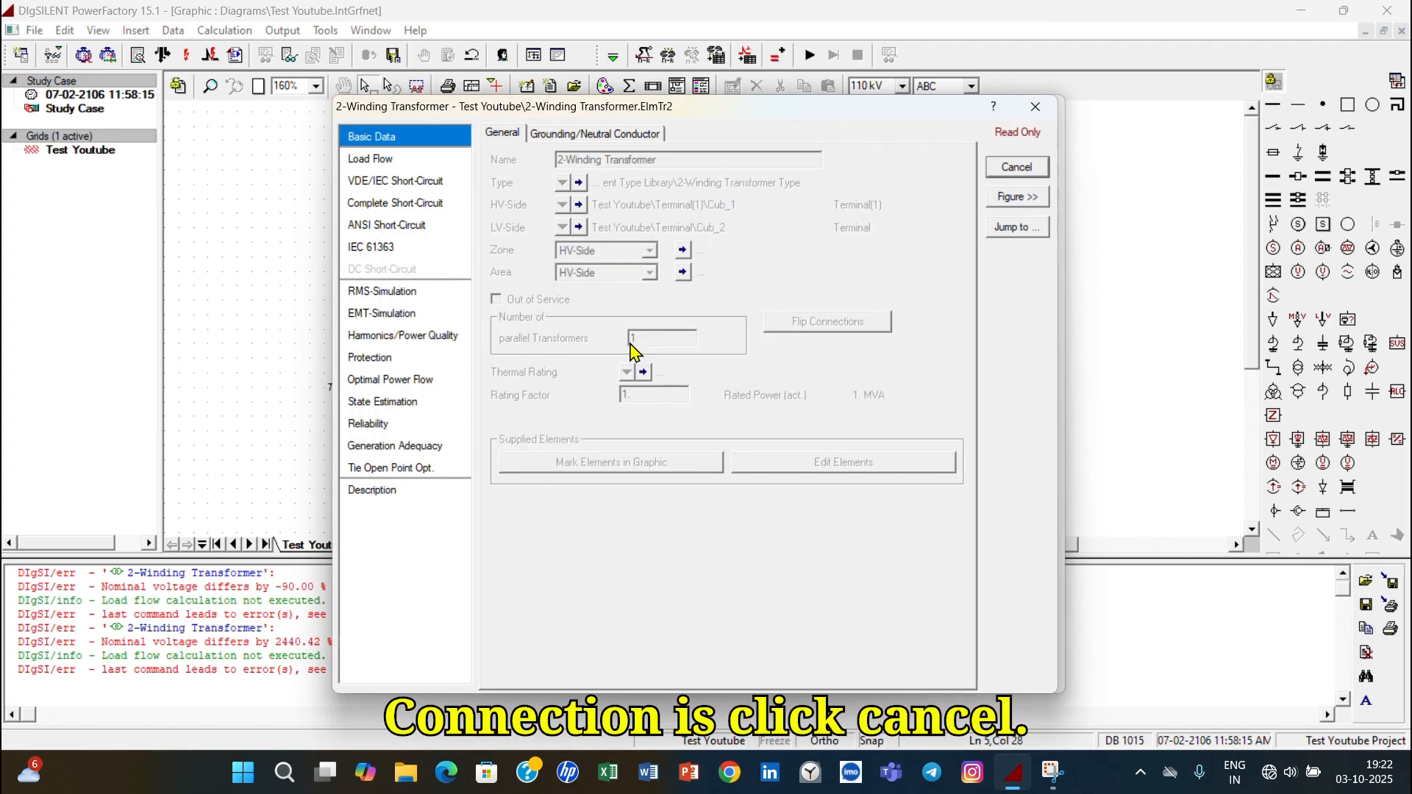
click(1036, 107)
click(949, 295)
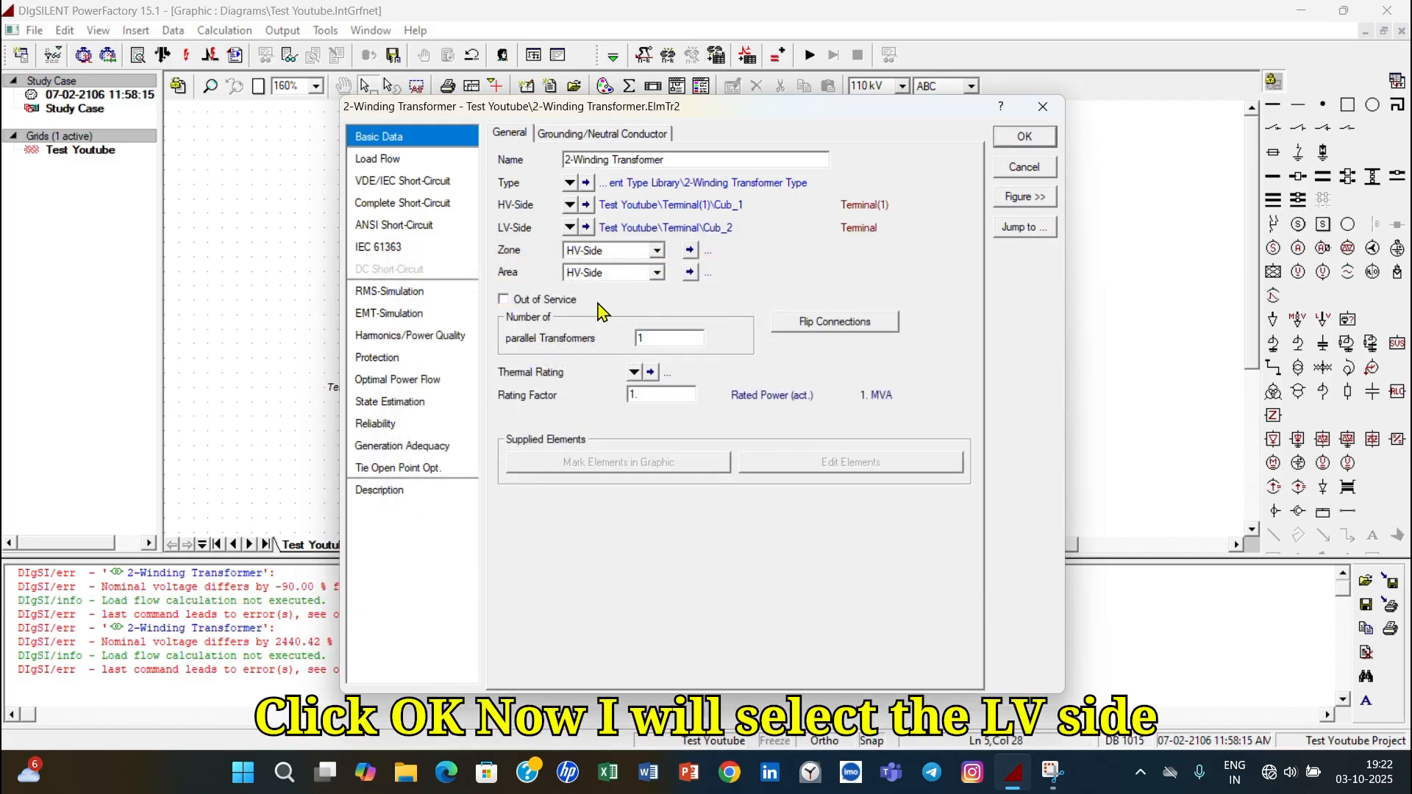
- Set the nominal line-line voltage of LV-side busbar Terminal to match the transformer's LV-side rating and accept the transformer data
click(587, 227)
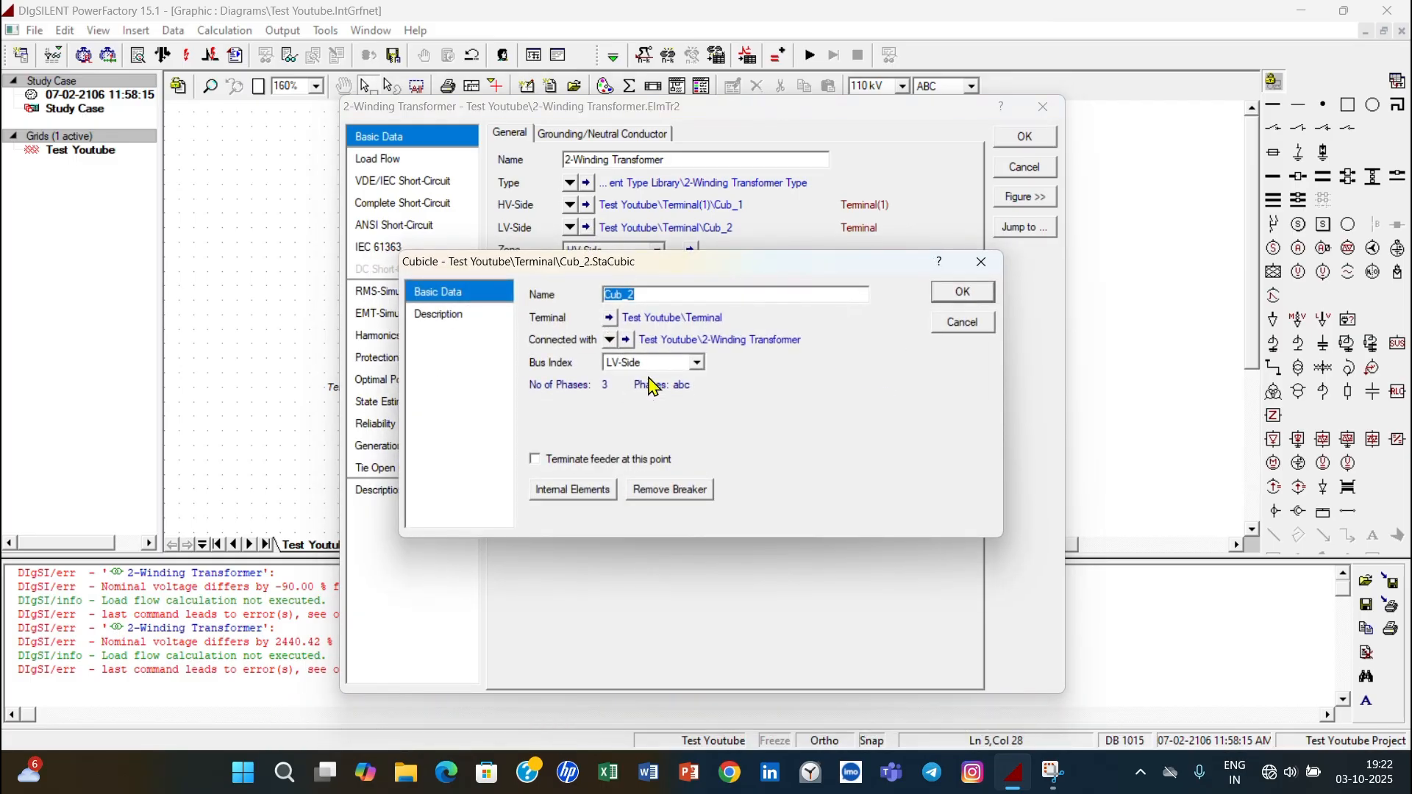
click(610, 317)
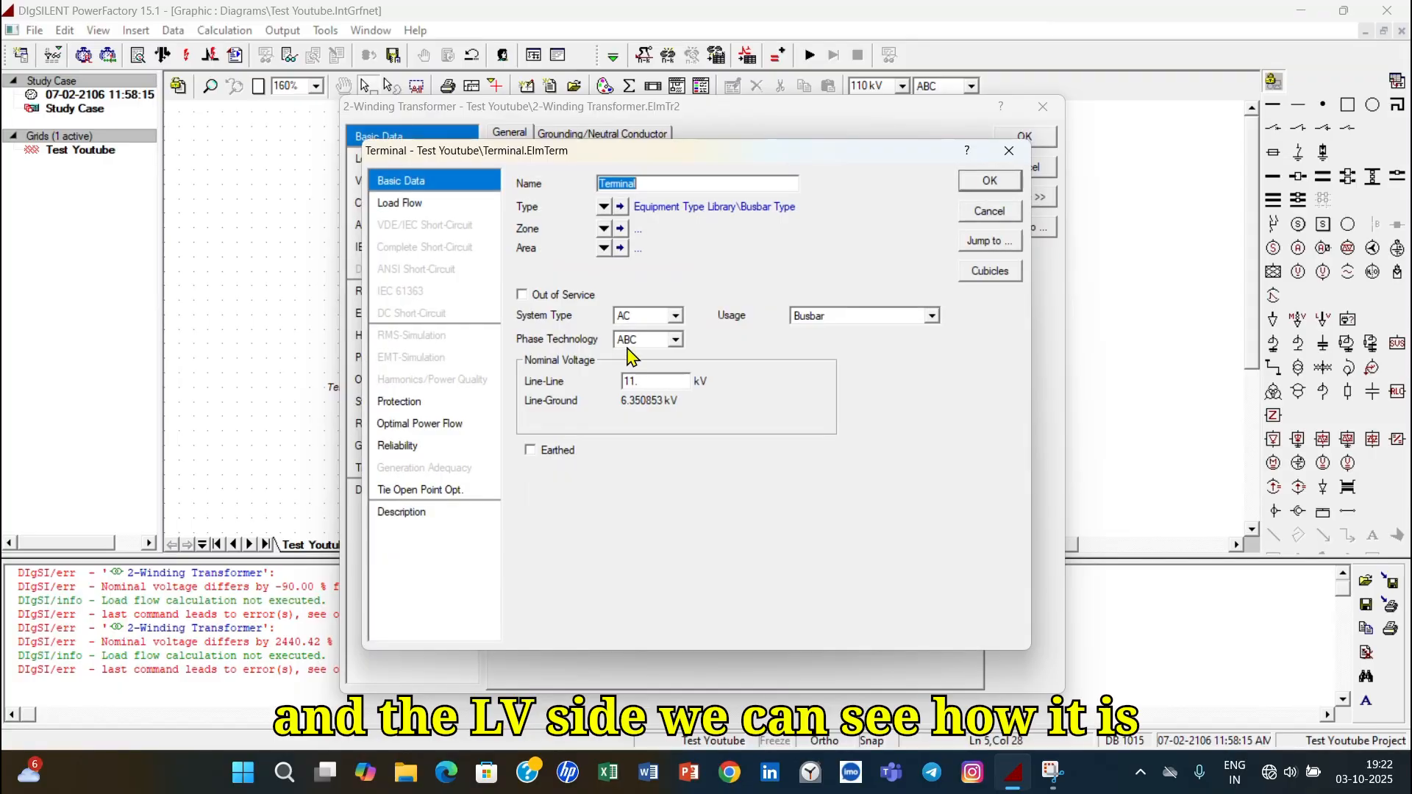
key(BackSpace)
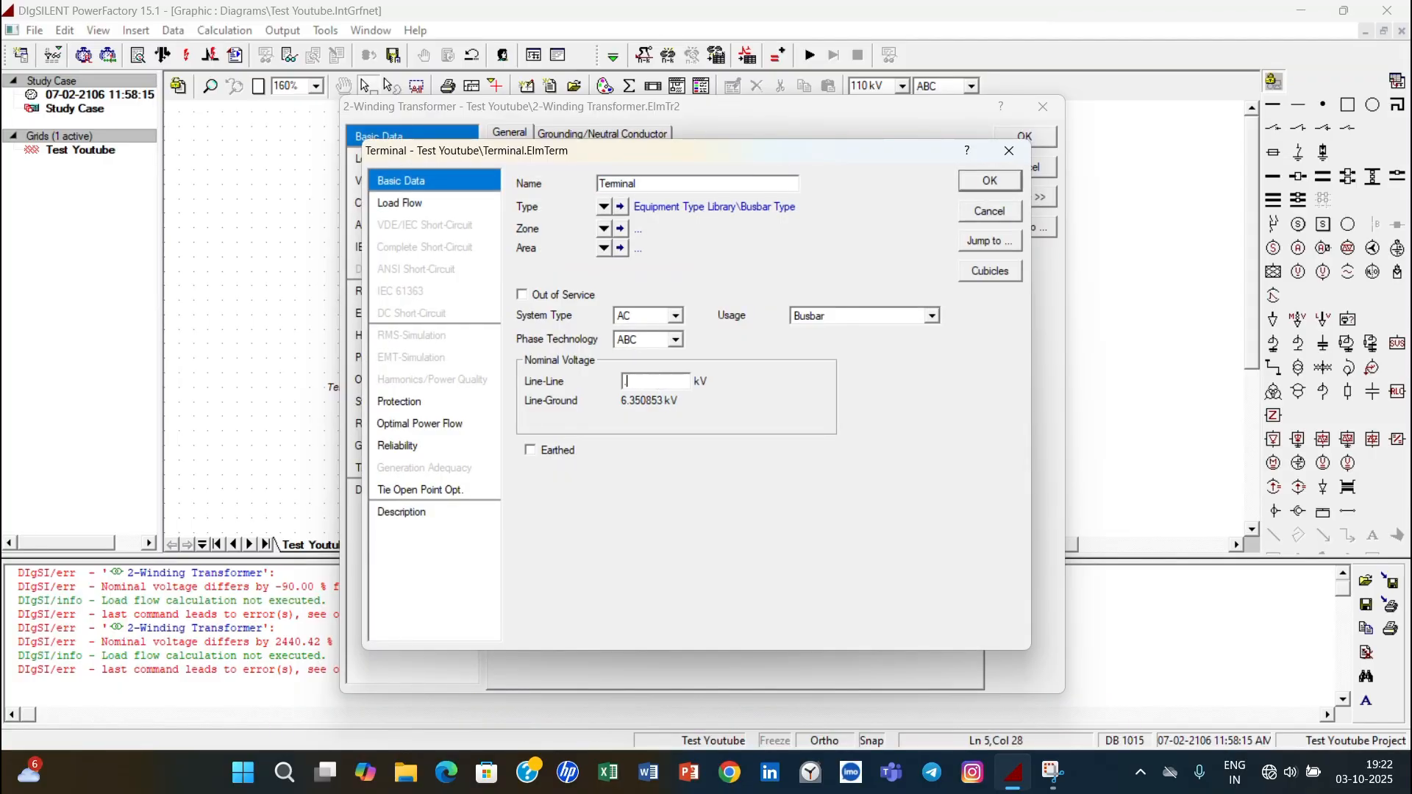
click(990, 181)
click(953, 293)
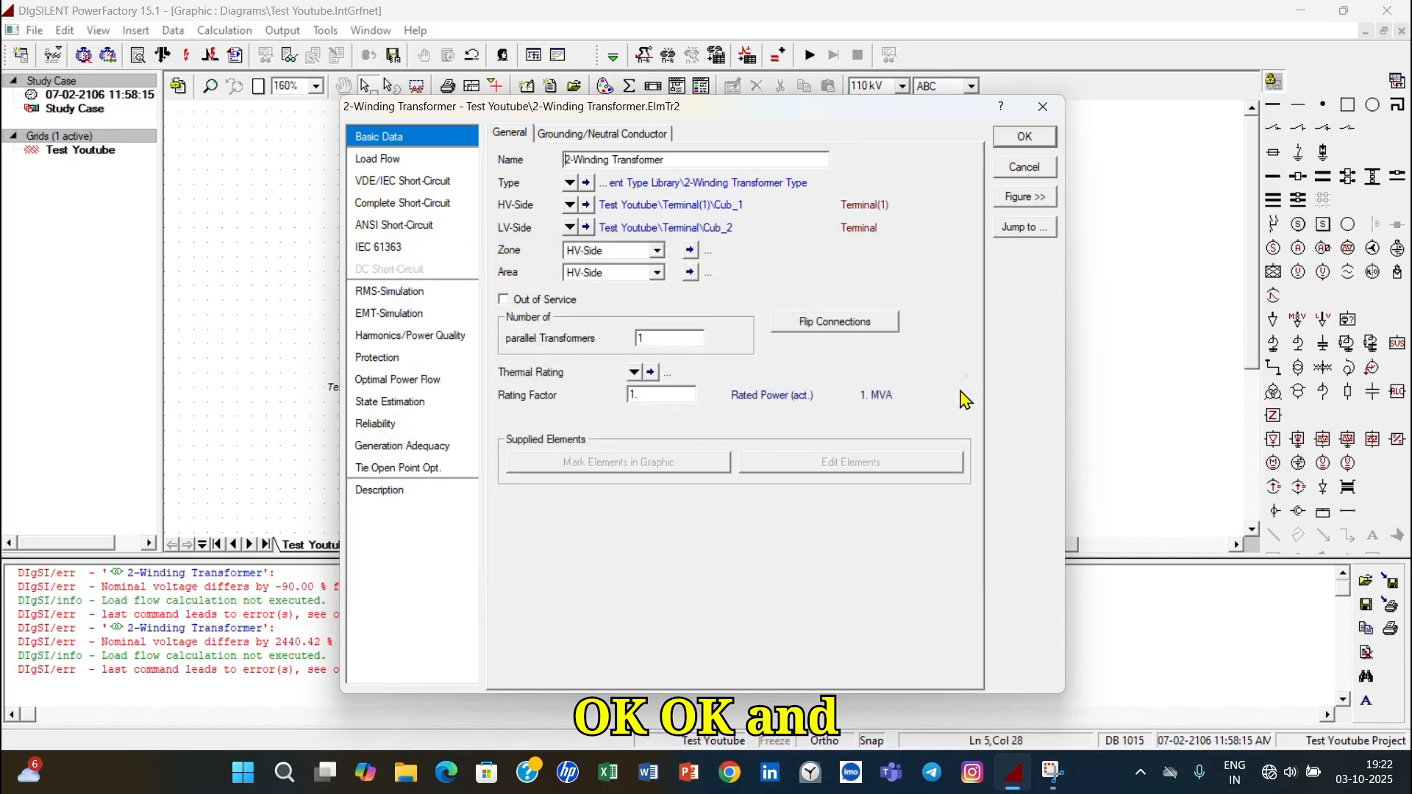
click(1022, 138)
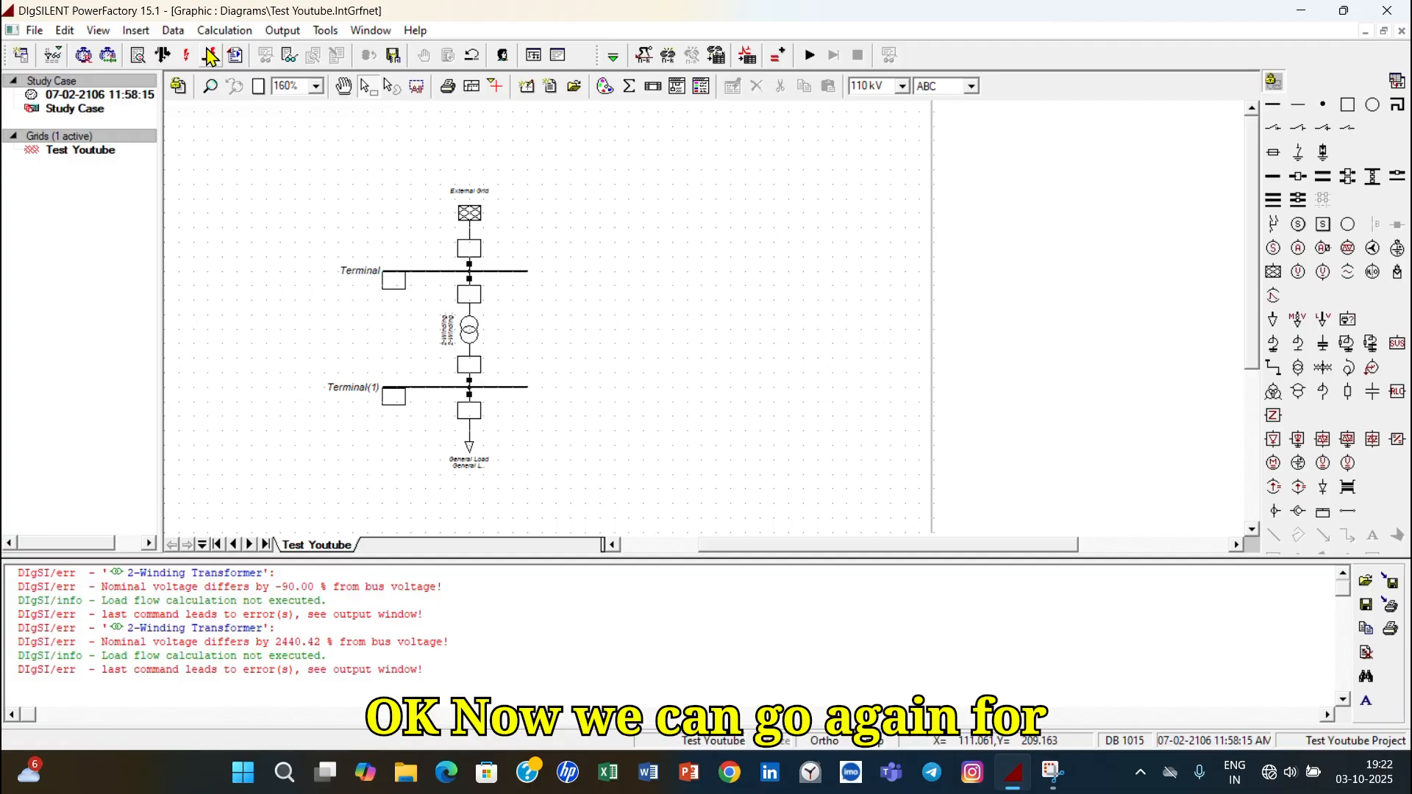
- Execute the load flow calculation again with the corrected busbar voltages
click(225, 30)
mouse_move(250, 51)
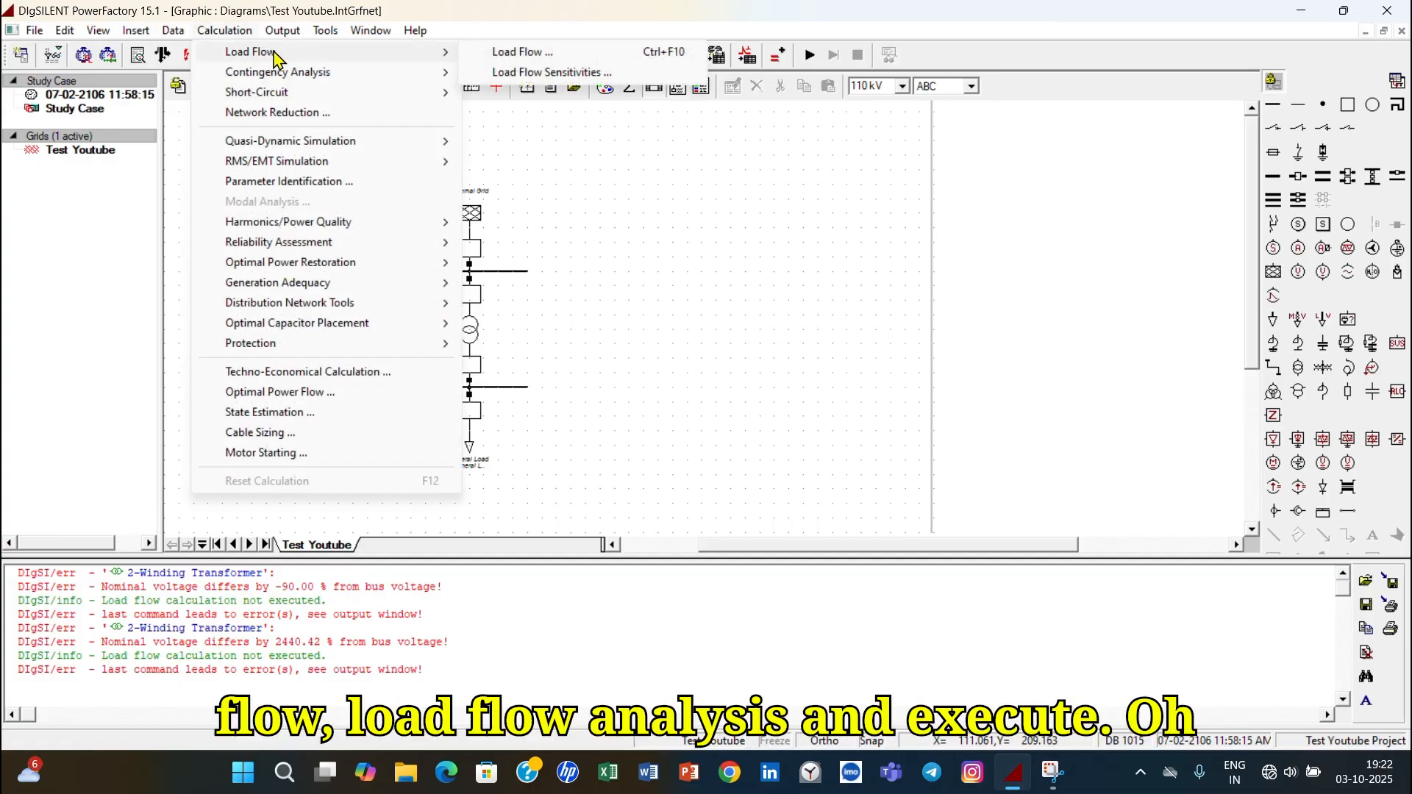
click(498, 59)
click(978, 158)
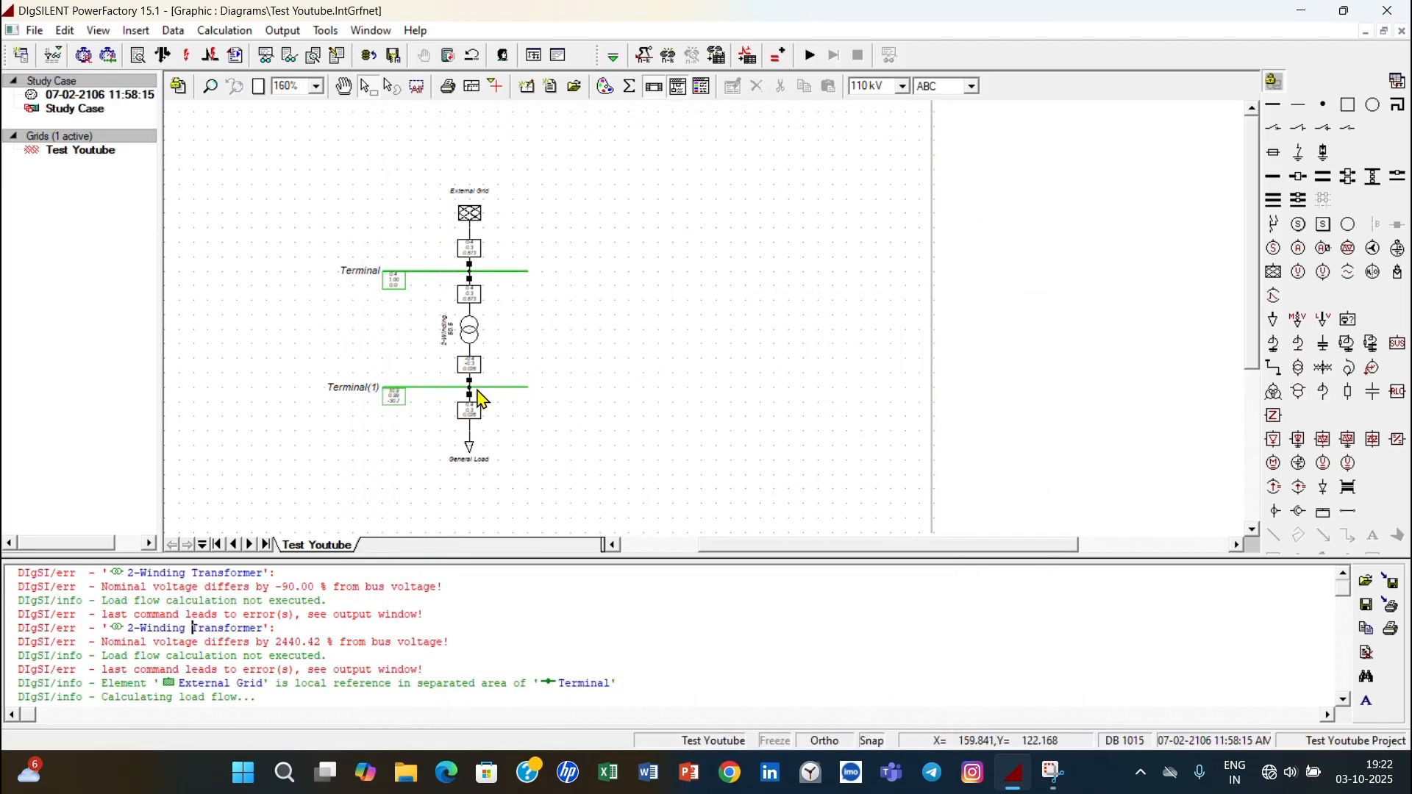
- Examine the load flow result boxes at the external grid, both busbars, the transformer and the general load
scroll(478, 395, up, 5)
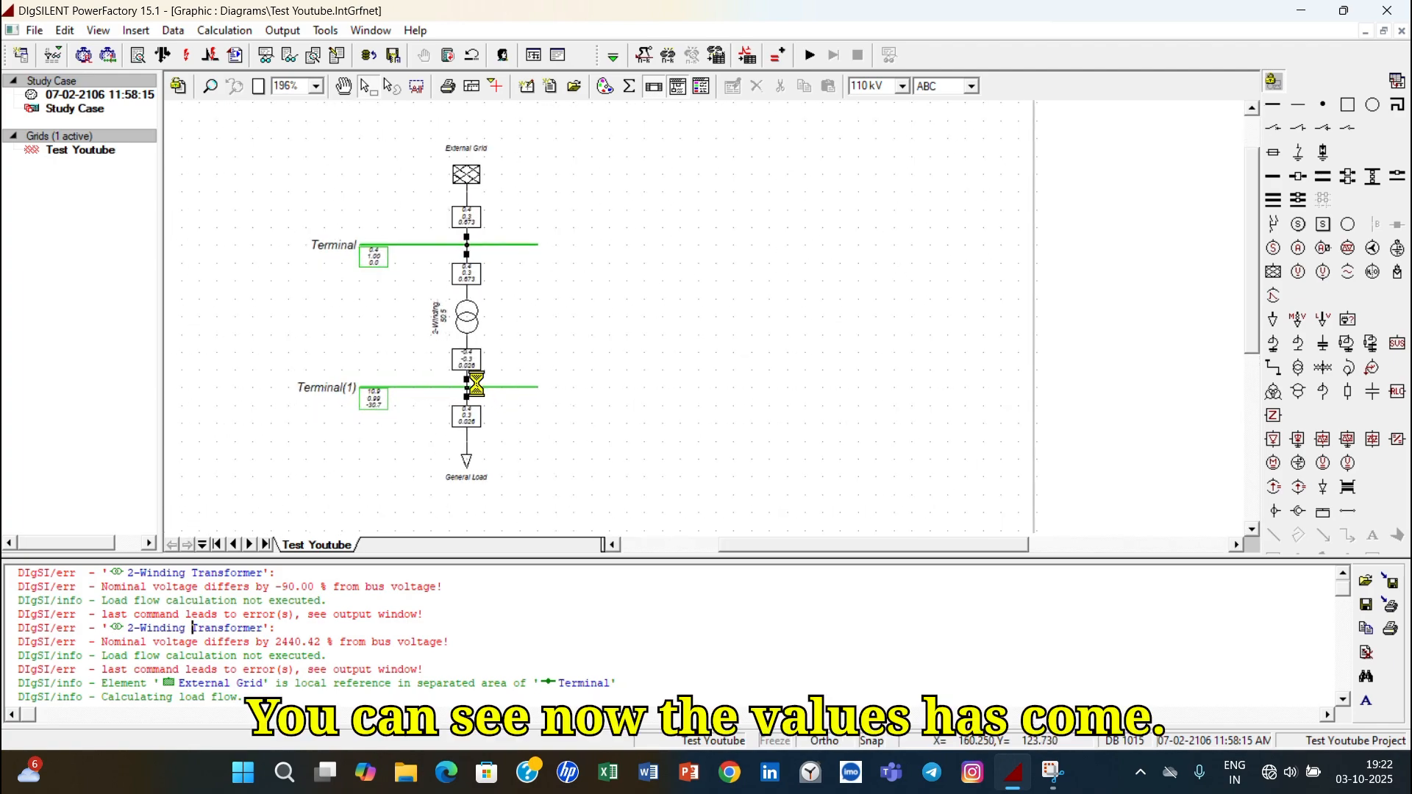
scroll(478, 395, up, 4)
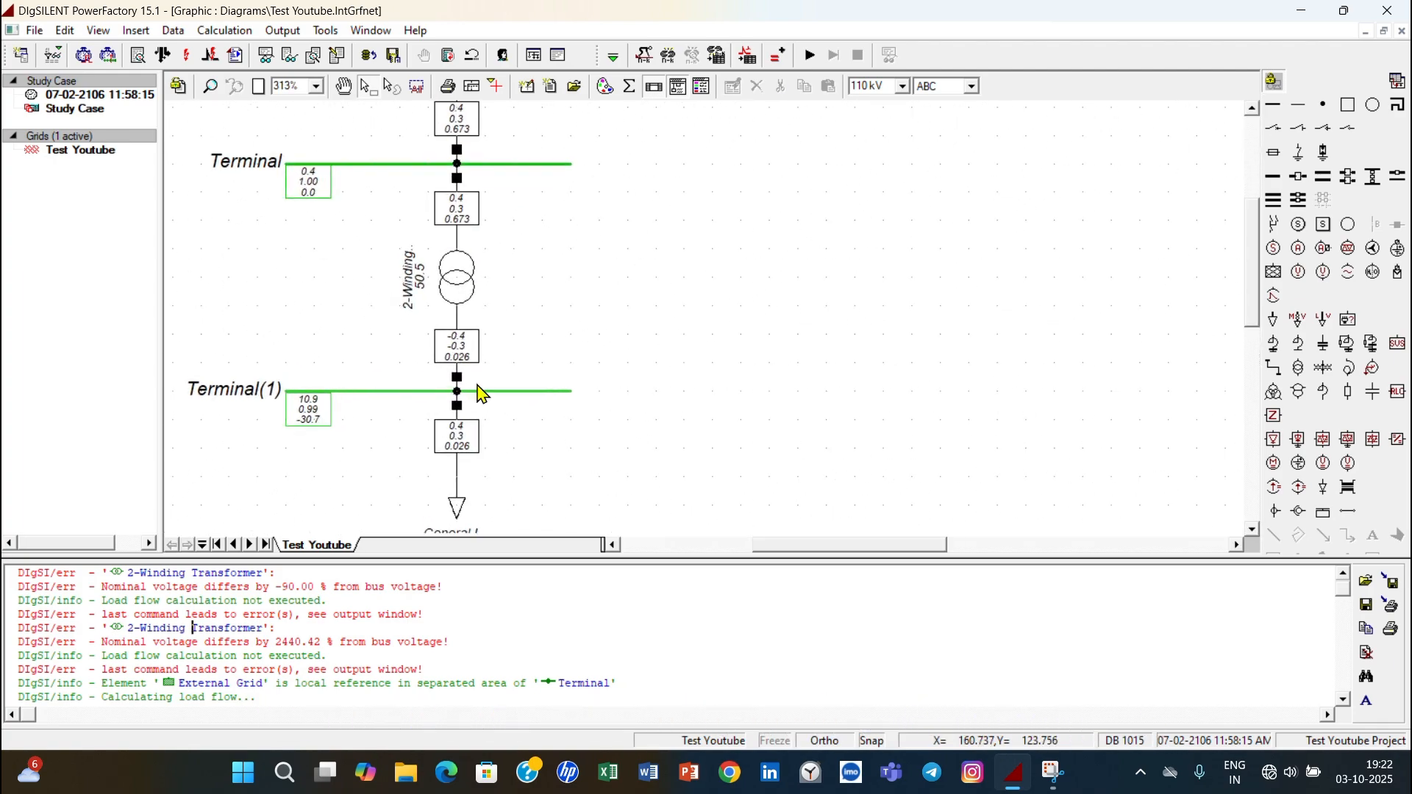
scroll(486, 387, down, 3)
scroll(485, 388, up, 5)
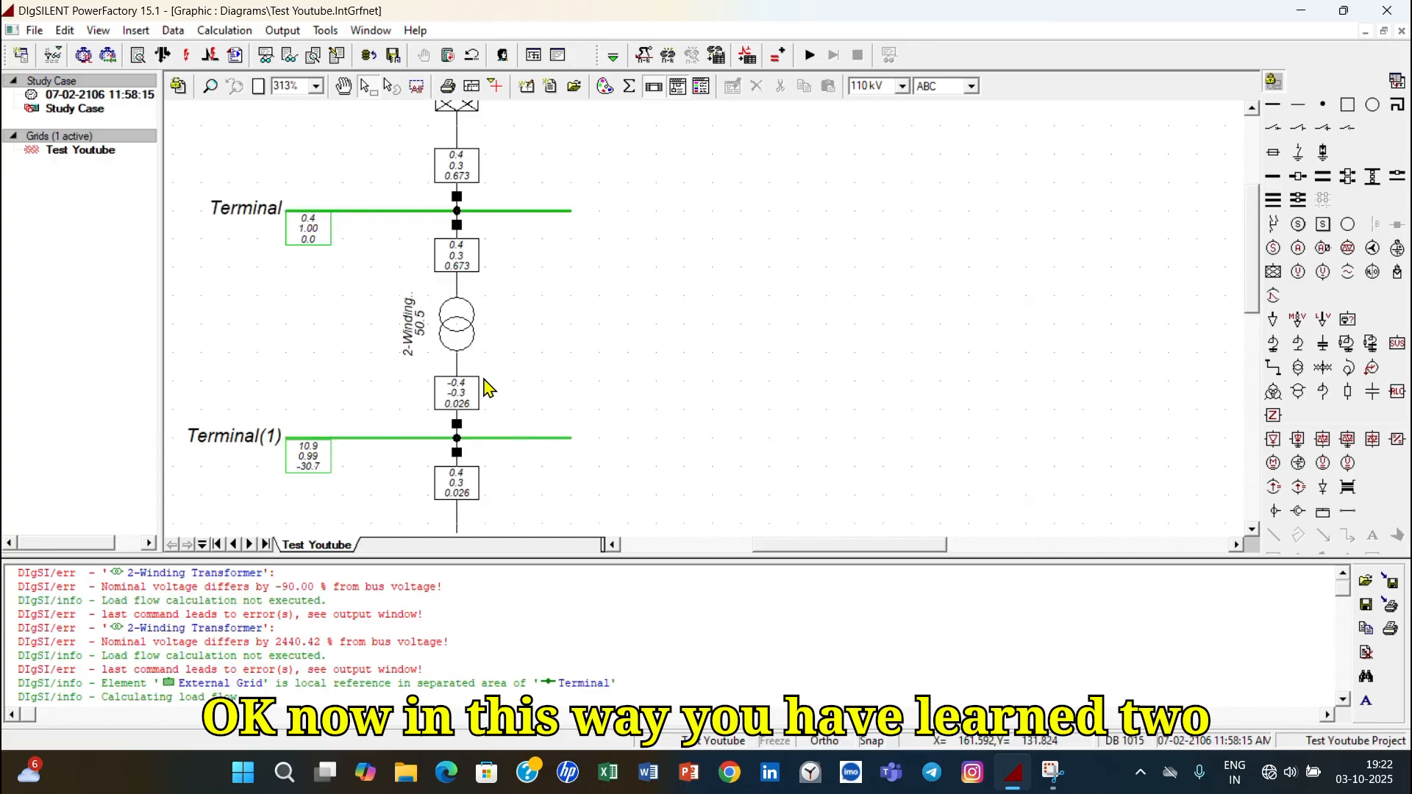
scroll(485, 387, down, 5)
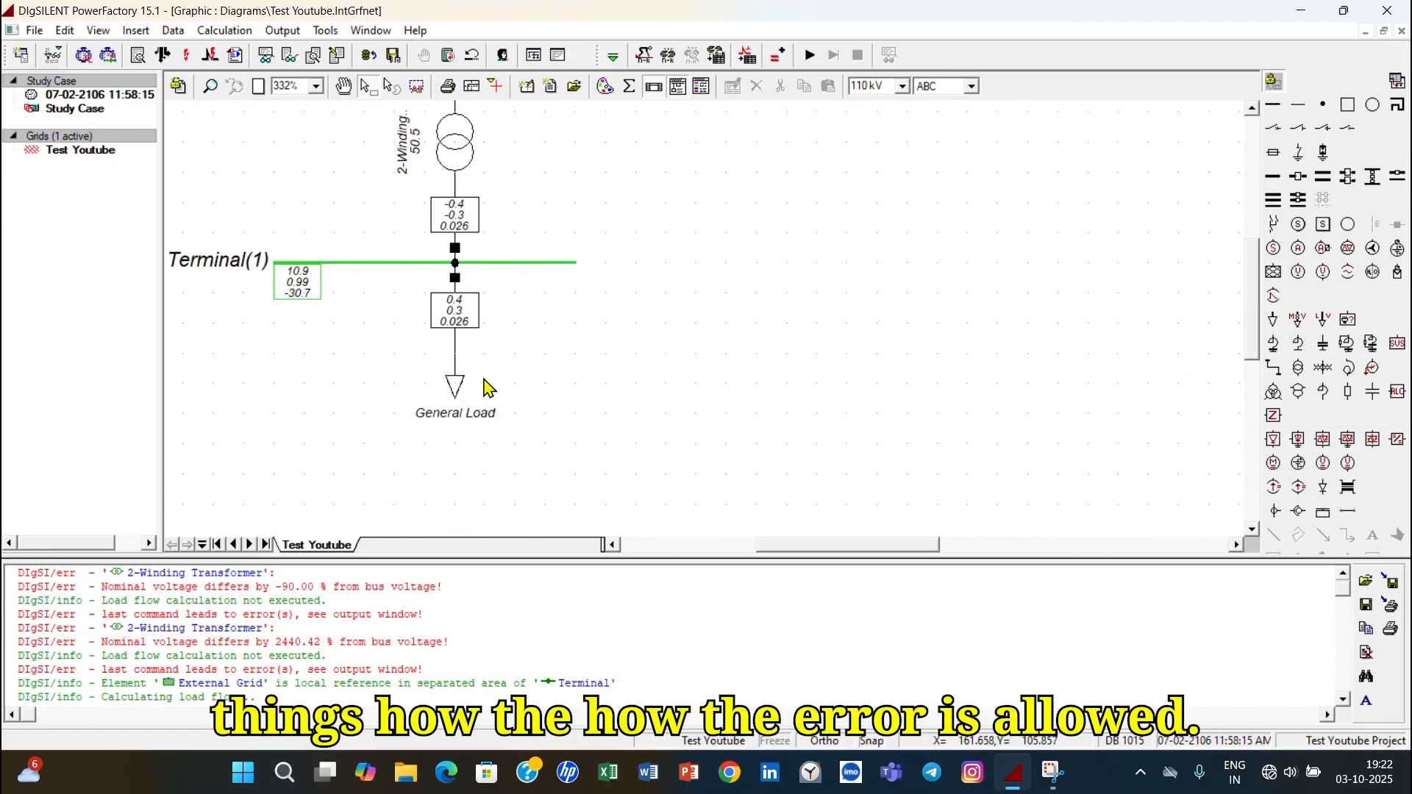
scroll(485, 388, up, 3)
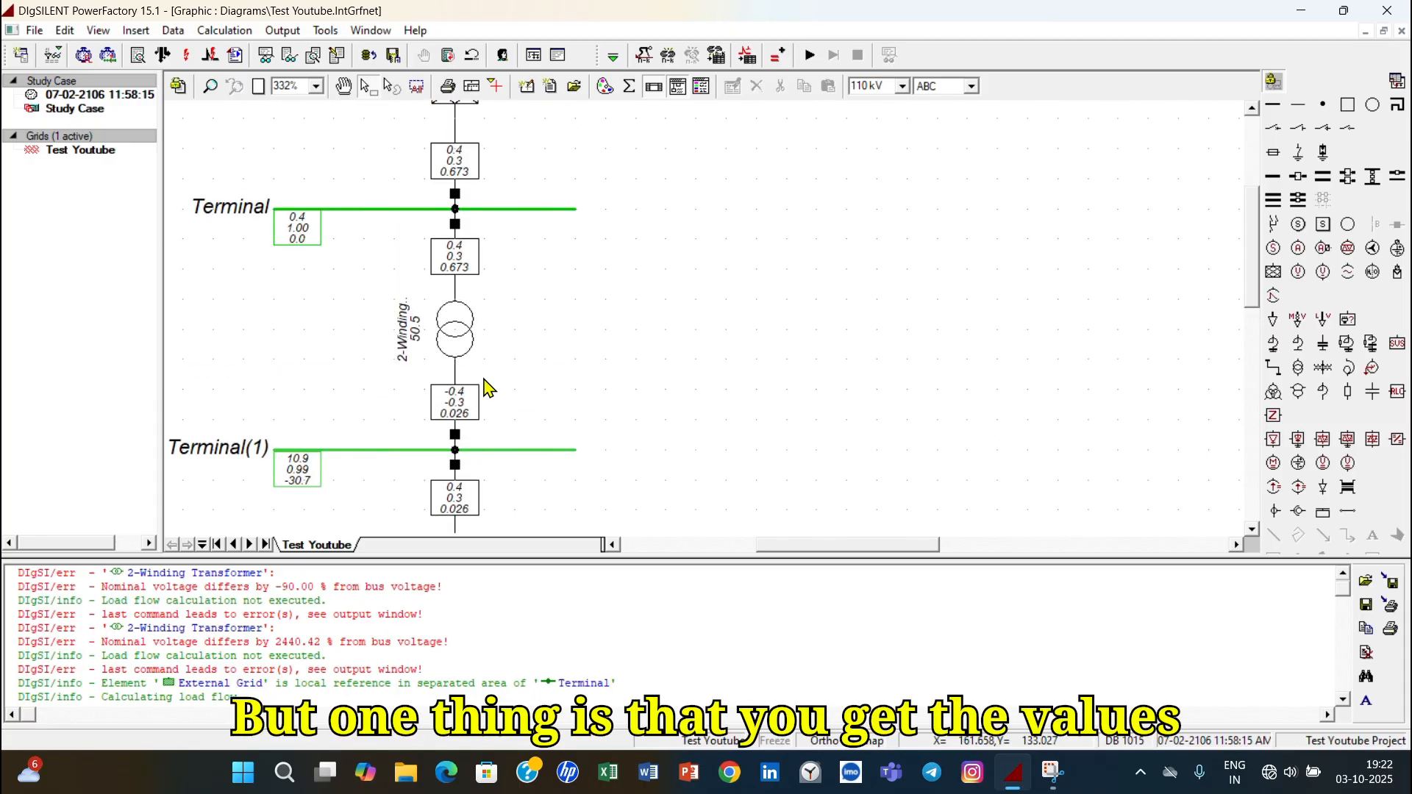
scroll(485, 388, up, 1)
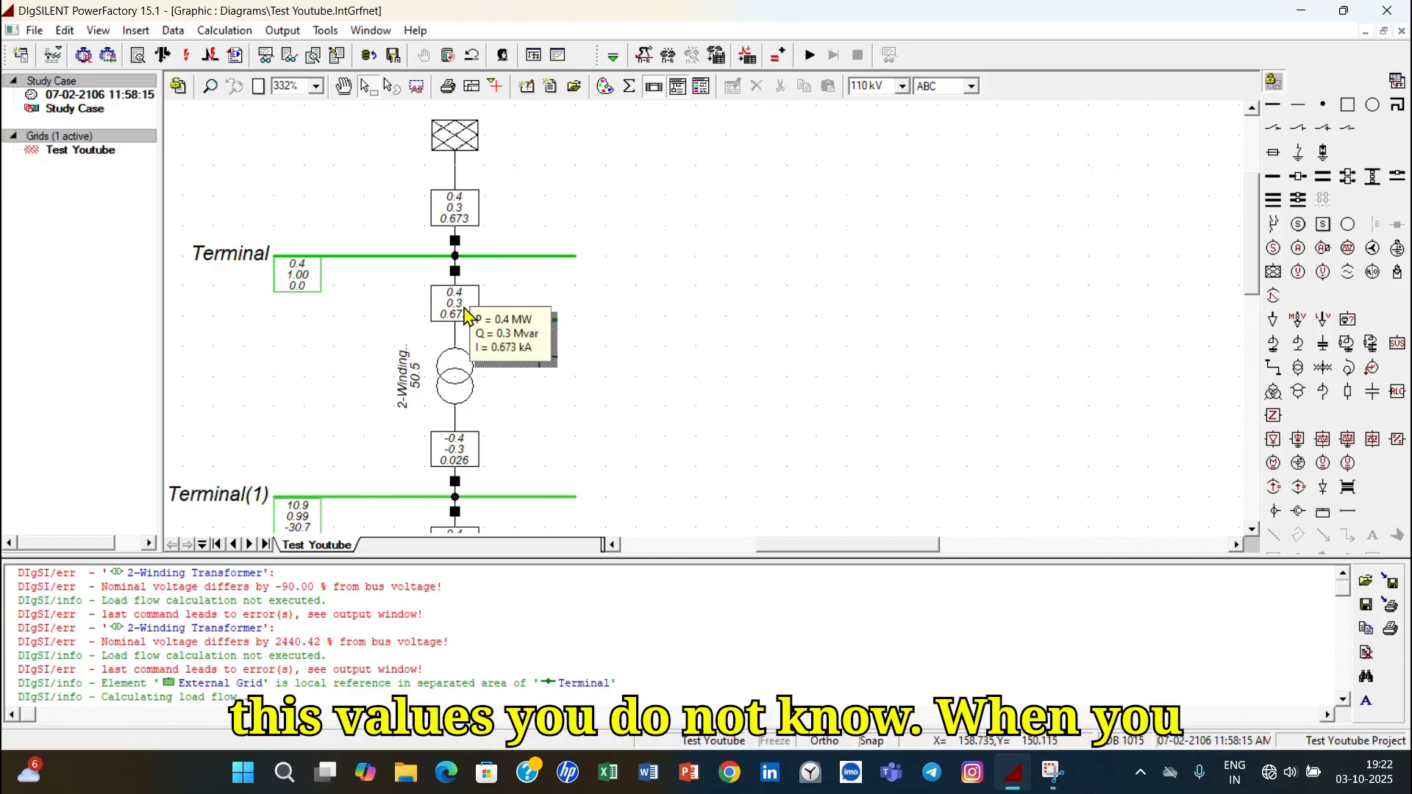
mouse_move(457, 324)
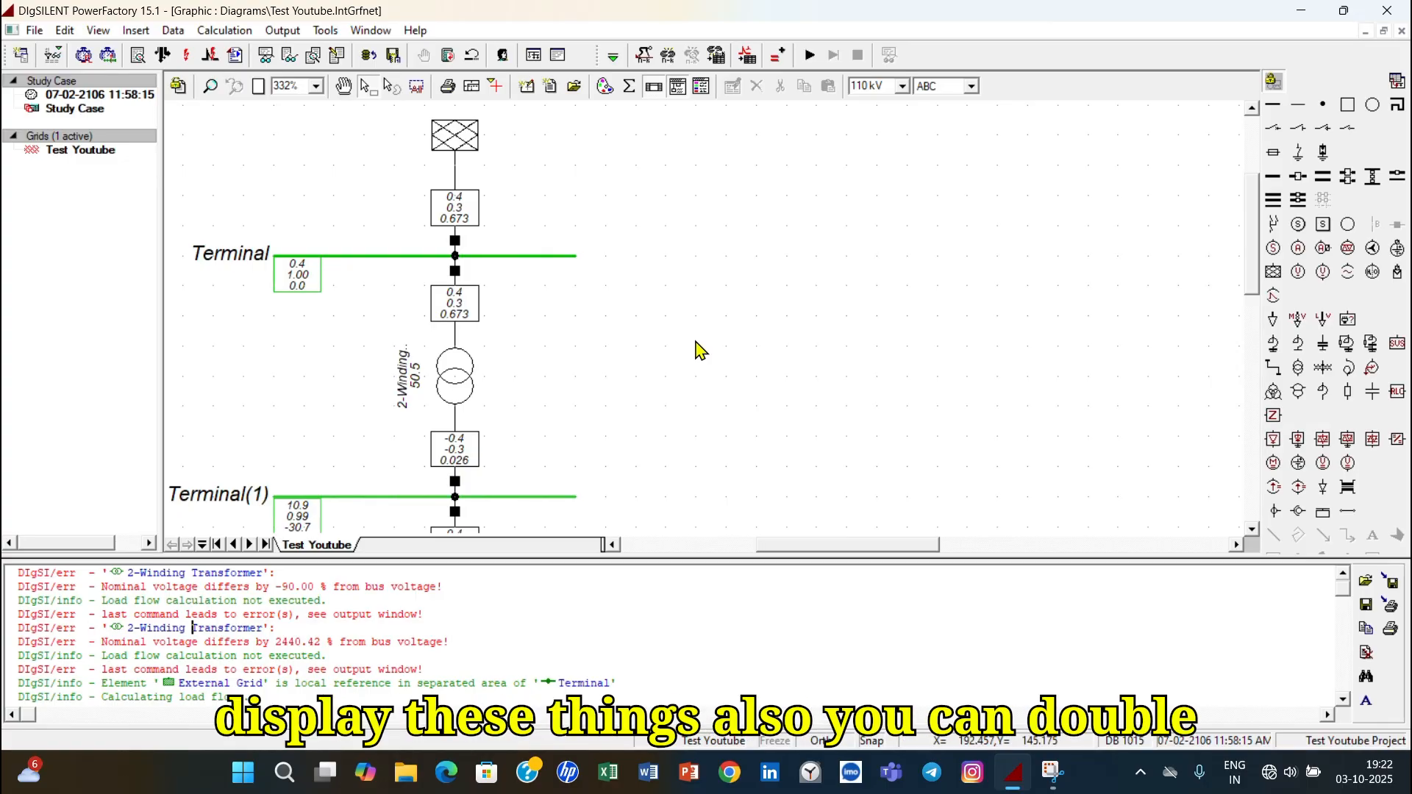
double_click(458, 207)
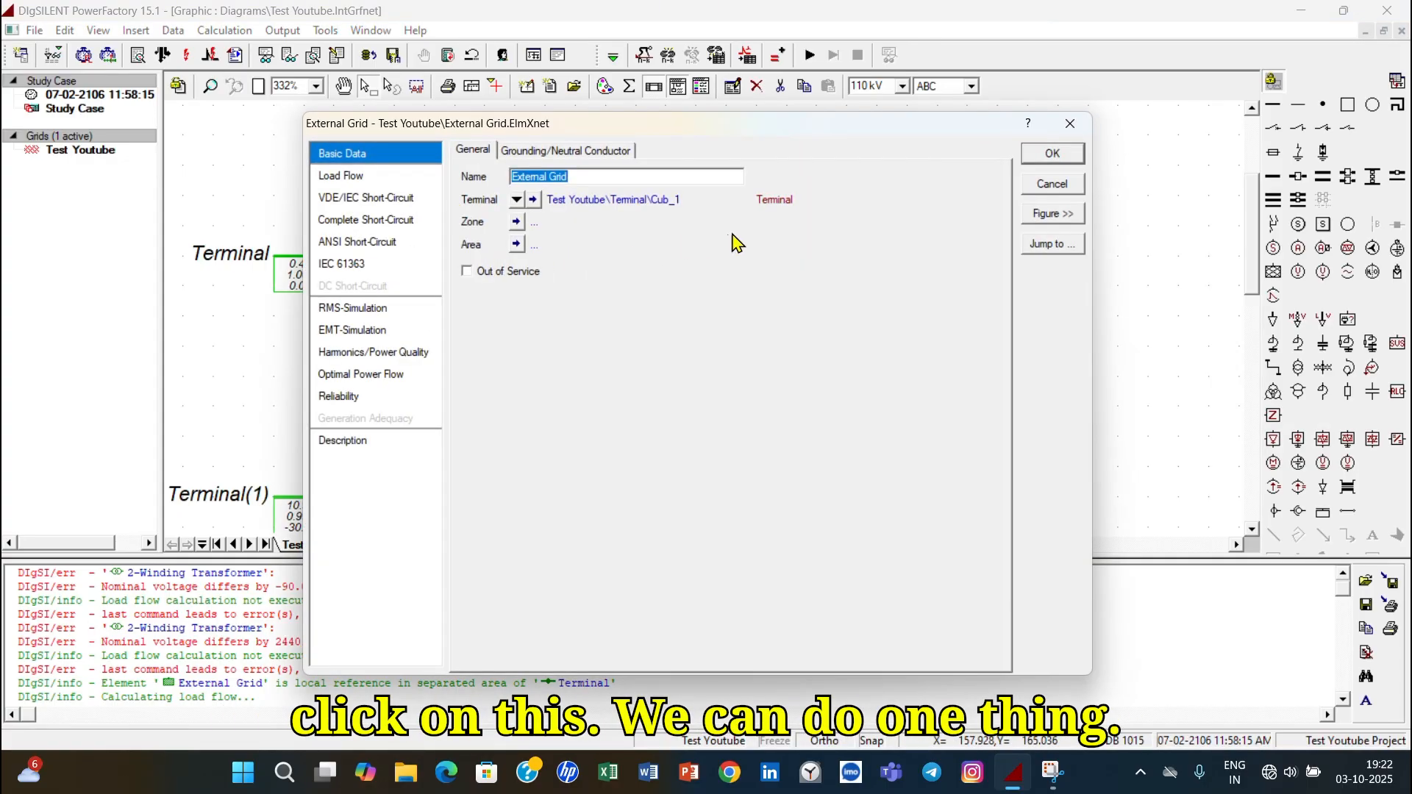
click(1070, 124)
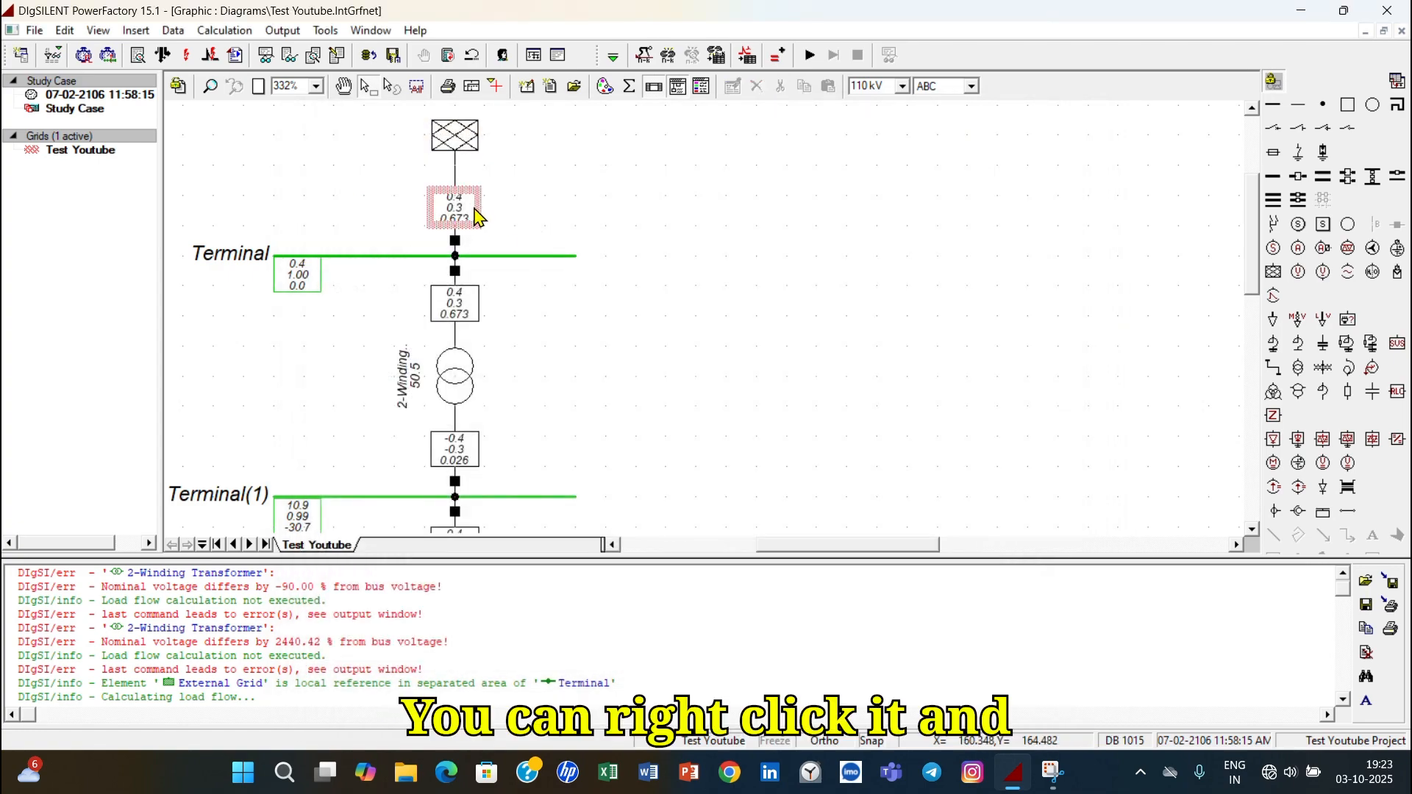
right_click(477, 215)
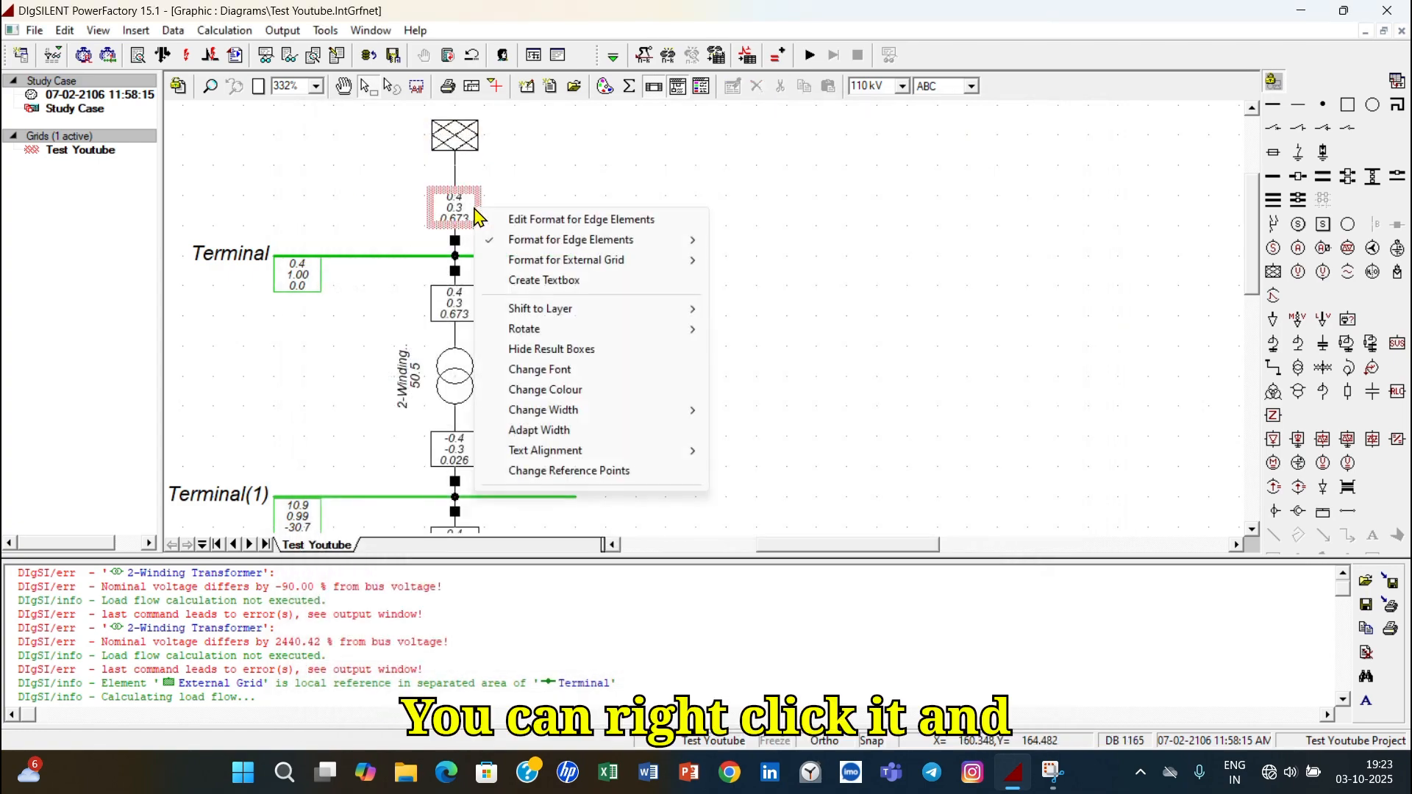
click(501, 220)
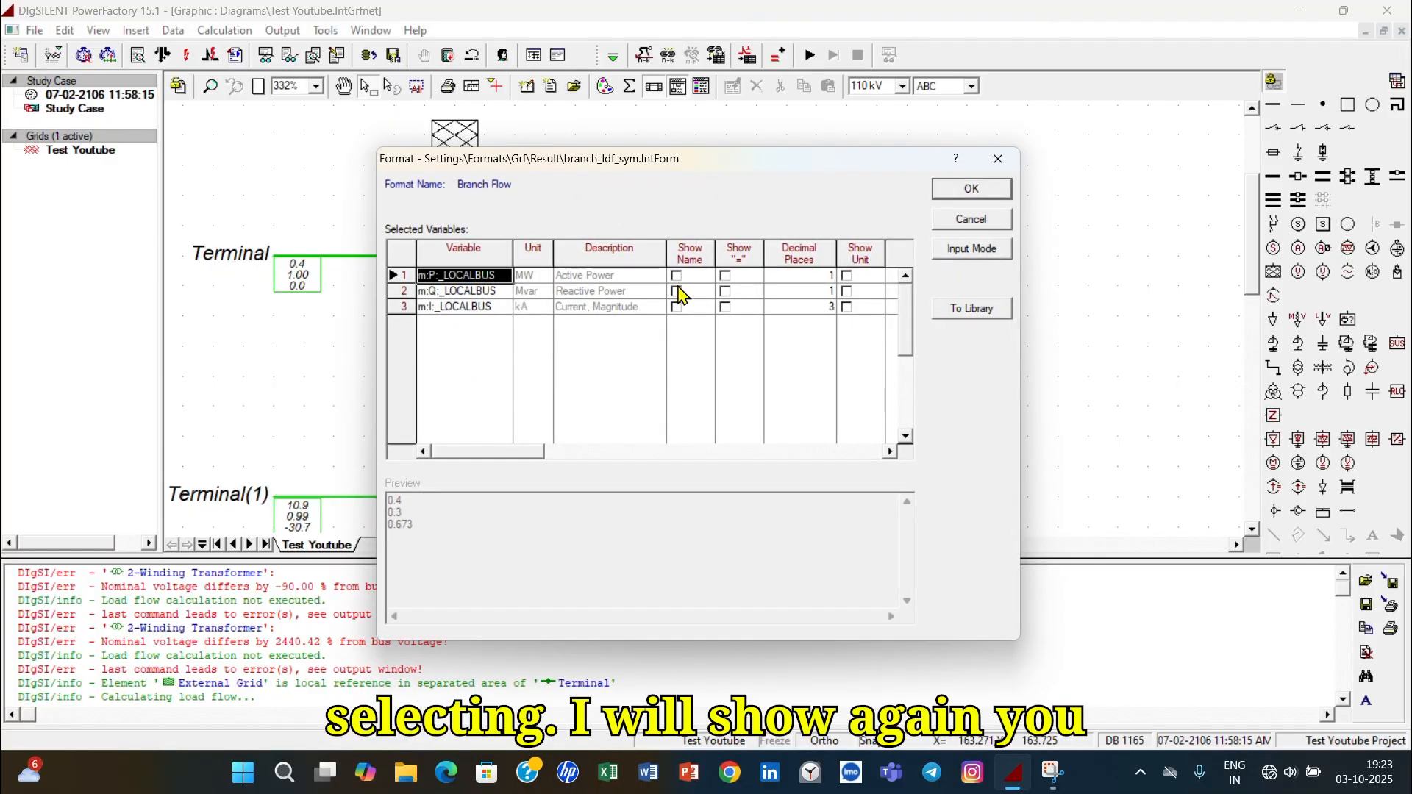
click(998, 158)
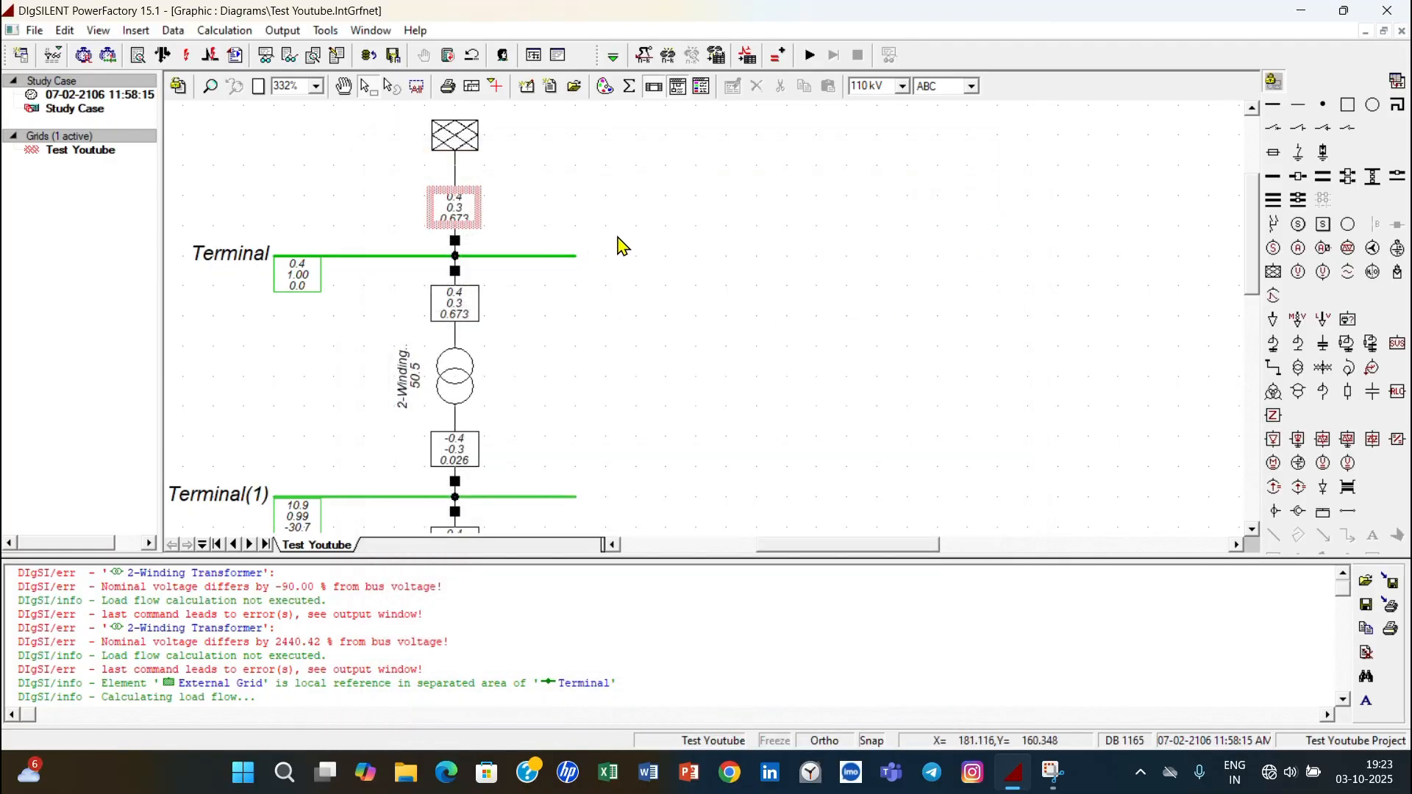
- Edit the edge element result format to show names and equals signs for active power, reactive power and current magnitude
click(477, 223)
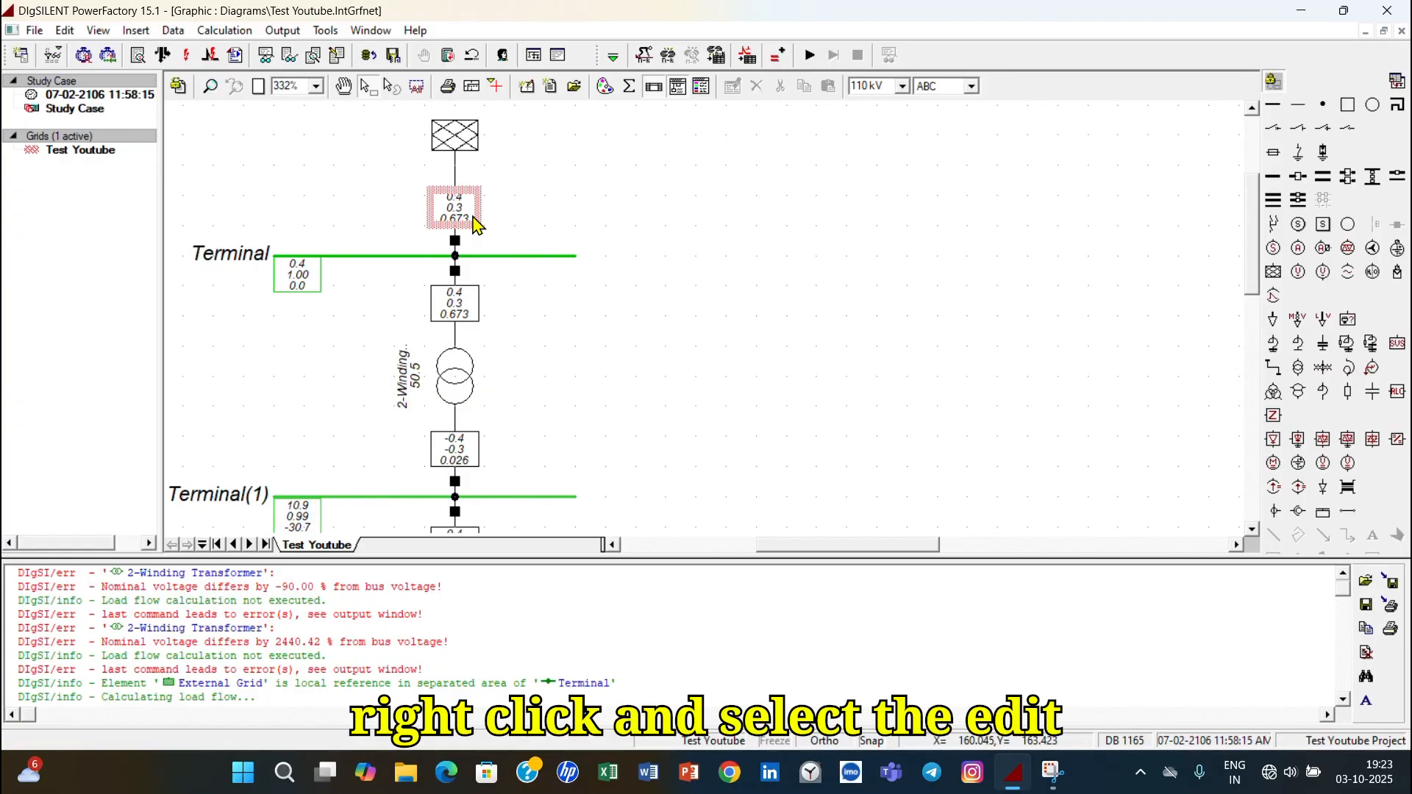
right_click(477, 223)
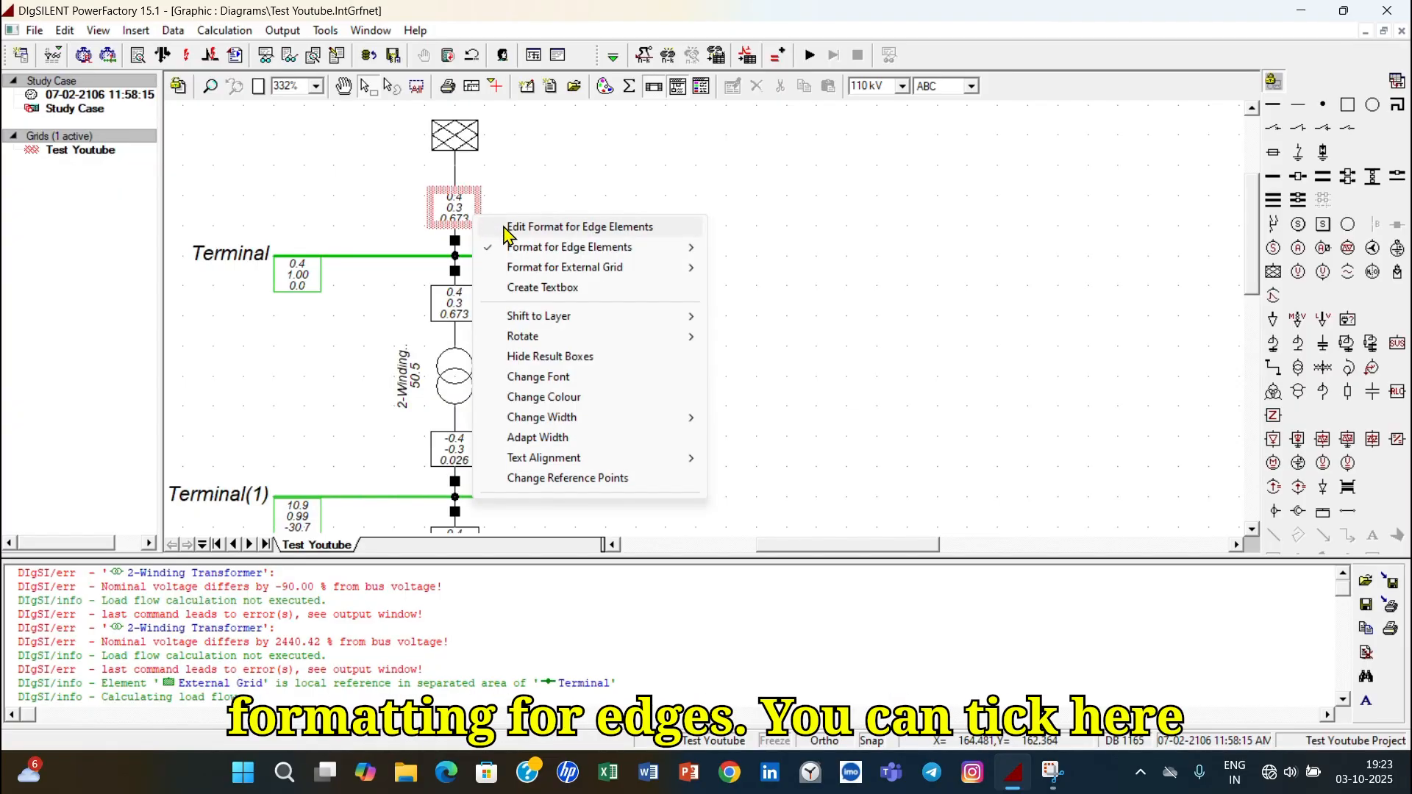
click(506, 228)
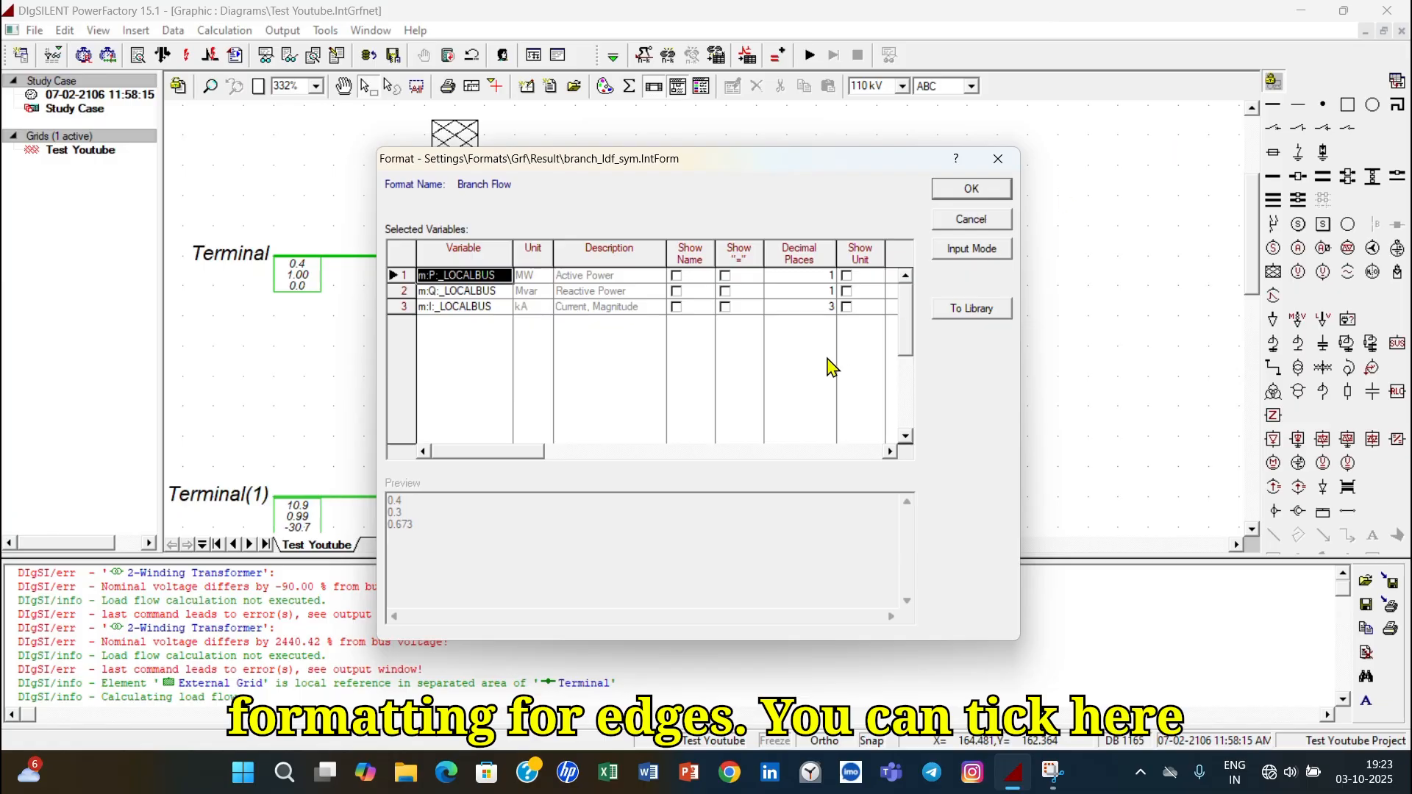
click(681, 278)
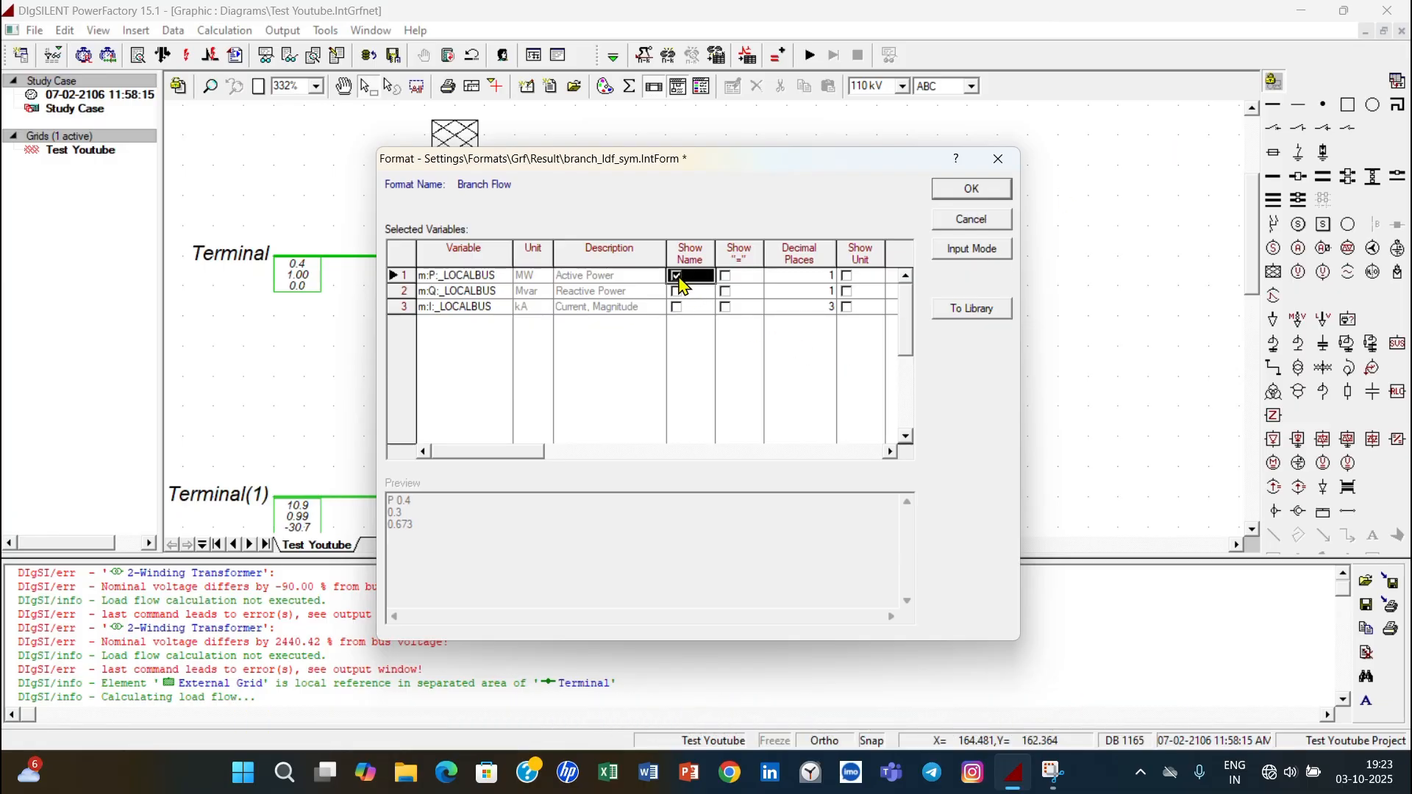
click(677, 292)
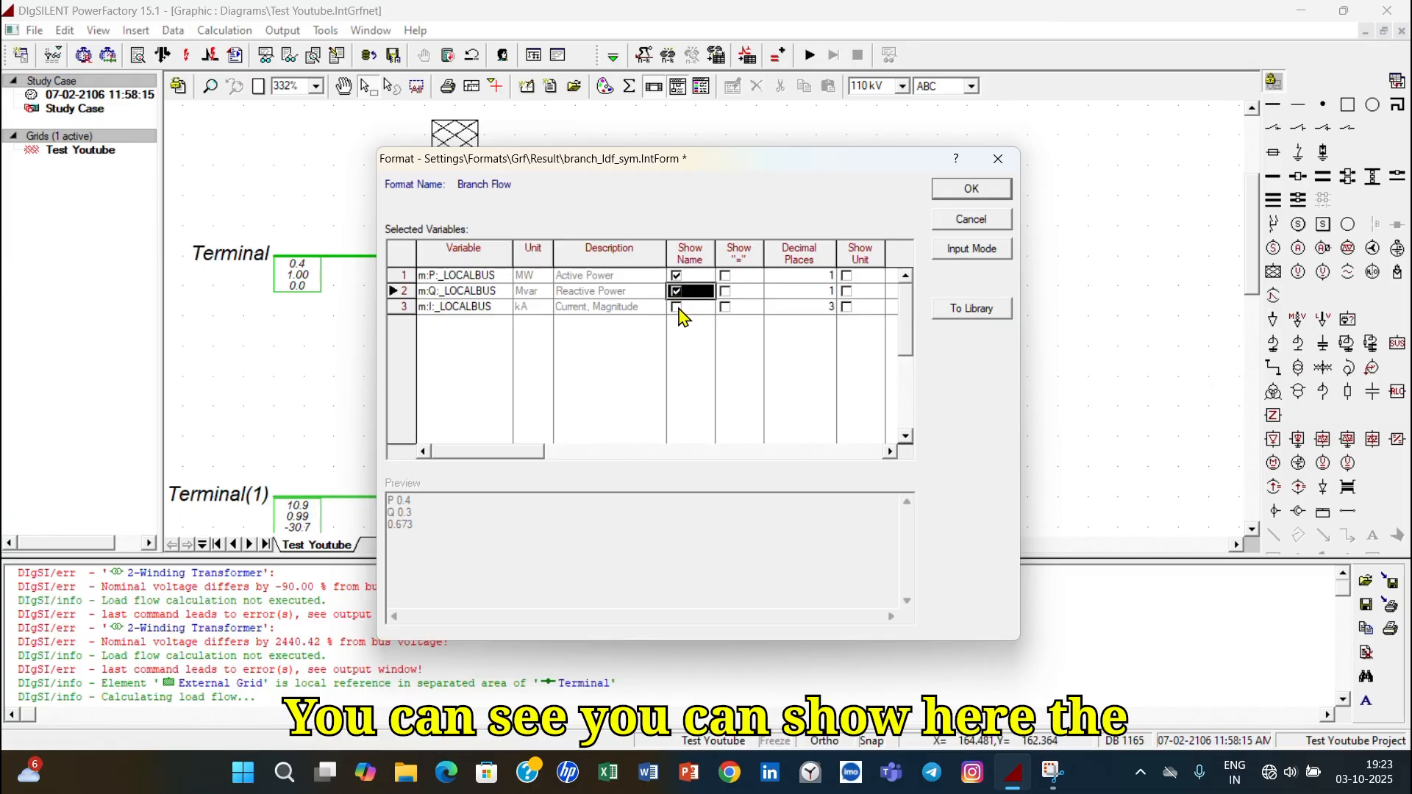
click(678, 307)
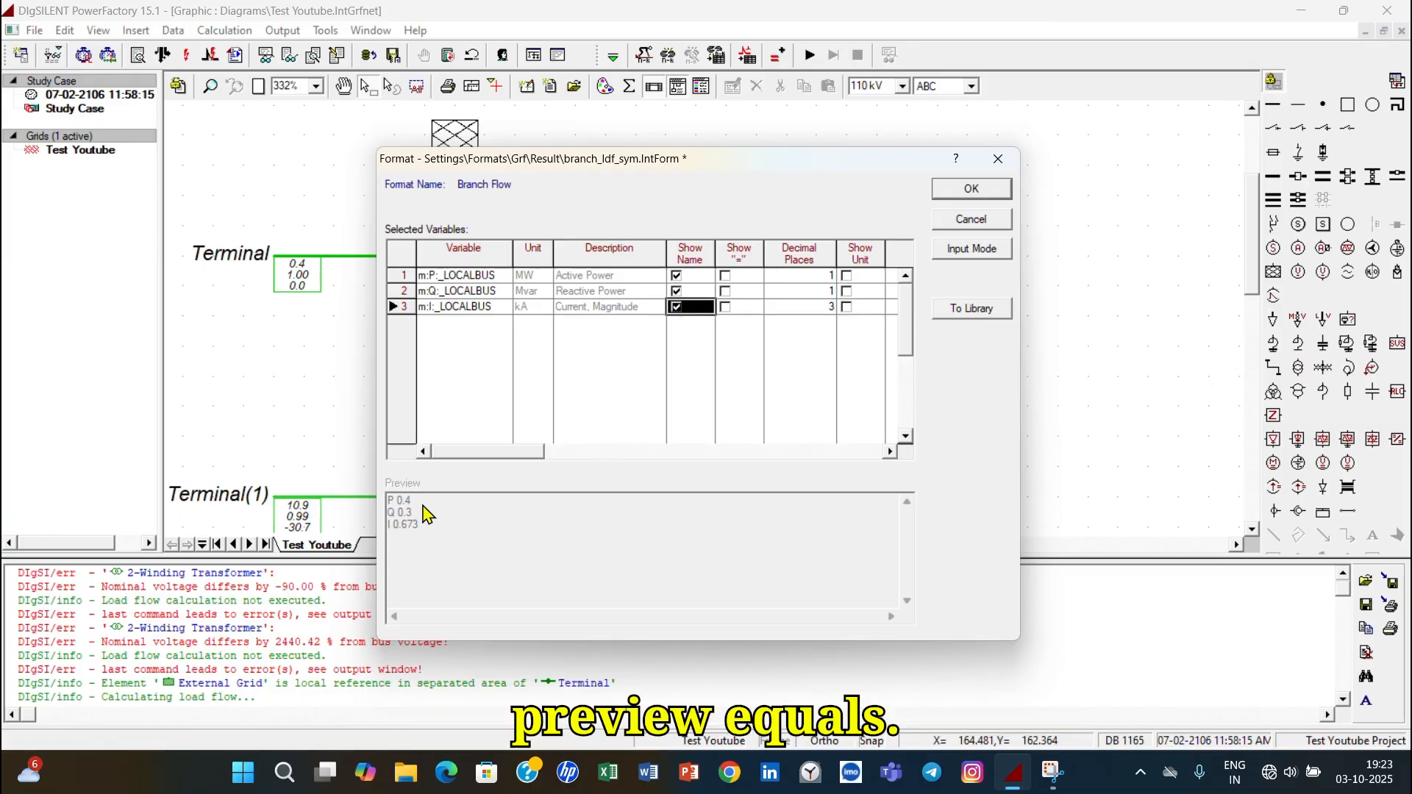
click(725, 275)
click(725, 291)
click(725, 307)
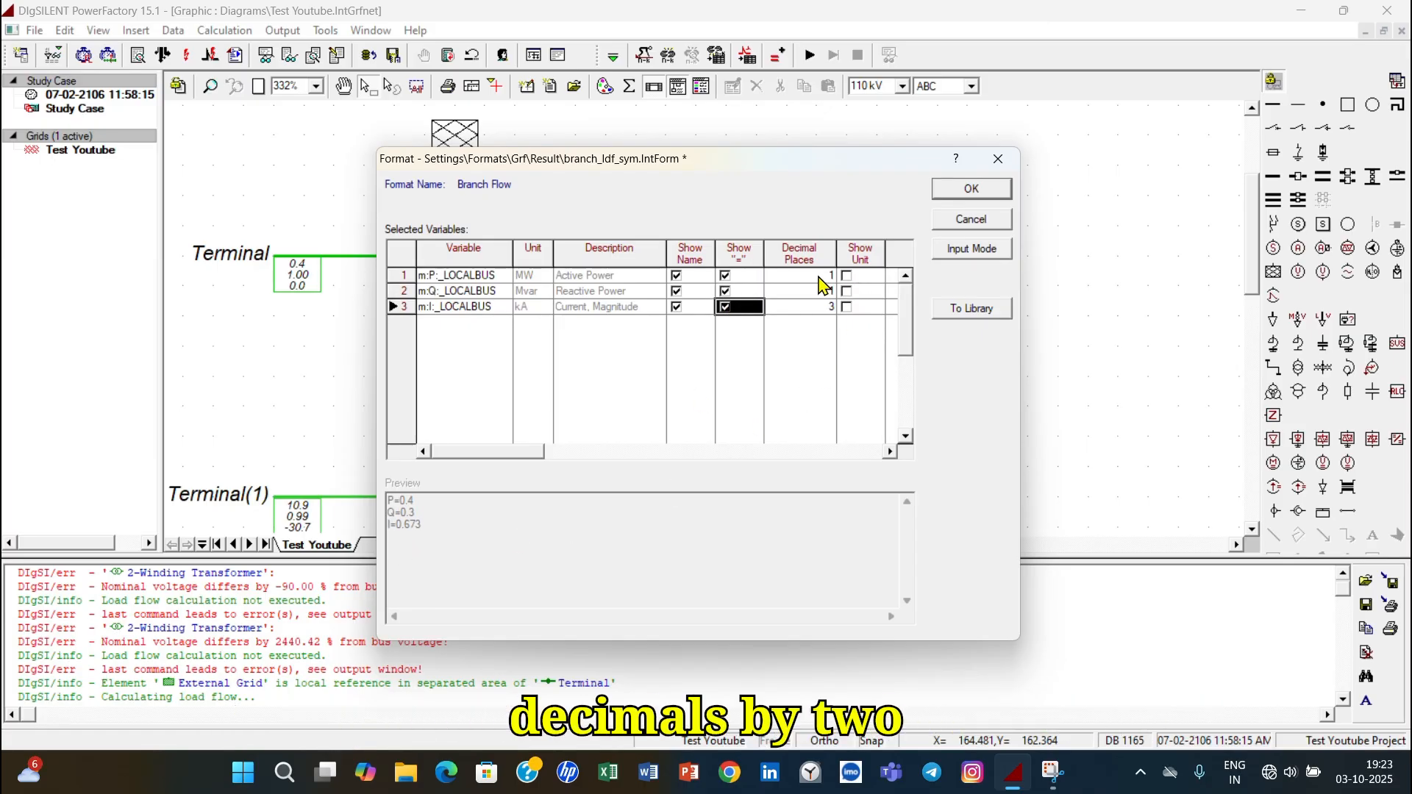
- Set the decimal places of active power and reactive power to 2 in the Branch Flow format
click(819, 278)
text(2)
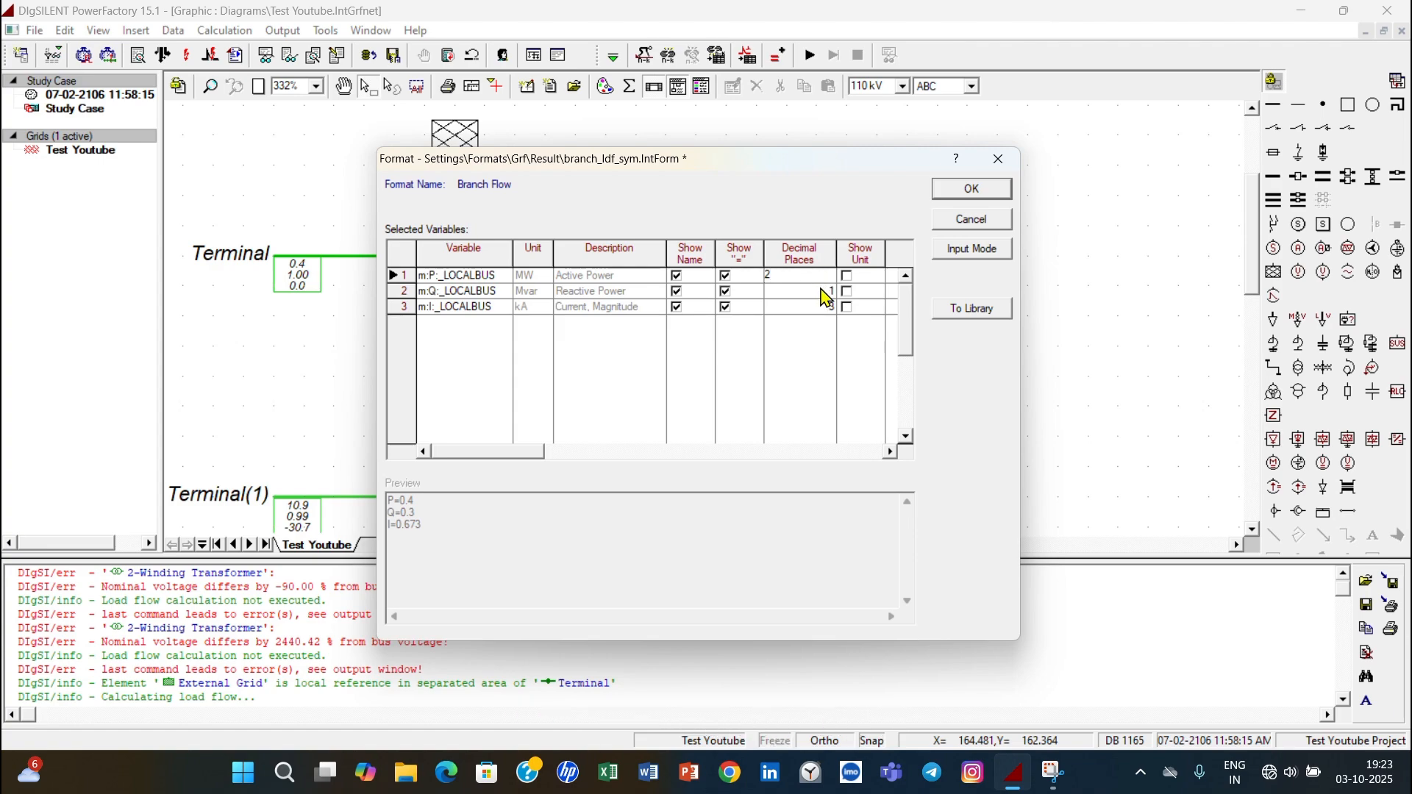
click(822, 291)
text(2)
click(818, 309)
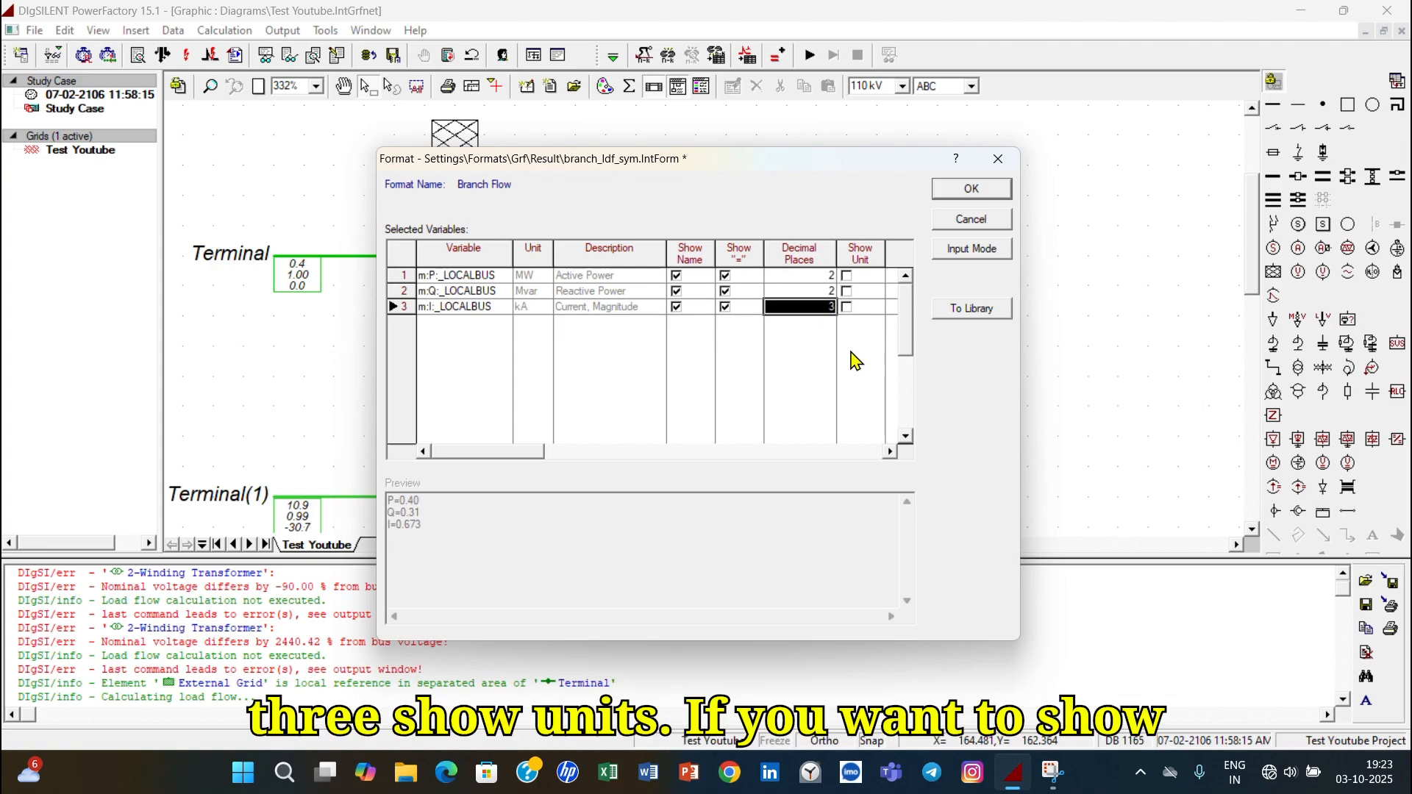
- Show the units for active power, reactive power and current magnitude in the Branch Flow format and apply it
click(847, 277)
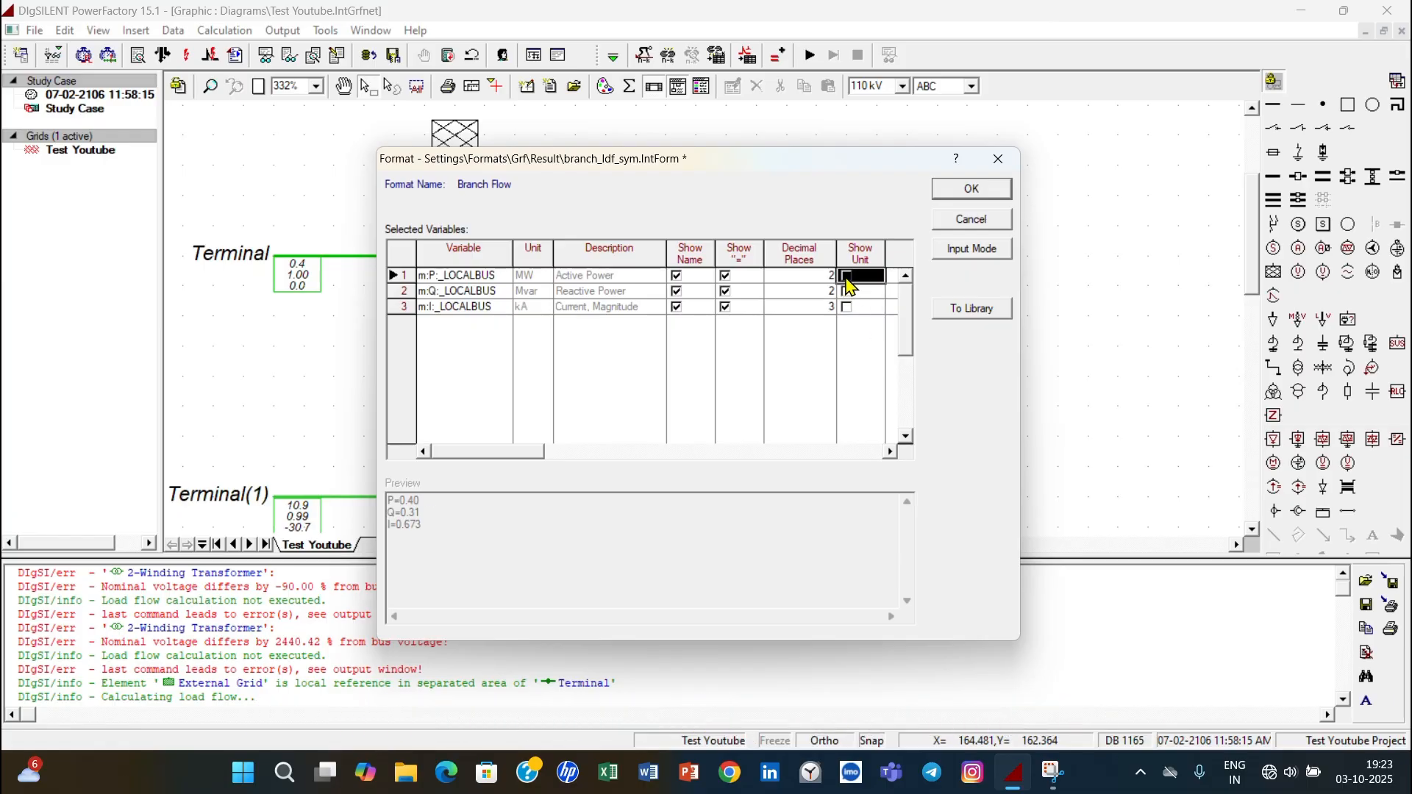
click(848, 292)
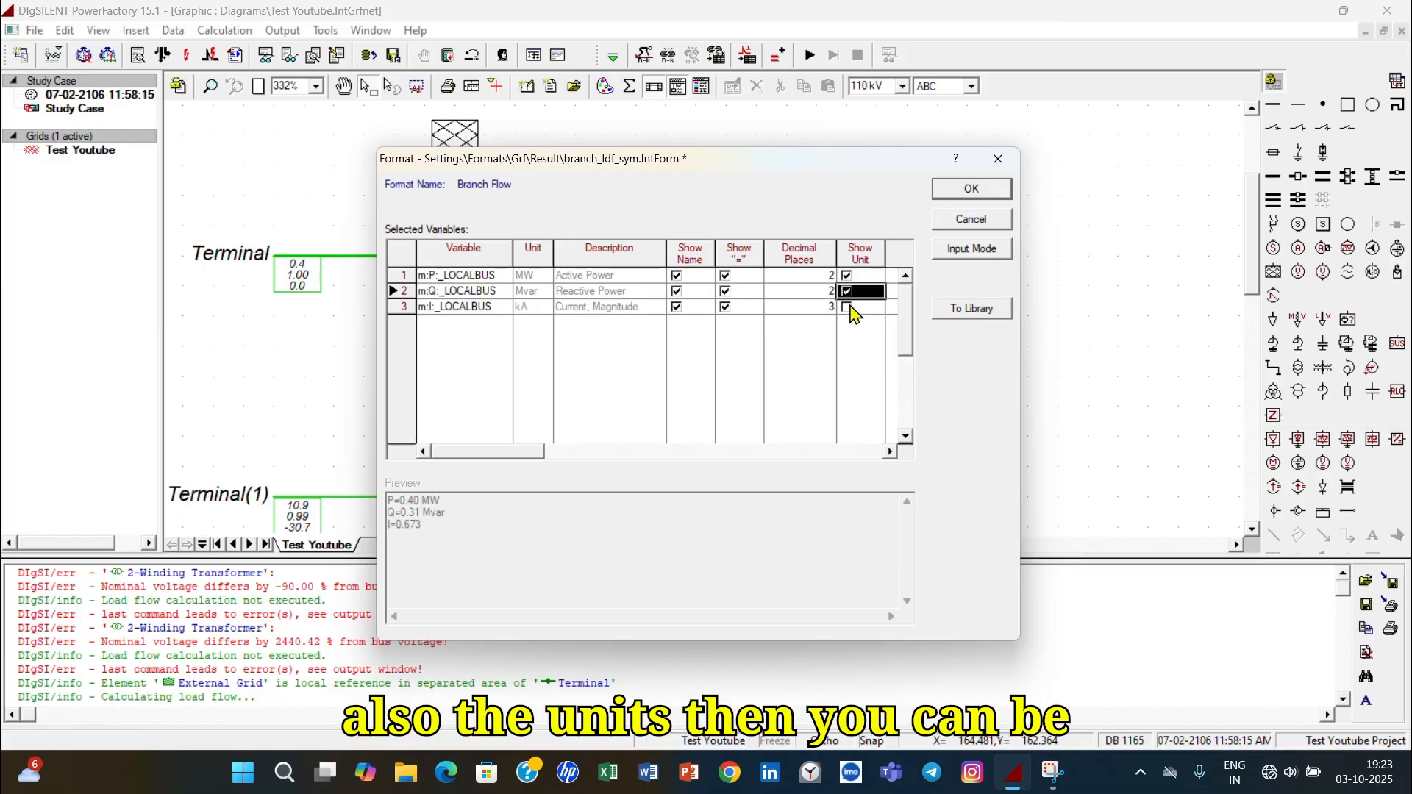
click(849, 308)
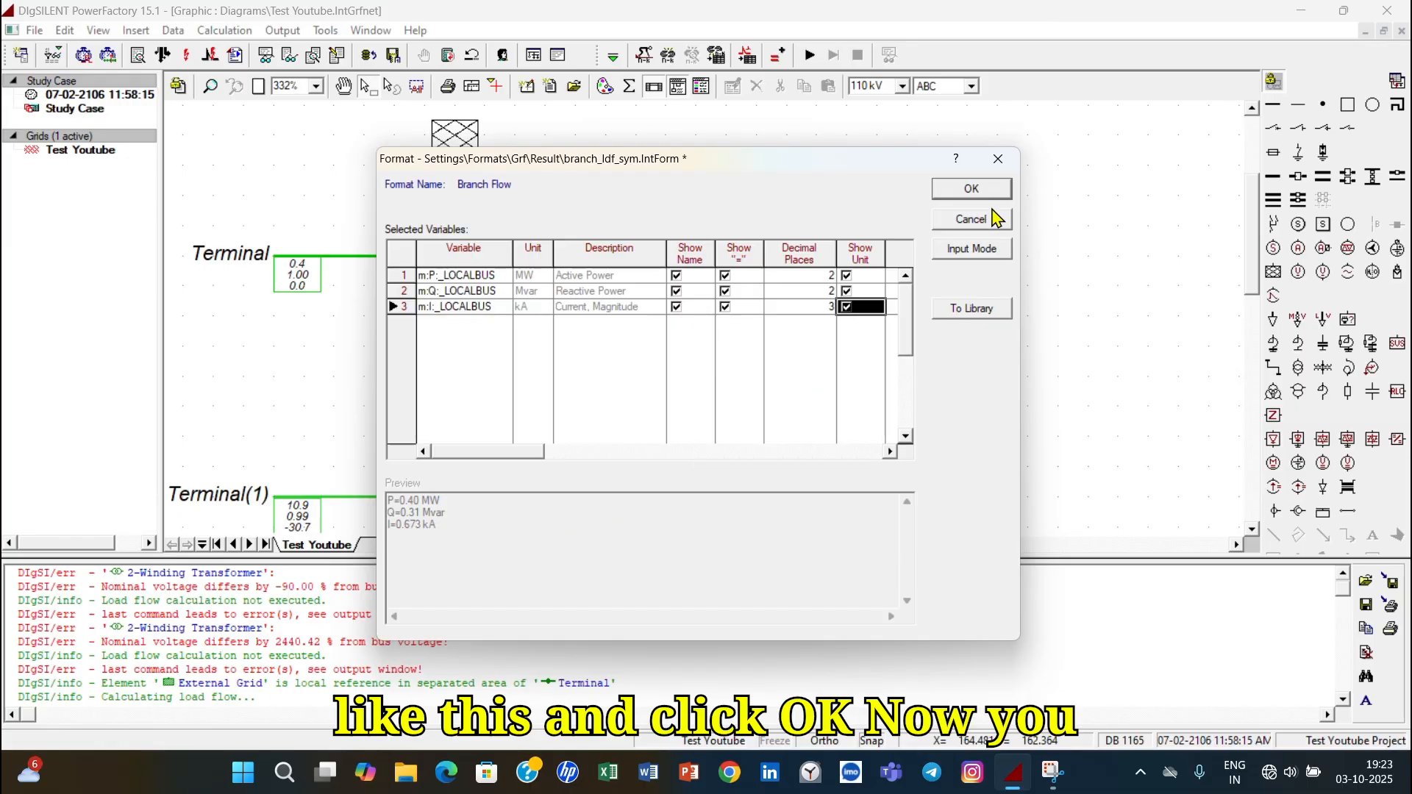
click(986, 190)
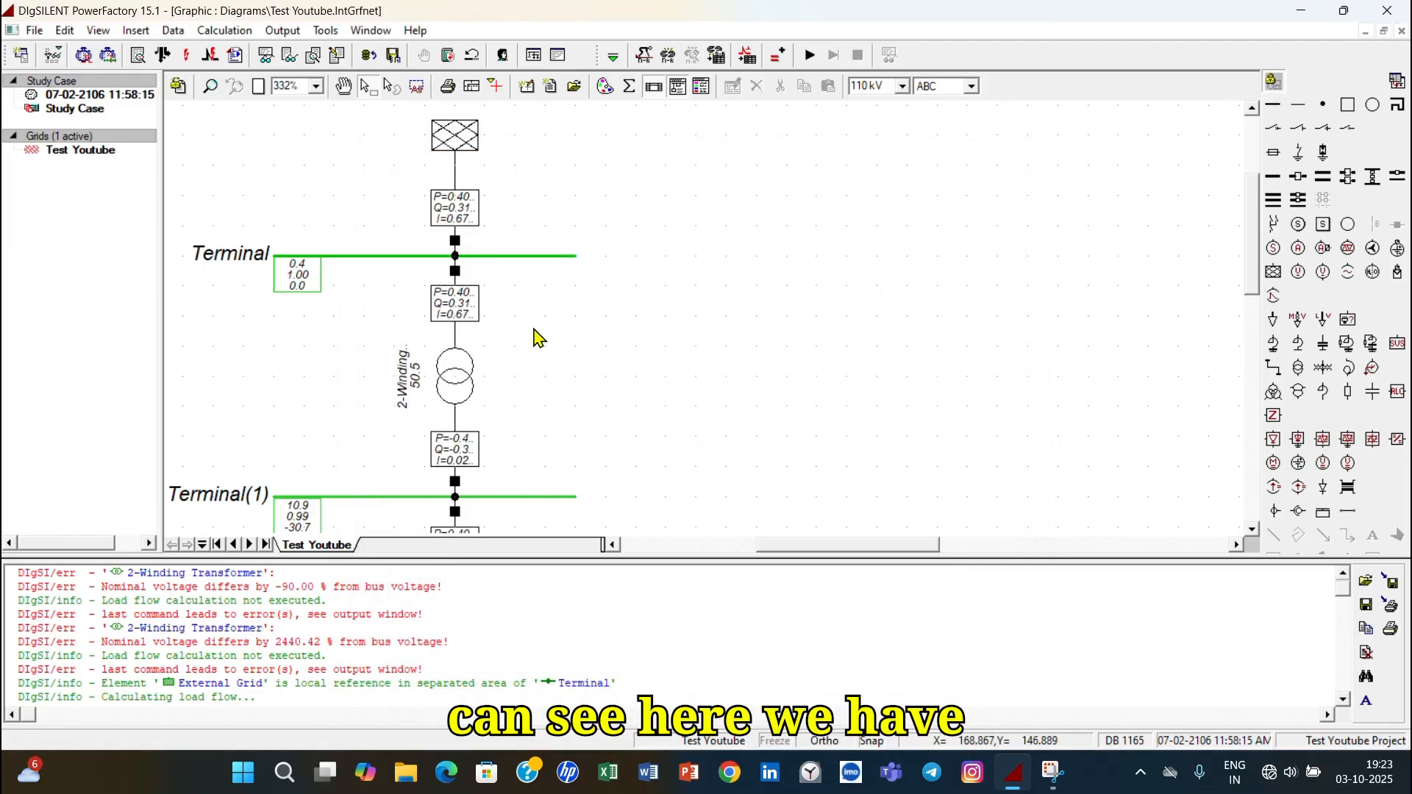
- Adapt the width of the branch result boxes at the external grid and on both sides of the 2-winding transformer
scroll(507, 419, down, 2)
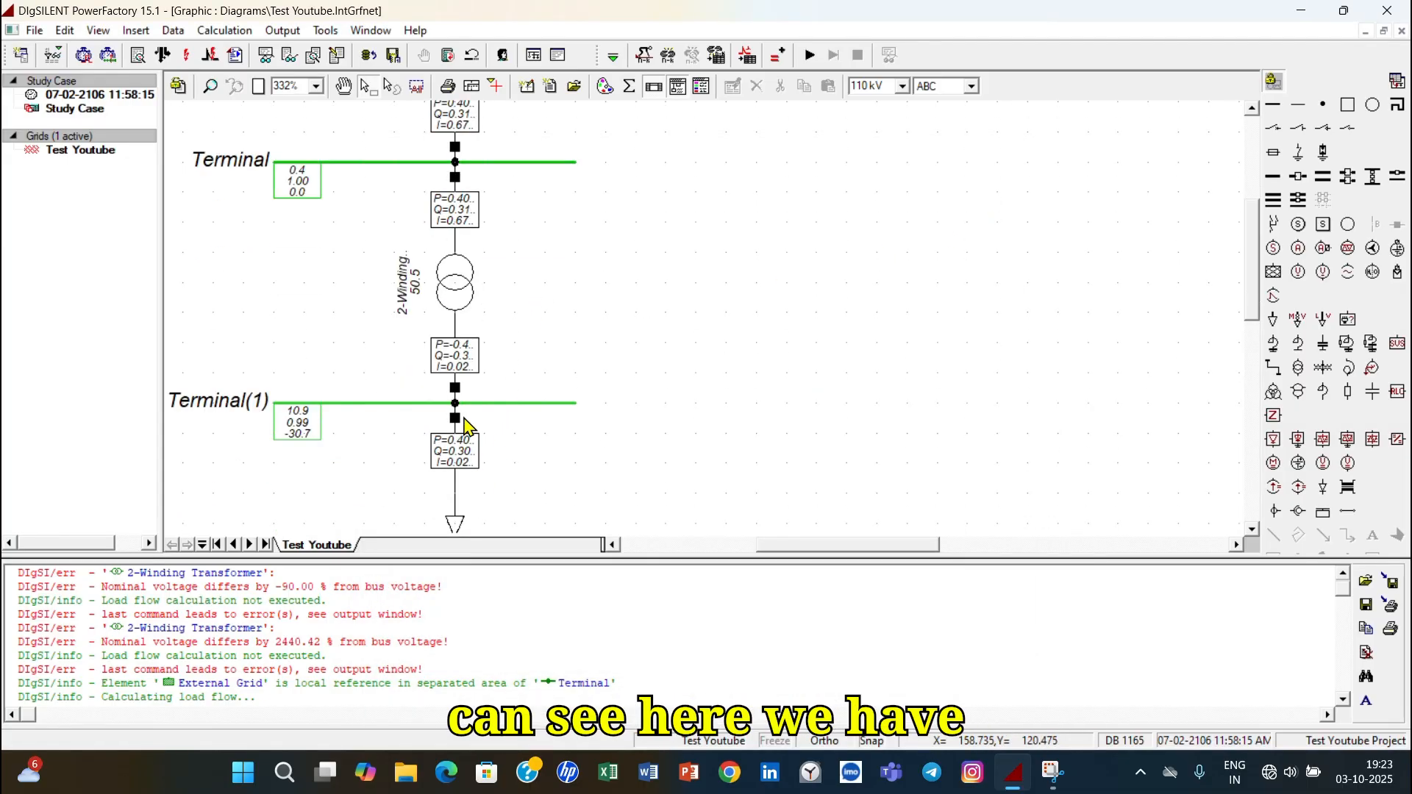
scroll(465, 425, up, 3)
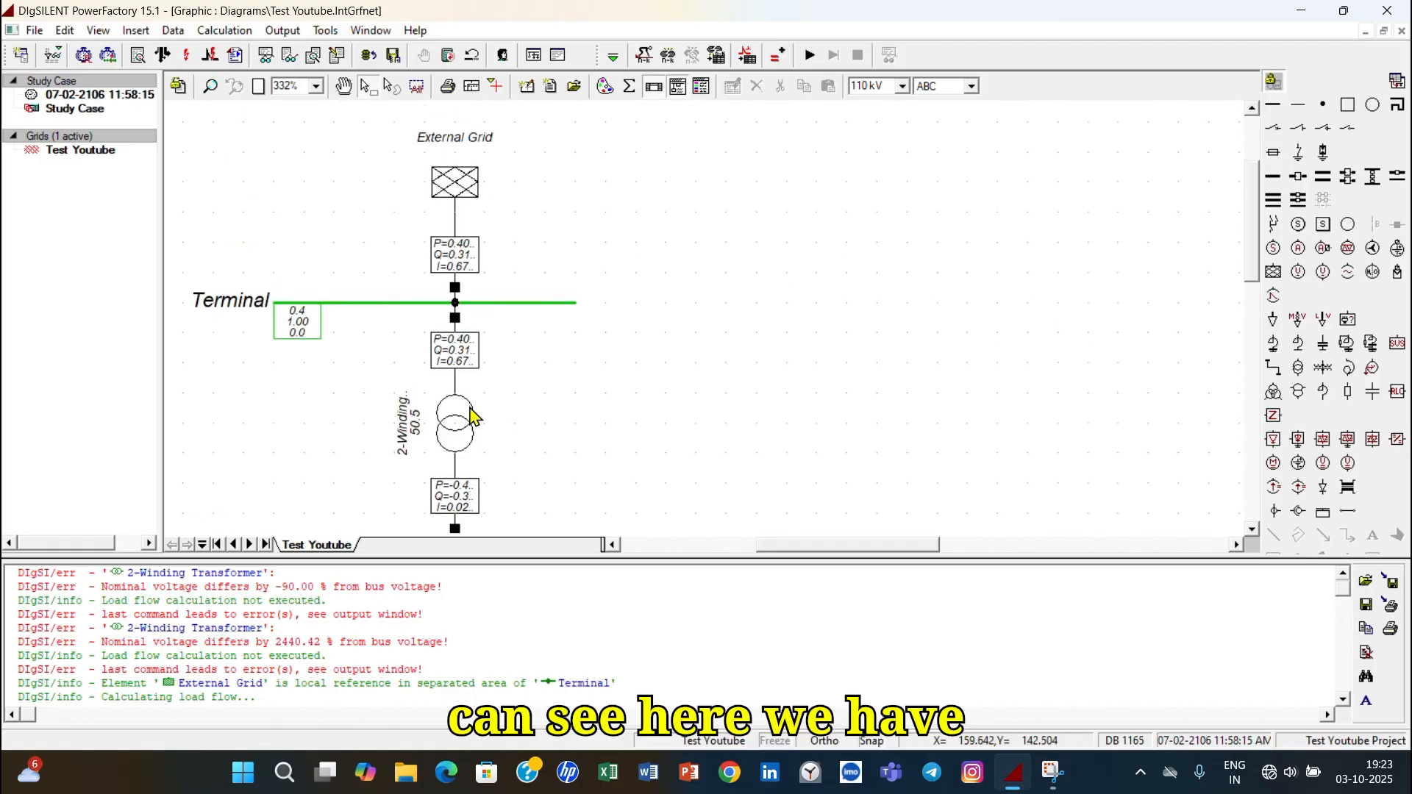
right_click(479, 253)
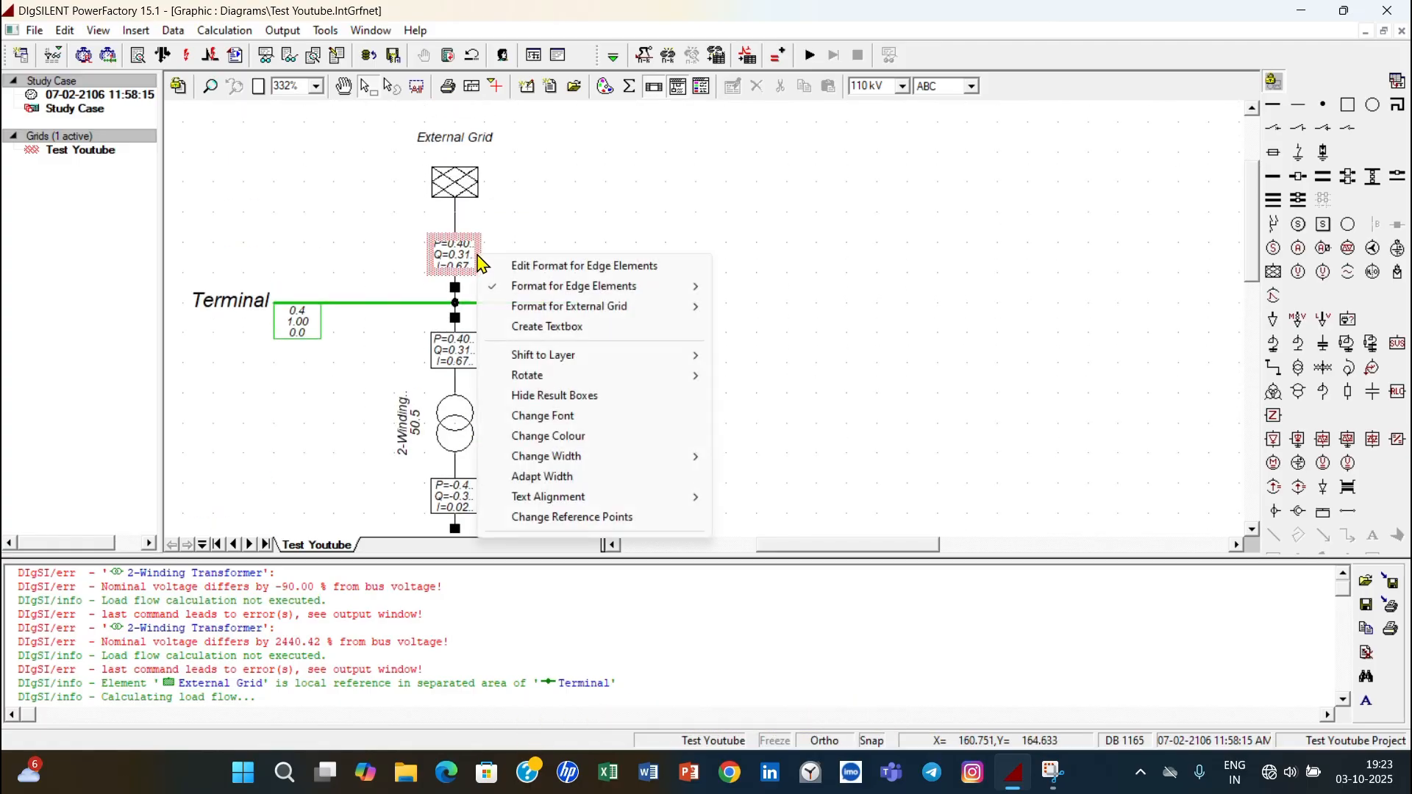
click(557, 478)
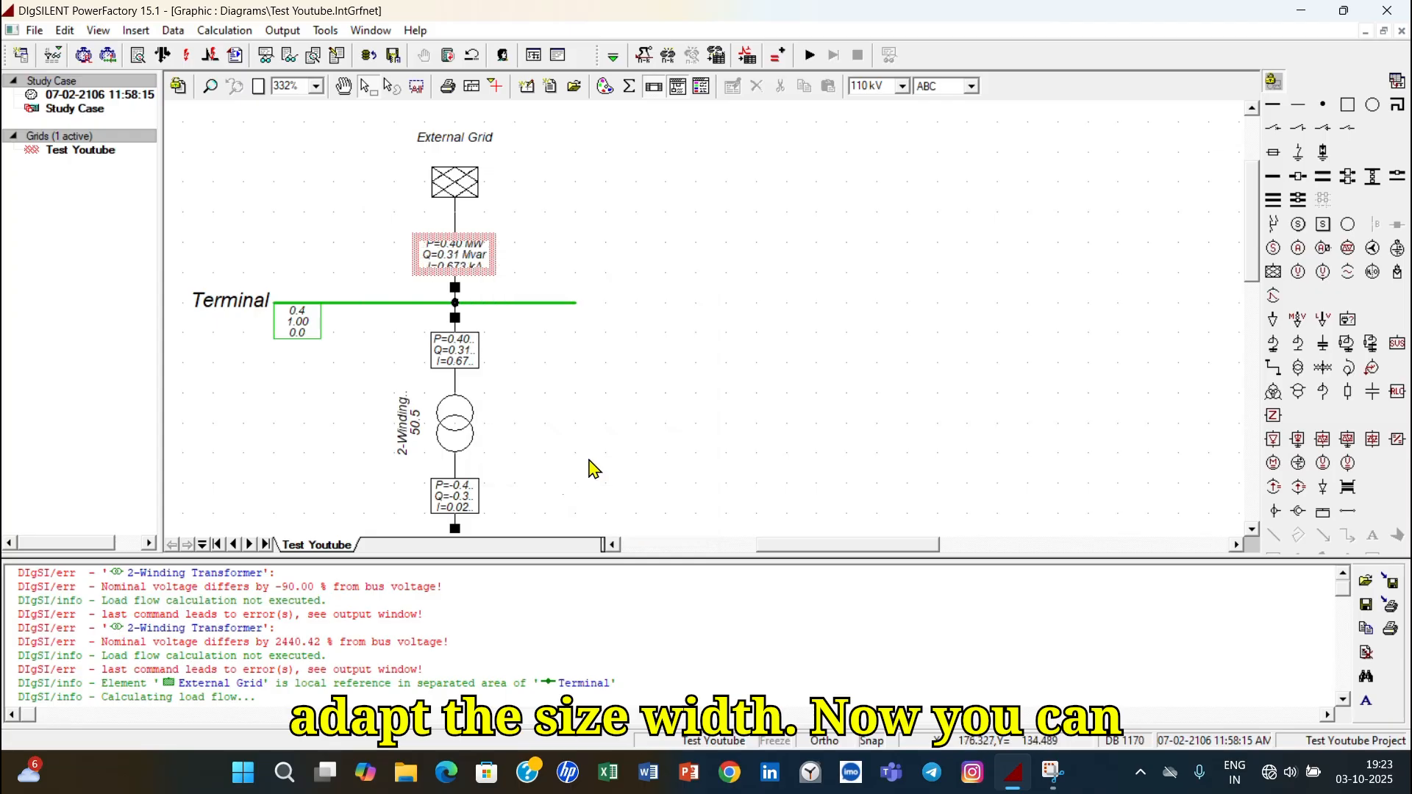
scroll(617, 404, down, 1)
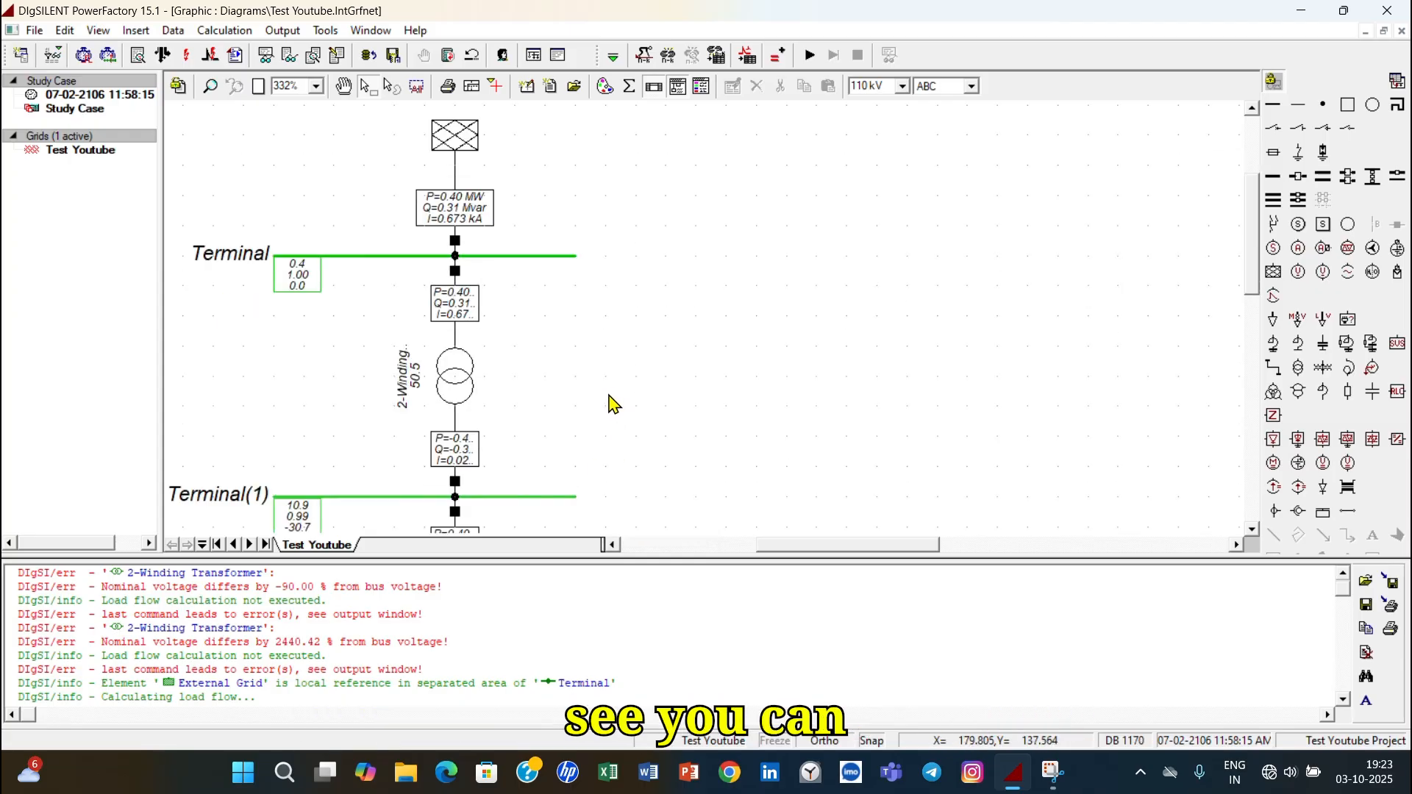
right_click(468, 316)
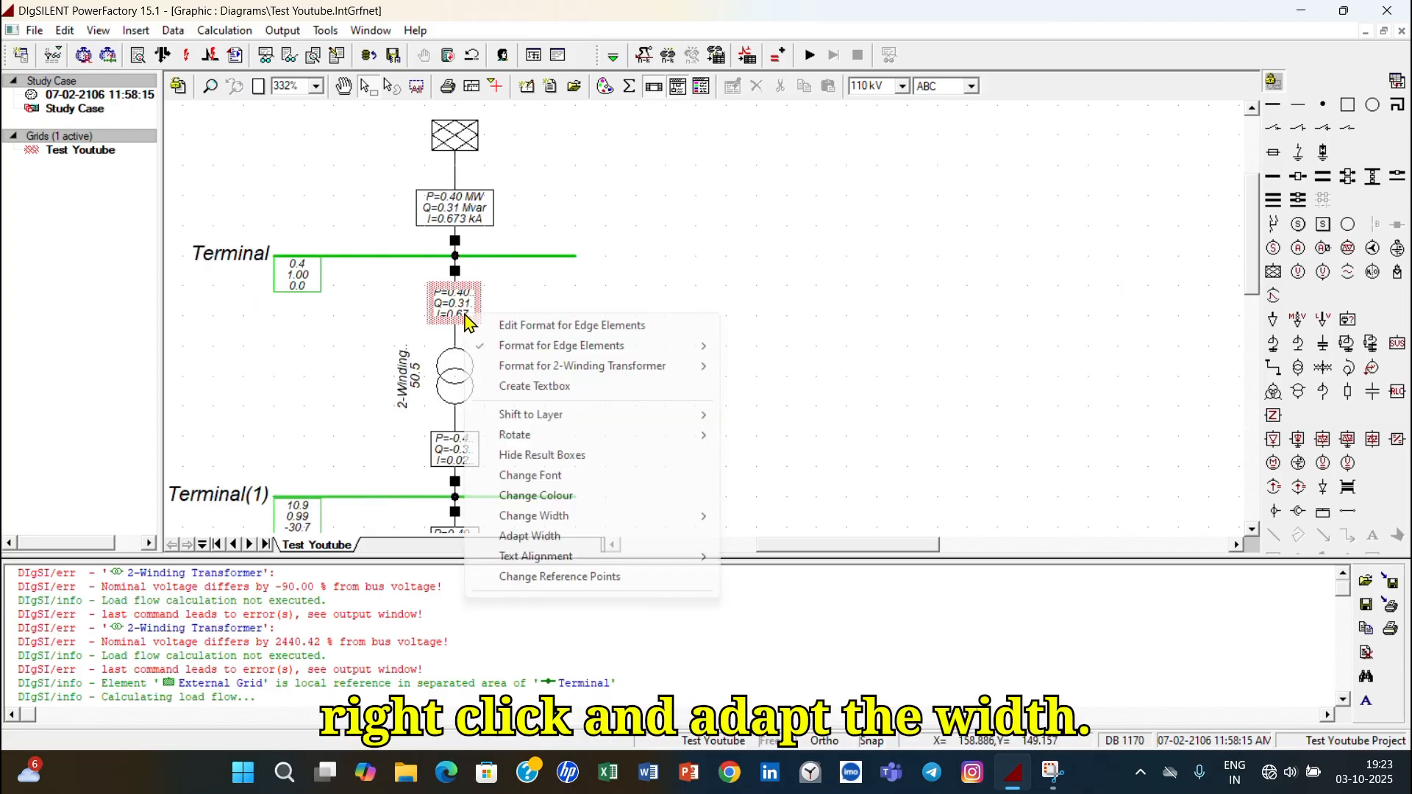
click(541, 535)
scroll(575, 424, down, 3)
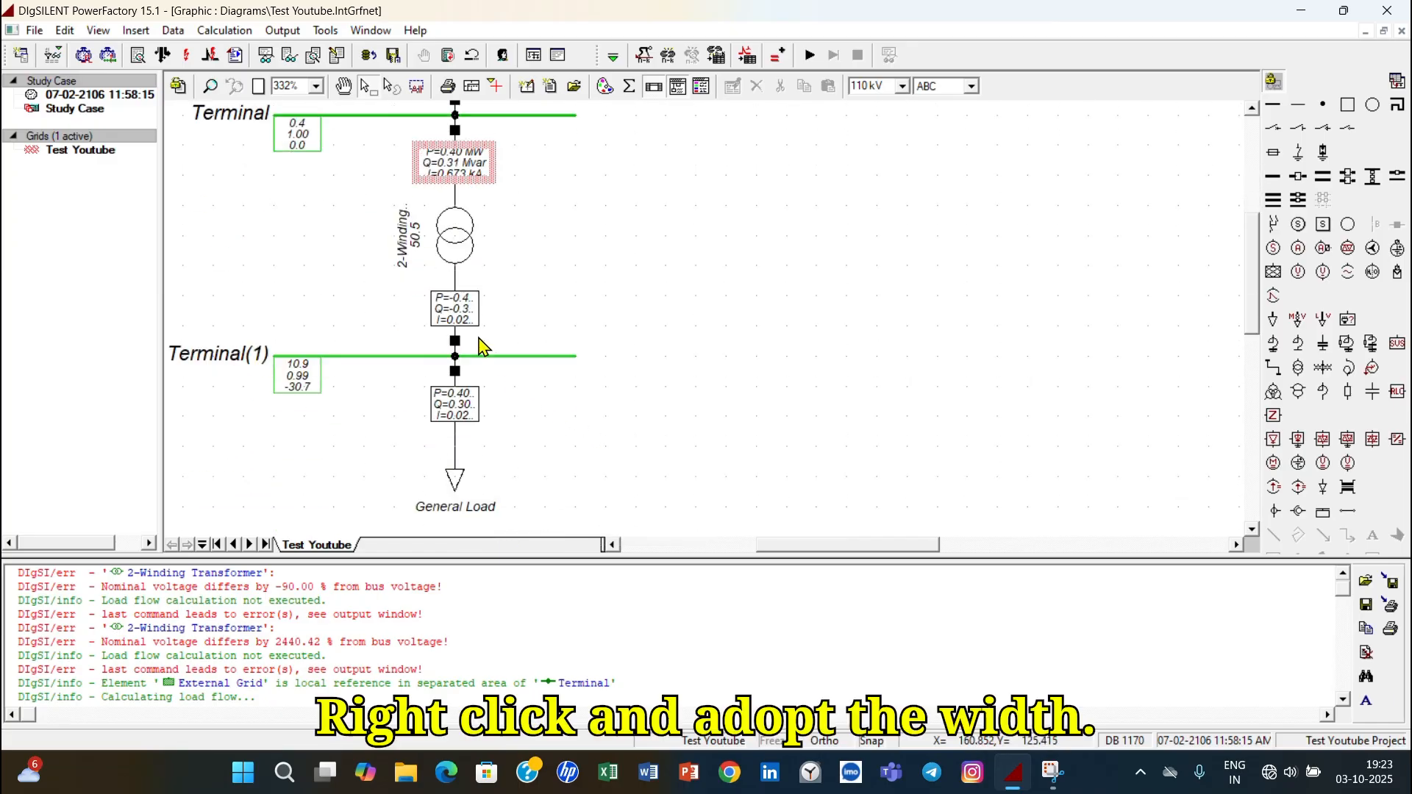
right_click(479, 309)
click(566, 537)
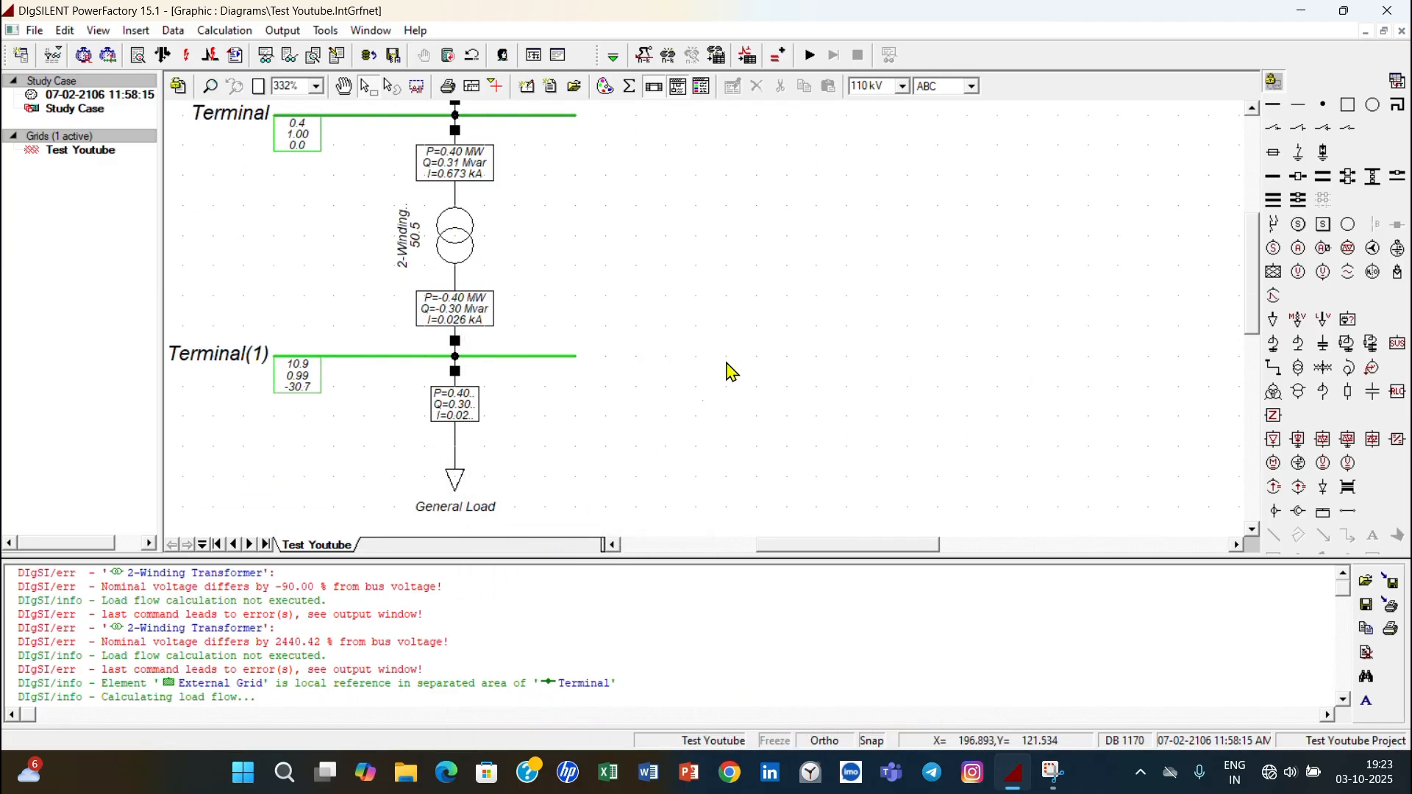
- Edit the node result format to show names and equals signs for line-line voltage, voltage magnitude and voltage angle
scroll(662, 419, up, 4)
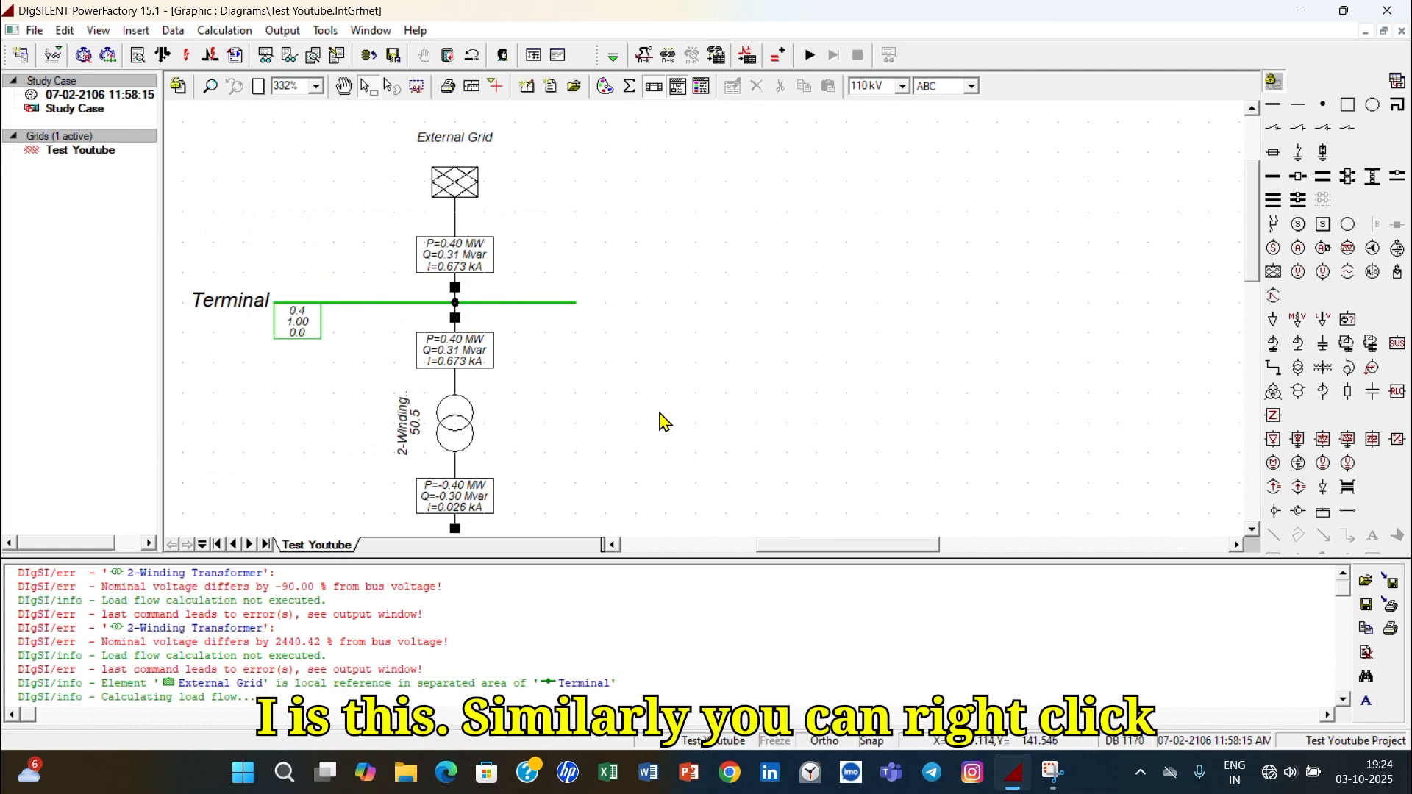
right_click(304, 329)
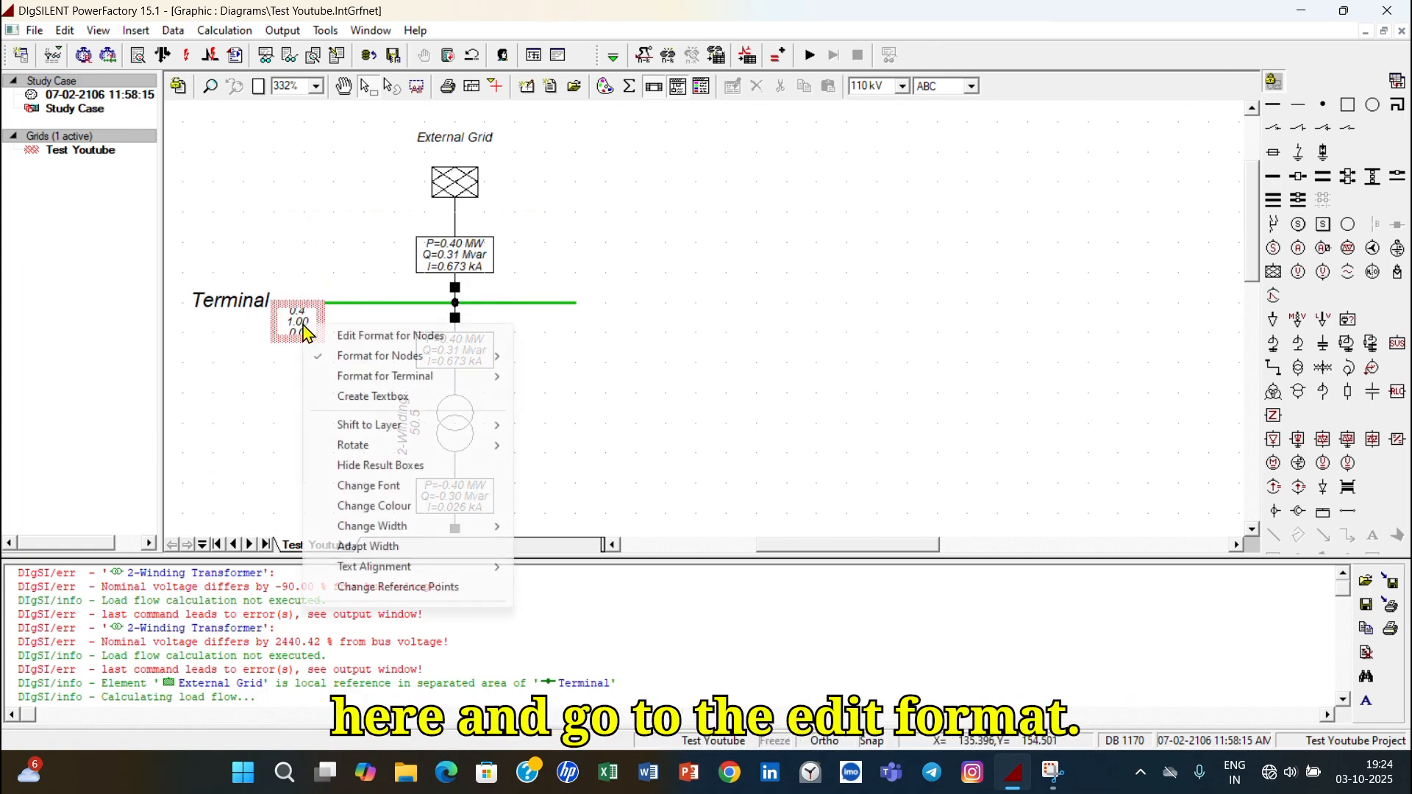
click(387, 336)
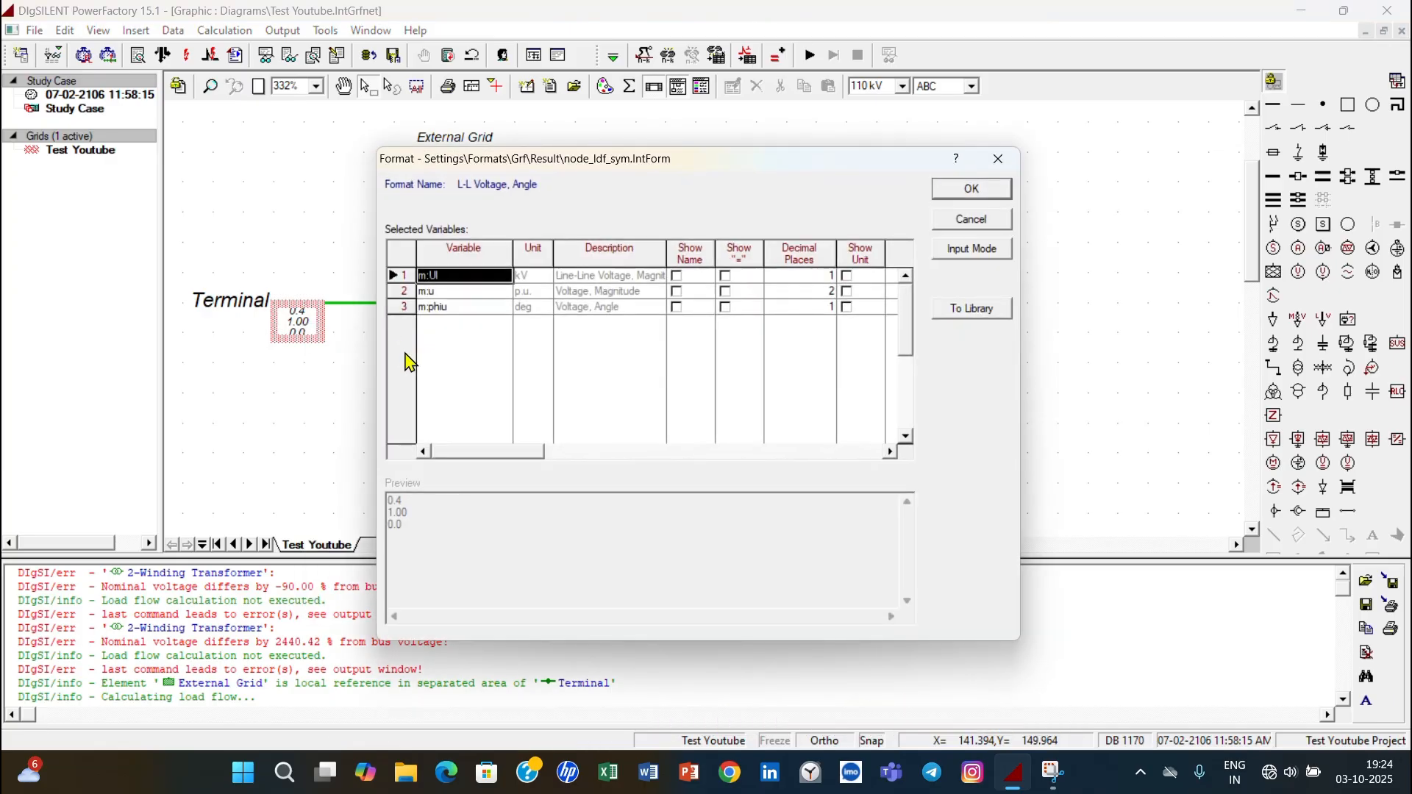
click(677, 281)
double_click(677, 292)
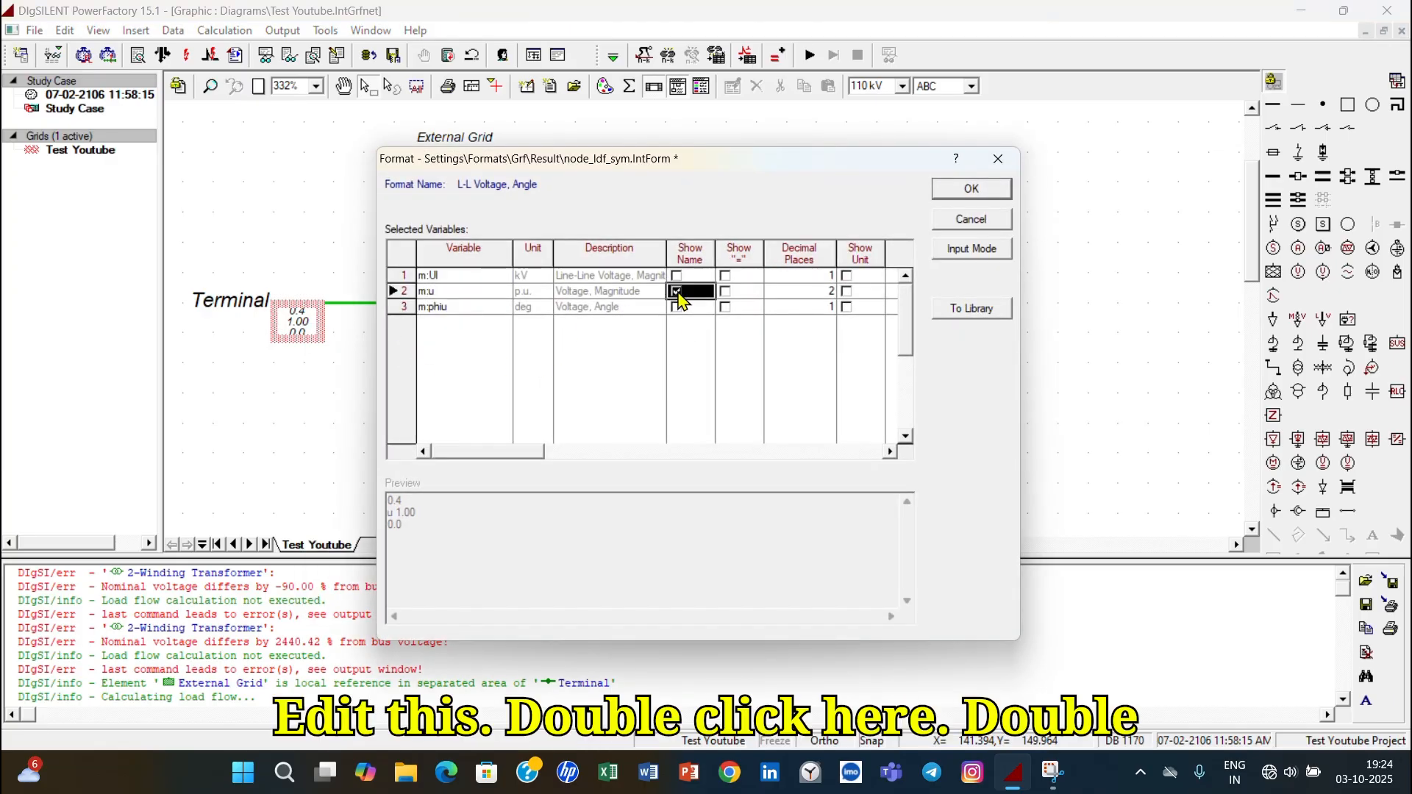
double_click(677, 276)
double_click(677, 307)
double_click(726, 277)
double_click(725, 292)
click(725, 307)
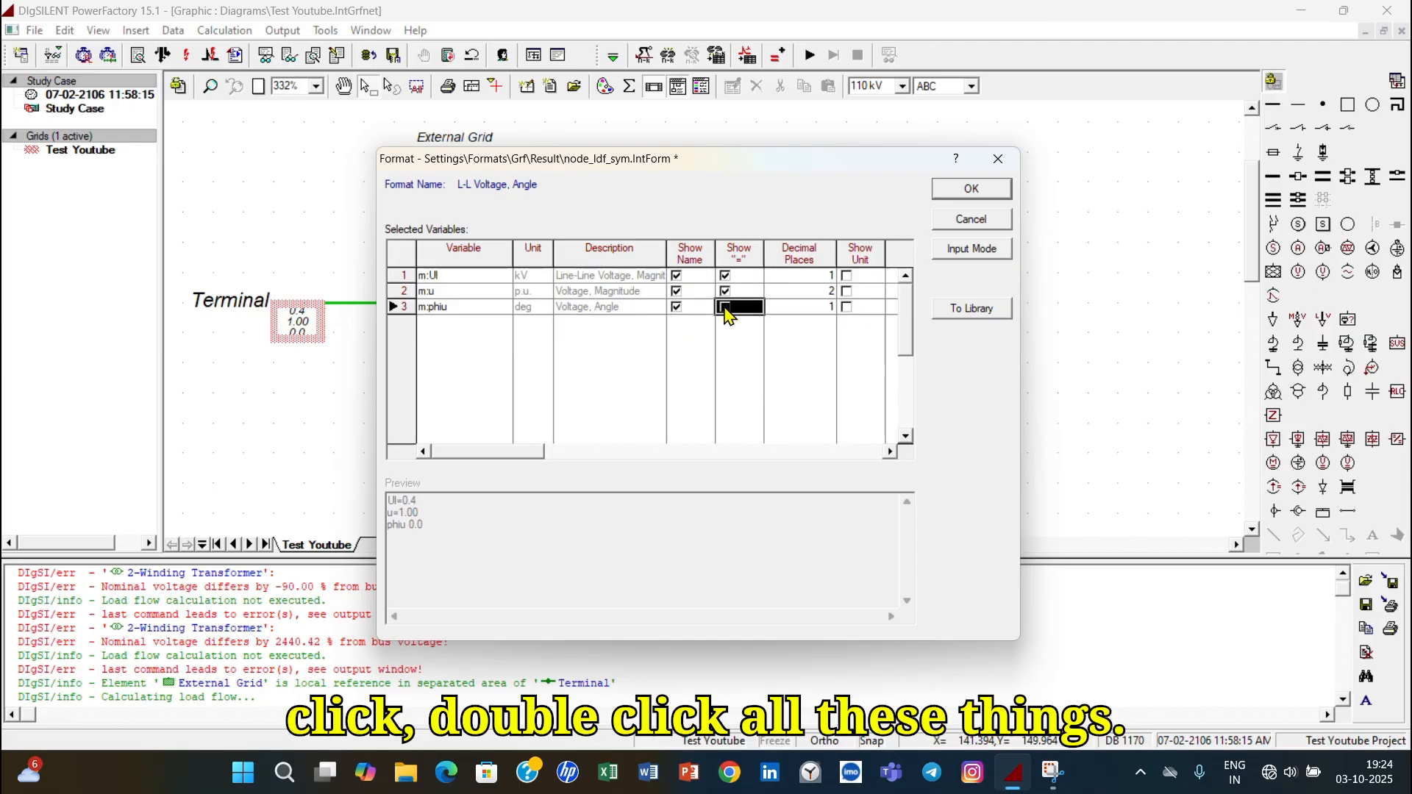
click(725, 307)
- Show the units of all three voltage variables in the L-L Voltage, Angle format
double_click(847, 276)
double_click(846, 292)
click(847, 308)
click(845, 309)
- Set the decimal places of line-line voltage, voltage magnitude and voltage angle to 2 and apply the node format
click(827, 278)
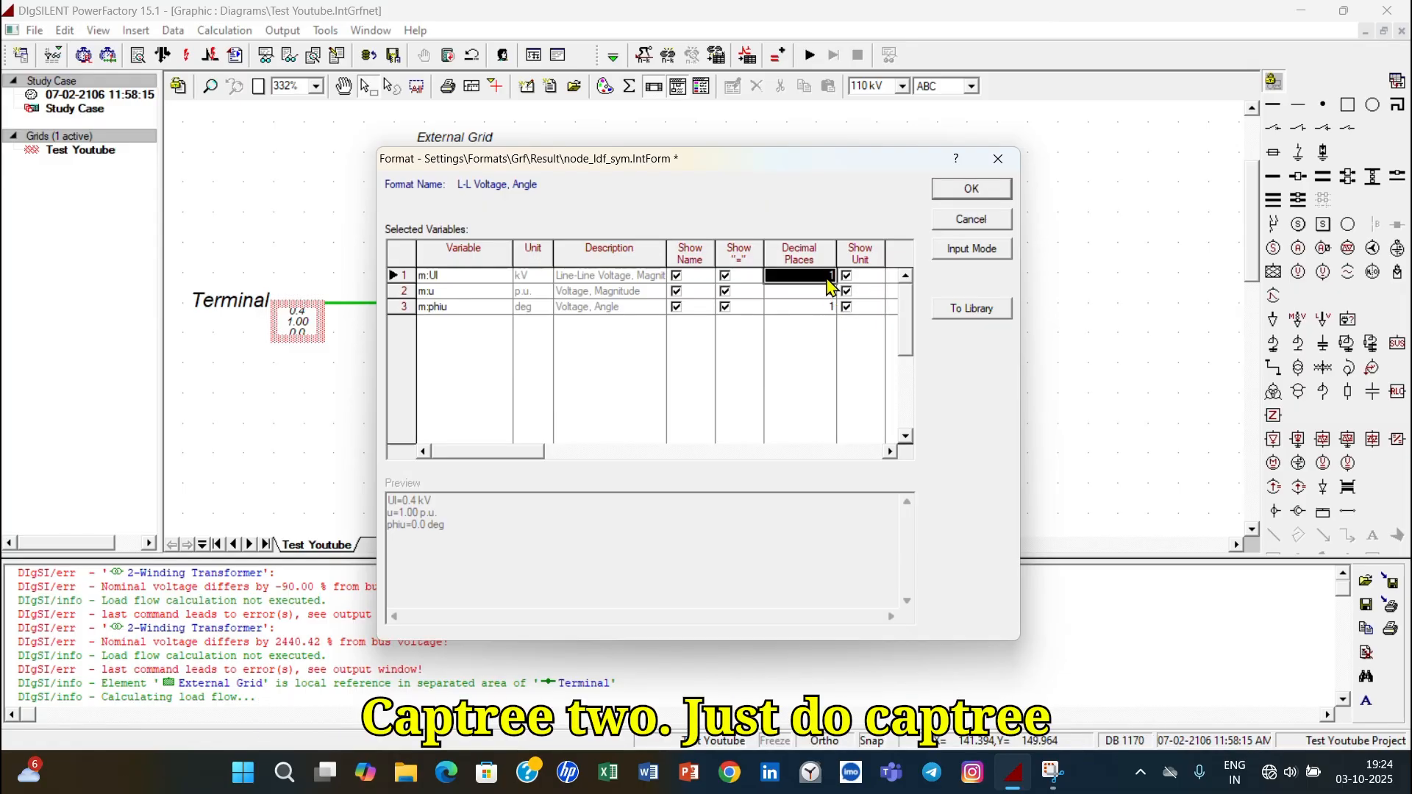
text(2)
click(825, 291)
text(2)
click(825, 307)
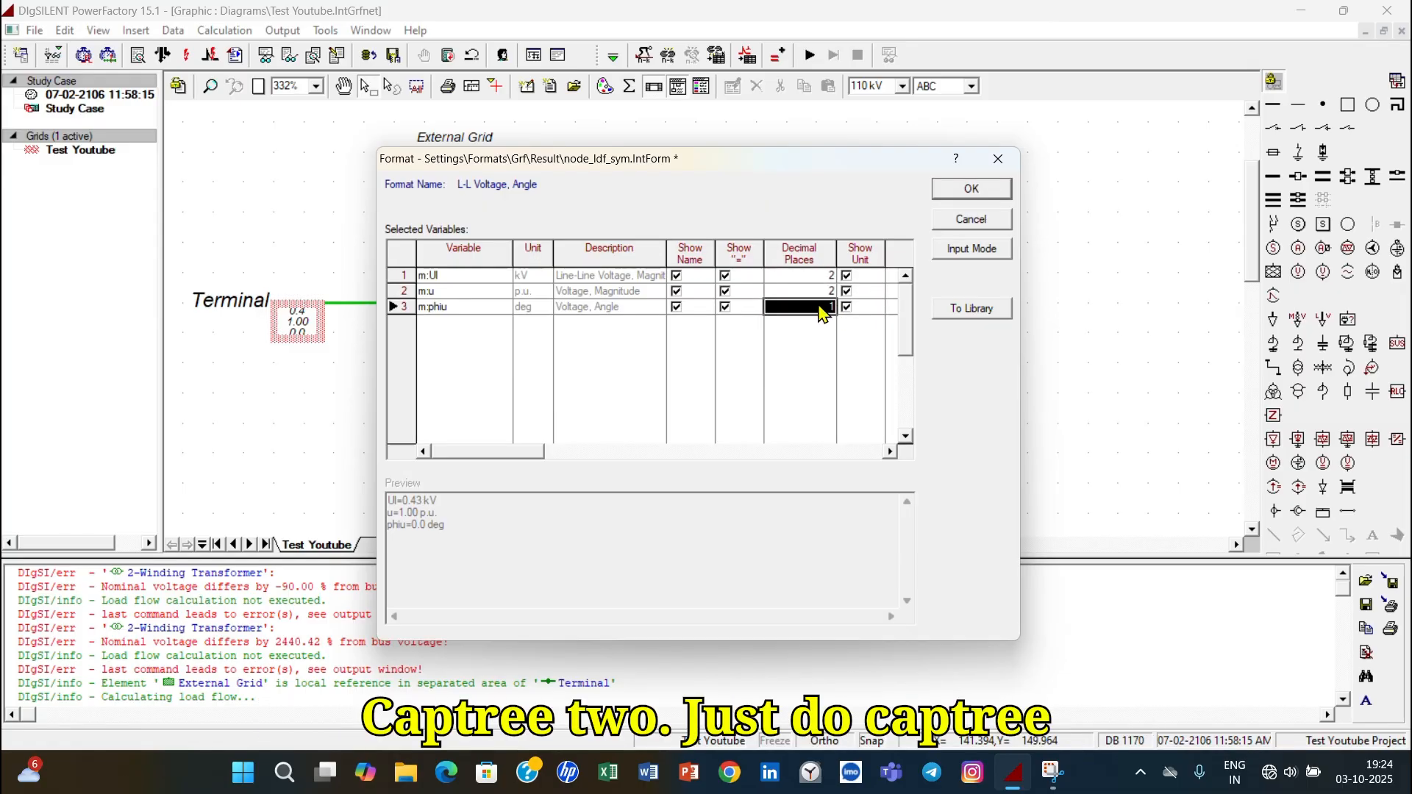
text(2)
click(971, 189)
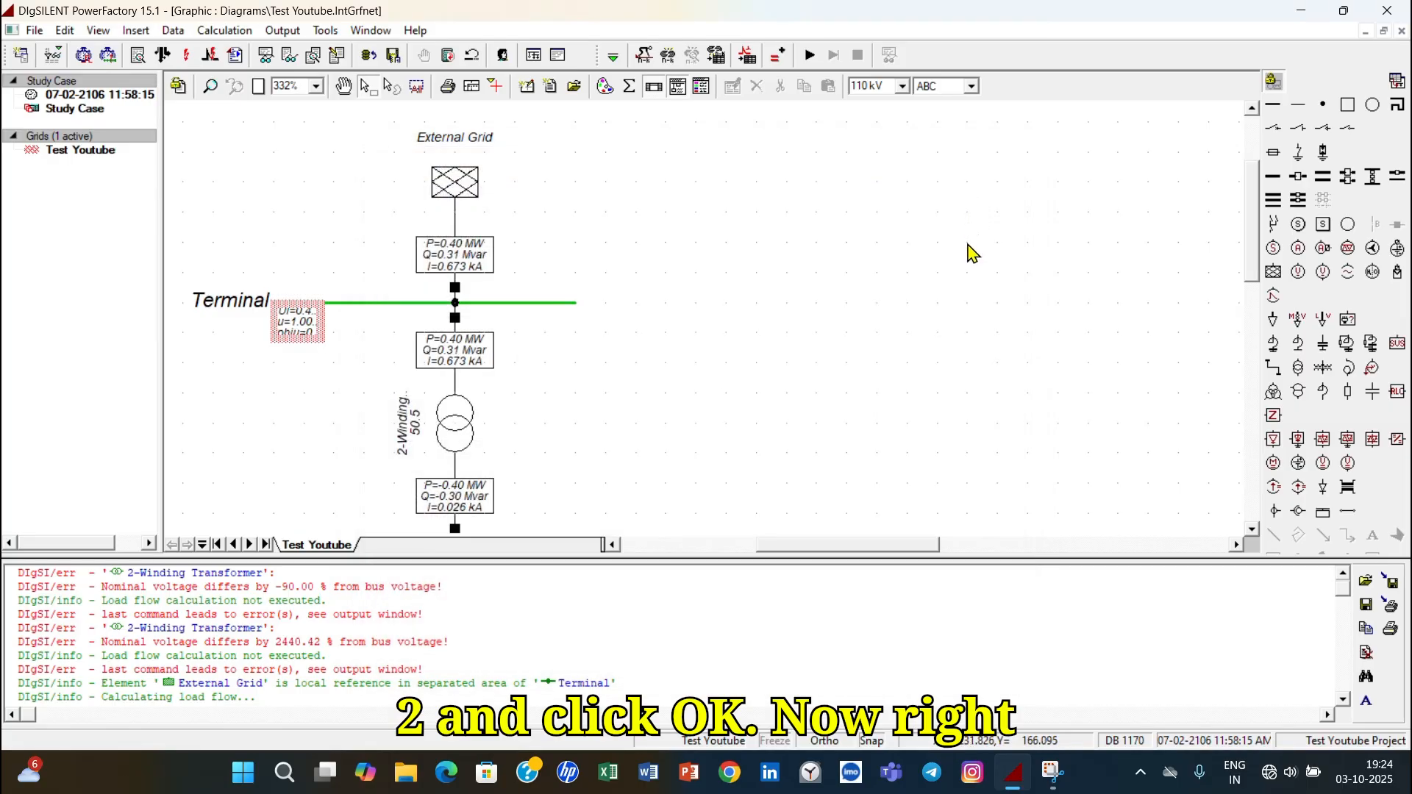
- Adapt the width of the voltage result boxes at the Terminal and Terminal(1) busbars
right_click(300, 337)
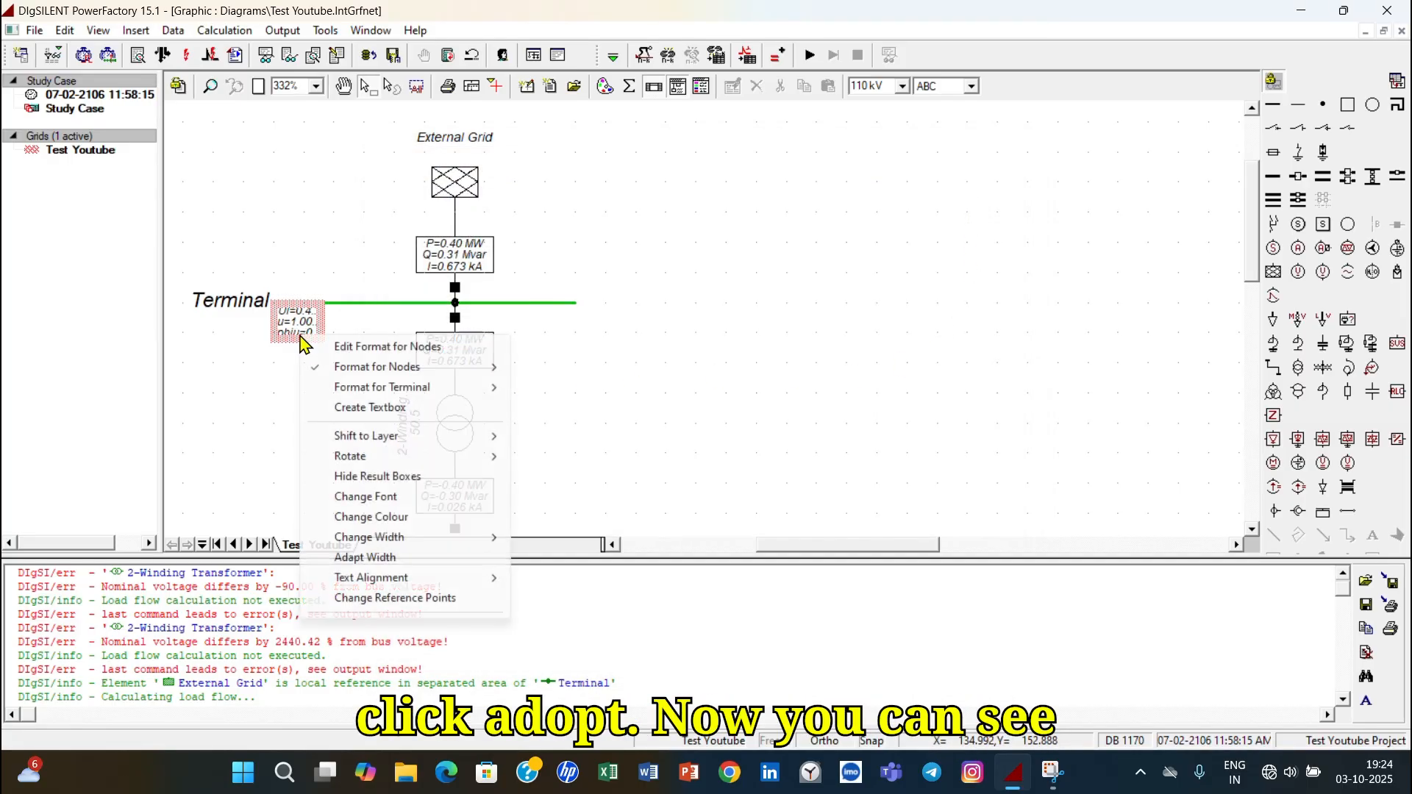
click(365, 558)
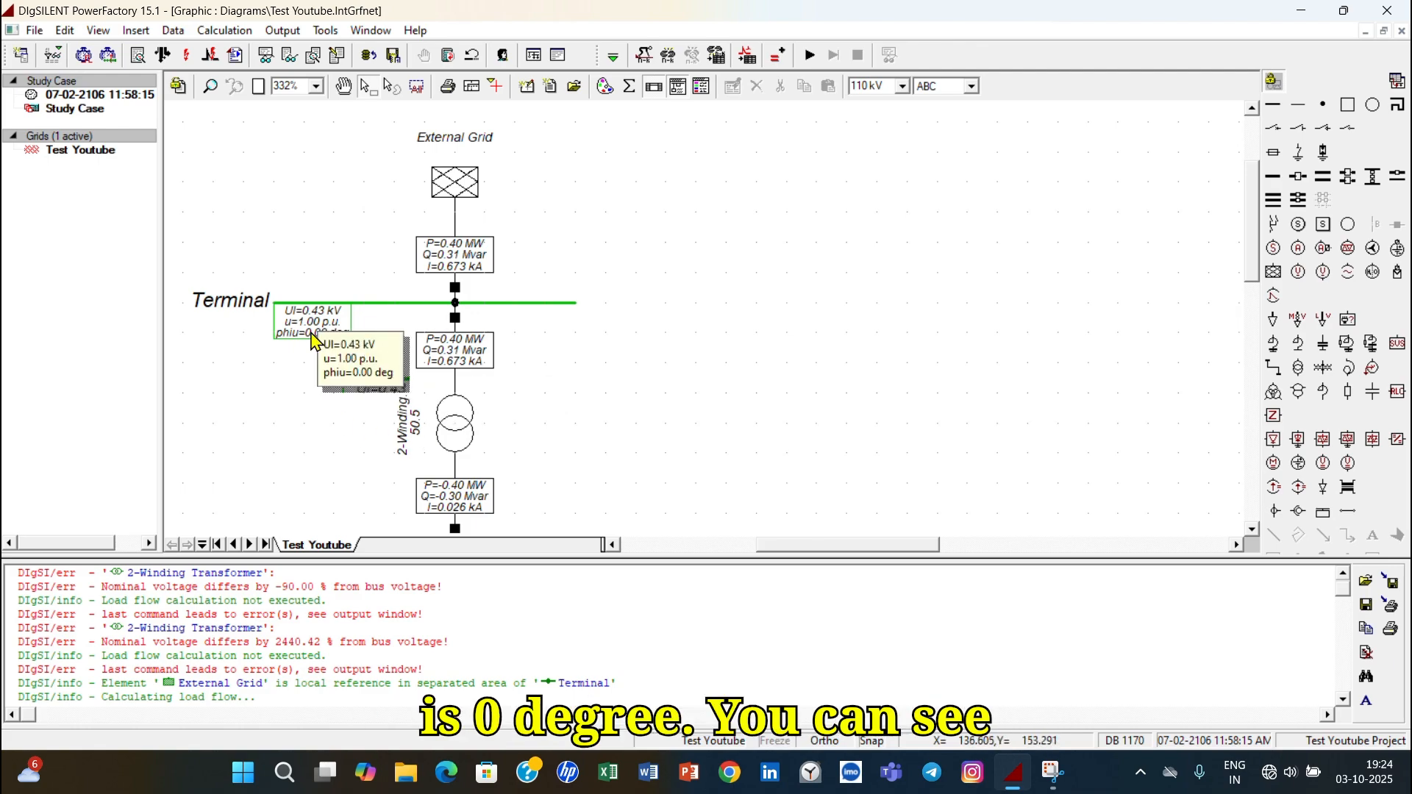
scroll(393, 408, down, 4)
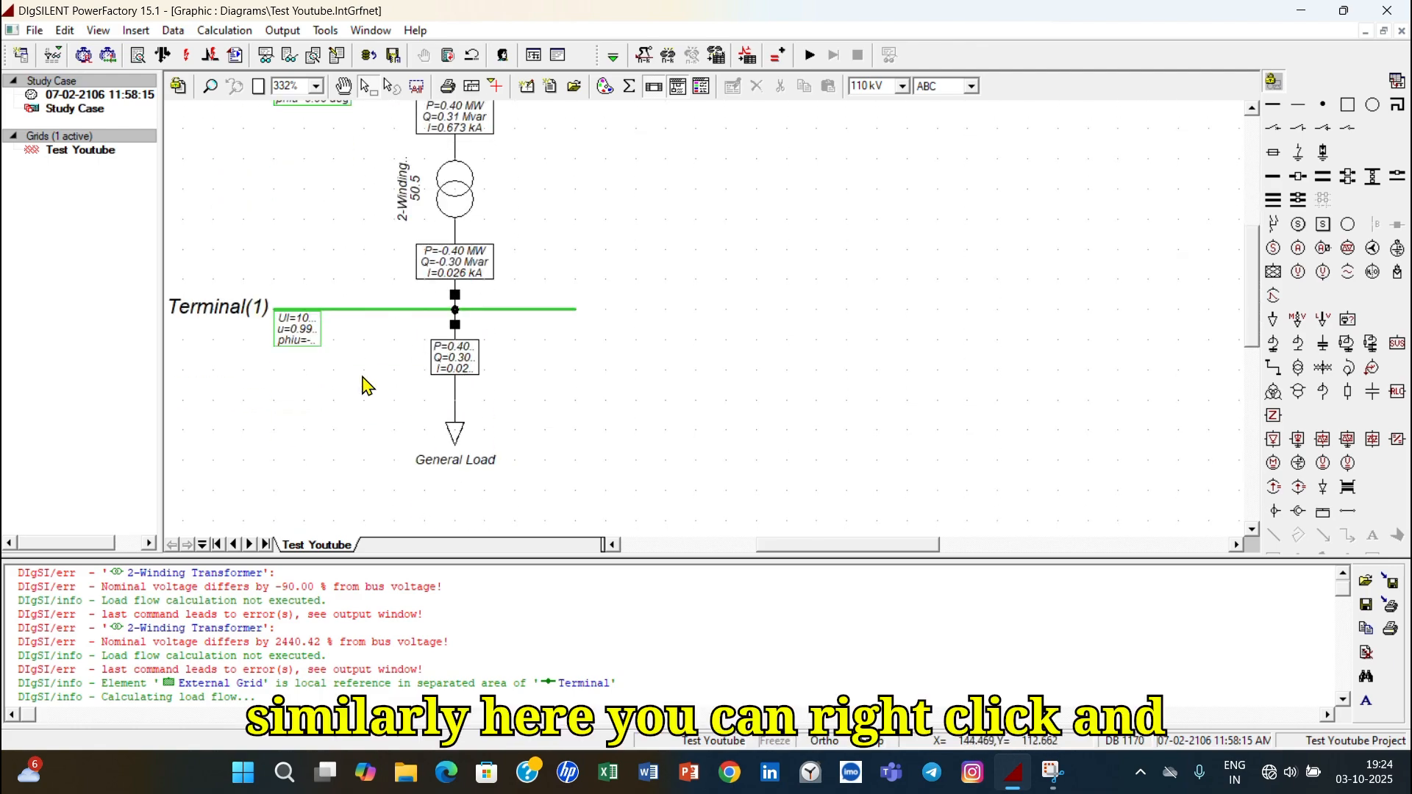
right_click(315, 339)
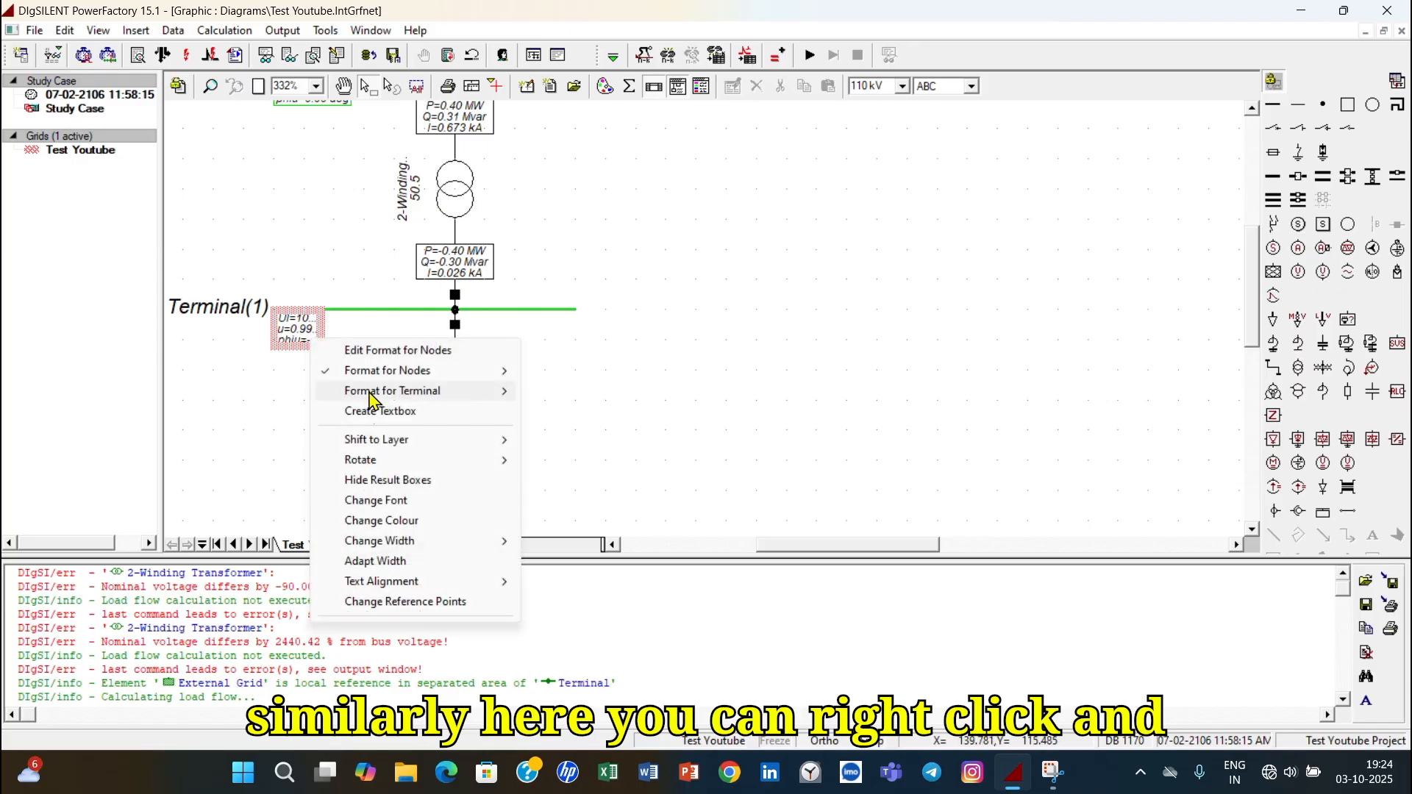
click(378, 565)
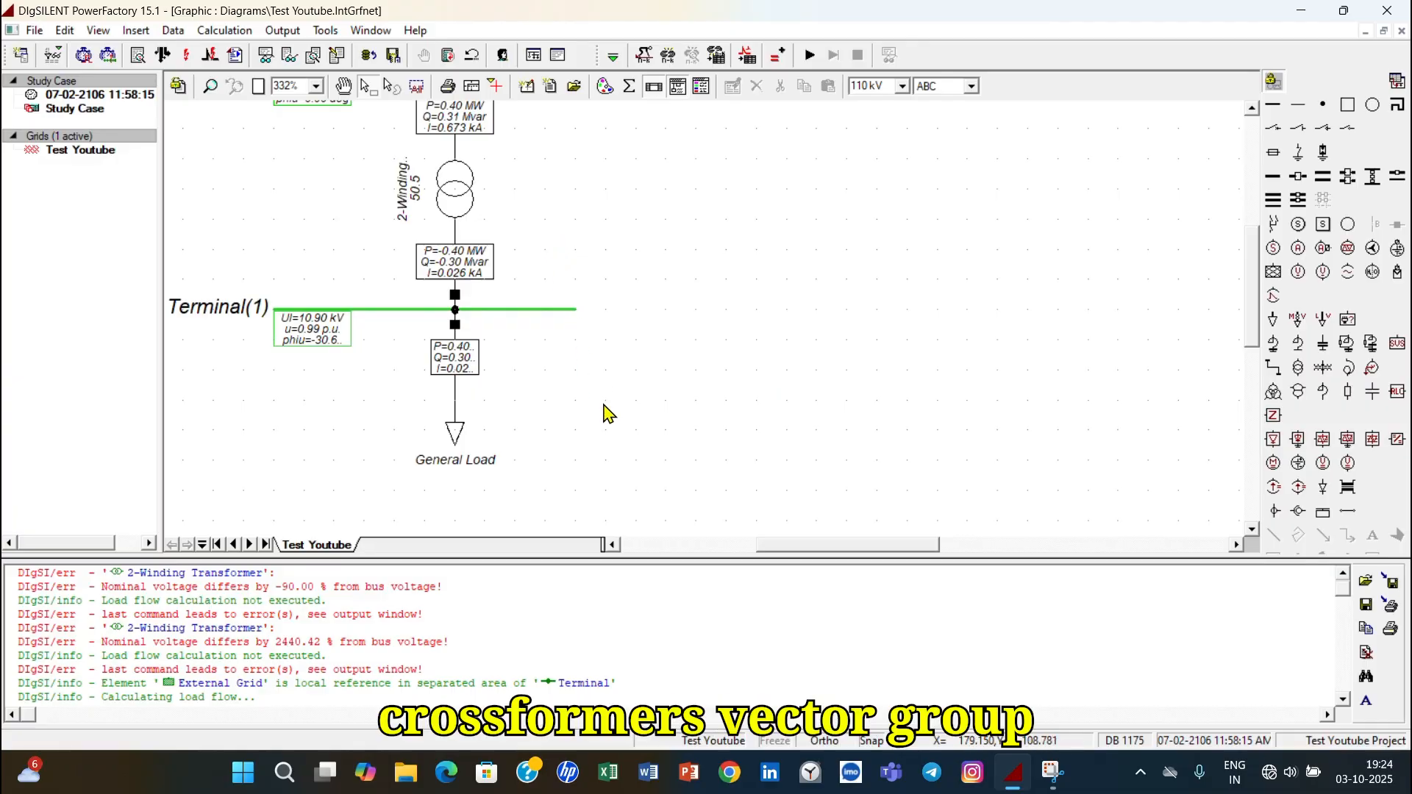
scroll(605, 412, up, 3)
scroll(605, 408, down, 3)
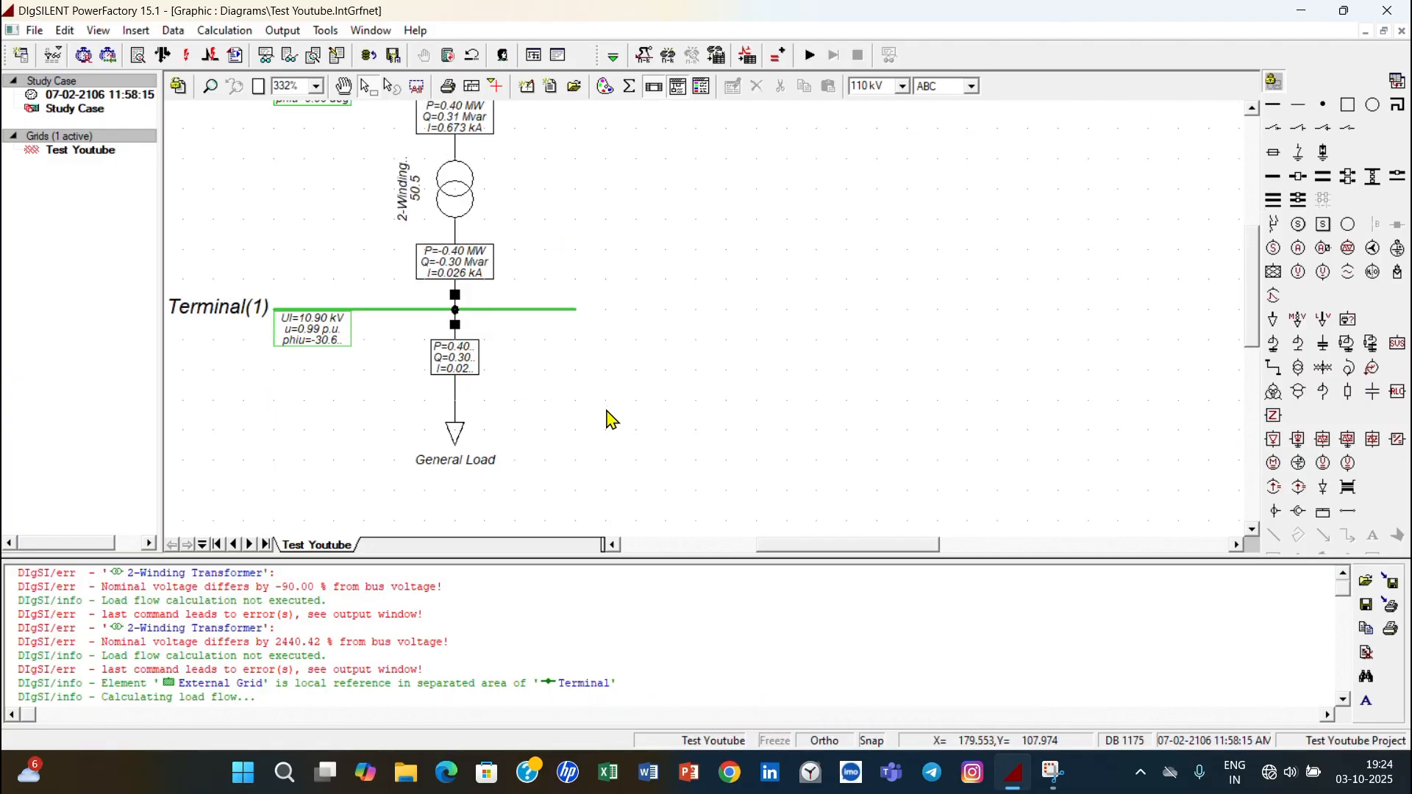
scroll(607, 419, up, 6)
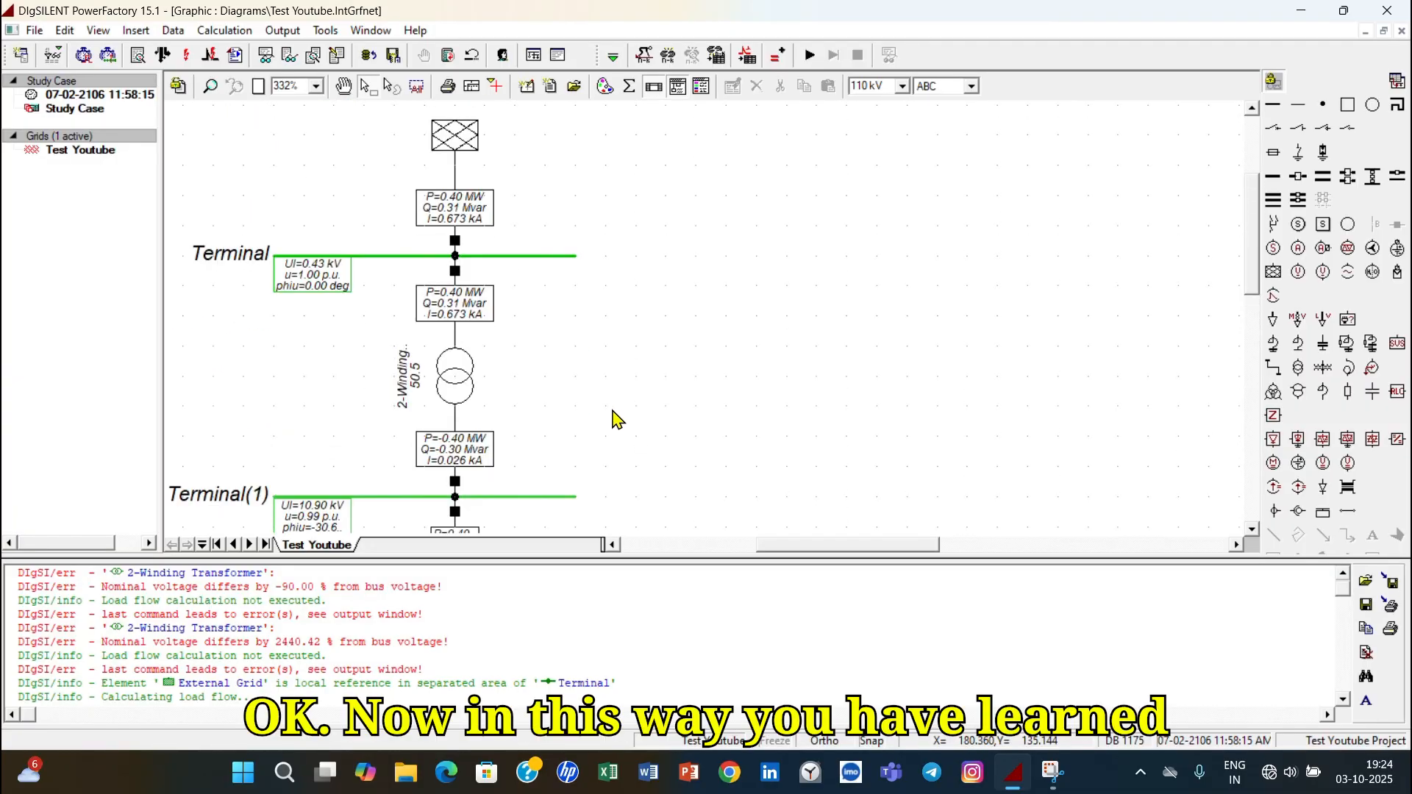